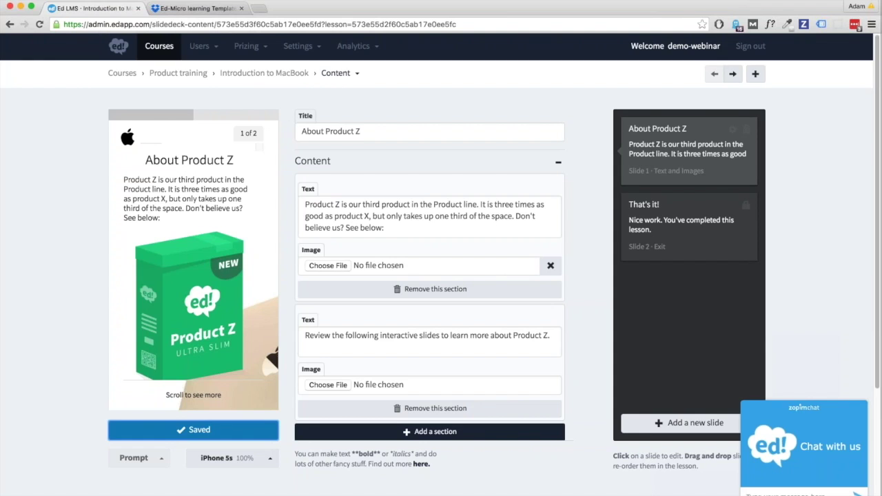
Step: Change the first slide's title to "About the MacBook"
click(384, 228)
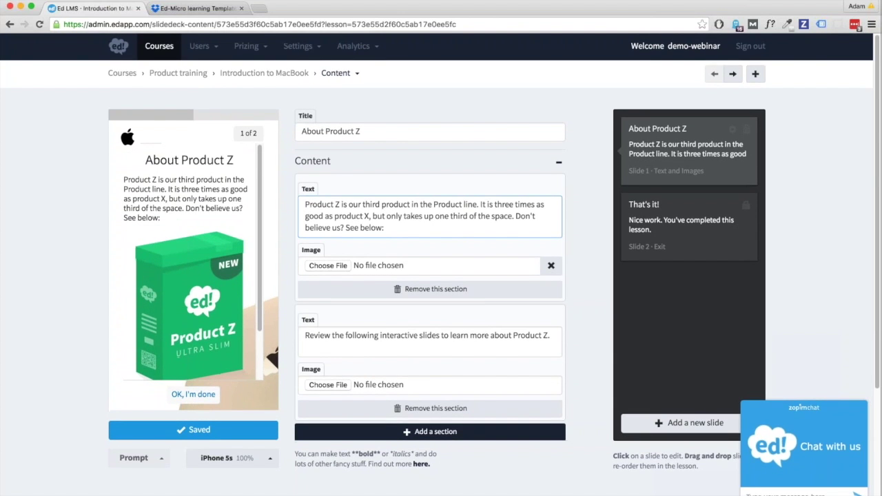
triple_click(361, 131)
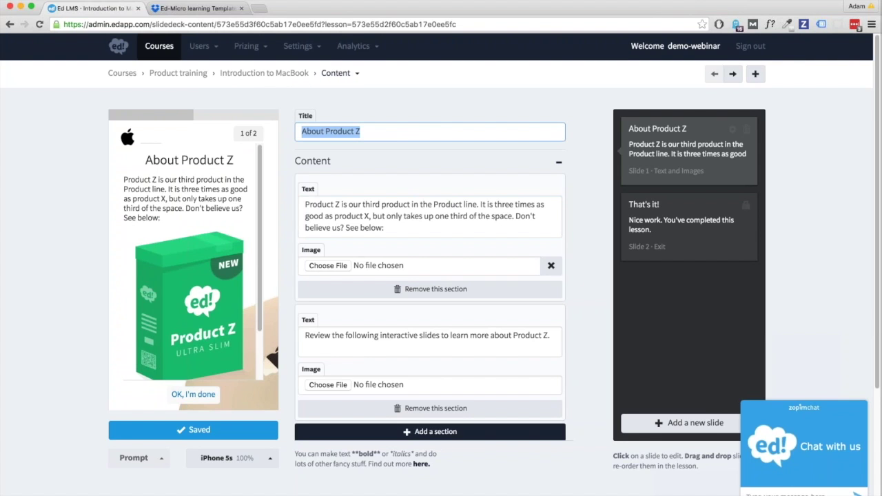
text(About the)
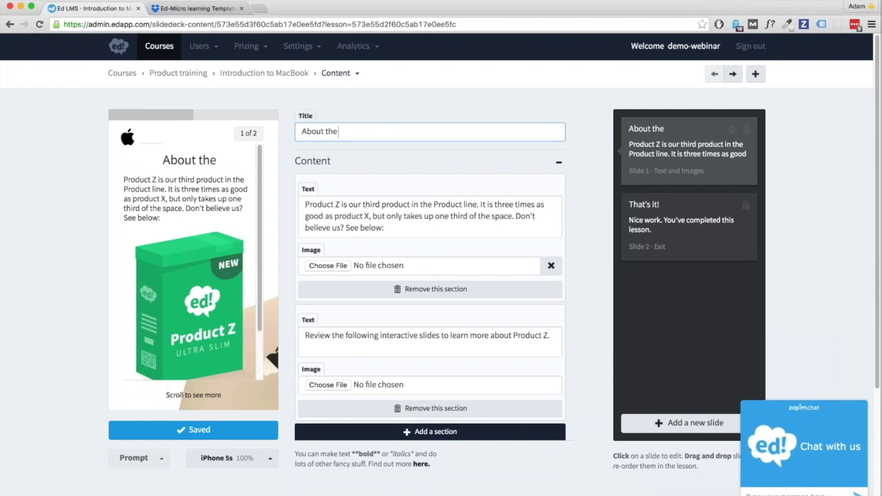
text( MacBook)
Step: Replace the first section's text with "In this lesson we will cover the key features of the MacBook."
click(384, 227)
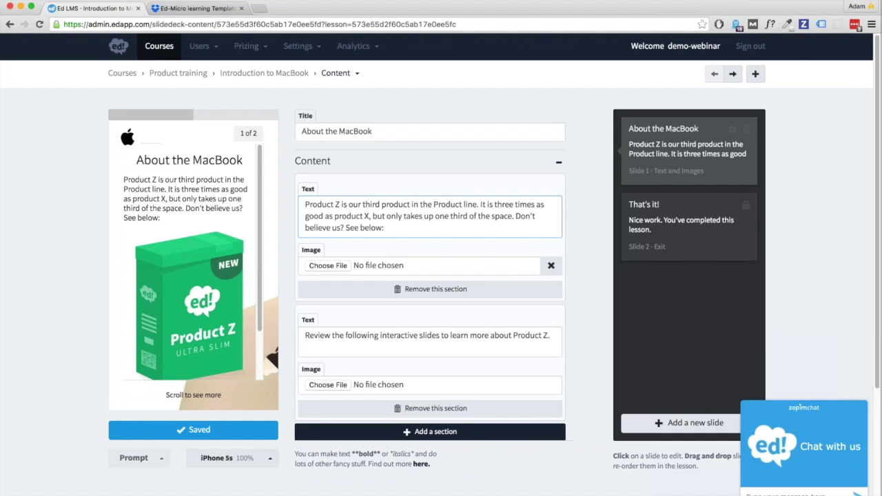
key(super+a)
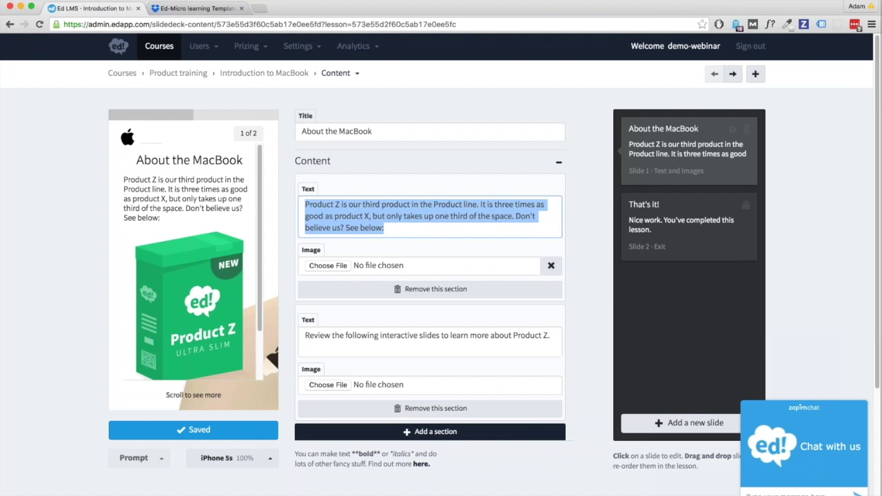
text(Thi)
key(BackSpace)
key(BackSpace)
key(BackSpace)
text(In this lesson we will cover the key f)
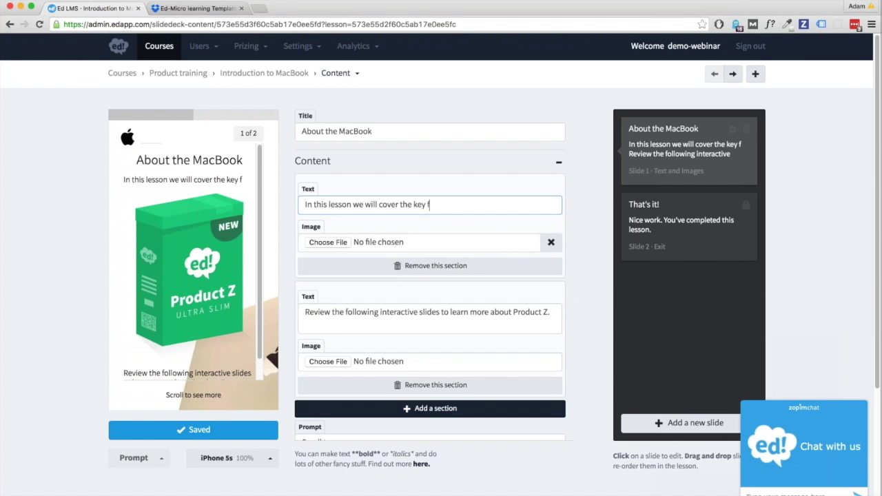
text(eatures of the MacBook.)
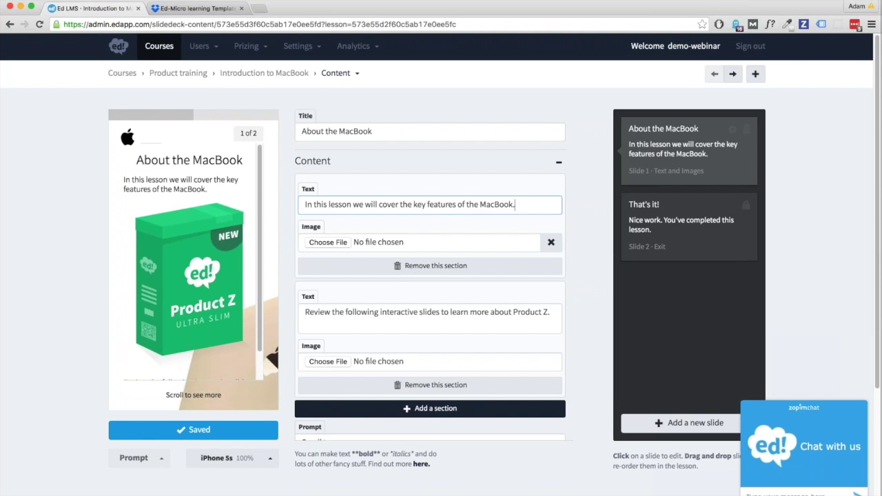
Step: Replace the first section's image with the file buystrip_macbook_large_2x.png
triple_click(428, 312)
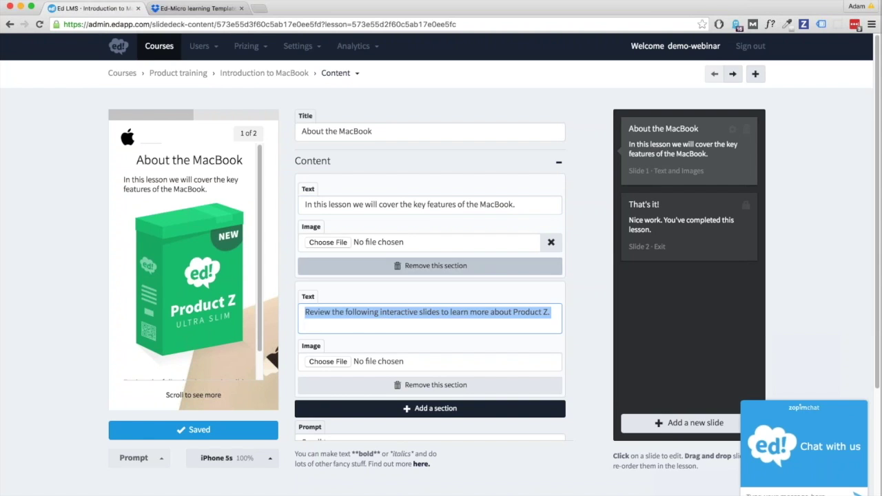
drag(312, 244, 312, 163)
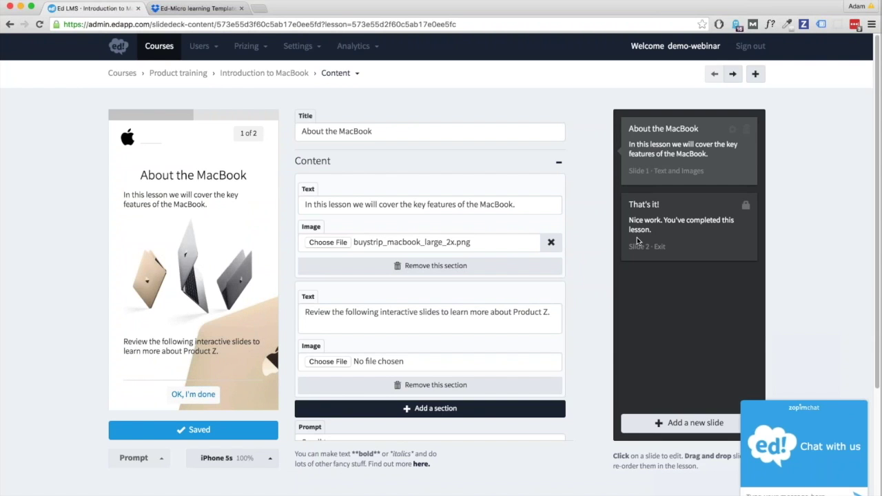
click(515, 204)
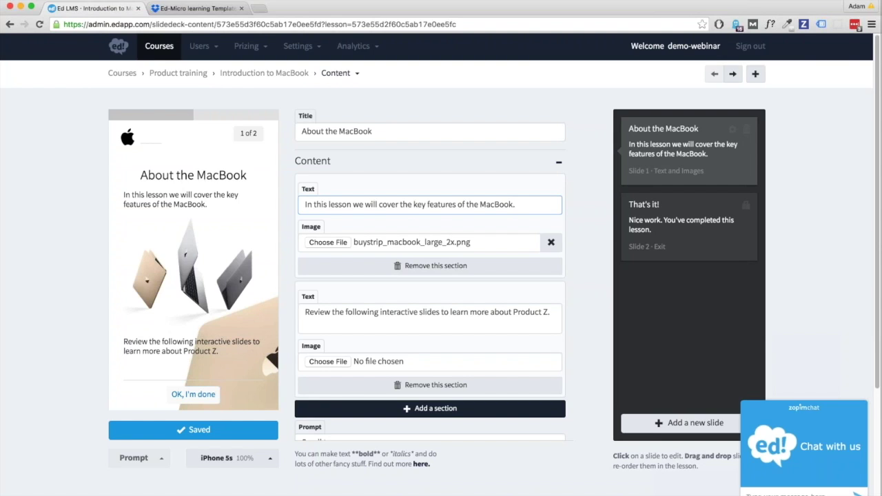
Step: Replace the second section's text with "Continue to review some more information."
triple_click(354, 315)
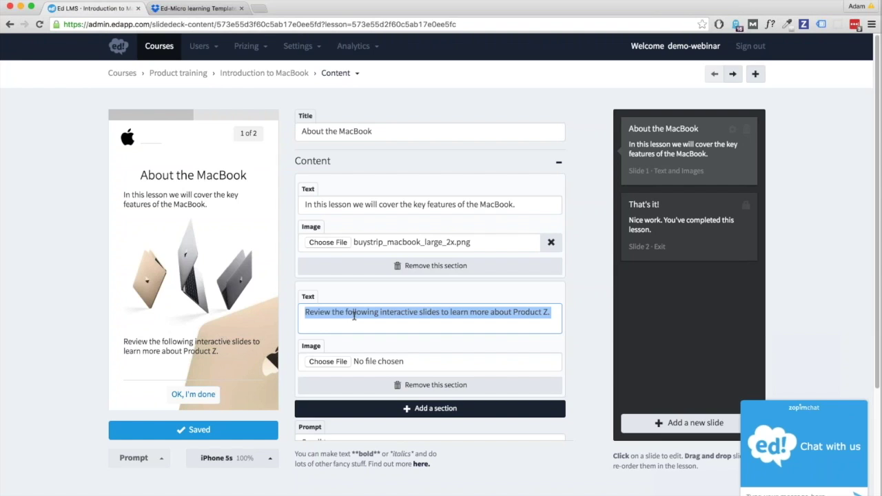
text(Cont)
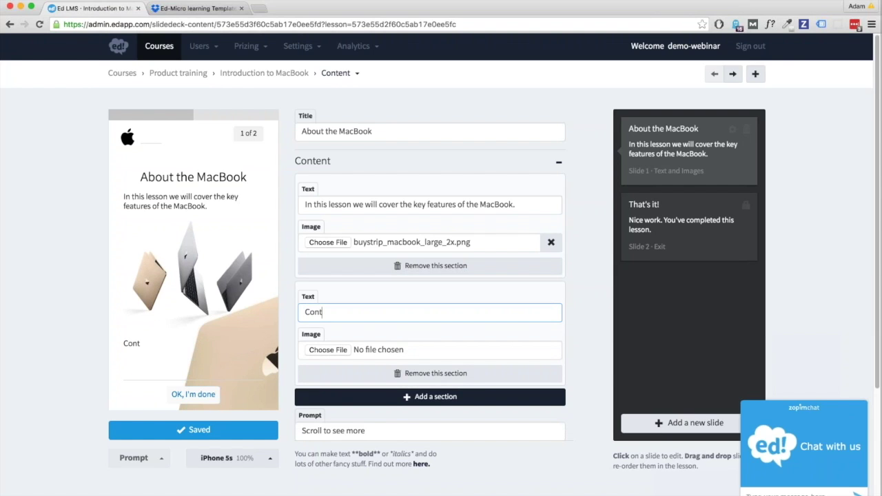
text(inue to review some mo)
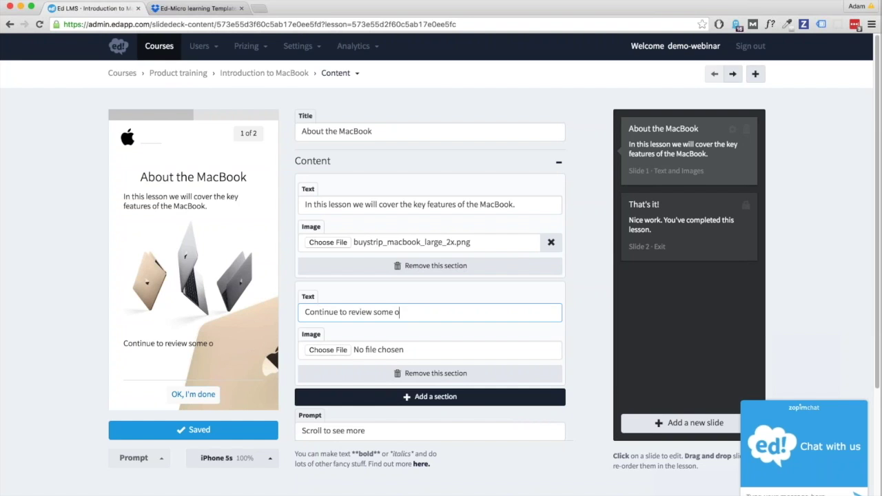
text(re information.)
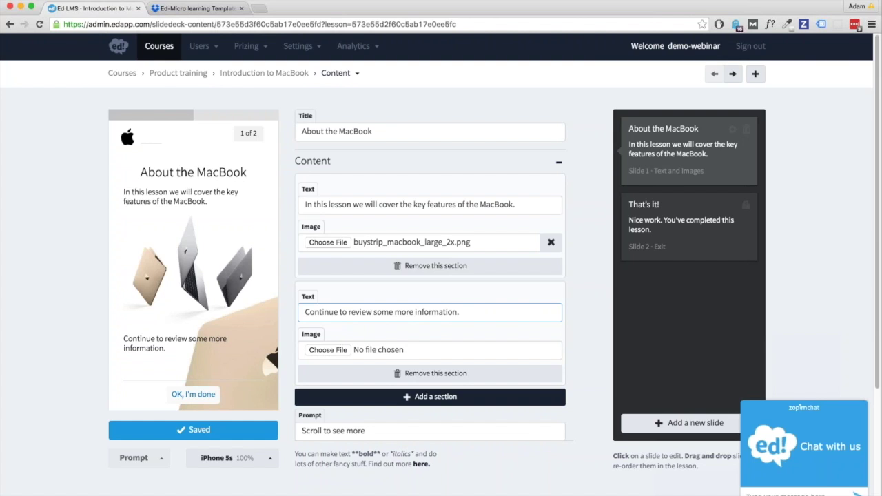
Step: Minimize the chat widget and add a new slide using the Image Collection content template
click(861, 408)
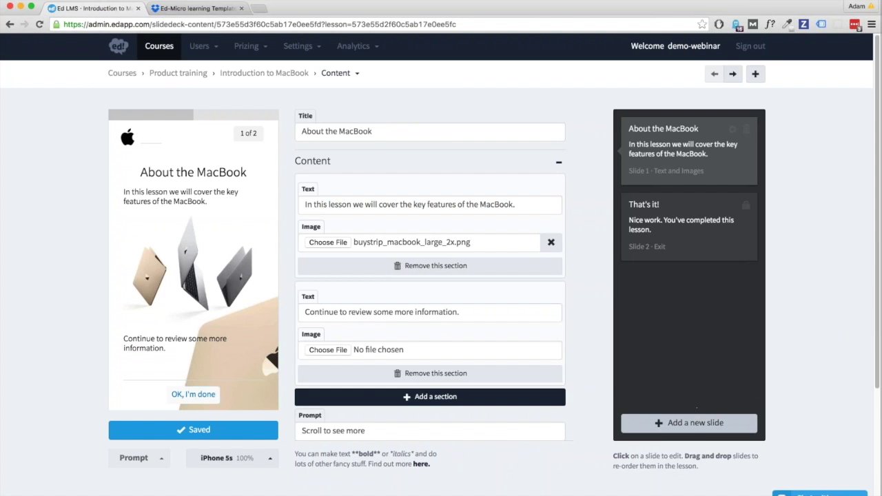
click(655, 424)
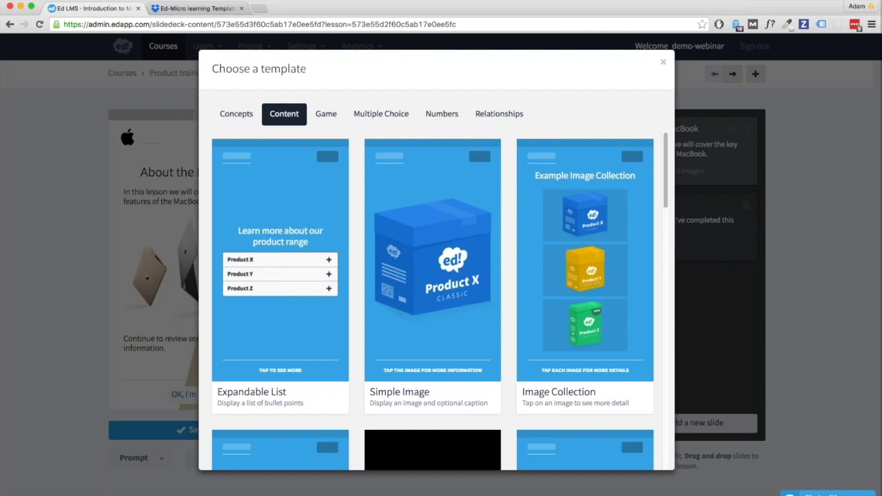
scroll(575, 400, down, 1)
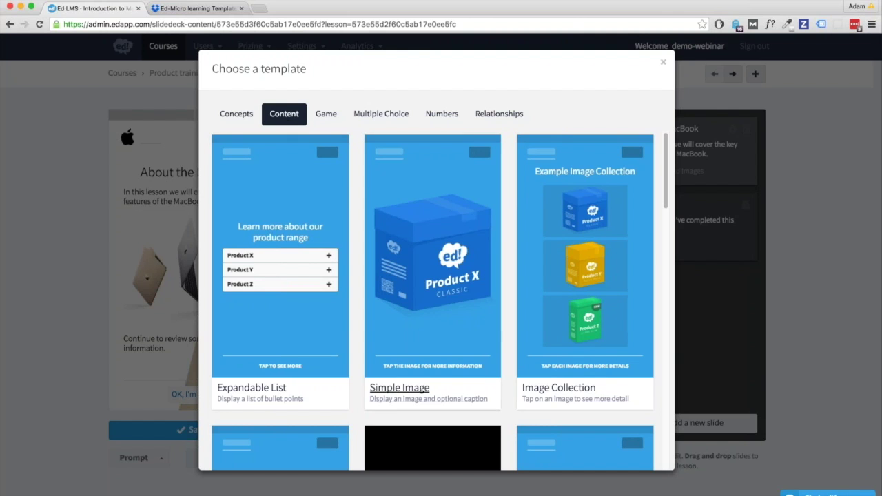
click(576, 214)
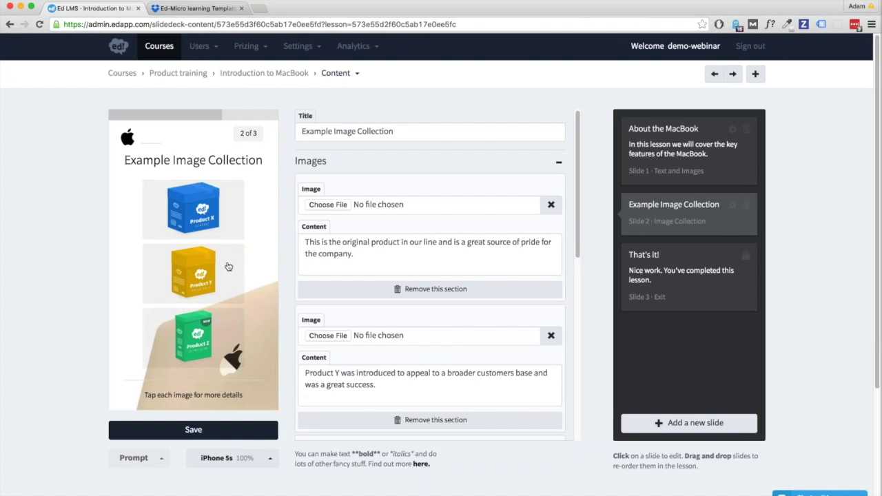
Step: Preview the first image's detail view in the phone preview and return to the image collection
click(215, 215)
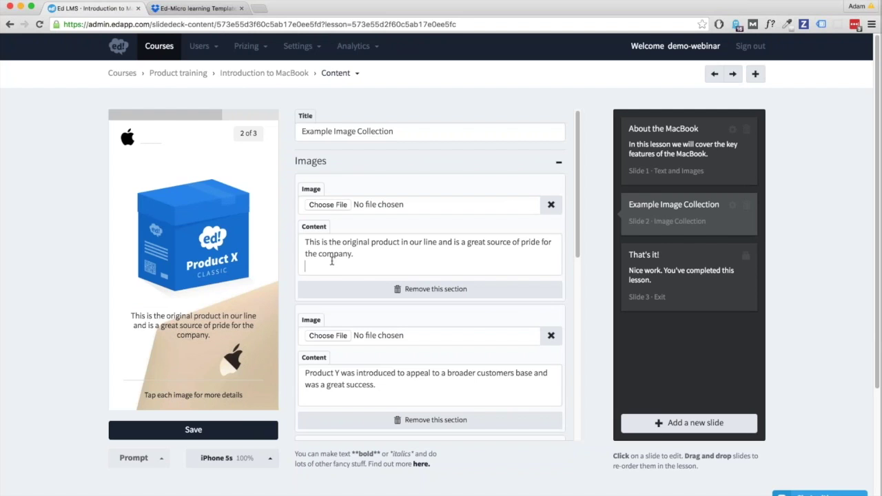
triple_click(330, 271)
click(228, 266)
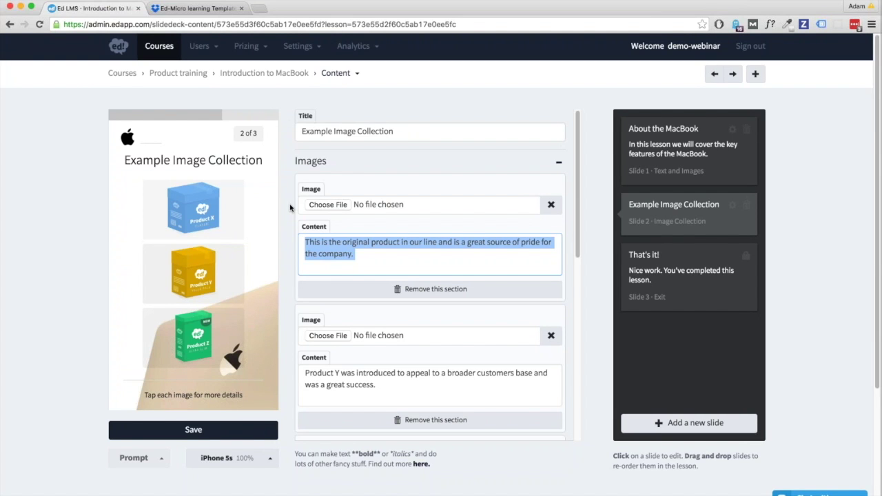
Step: Set the image collection slide's title to "Accessories which come with the MacBook"
click(345, 131)
key(super+a)
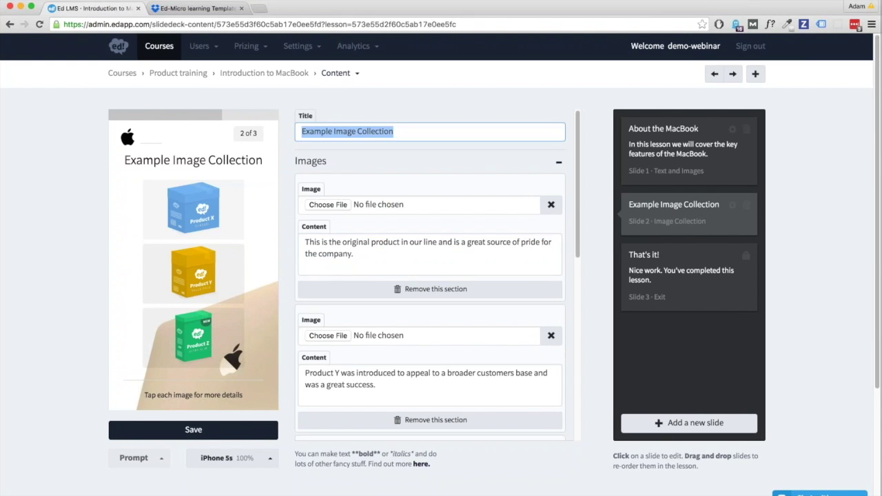
text(Acess)
key(BackSpace)
key(BackSpace)
key(BackSpace)
text(cessories wh)
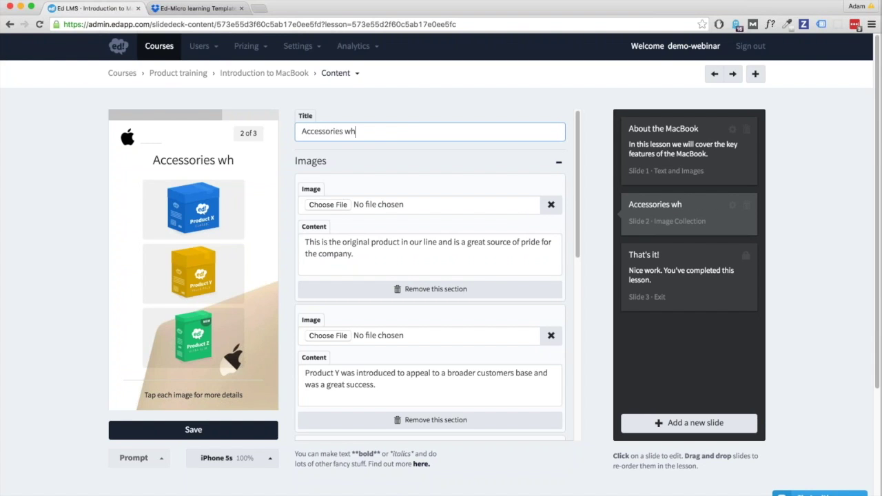
text(ich come with the Ma)
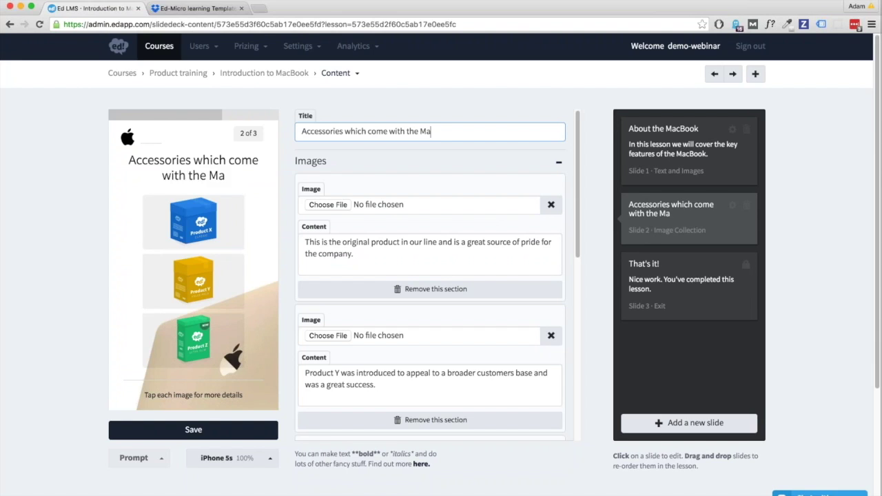
text(cBook)
Step: Replace the first image's content text with the heading "The Apple mouse:" followed by a blank line
key(Tab)
key(Tab)
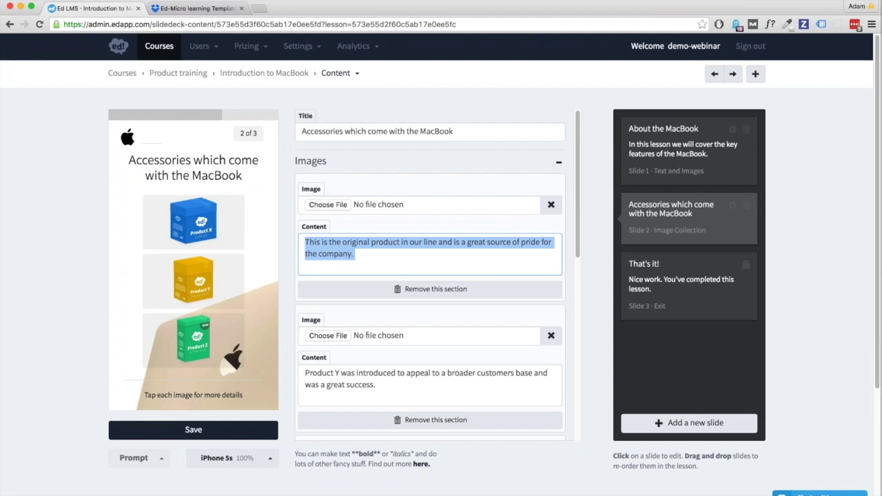
text(The Ap)
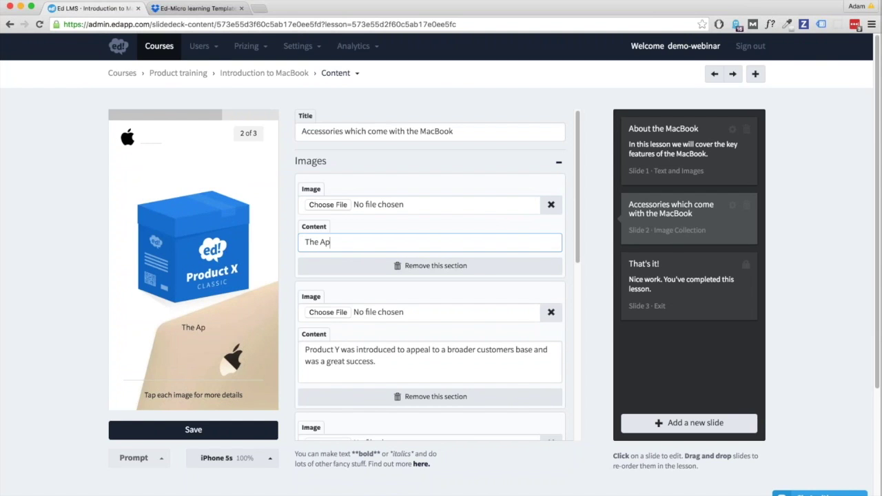
text(plehouse)
key(BackSpace)
key(BackSpace)
key(BackSpace)
key(BackSpace)
key(BackSpace)
text(mouse:)
key(Return)
key(Return)
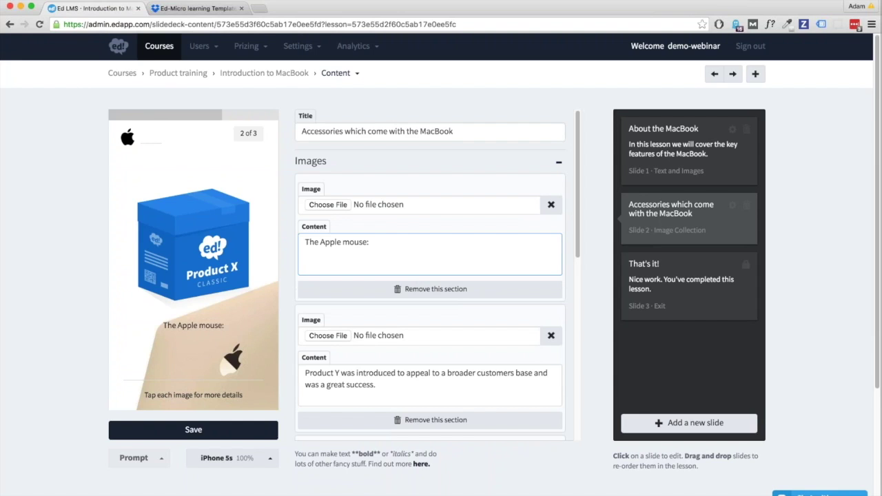
Step: Add "The apple mouse is designed perfectly to go with the MacBook" below the heading in the first image's content
text(The apple mouse is designed)
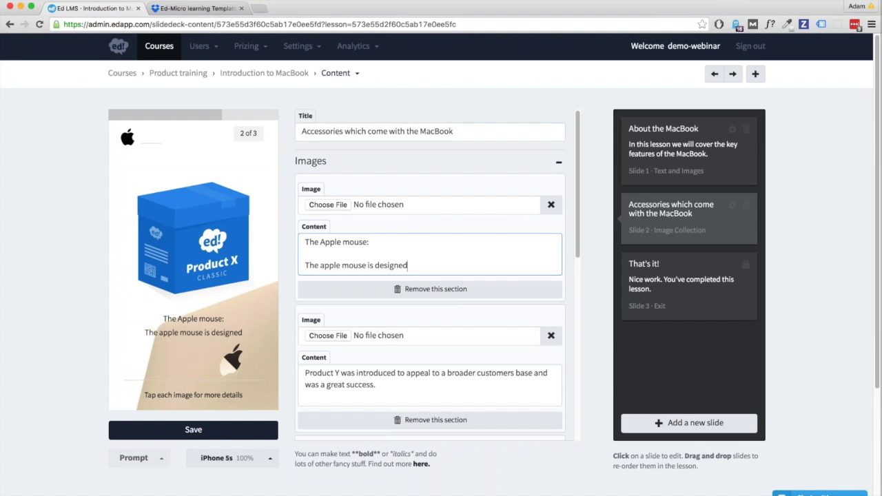
text( for p)
key(BackSpace)
key(BackSpace)
key(BackSpace)
key(BackSpace)
key(BackSpace)
text(perfec)
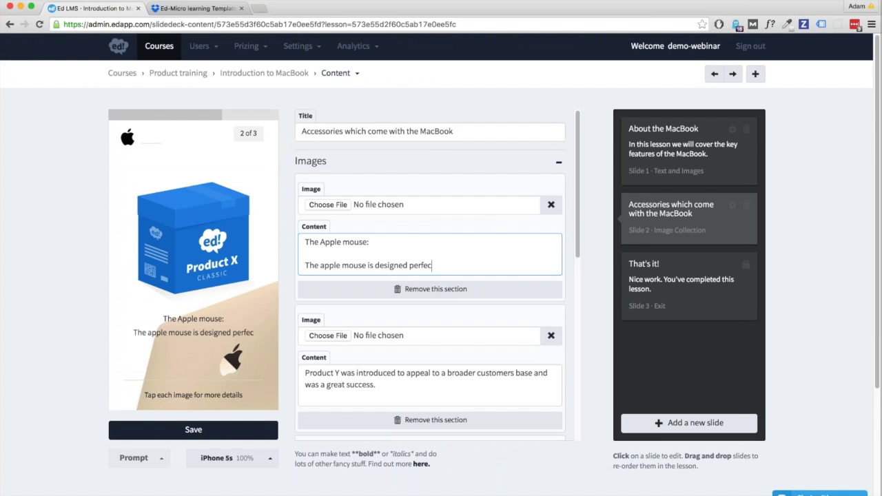
text(tly to go with the Mac)
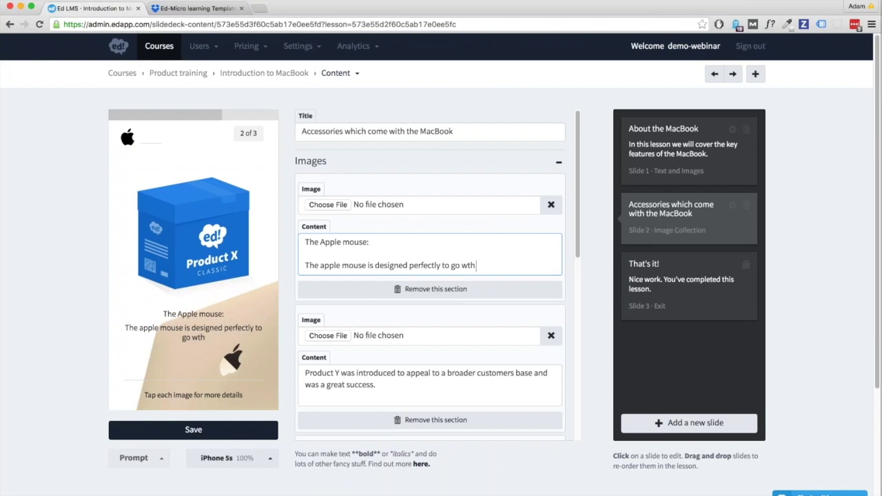
text(Book)
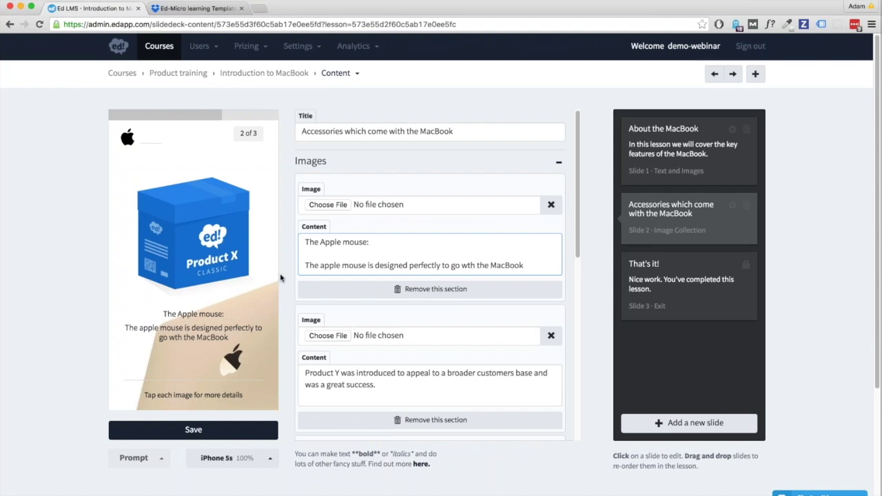
click(469, 266)
text(i)
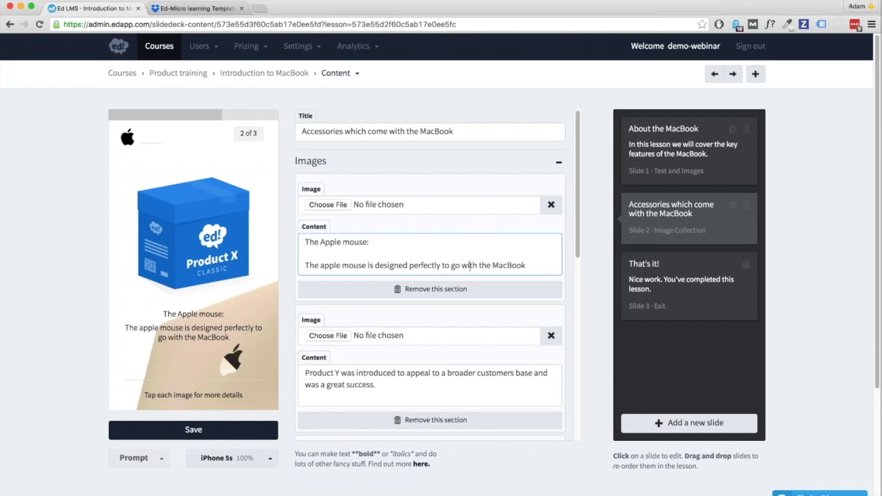
key(Tab)
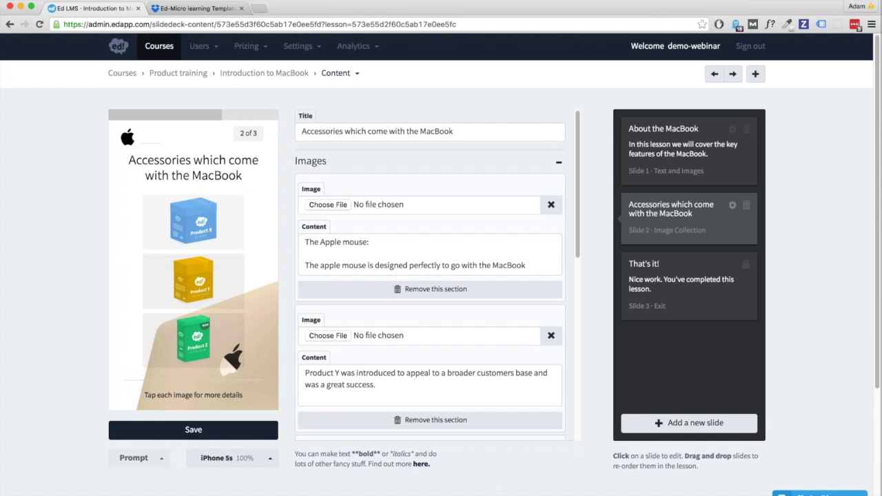
Step: Change the template of the accessories slide from Image Collection to YouTube Video
click(732, 207)
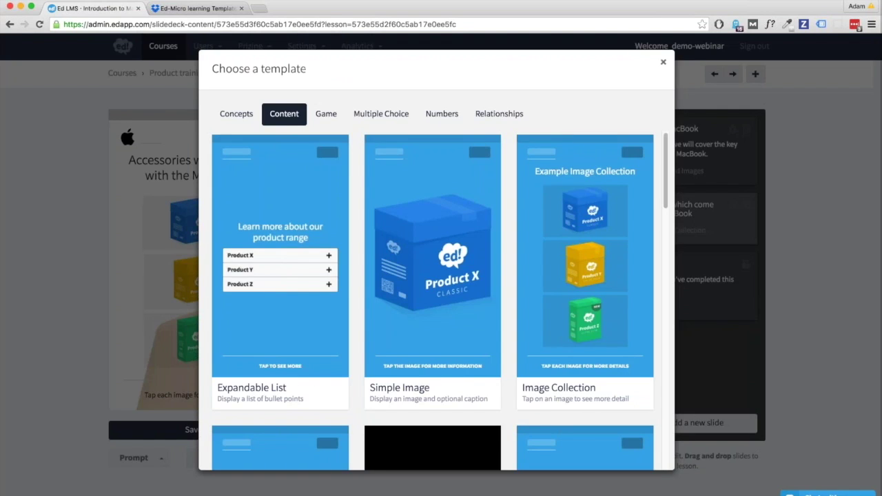
key(Escape)
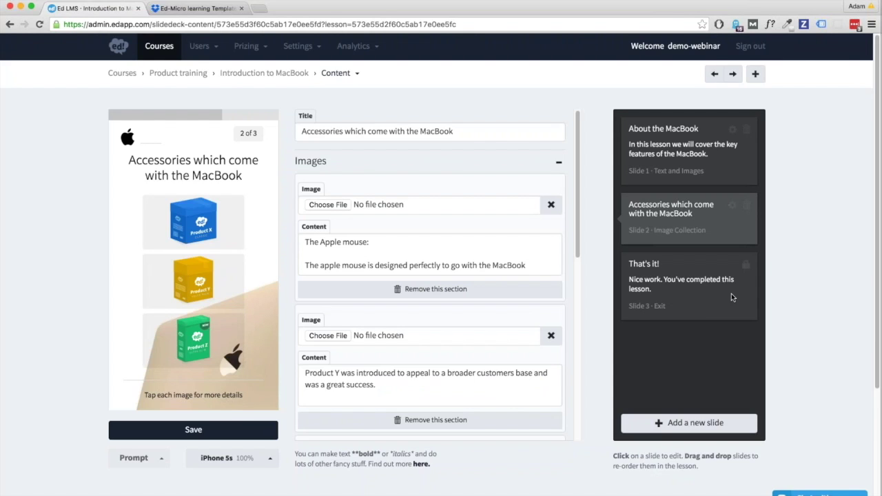
click(733, 207)
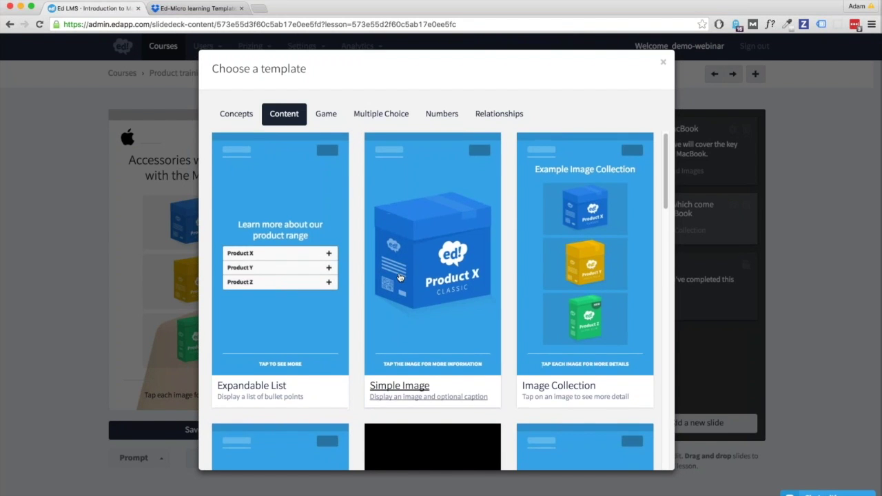
scroll(399, 358, down, 3)
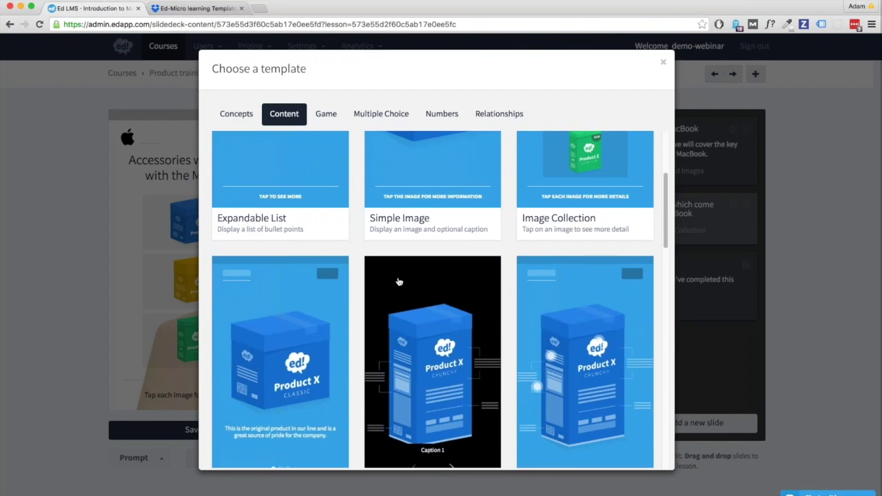
scroll(399, 282, down, 2)
scroll(400, 282, down, 6)
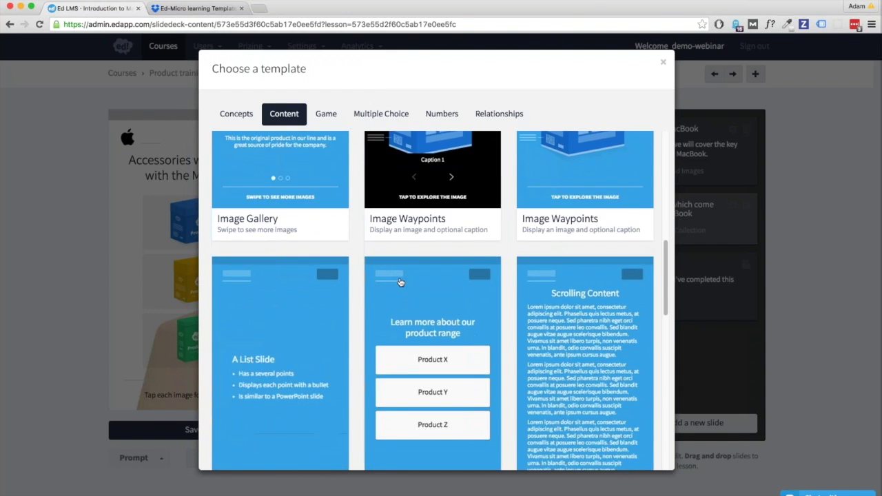
scroll(398, 284, down, 6)
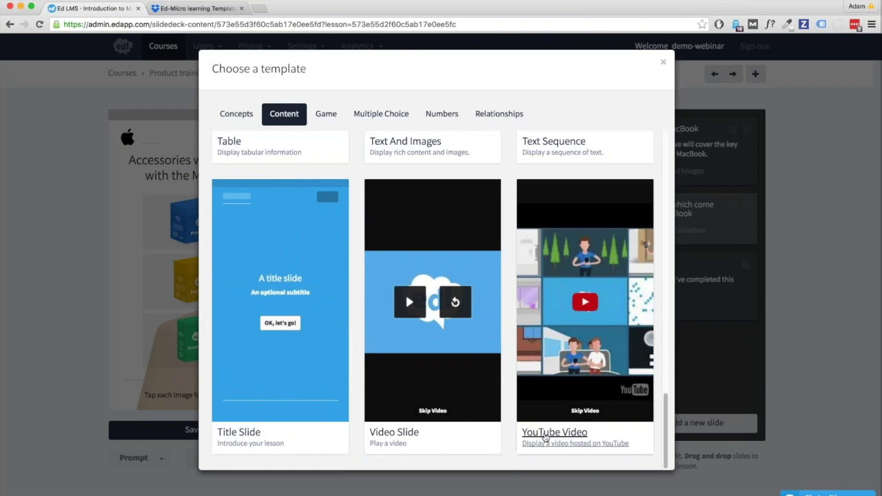
click(546, 437)
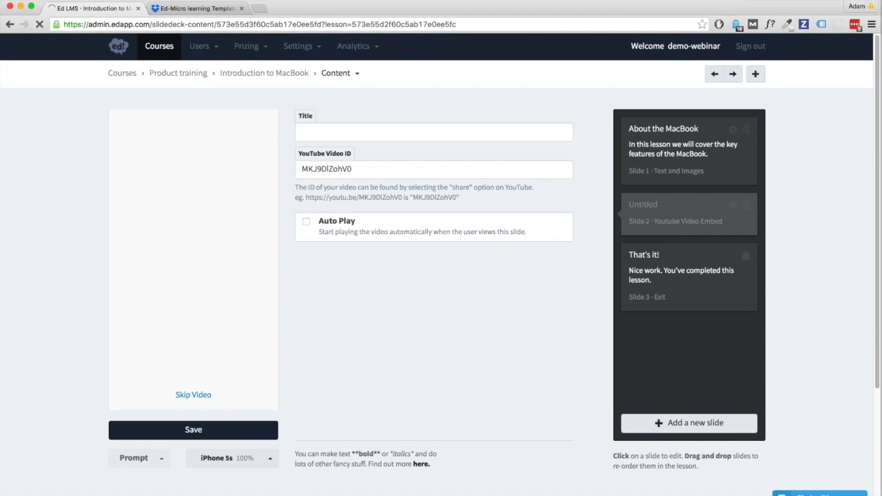
Step: Select the slide's existing YouTube video ID, open "The new MacBook - Design" on YouTube in a new tab and close the Dropbox tab
click(359, 173)
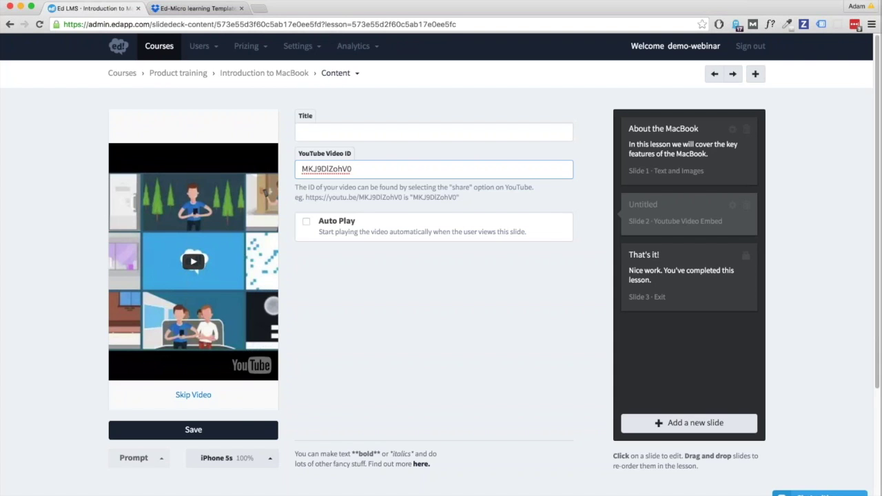
key(super+a)
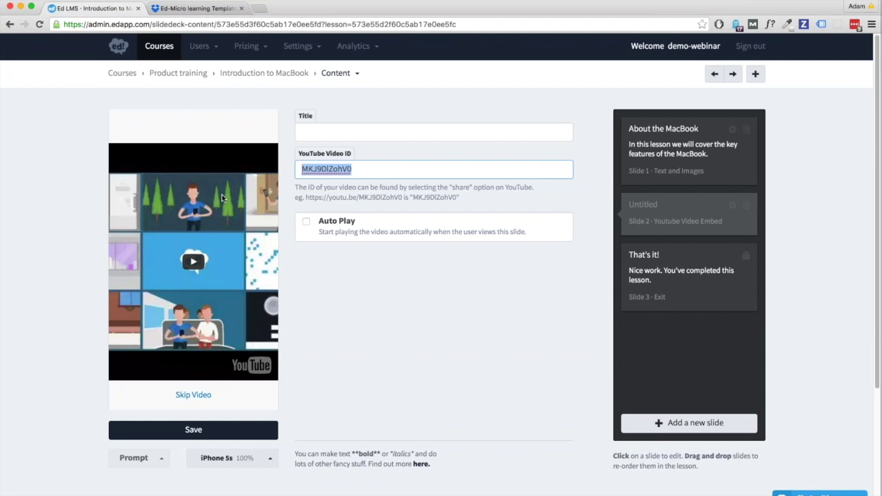
click(258, 10)
text(you)
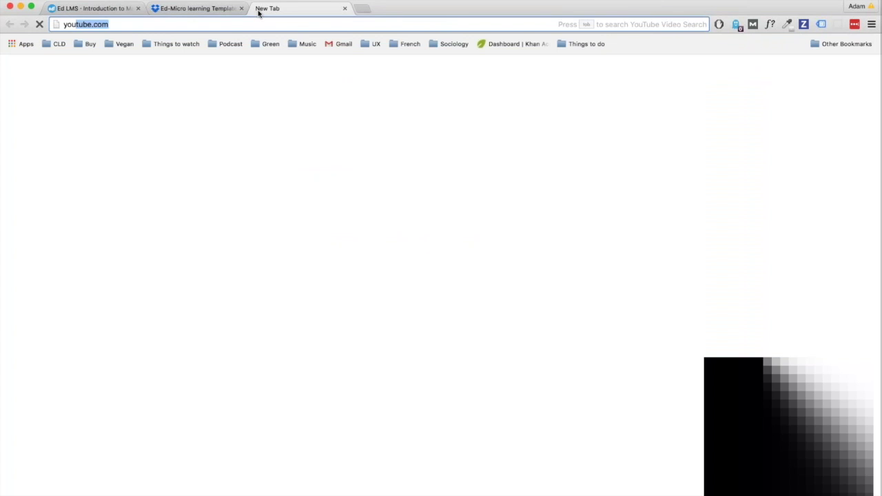
key(Return)
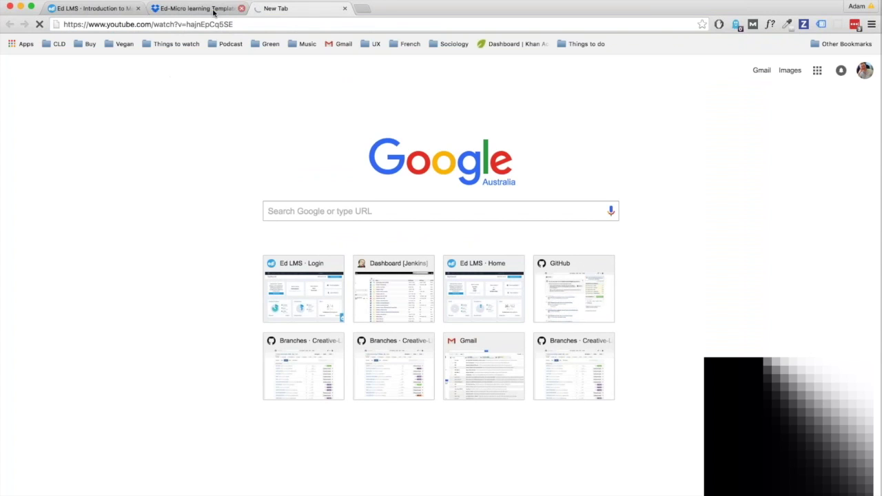
click(241, 9)
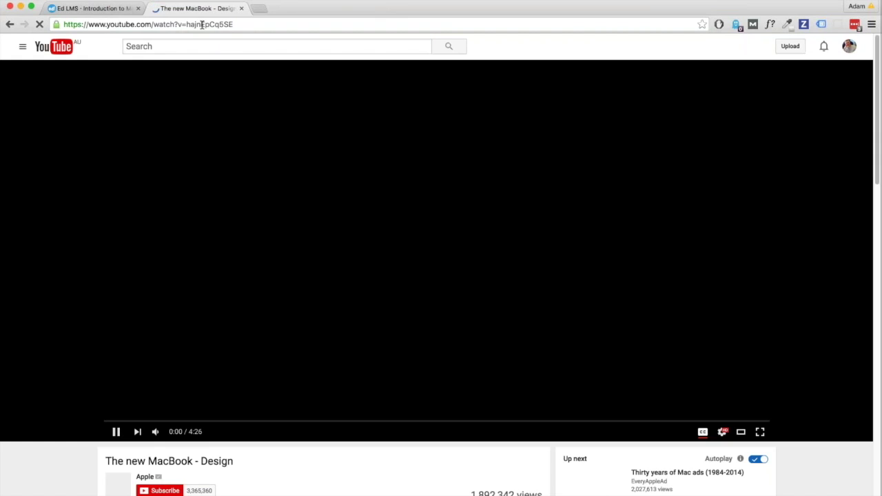
Step: Copy the ID hajnEpCq5SE from the MacBook video's address and set it as the slide's YouTube Video ID
double_click(204, 24)
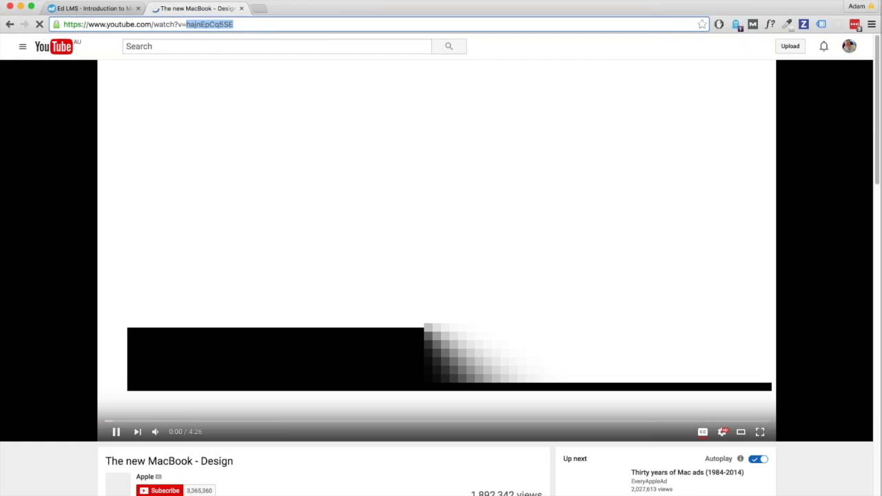
click(200, 104)
double_click(204, 24)
key(super+c)
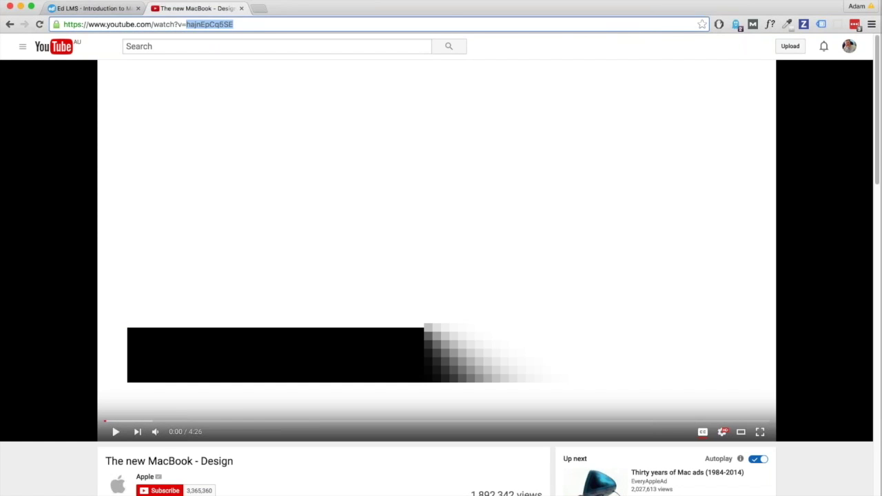
key(ctrl+Tab)
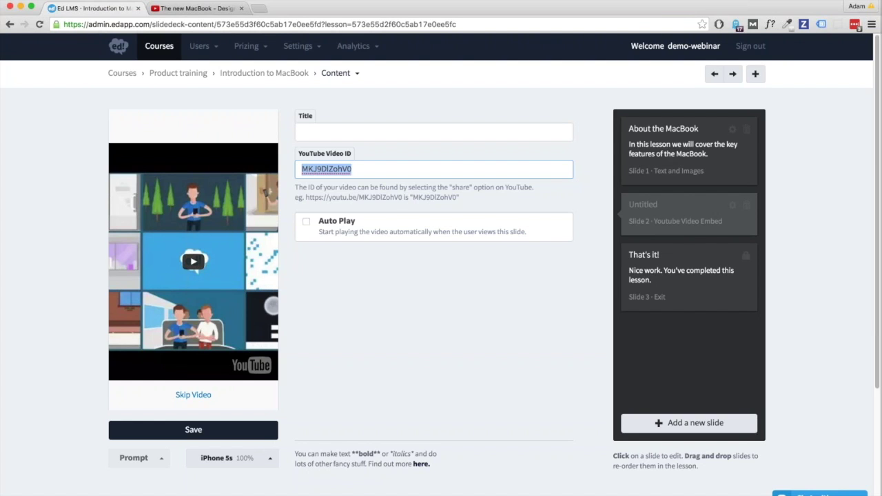
click(215, 12)
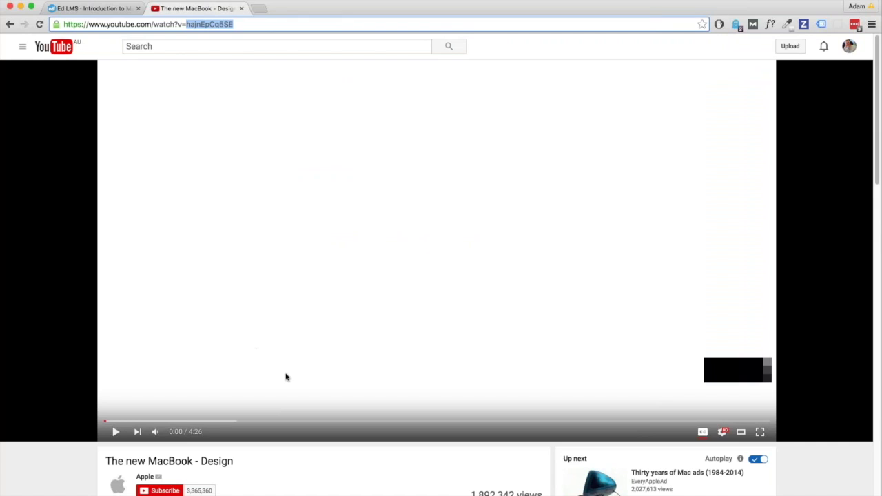
click(240, 27)
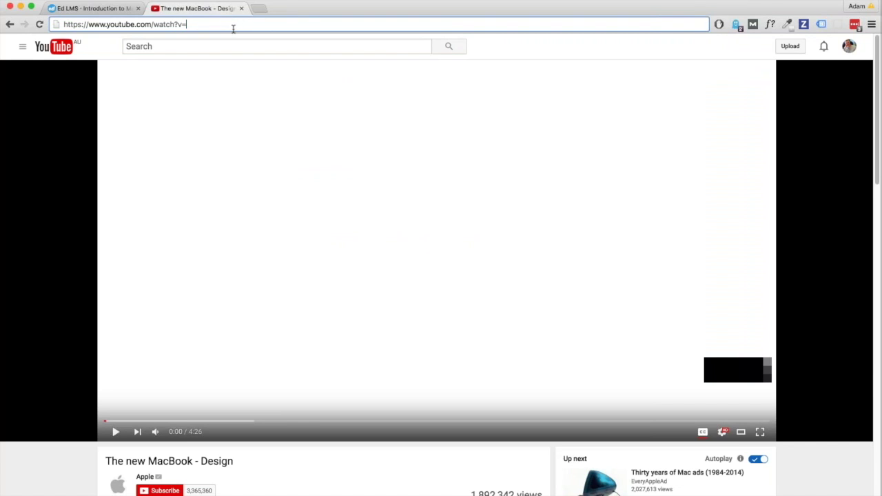
click(93, 9)
key(super+v)
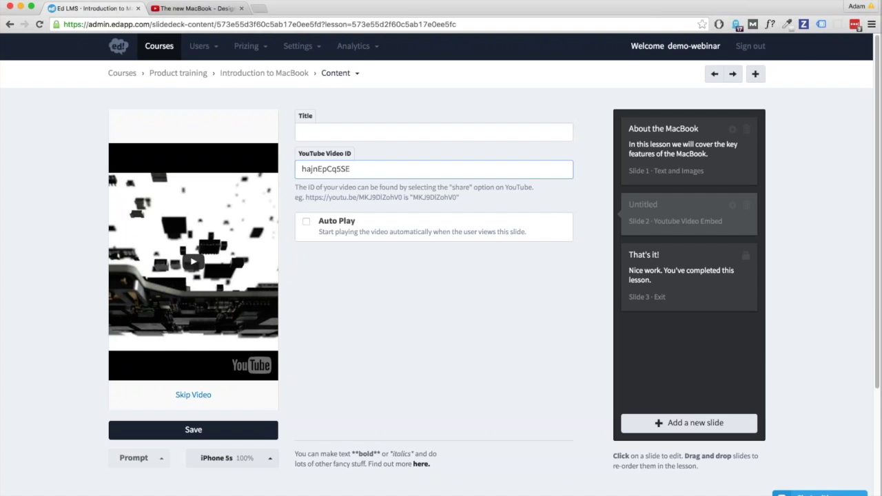
Step: Search YouTube for "great upselling practices" and open the first result, about the importance of upselling
click(206, 9)
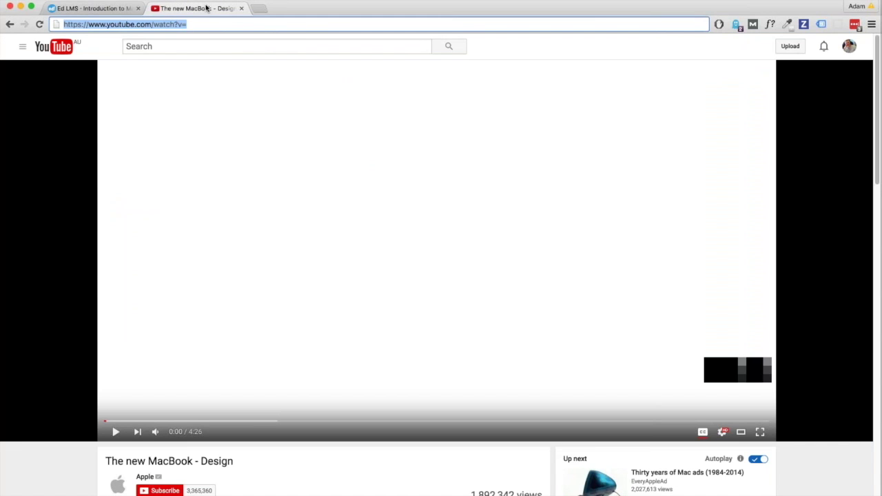
click(198, 43)
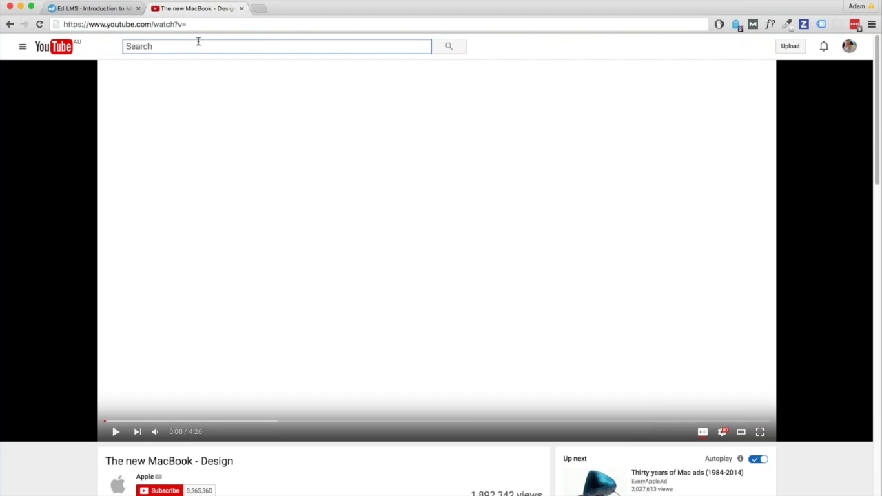
text(great upselling practices)
key(Return)
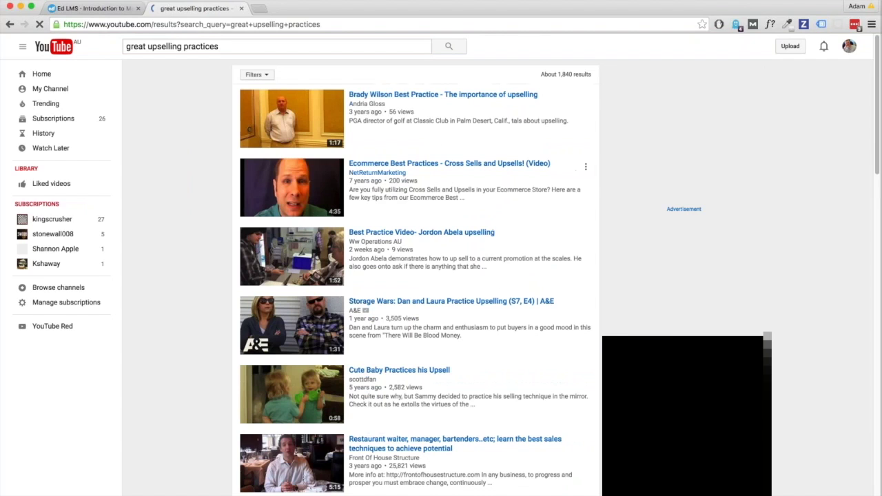
click(433, 102)
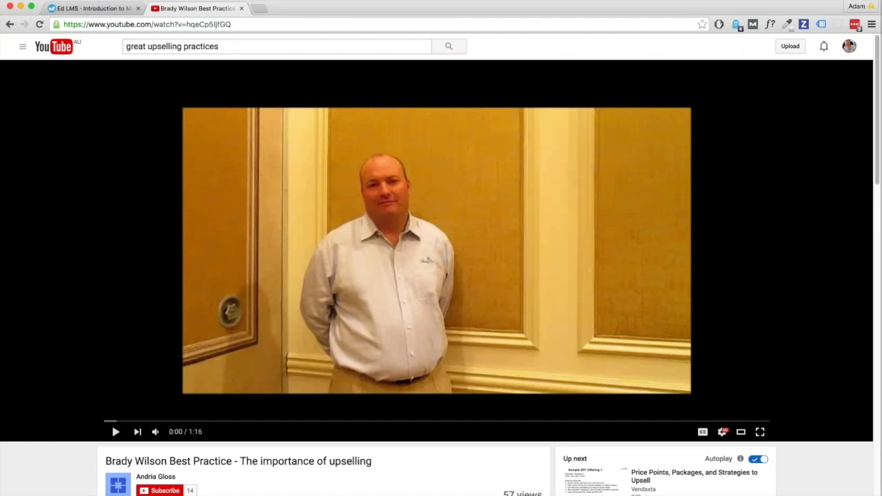
Step: Try the upselling video's ID as the slide's YouTube Video ID, then undo the replacement
key(super+l)
key(End)
key(alt+shift+Left)
key(BackSpace)
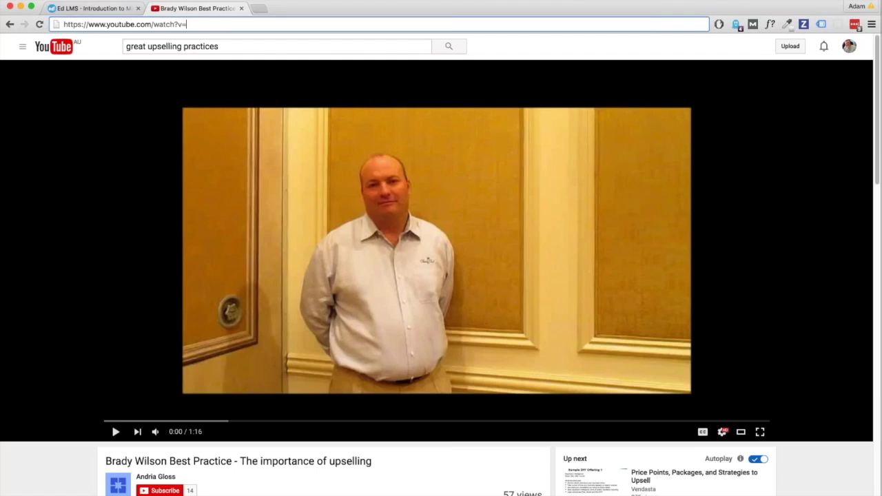
click(89, 8)
double_click(339, 172)
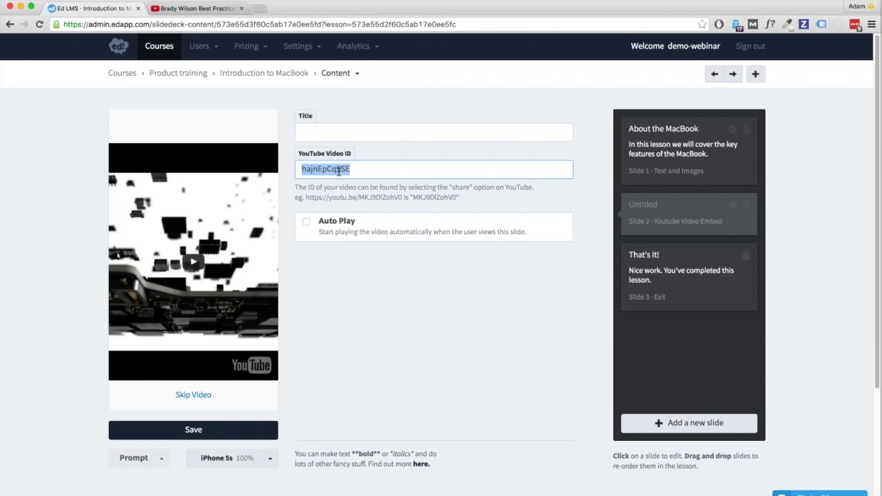
text(hqeCp5Ijf8Q)
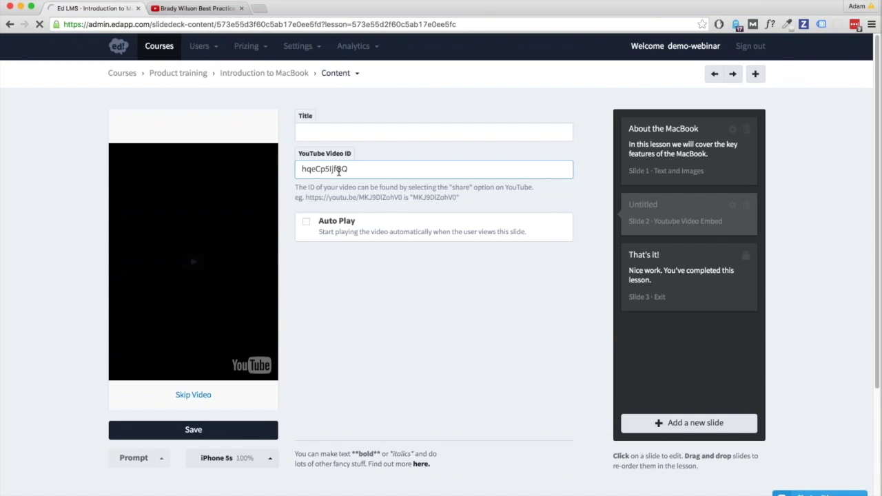
key(super+z)
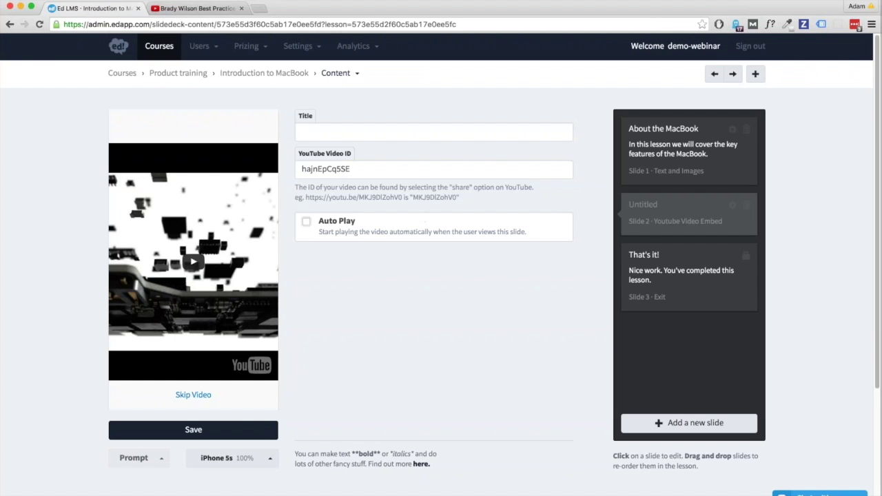
Step: Turn on Auto Play for the YouTube video slide and add a new slide with the Expandable List template
click(334, 232)
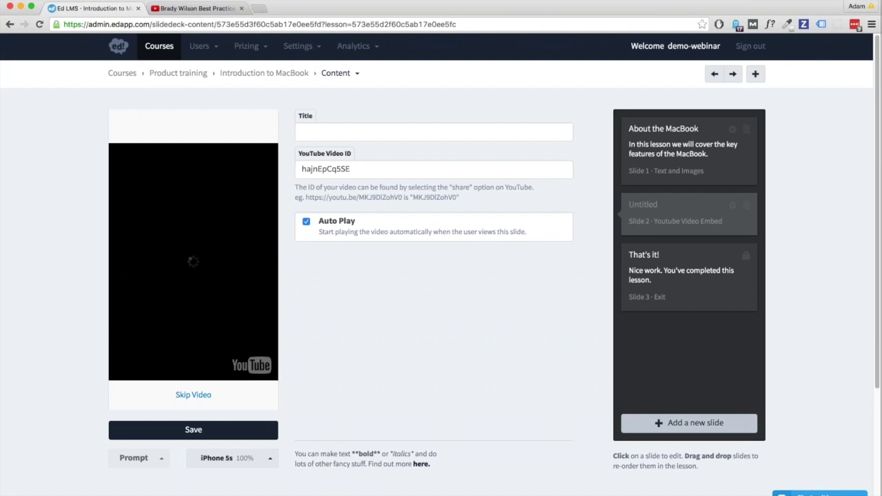
click(690, 422)
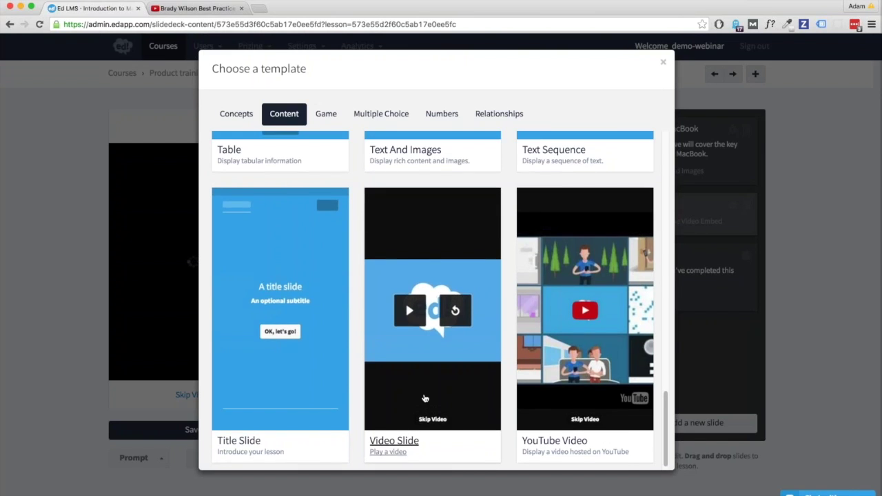
scroll(424, 399, up, 5)
scroll(425, 398, up, 6)
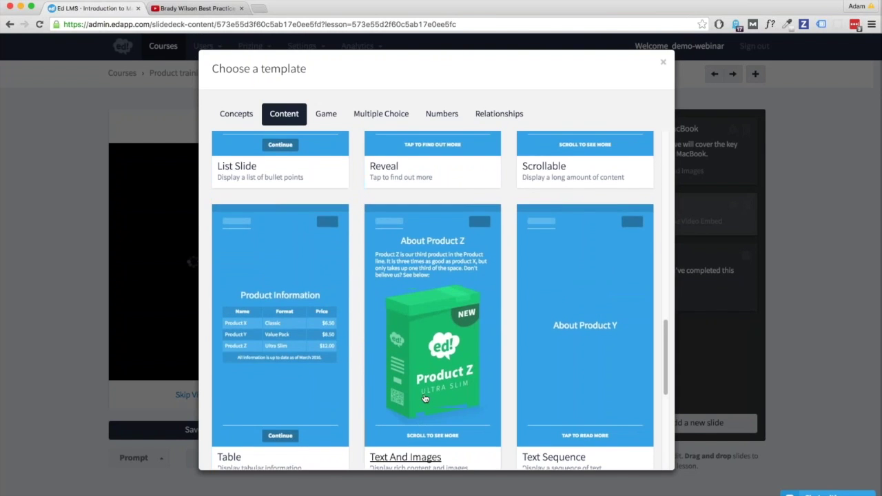
scroll(424, 398, up, 5)
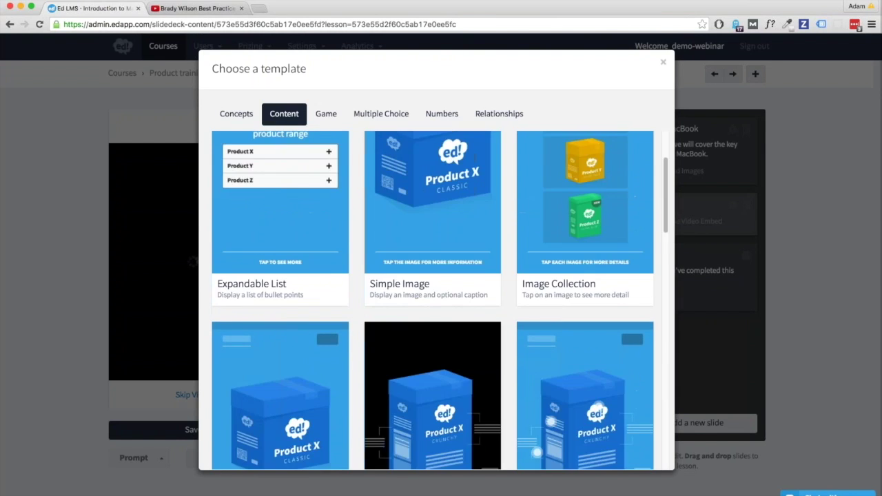
click(282, 401)
Step: Preview the expandable list by expanding and collapsing Product X, Product Y and Product Z in the phone preview
triple_click(422, 135)
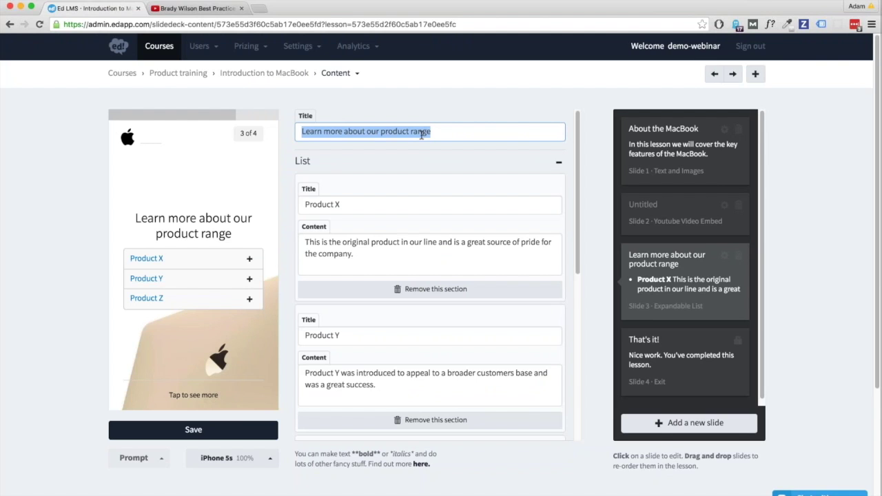
click(146, 259)
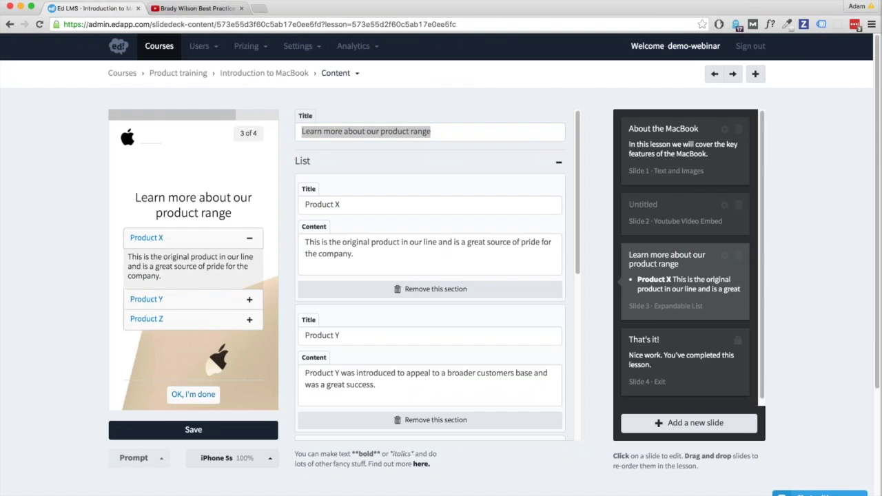
click(146, 299)
click(146, 338)
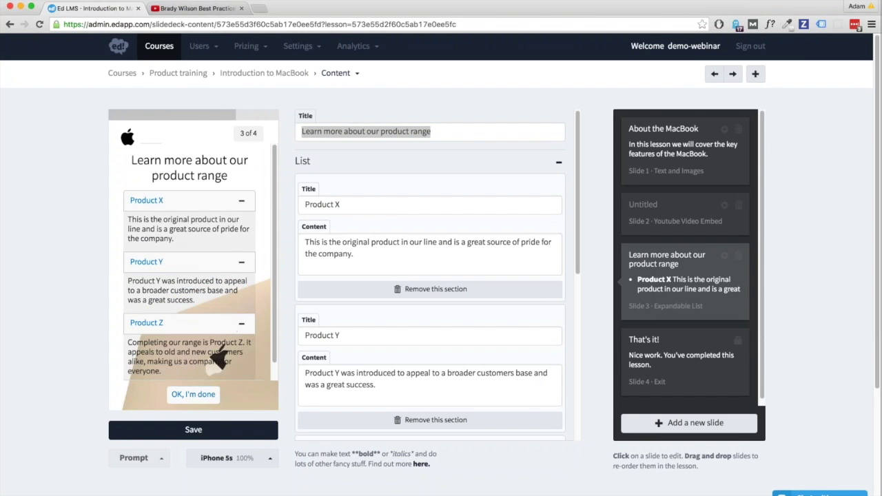
click(241, 323)
click(191, 281)
click(191, 233)
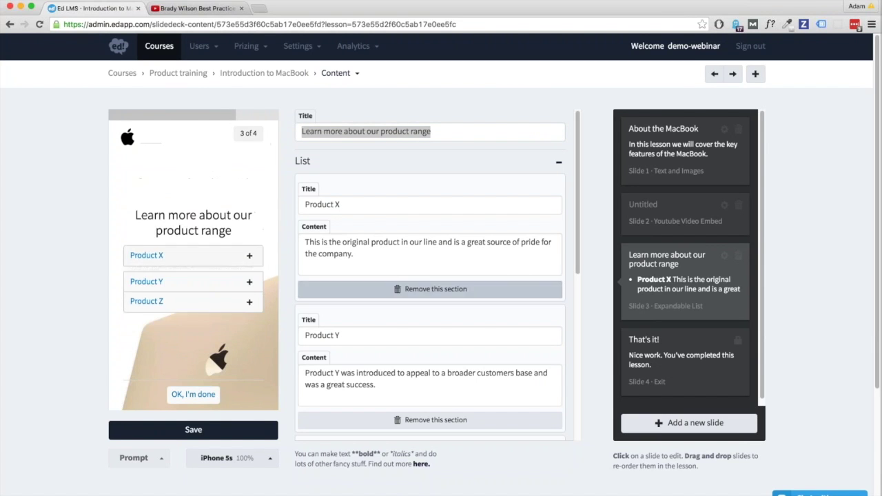
Step: Set the expandable list slide's title to "About the MacBook's key selling messages"
triple_click(397, 131)
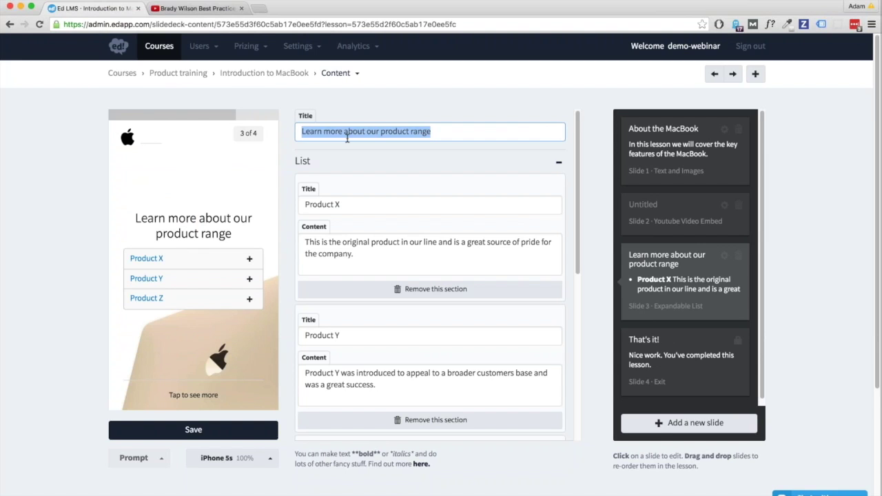
text(Ab)
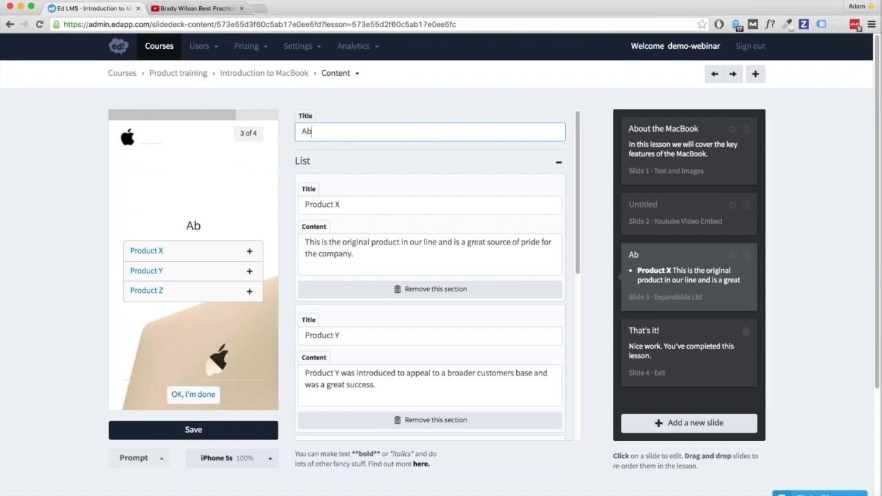
text(out the M)
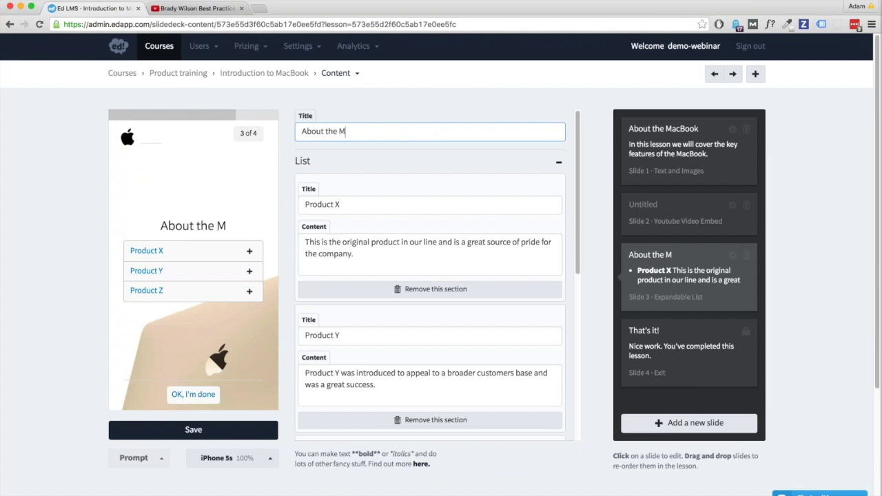
text(acBook's key selling messages)
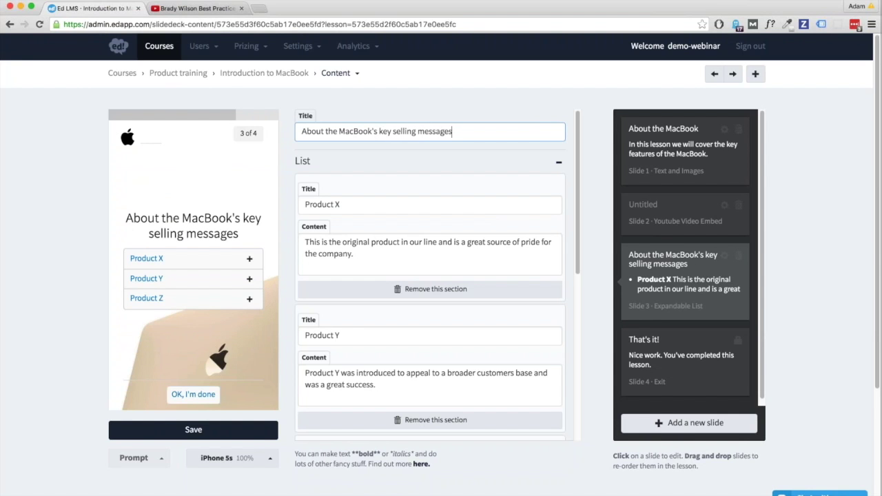
Step: Rename the first list section, Product X, to "Battery life"
key(Tab)
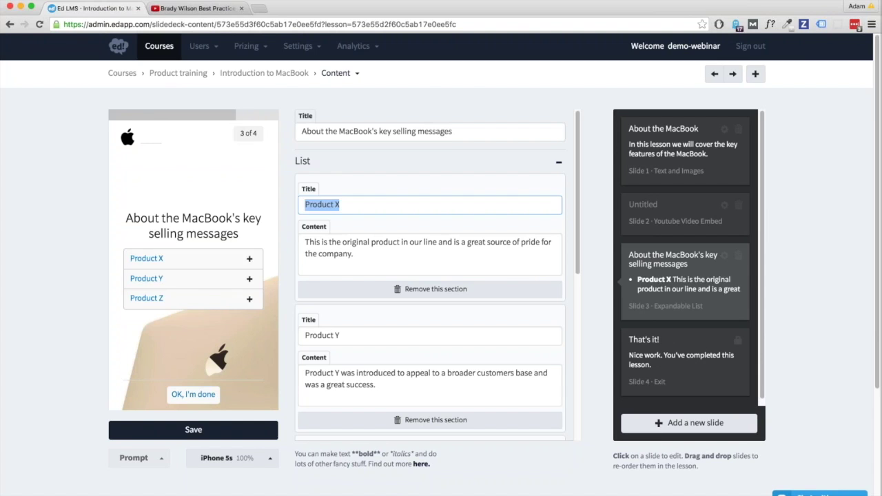
text(Battery liufe)
key(BackSpace)
key(BackSpace)
key(BackSpace)
text(fe)
Step: Replace the Battery life section's content with "The MacBook's battery life lasts 9 hours - an all day battery life."
key(Tab)
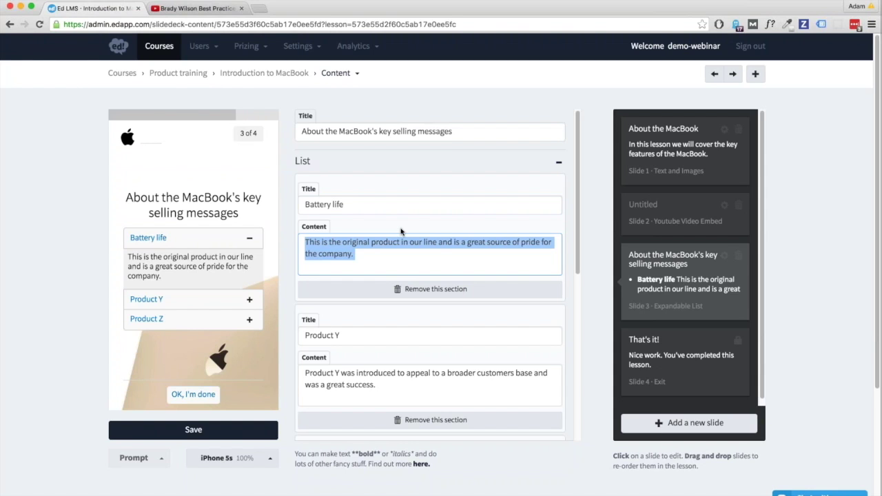
text(The Mac)
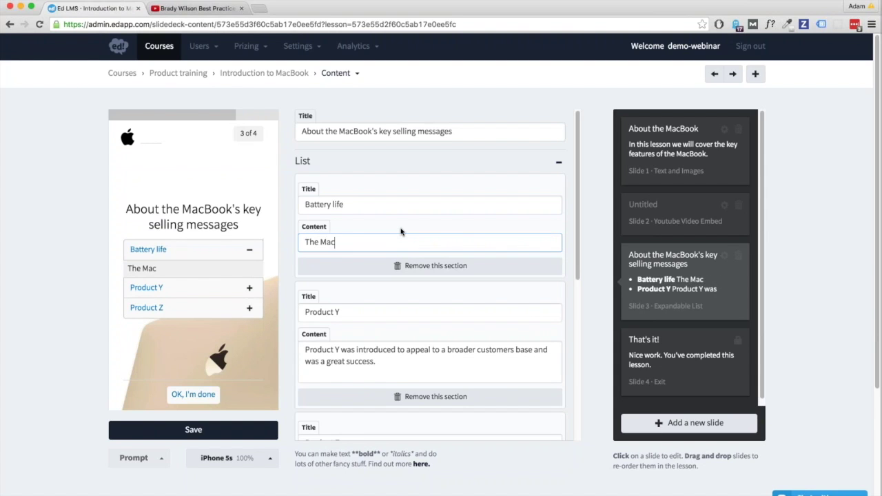
text(Book's b)
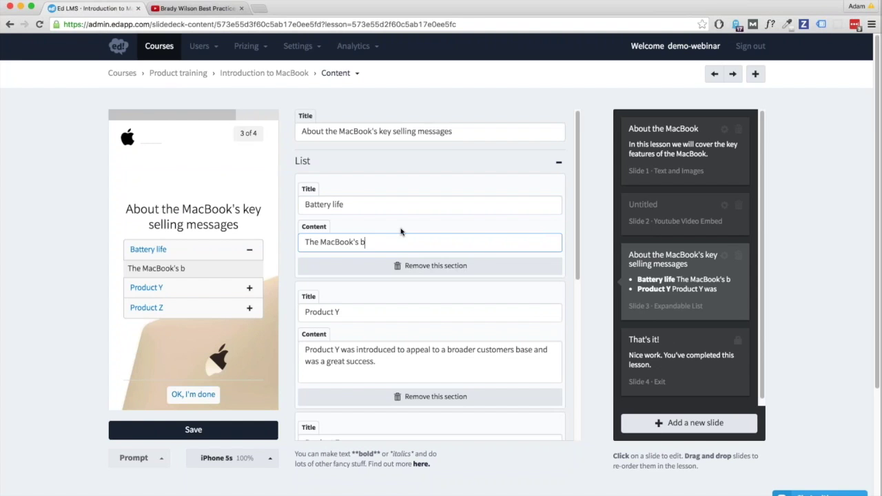
text(attery life lasts 9 )
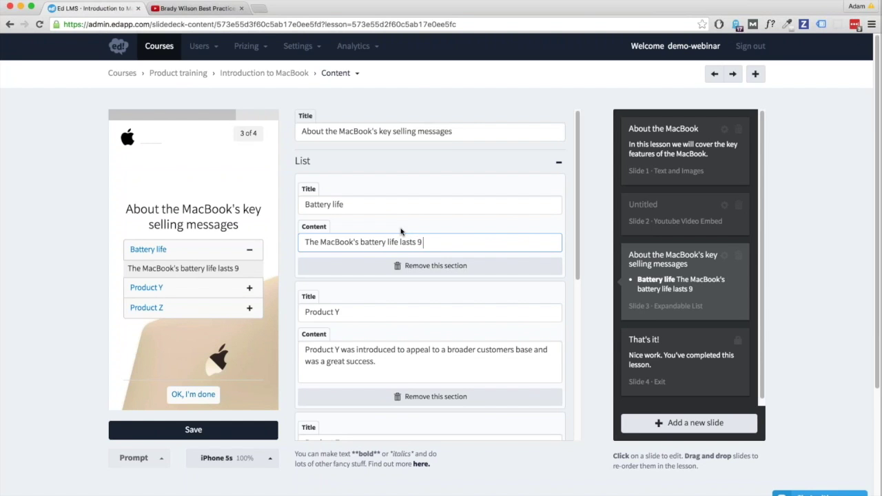
text(hours - an)
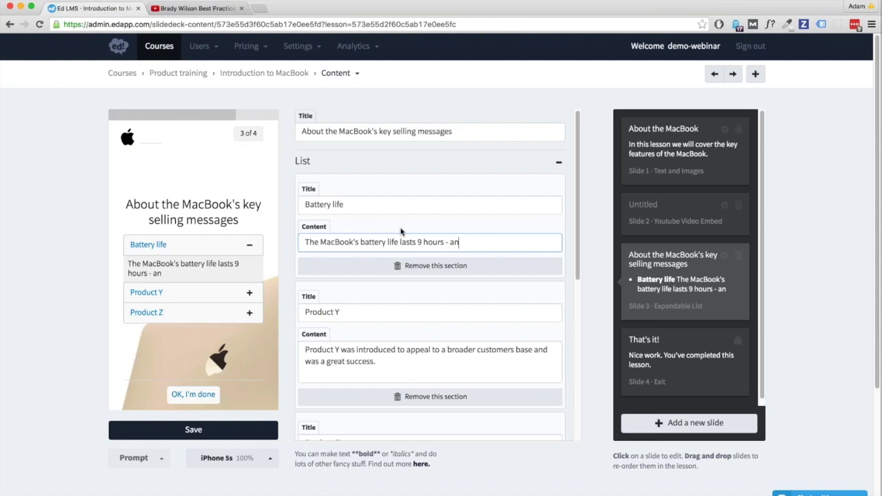
text( all day battery life.)
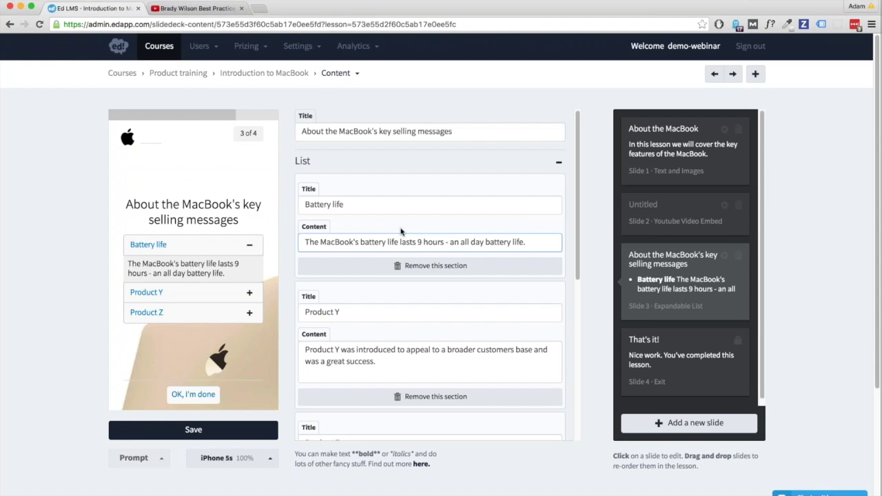
Step: Rename the second list section, Product Y, to "Weight"
triple_click(394, 320)
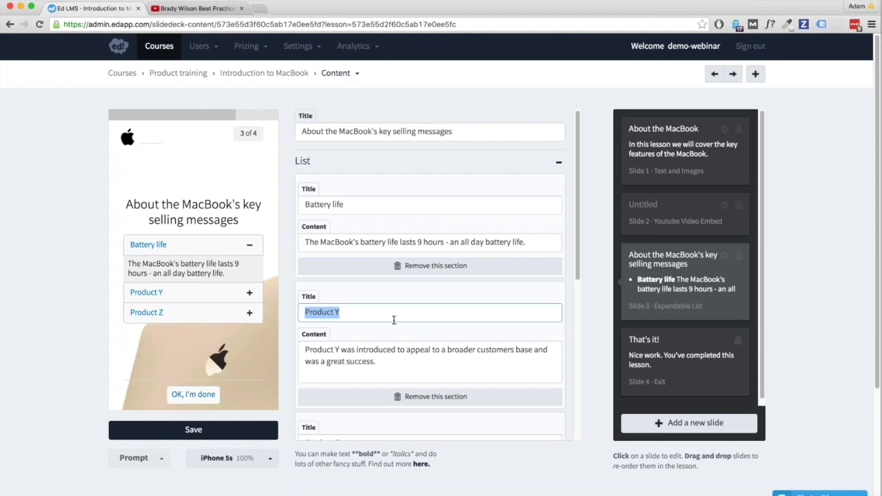
text(Thu)
key(BackSpace)
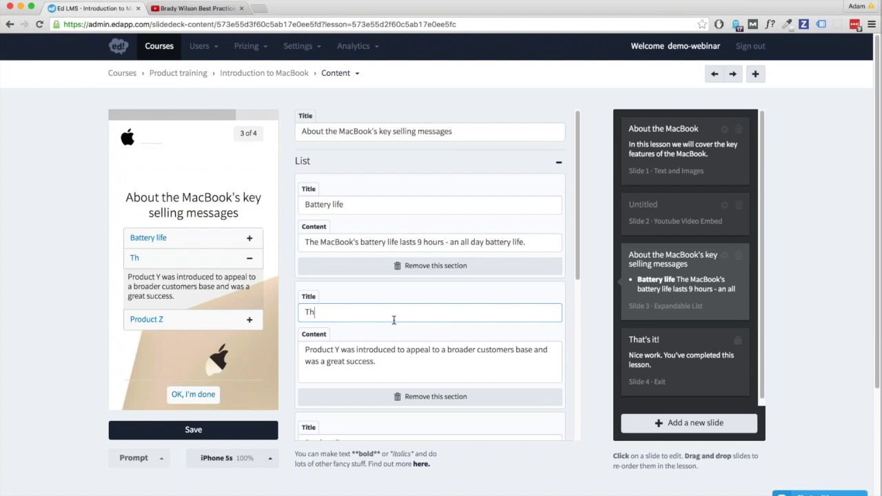
key(BackSpace)
key(BackSpace)
text(Weight)
Step: Replace the Weight section's content with "The MacBook is the lightest Mac notebook yet."
key(Tab)
key(super+a)
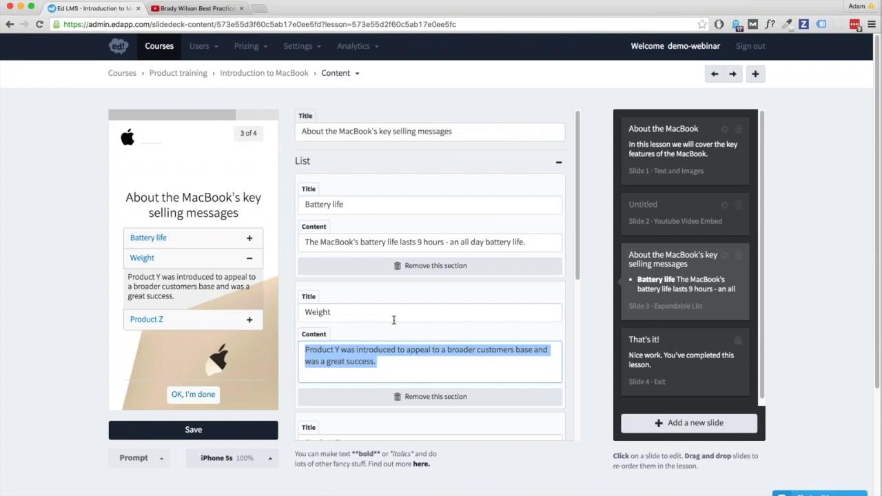
text(The MacBook i)
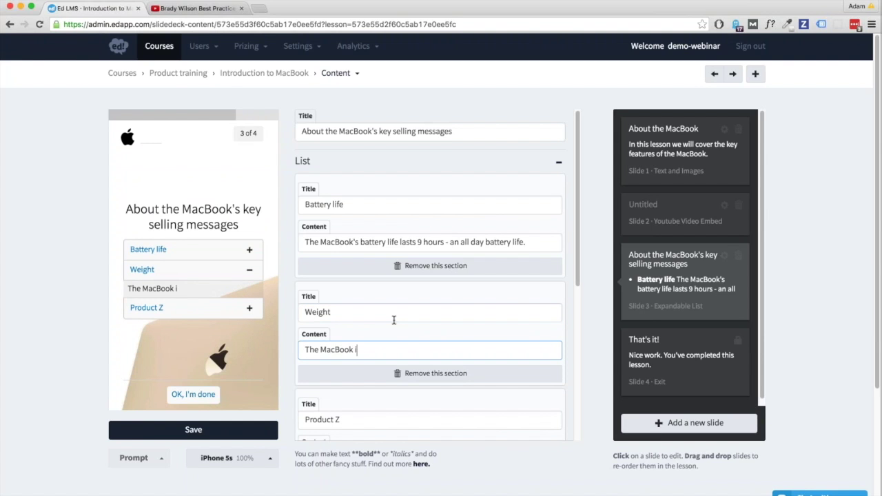
text(s the lightest Mac n)
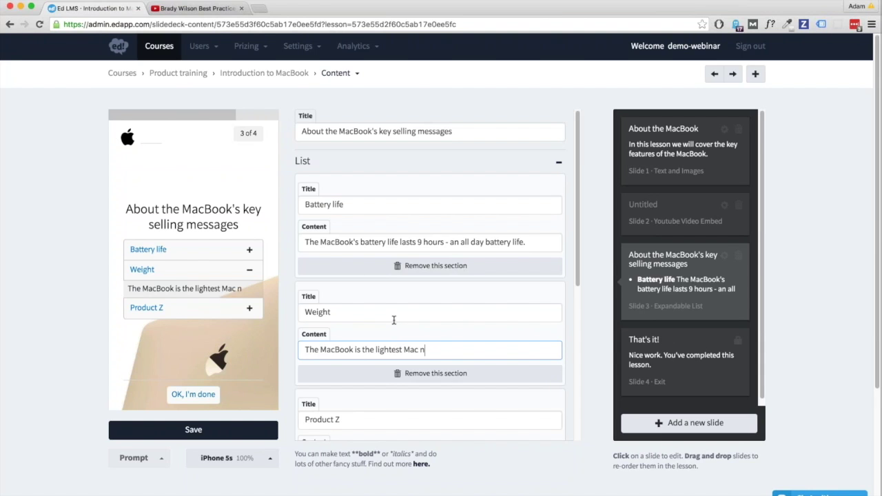
text(otebook yet.)
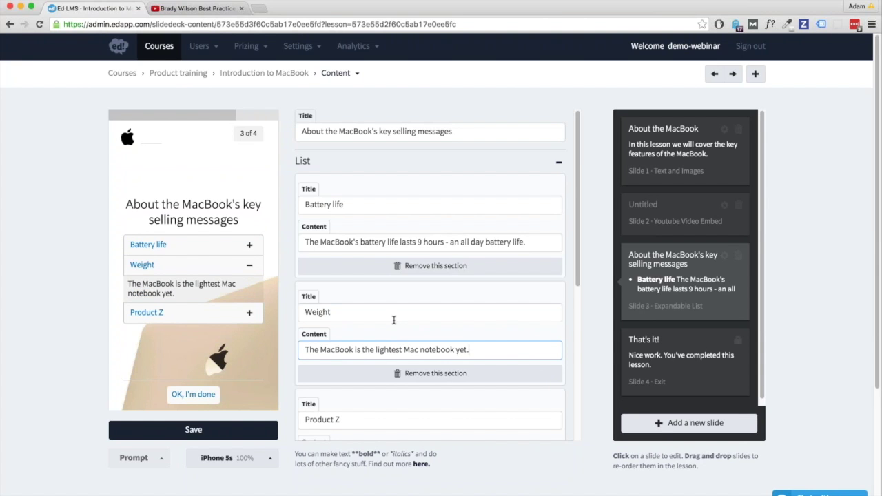
Step: Remove the Product Z section from the expandable list
scroll(394, 320, down, 4)
scroll(435, 328, down, 2)
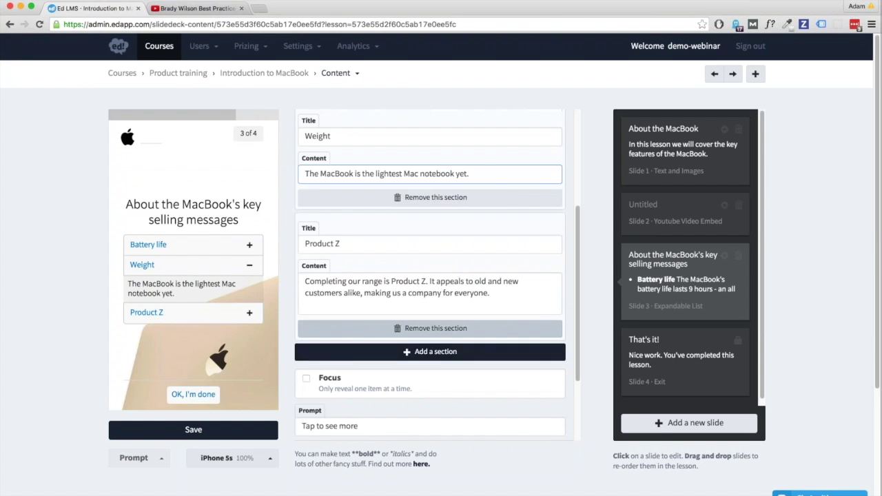
click(435, 328)
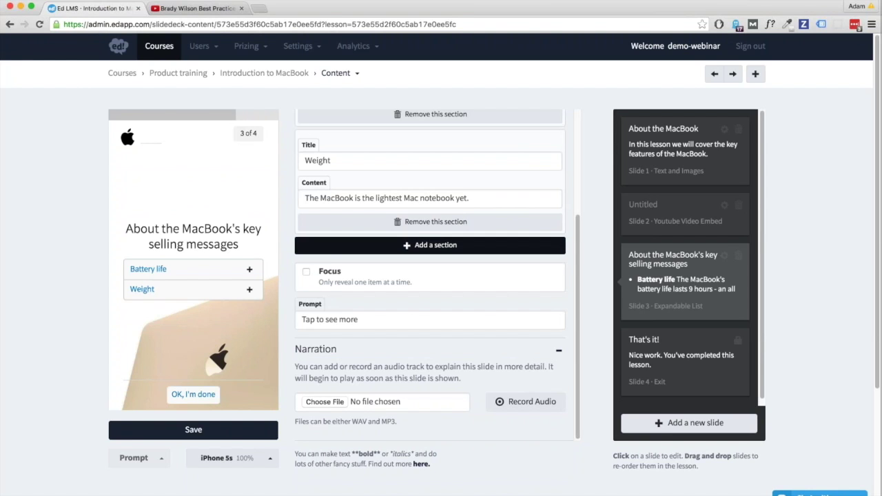
Step: Add two sections below Weight, giving the last one the title "s" and the content "a"
click(410, 245)
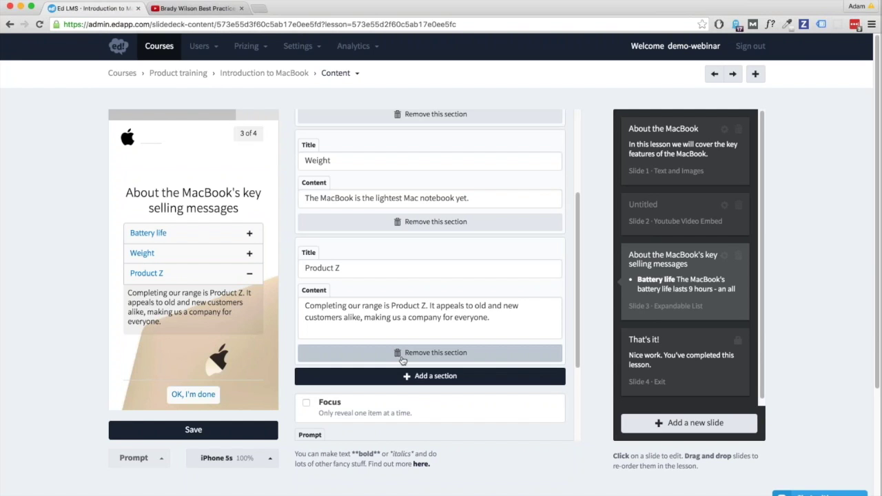
click(478, 380)
click(398, 399)
text(s)
click(384, 425)
text(a)
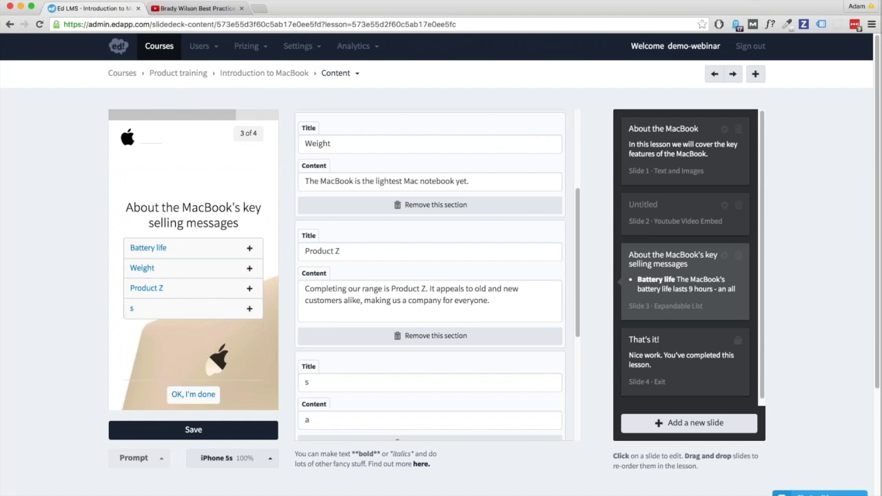
Step: Remove the two extra sections below Weight from the list
scroll(435, 385, down, 1)
click(435, 414)
click(332, 306)
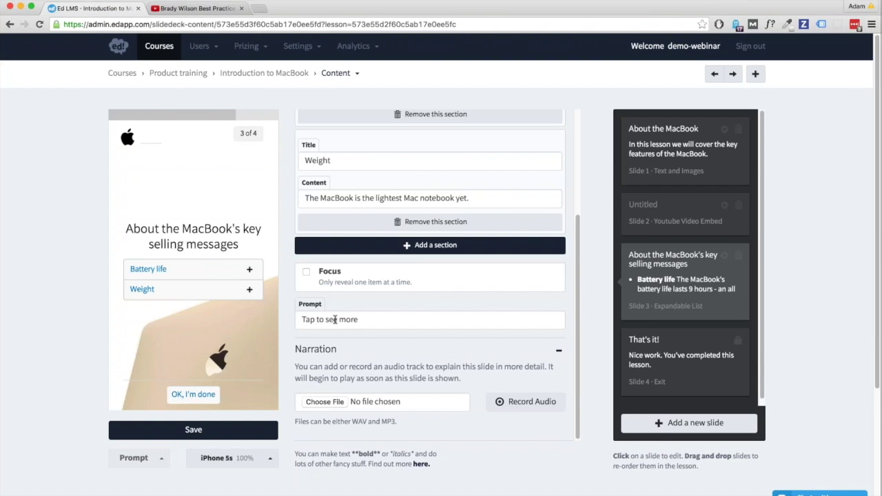
Step: Turn on Focus for the expandable list and test it by alternately expanding Battery life and Weight in the phone preview
click(329, 278)
click(220, 269)
click(221, 300)
click(222, 262)
click(220, 301)
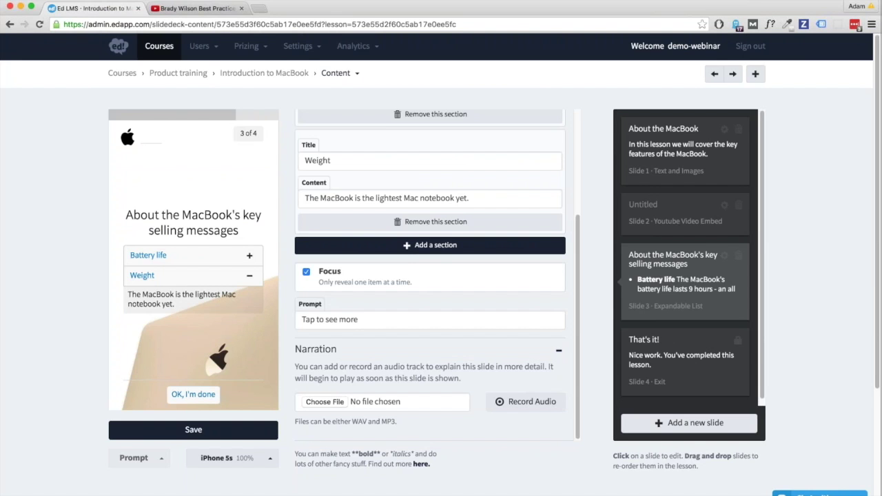
Step: Add a new slide using the Image Gallery template from the Content category
scroll(387, 351, down, 1)
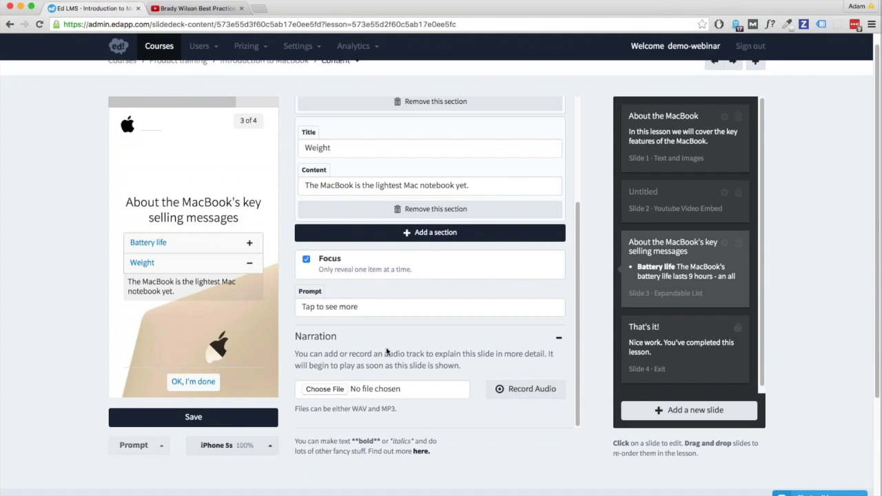
click(689, 411)
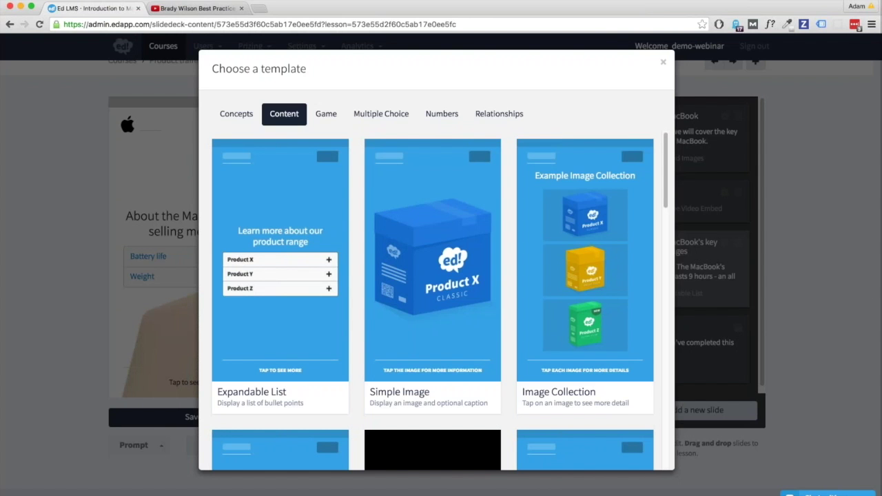
scroll(494, 315, down, 5)
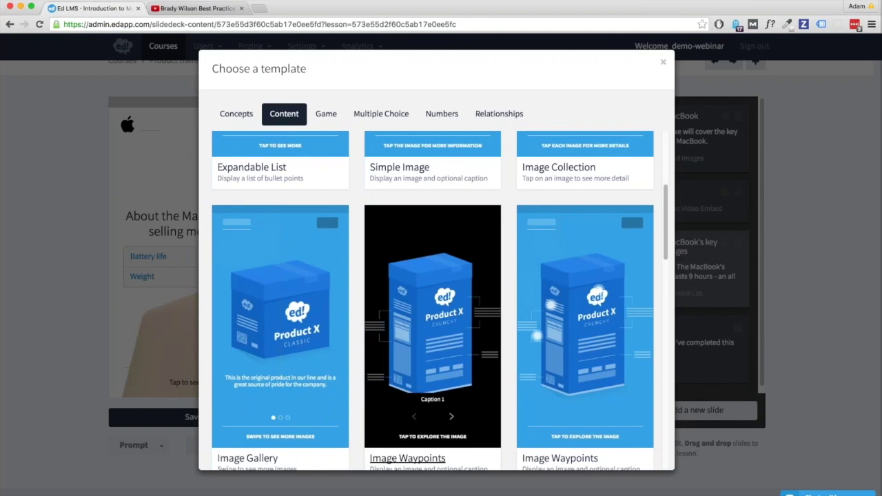
scroll(494, 315, down, 5)
scroll(298, 268, up, 1)
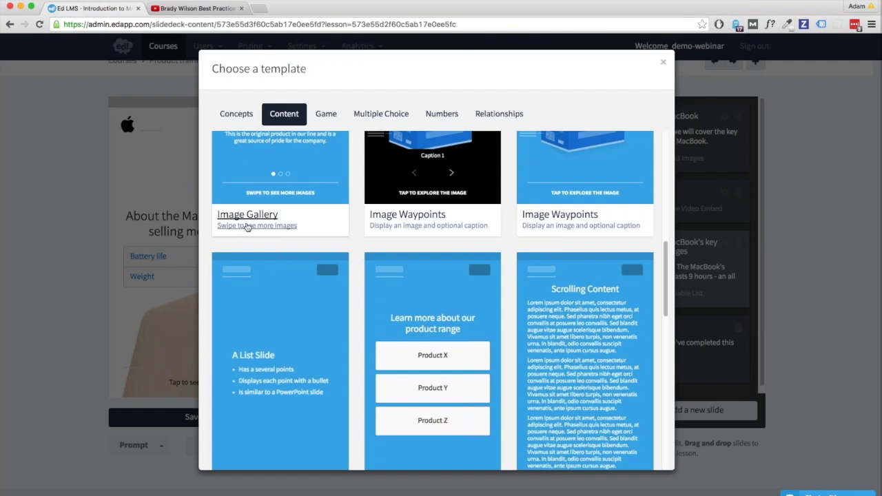
click(247, 227)
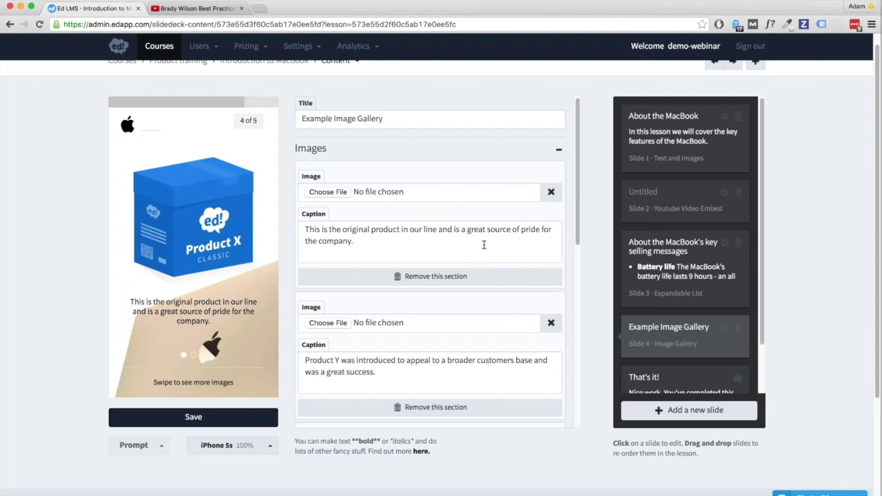
Step: Remove the existing image from the gallery's first section
click(550, 192)
click(521, 229)
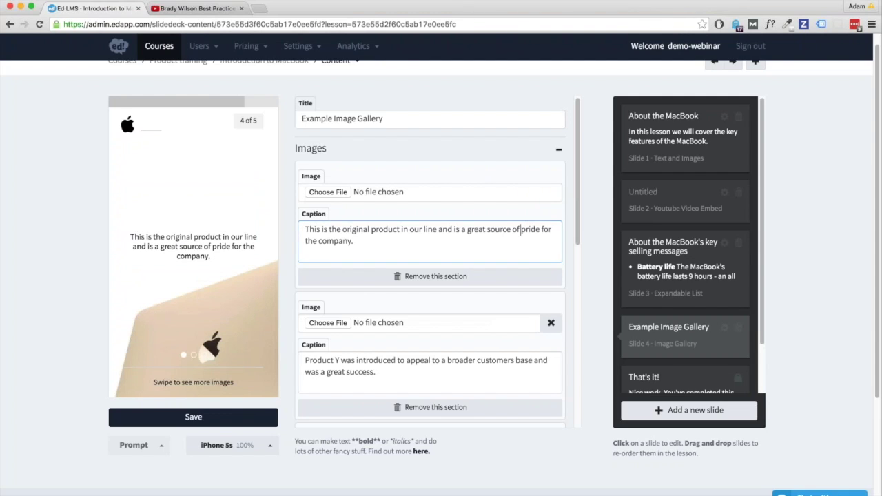
key(super+a)
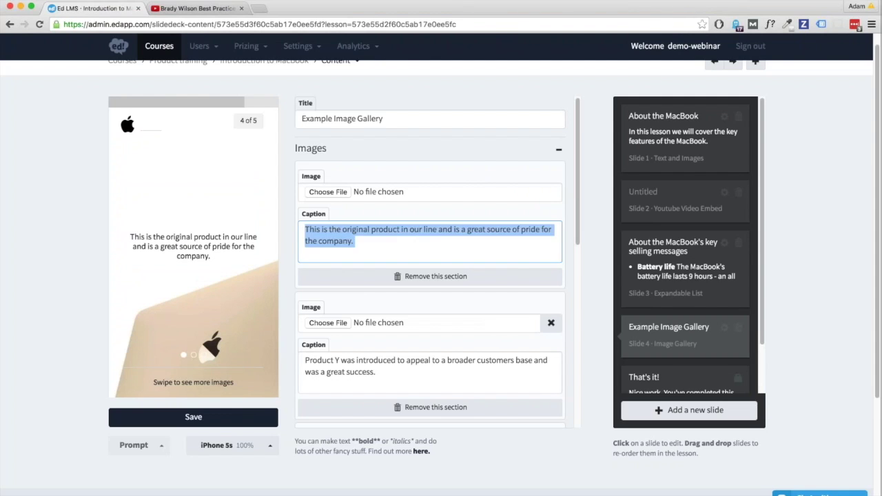
click(344, 193)
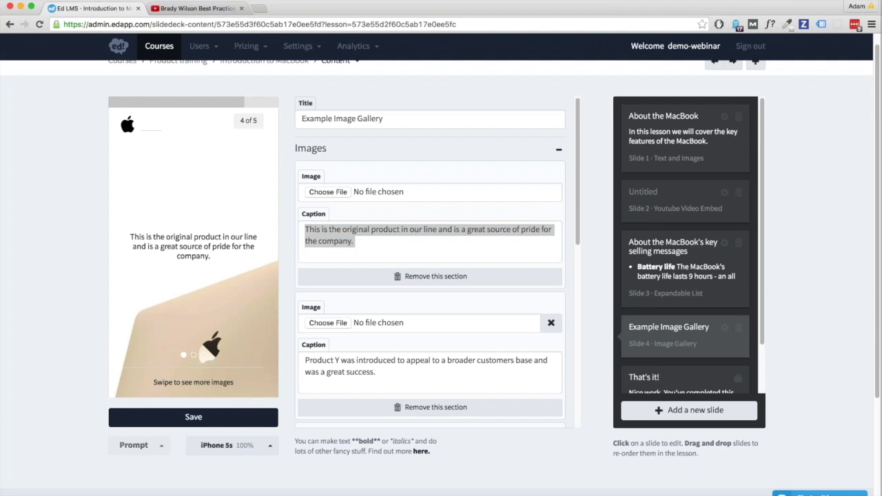
Step: Preview the image gallery by swiping back and forth through its images in the phone preview
drag(227, 267, 141, 267)
drag(227, 268, 141, 267)
drag(83, 268, 138, 267)
drag(255, 255, 276, 254)
Step: Replace the first gallery section's caption with the heading "# MacBook's key selling messages"
click(396, 257)
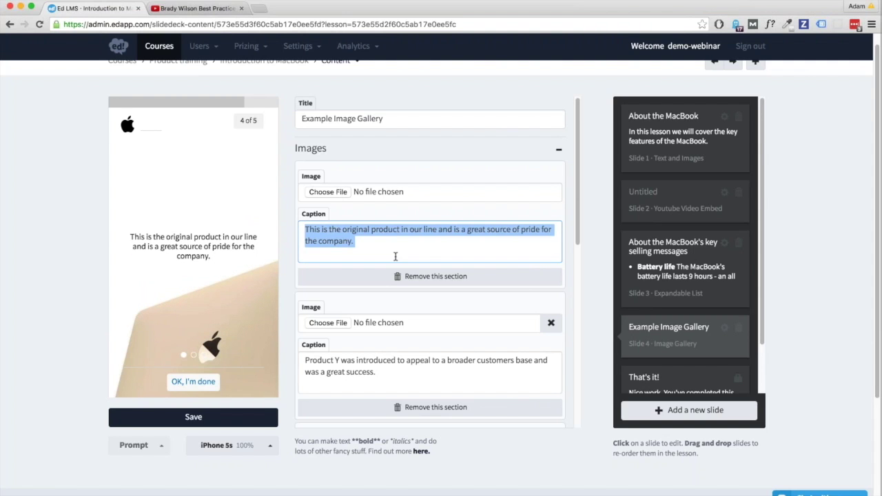
text(#)
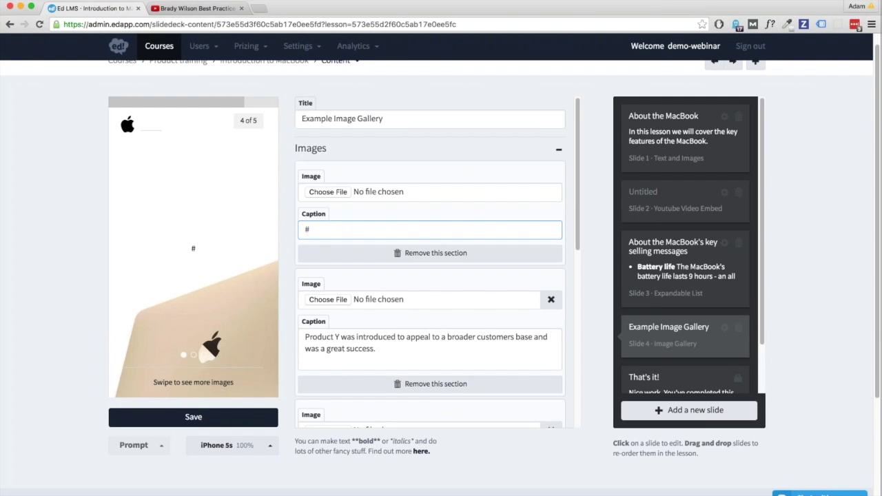
text( MacBook's ke)
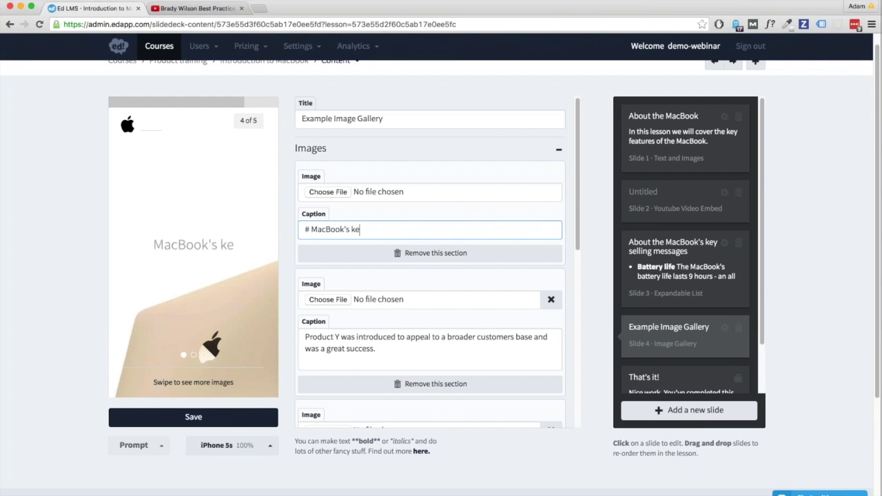
text(y selling messages)
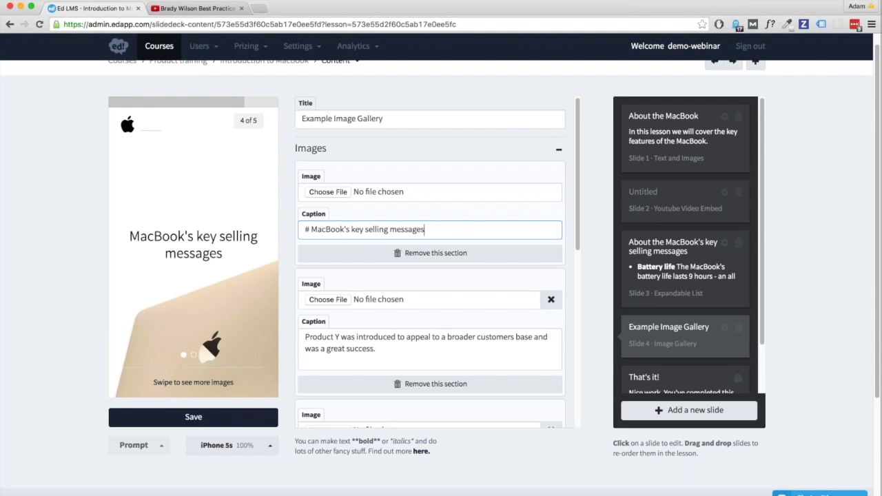
Step: Add the line "Swipe to read about MacBook's key selling messages." below the heading in the first gallery section's caption
key(Return)
key(Return)
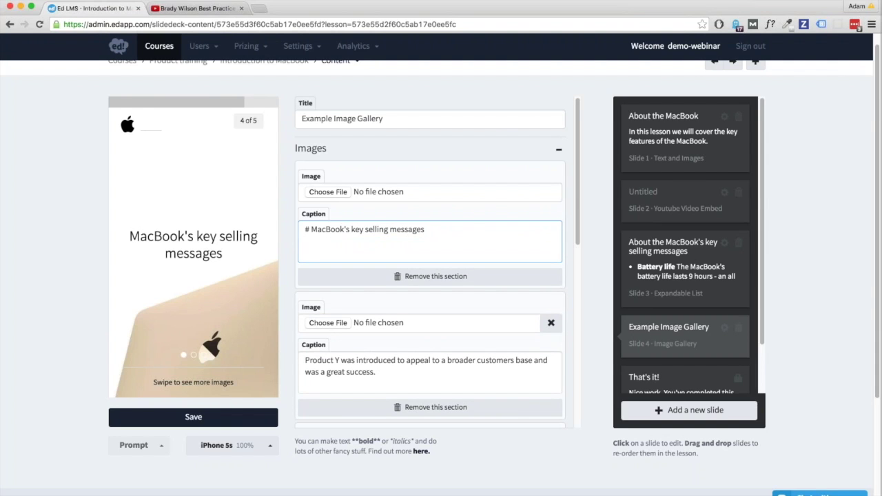
text(Swipe to)
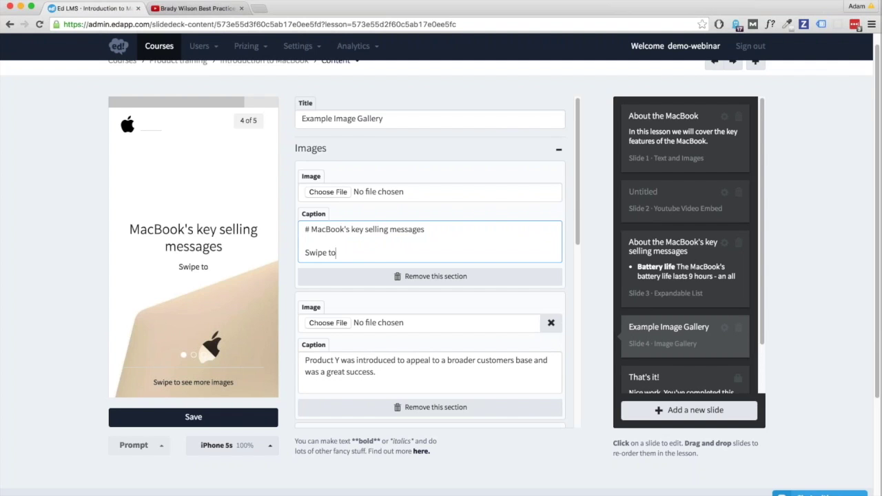
text( read about MacBo)
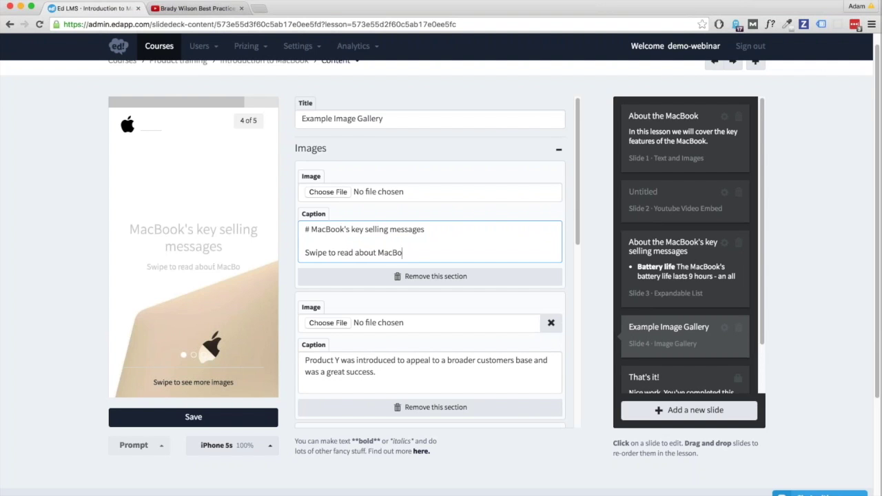
text(ok's key sel)
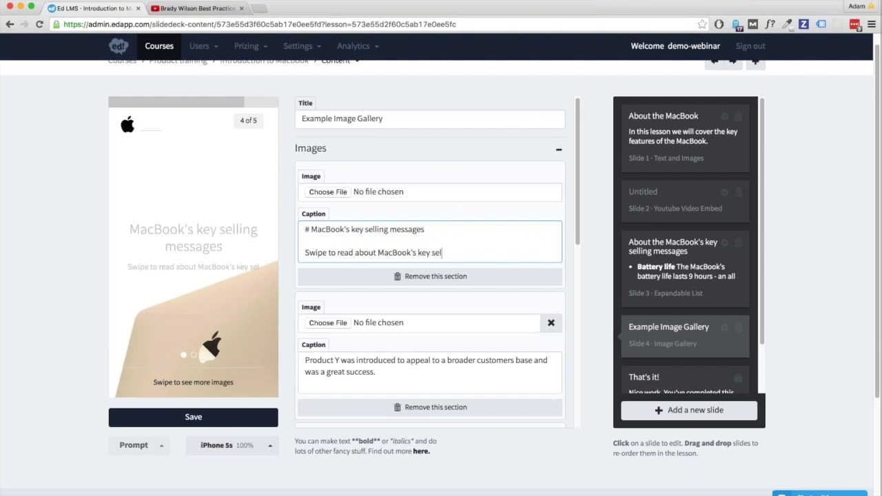
text(ling messages.)
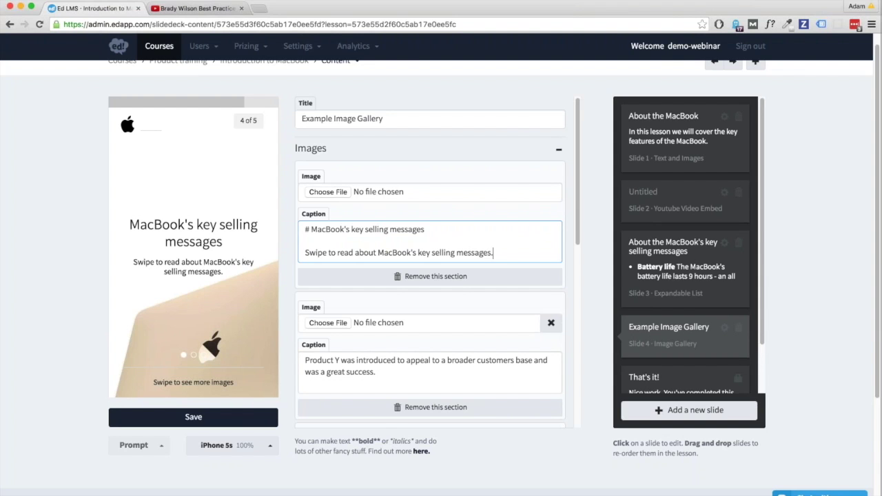
Step: Replace the second gallery section's caption with "## Battery life" above "The MacBook has a 9 hour, all day battery life", and remove its image
scroll(430, 262, down, 1)
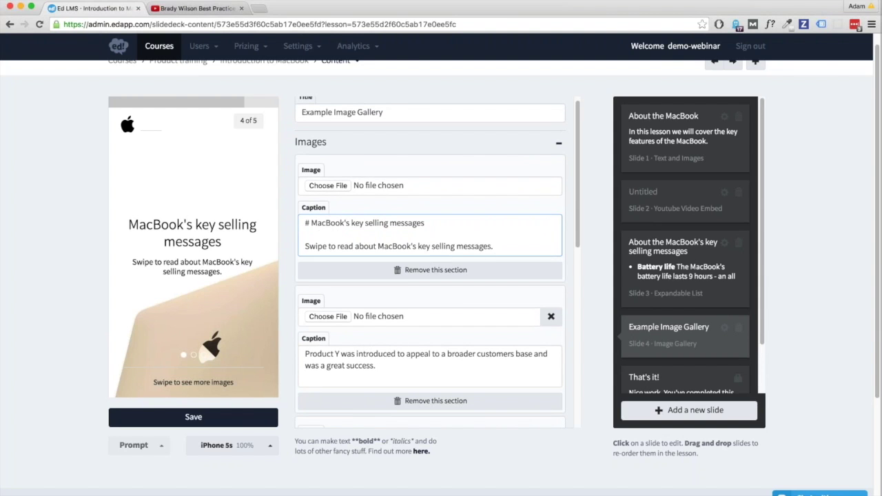
click(378, 366)
key(super+a)
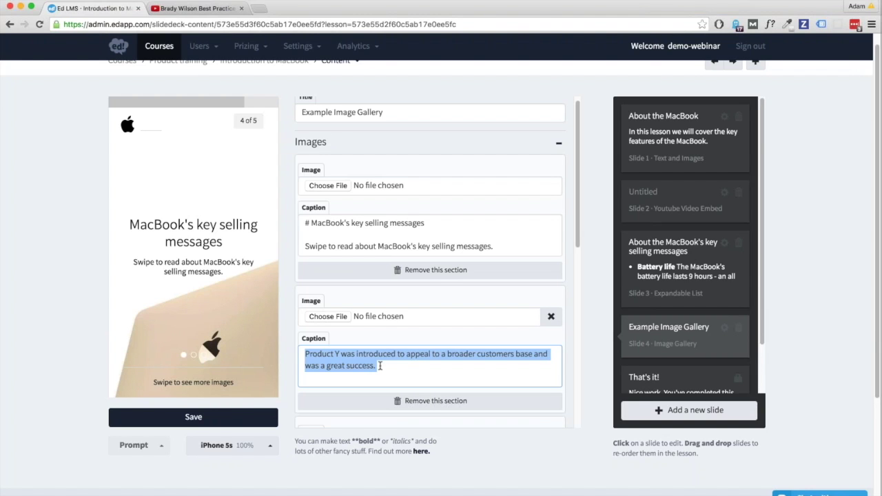
text(## Batte)
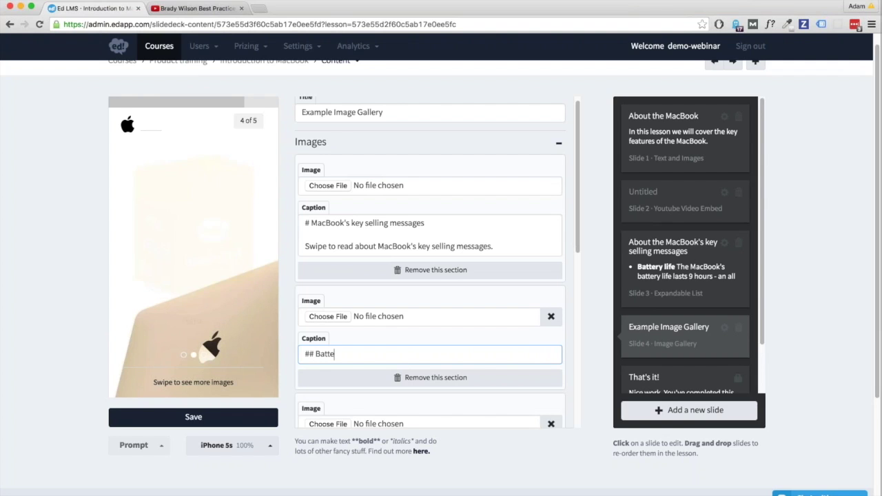
text(ry life)
key(Return)
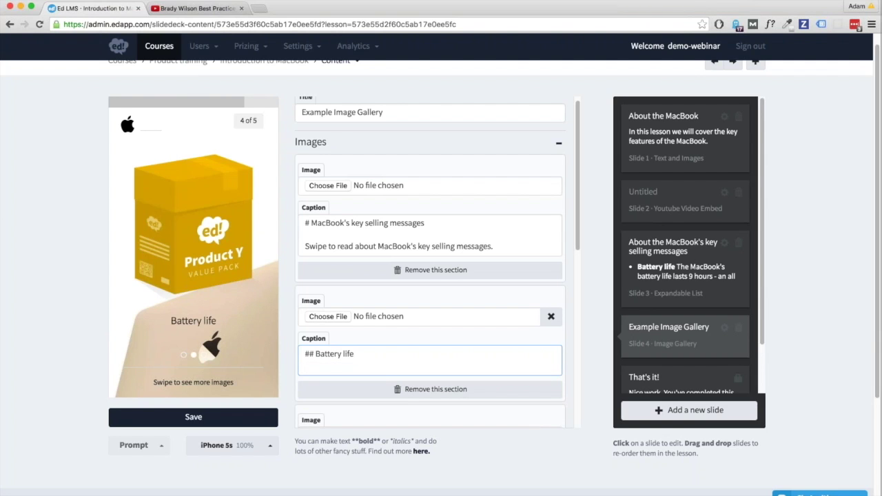
text(The MacBook has a 9 h)
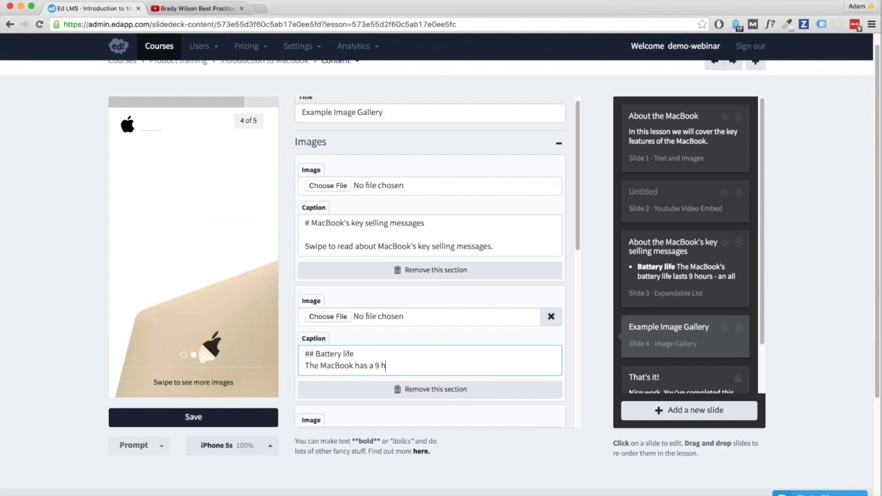
text(our, all day ba)
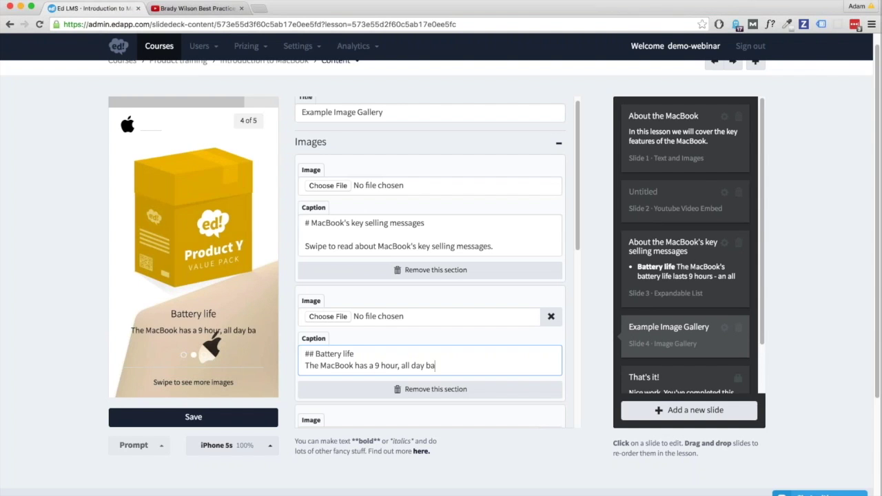
text(ttery life)
key(Tab)
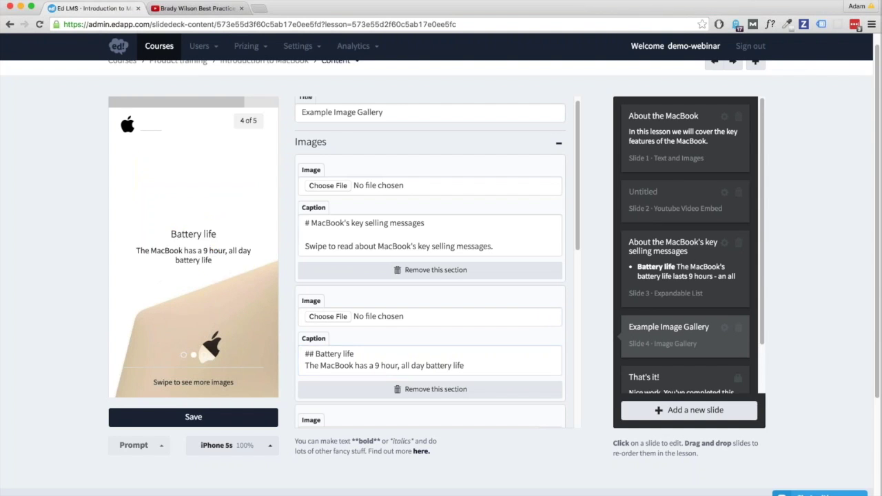
Step: Replace the third gallery section's caption with "## Weight" above "The MacBook is the lightest Mac notebook yet.", and remove its image
scroll(402, 366, down, 3)
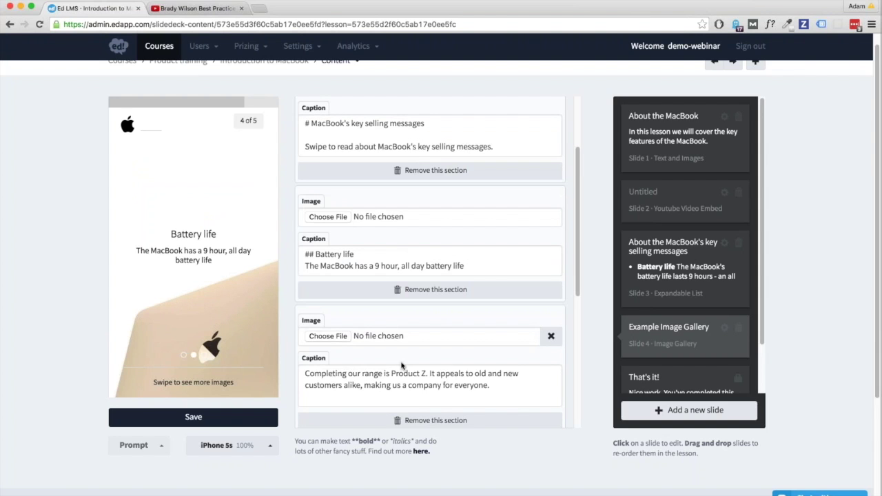
triple_click(465, 388)
text(##)
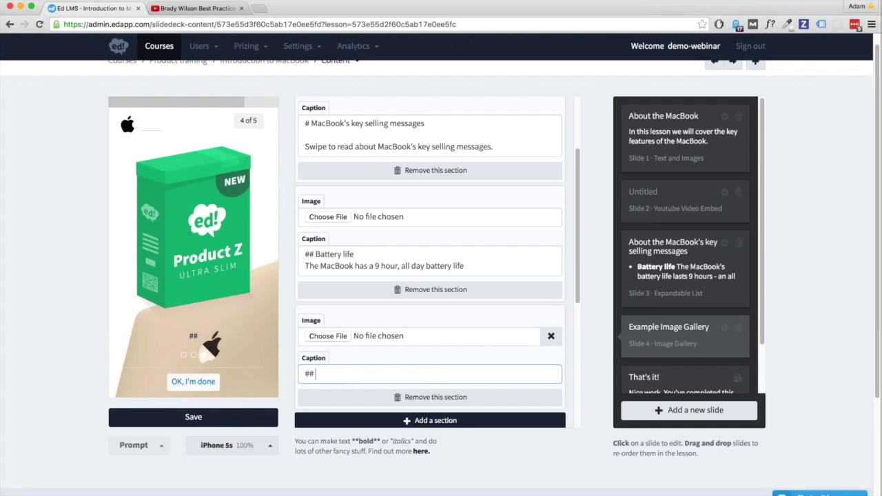
text( Weight)
key(Return)
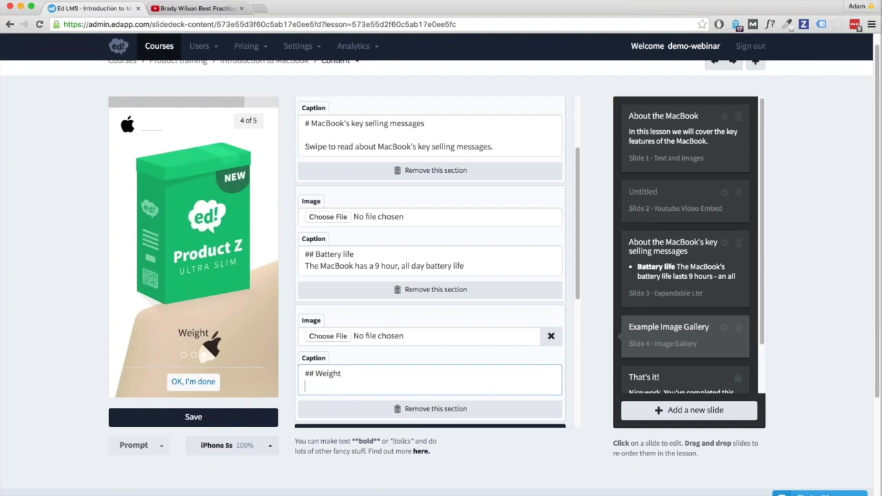
text(The Mac)
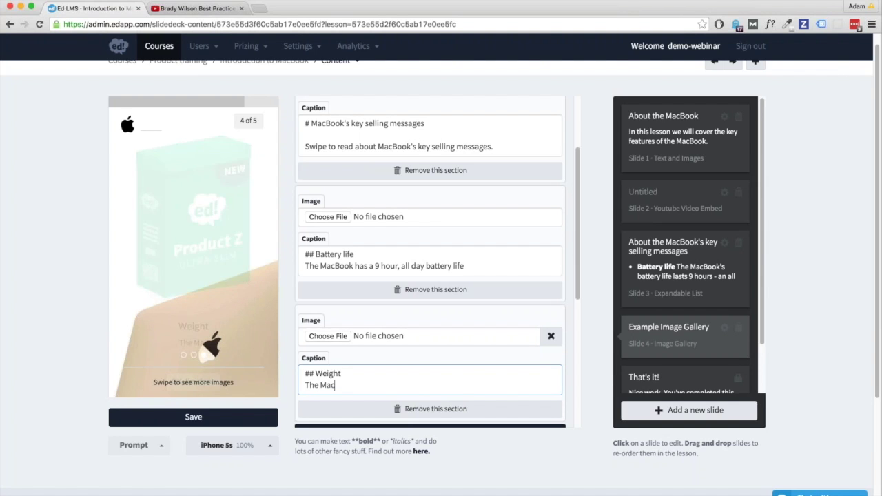
text(Book is the lightest Mac)
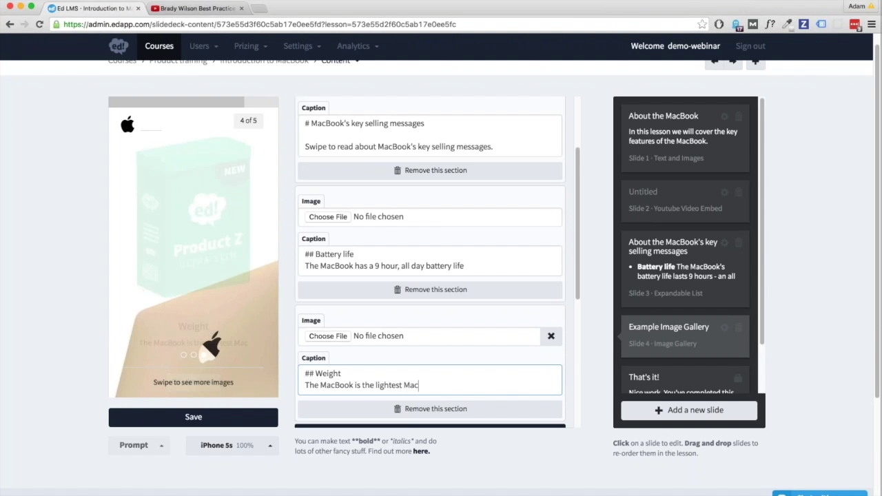
text( notebook uyet)
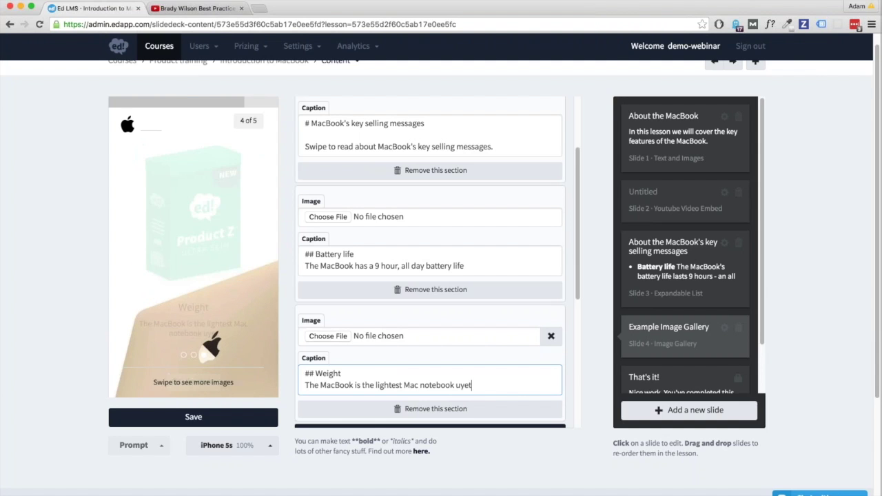
key(BackSpace)
key(BackSpace)
key(BackSpace)
text(yet)
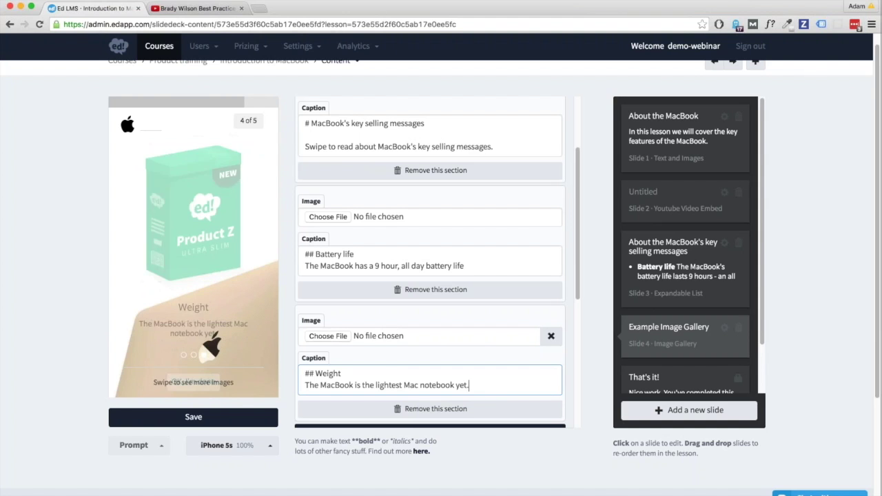
click(424, 331)
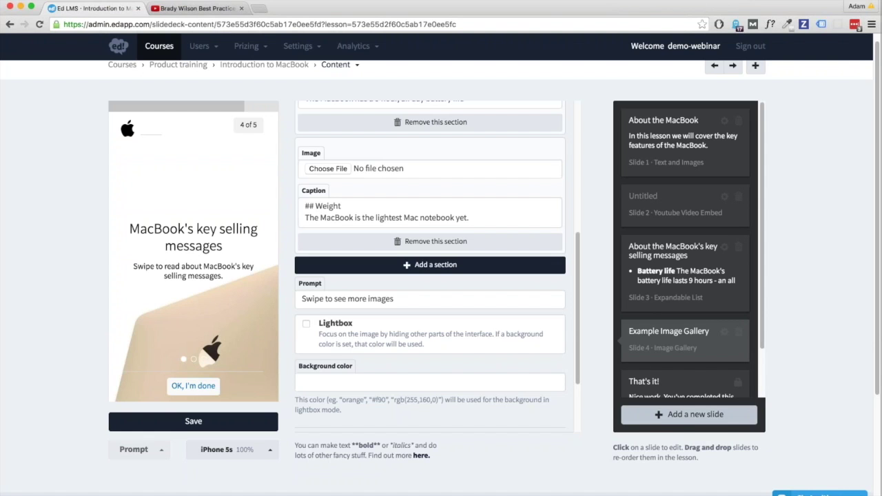
Step: Add a new slide using the Dial template from the Numbers category
click(690, 414)
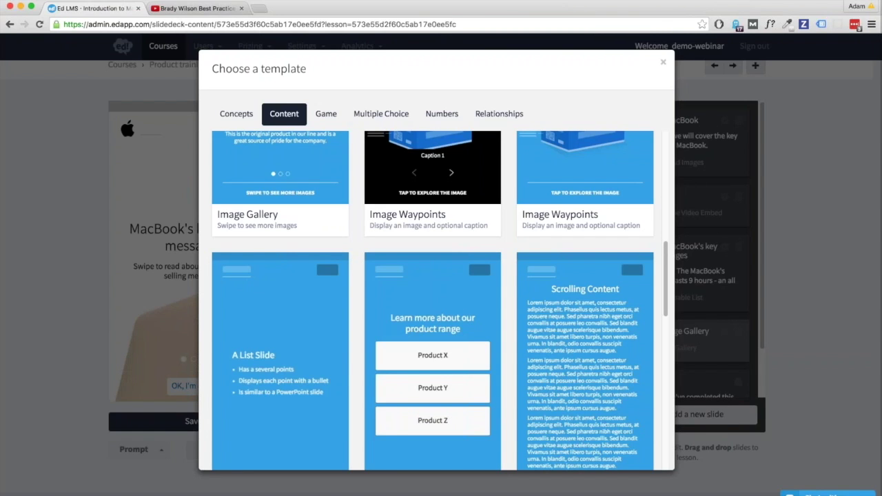
click(427, 121)
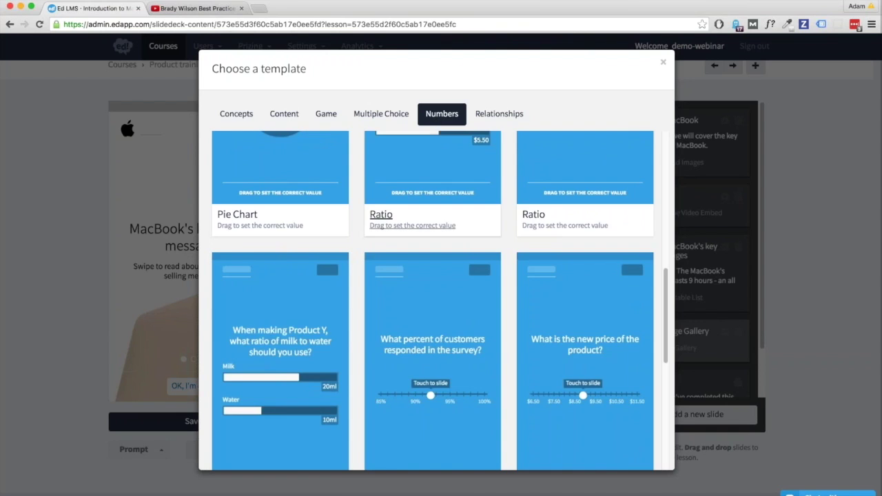
scroll(442, 227, up, 5)
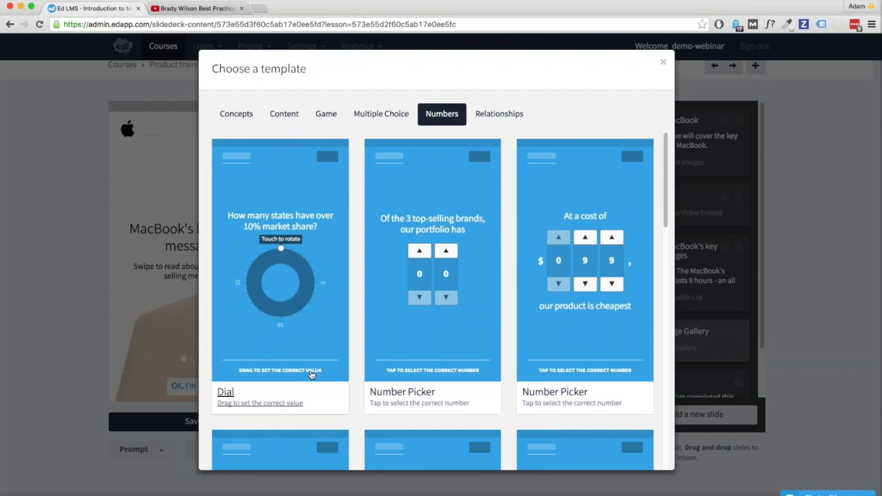
click(276, 401)
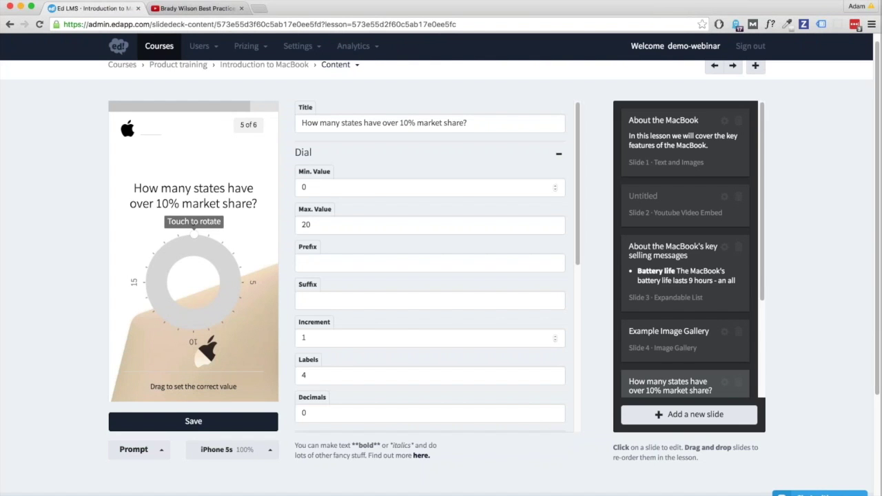
Step: Set the dial slide's title to "How long is the MacBook's battery life?"
triple_click(463, 122)
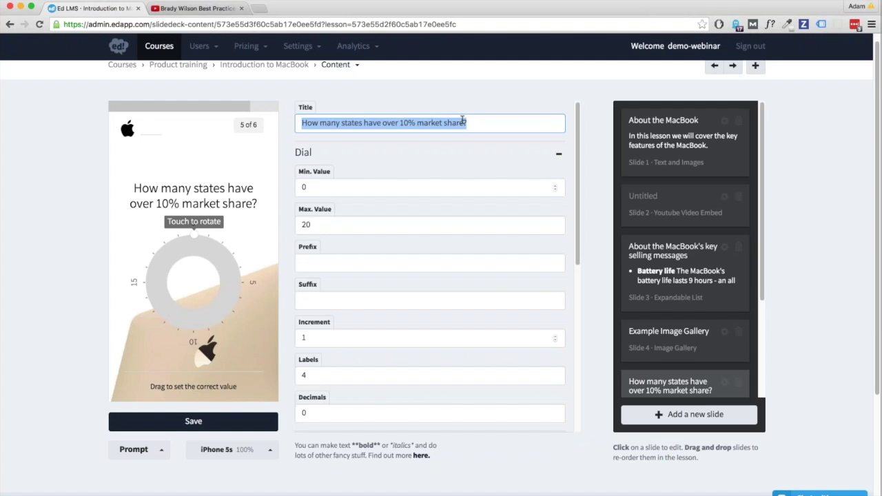
text(How long is the MacBook's battery life?)
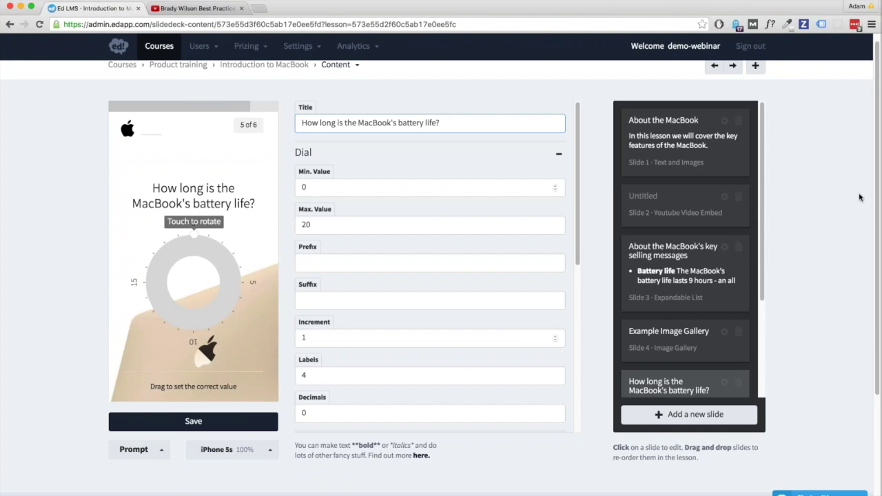
key(Tab)
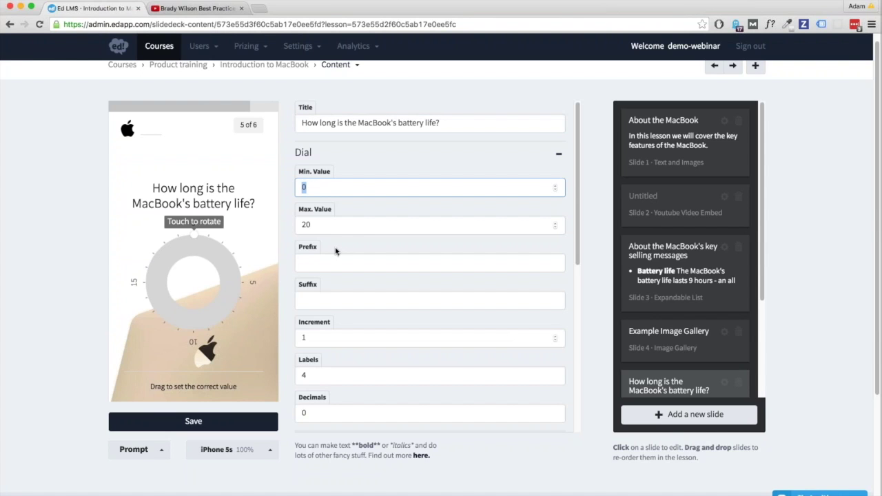
Step: Test the dial in the phone preview by rotating its handle around to 11
drag(193, 234, 241, 274)
drag(236, 317, 177, 312)
key(Tab)
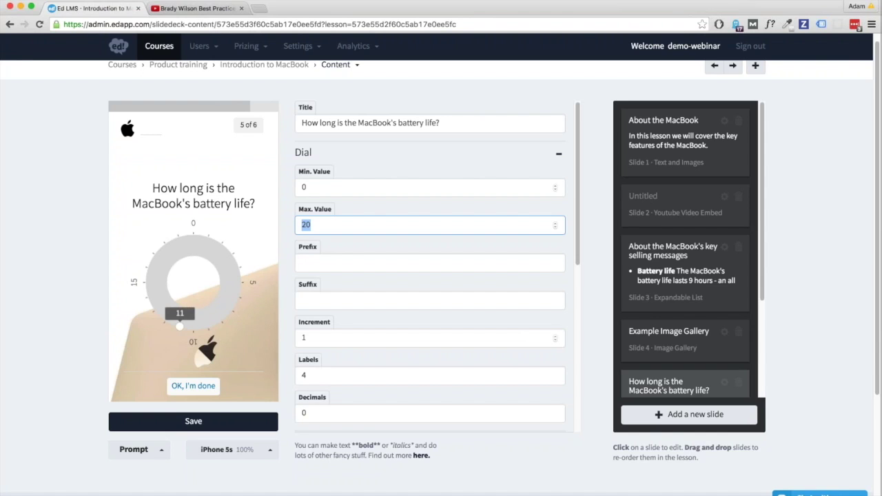
Step: Set the dial's minimum value to 3 and try its handle in the phone preview
drag(308, 186, 293, 191)
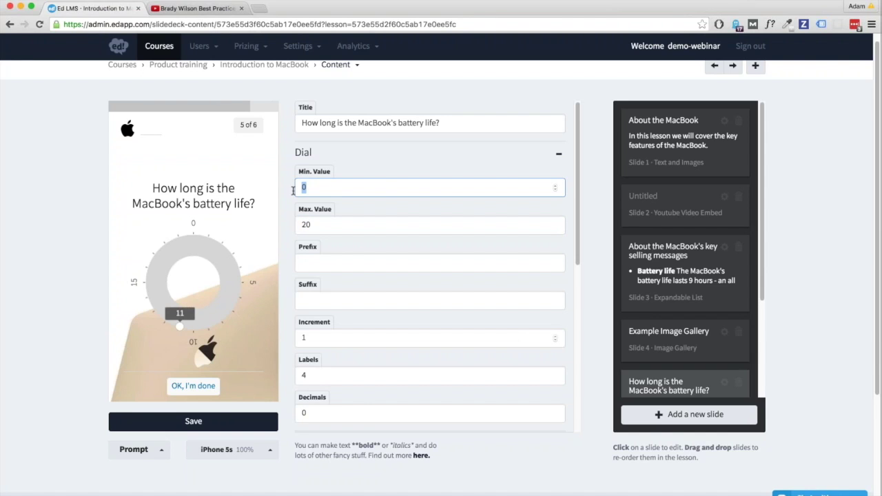
text(4)
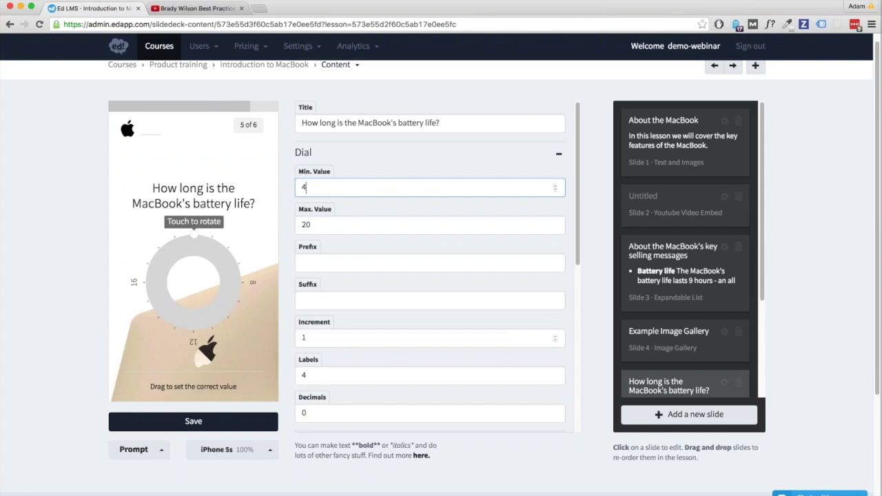
key(BackSpace)
text(3)
click(198, 236)
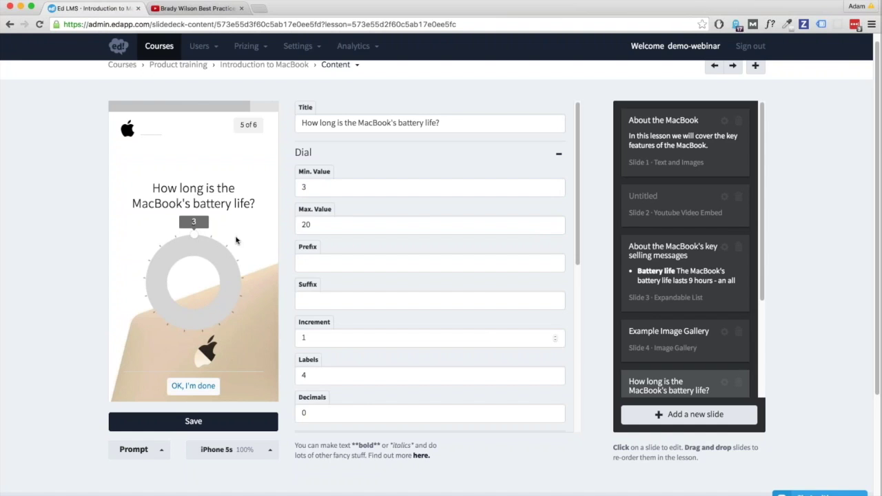
Step: Set the dial's maximum value to 12 and rotate its handle to 5 in the phone preview
double_click(314, 225)
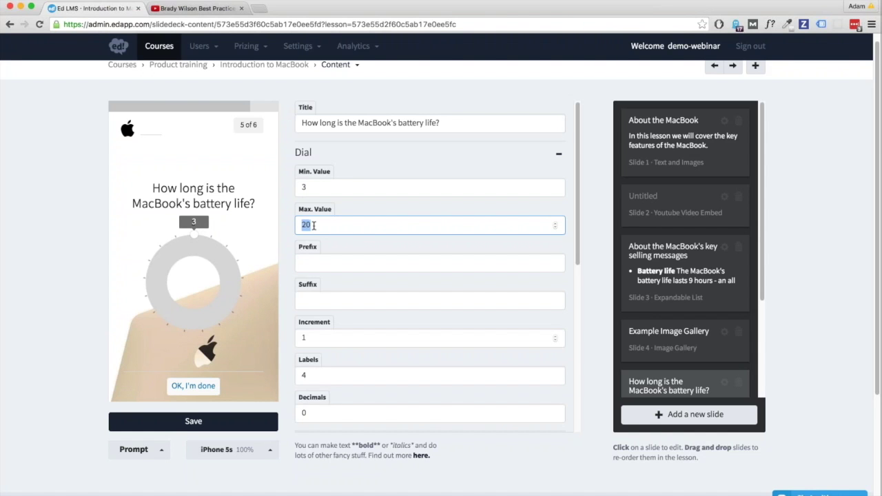
text(12)
click(231, 274)
drag(231, 273, 253, 288)
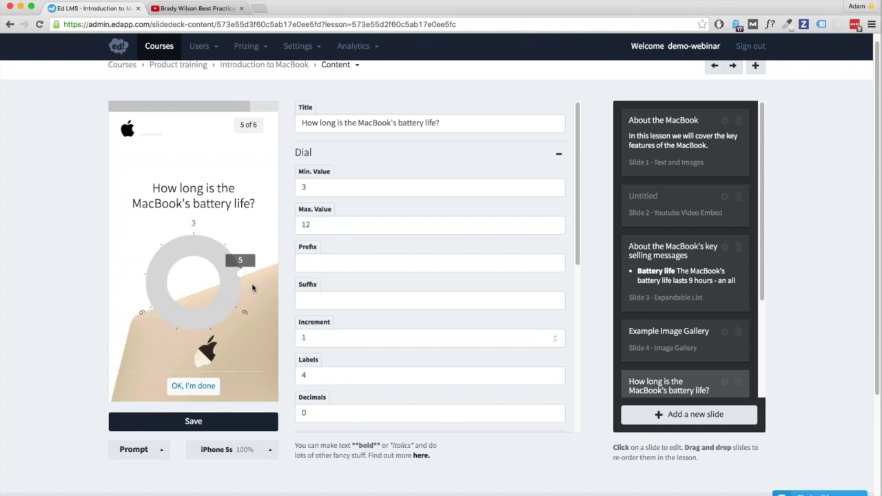
Step: Set the dial's maximum value to 1200
click(319, 186)
click(332, 219)
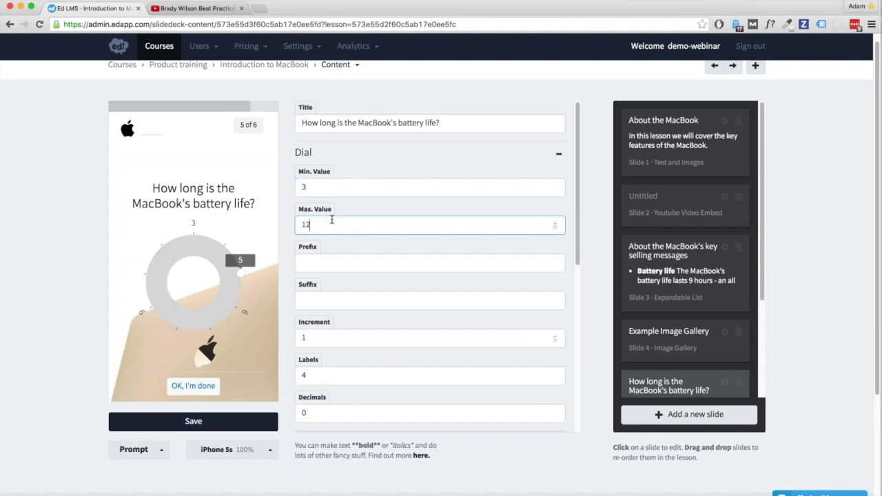
text(00)
click(306, 187)
click(313, 224)
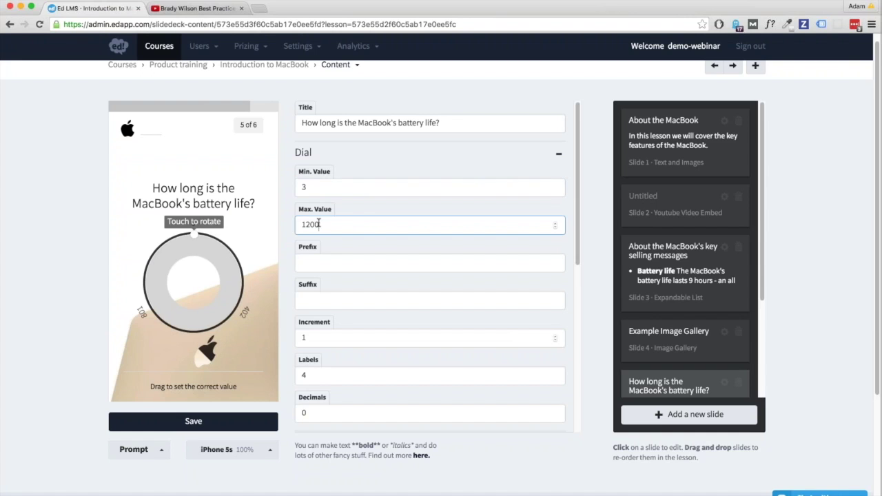
Step: Set the dial's maximum value to 12 and try its handle in the phone preview
drag(311, 224, 334, 222)
key(BackSpace)
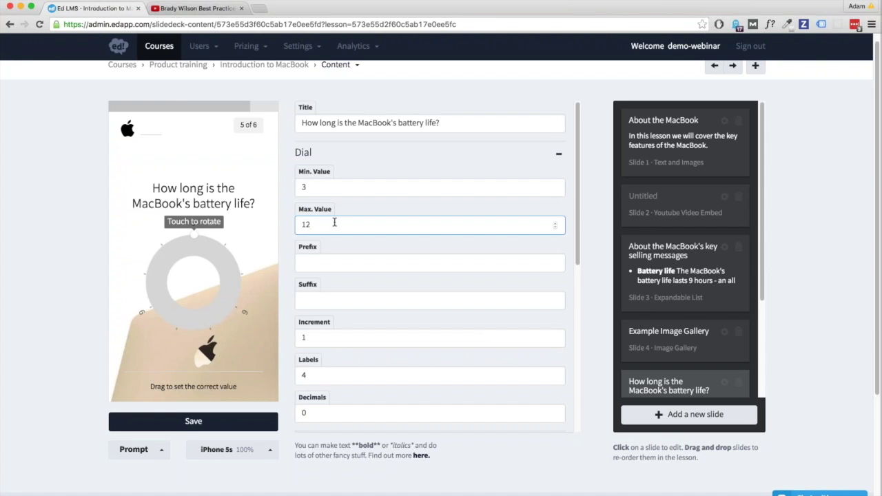
key(Tab)
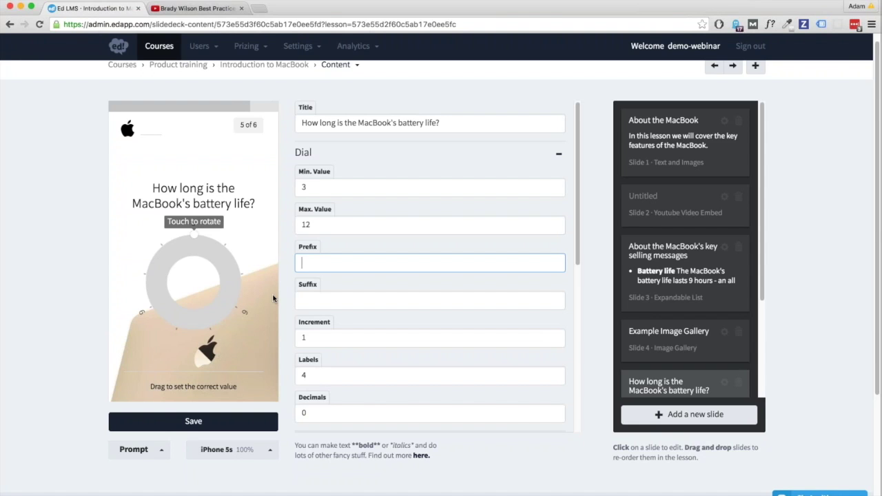
click(198, 238)
drag(199, 238, 220, 252)
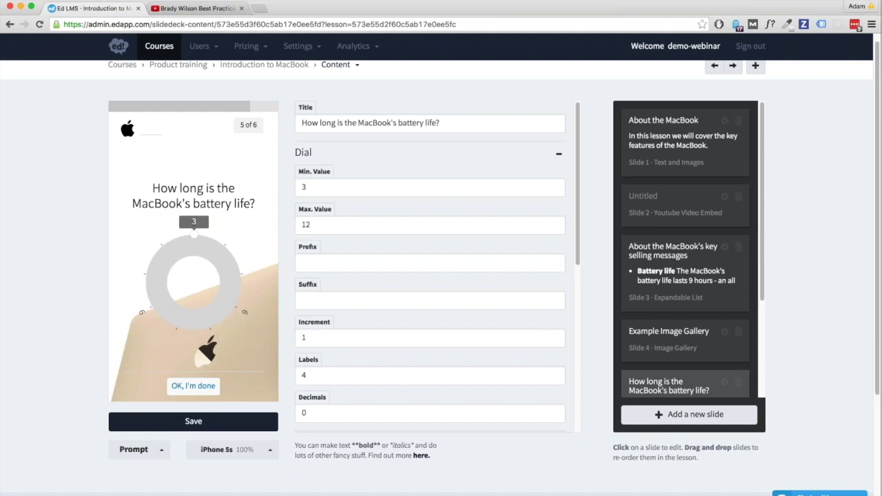
Step: Try a $ prefix on the dial by rotating the handle to $7 in the phone preview, and clear the prefix
click(315, 264)
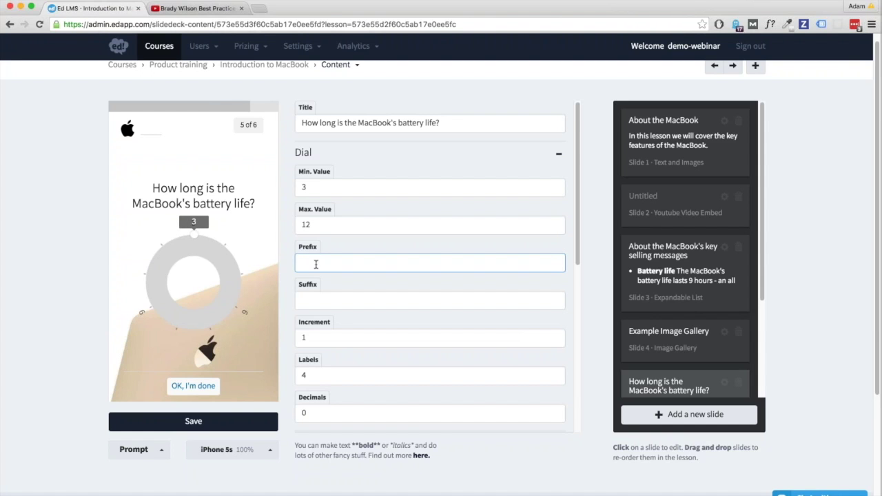
text($)
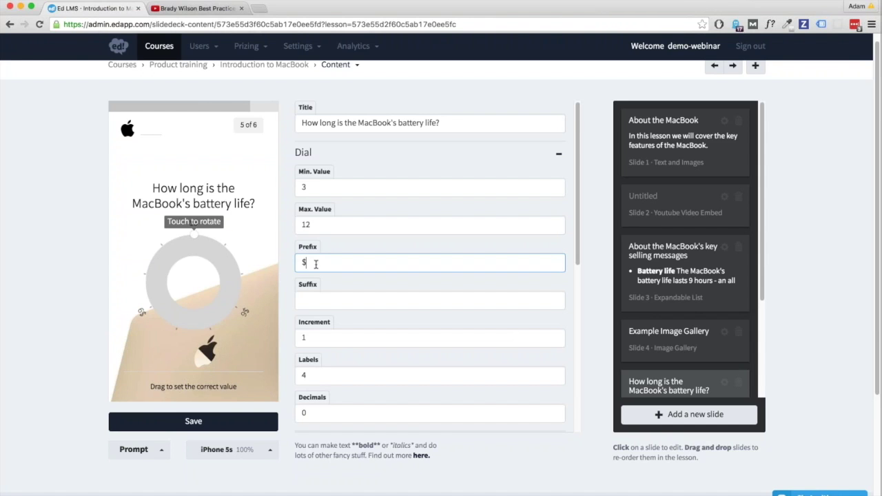
click(196, 235)
drag(202, 234, 200, 332)
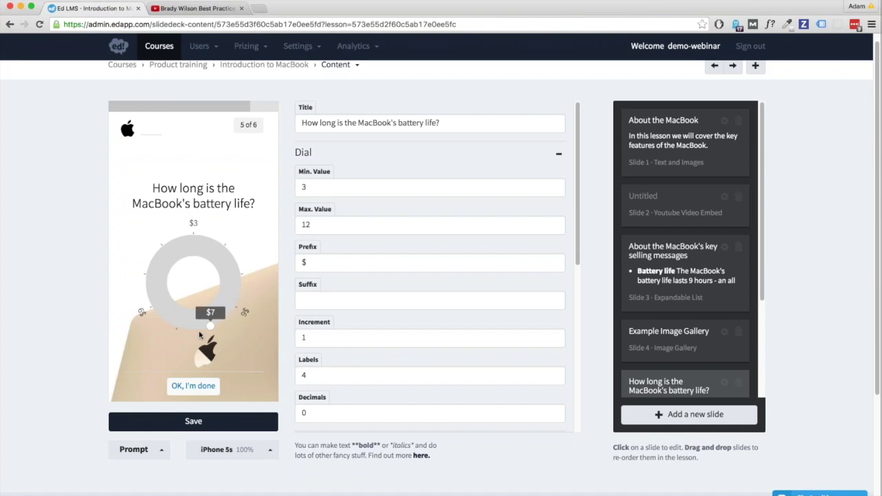
double_click(298, 263)
key(BackSpace)
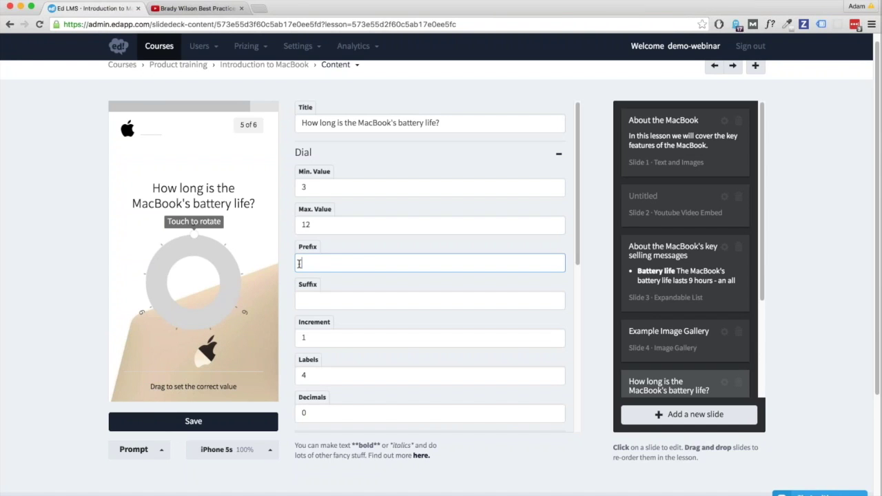
Step: Try a % suffix on the dial values and rotate the handle in the phone preview
key(Tab)
text(%)
click(211, 247)
drag(211, 247, 233, 265)
Step: Set the dial's suffix to "h" and rotate the handle to 4 h in the phone preview
double_click(305, 299)
text(h)
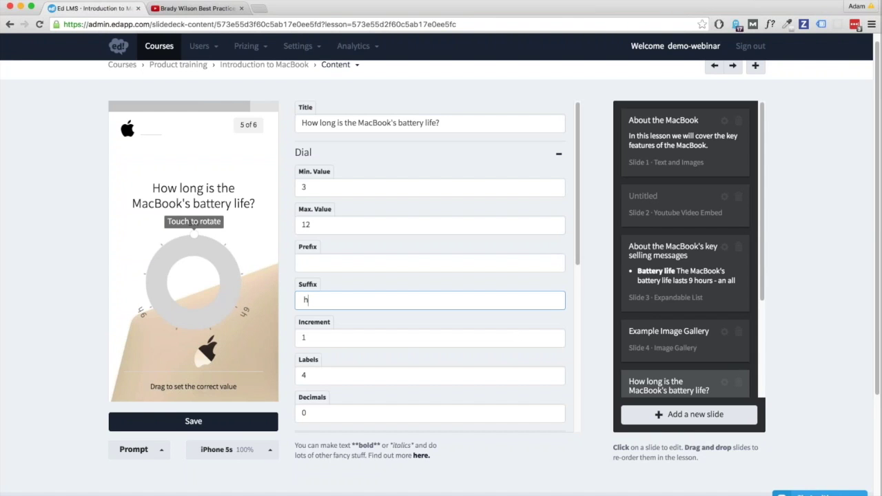
click(221, 242)
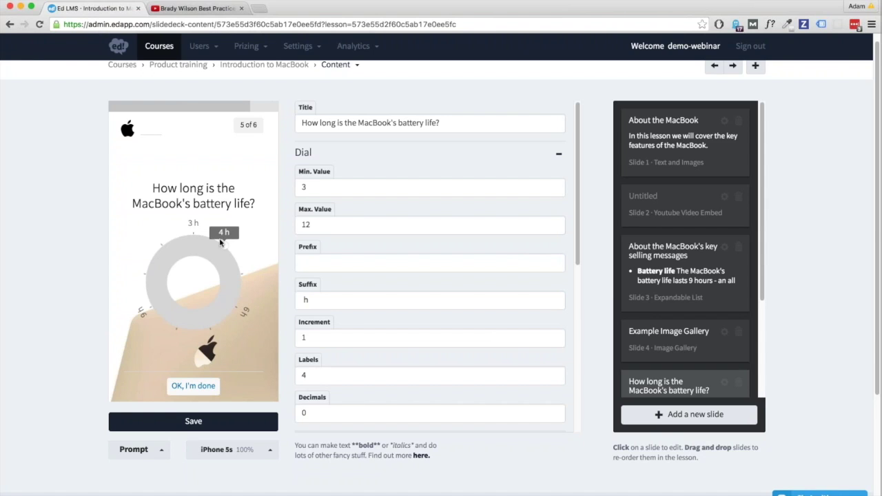
Step: Check how the dial's increment behaves by rotating the handle to 12 h and to 6 h in the phone preview
scroll(338, 319, down, 2)
click(338, 319)
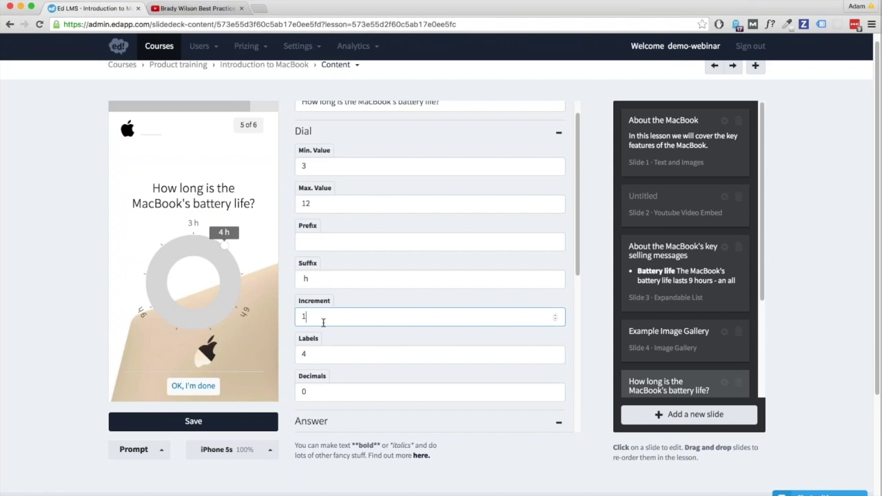
double_click(312, 319)
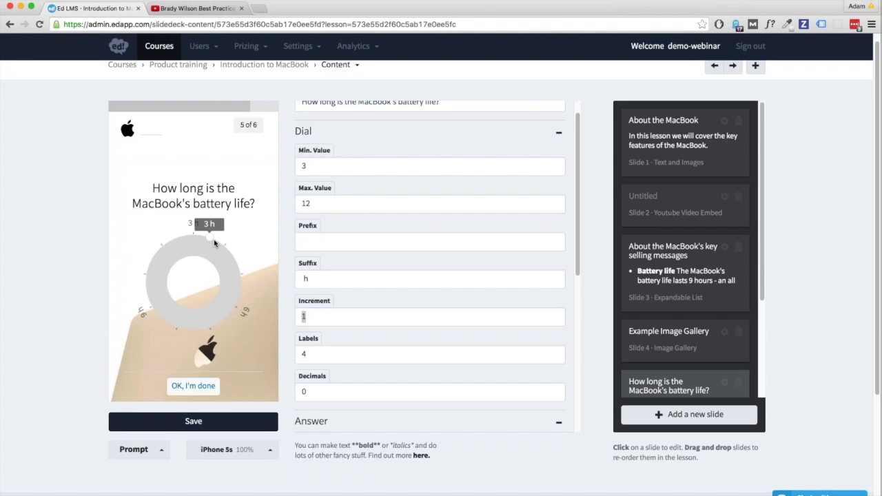
click(192, 234)
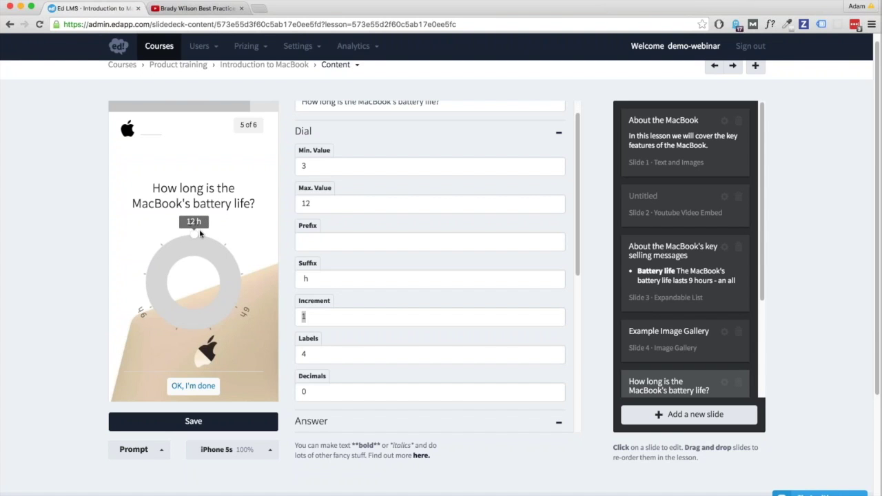
click(225, 254)
click(244, 300)
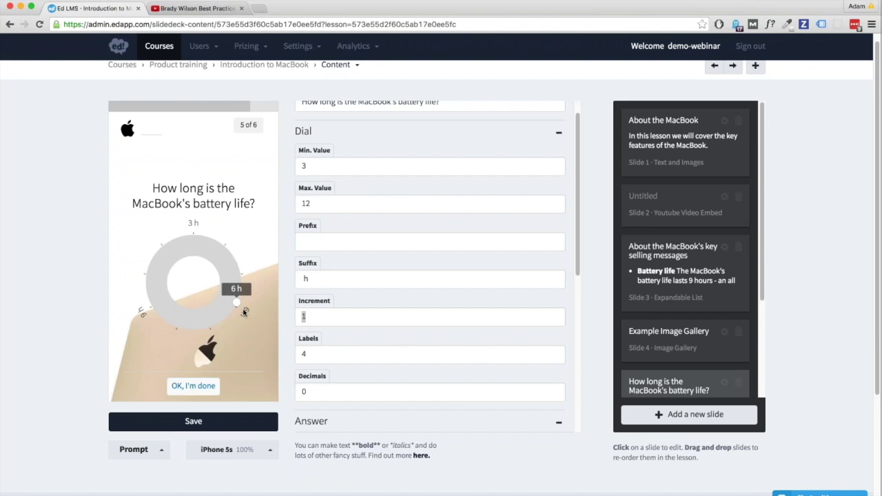
Step: Set the dial's increment to 3 and try its handle in the phone preview
click(301, 315)
text(3)
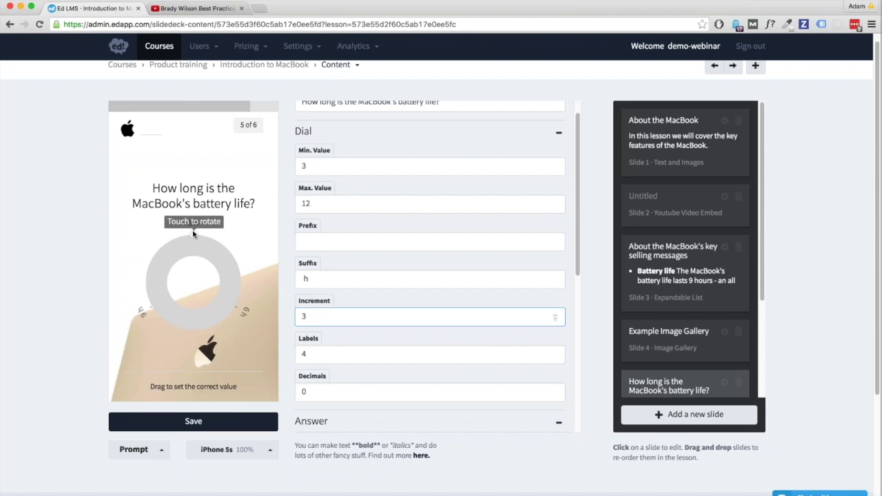
mouse_move(195, 235)
mouse_down()
mouse_move(238, 271)
mouse_move(186, 327)
mouse_move(155, 309)
mouse_move(173, 233)
mouse_move(198, 237)
mouse_up()
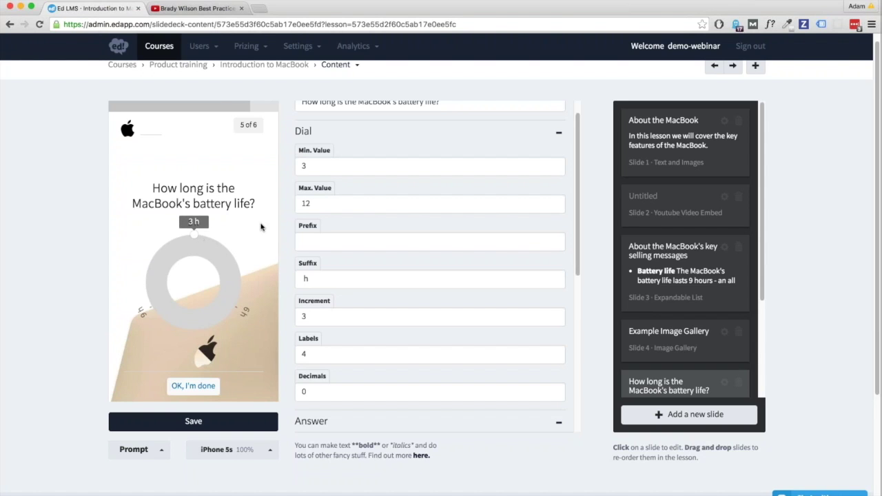
Step: Set the dial's increment to 1 and move its handle to 3 h in the phone preview
double_click(310, 318)
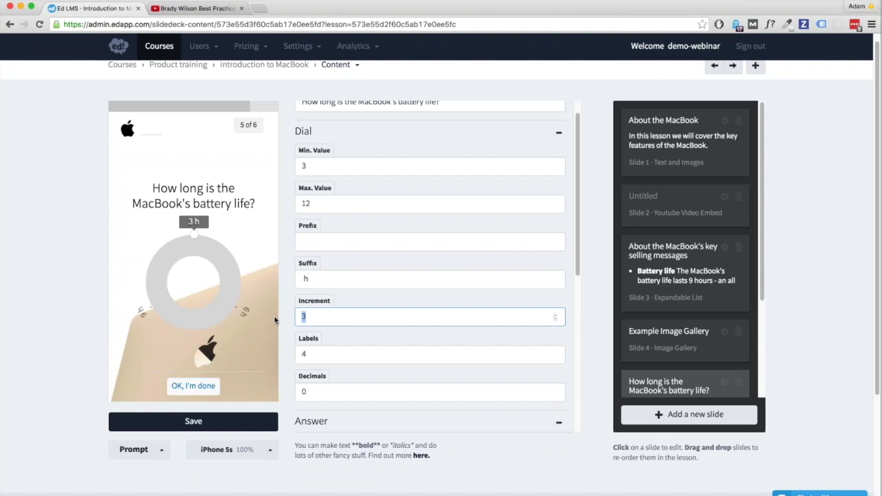
text(1)
drag(224, 239, 195, 241)
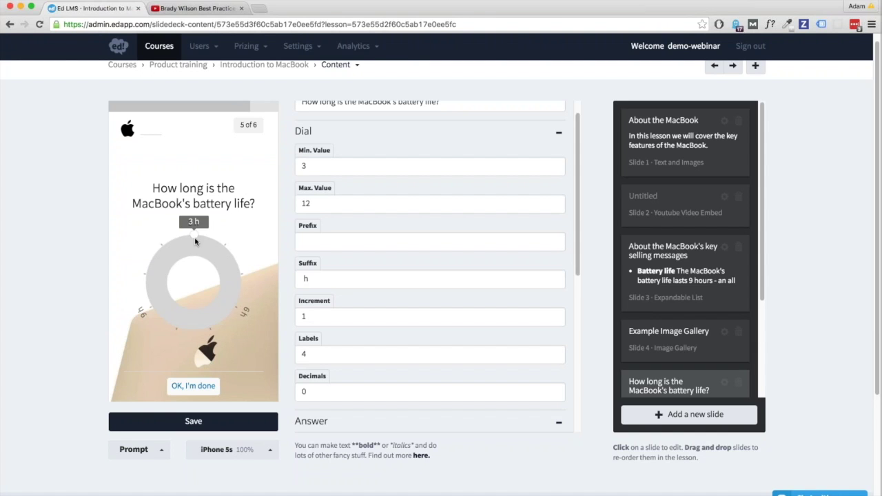
Step: Set the dial's increment to 3 and rotate its handle to 9 h in the phone preview
drag(307, 316, 262, 313)
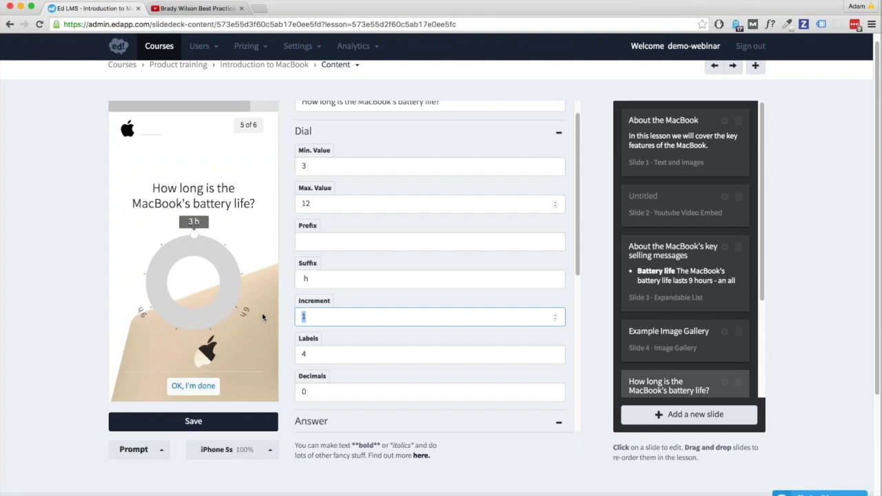
text(3)
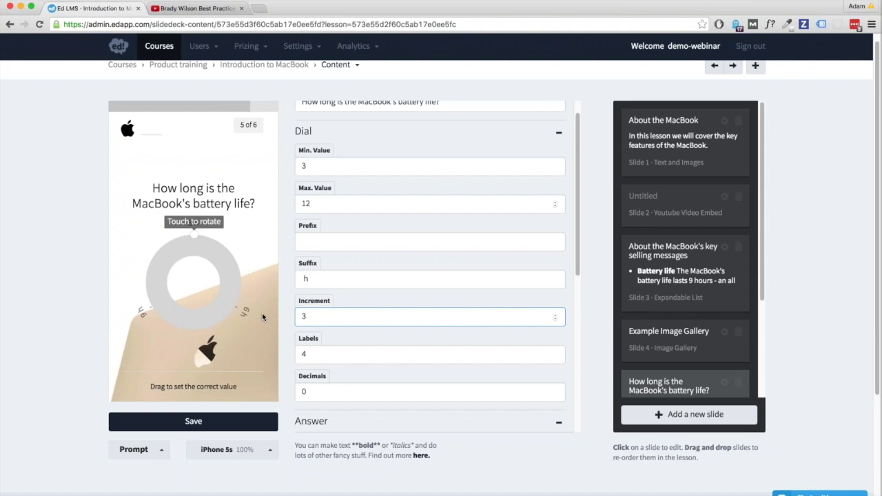
drag(178, 254, 163, 331)
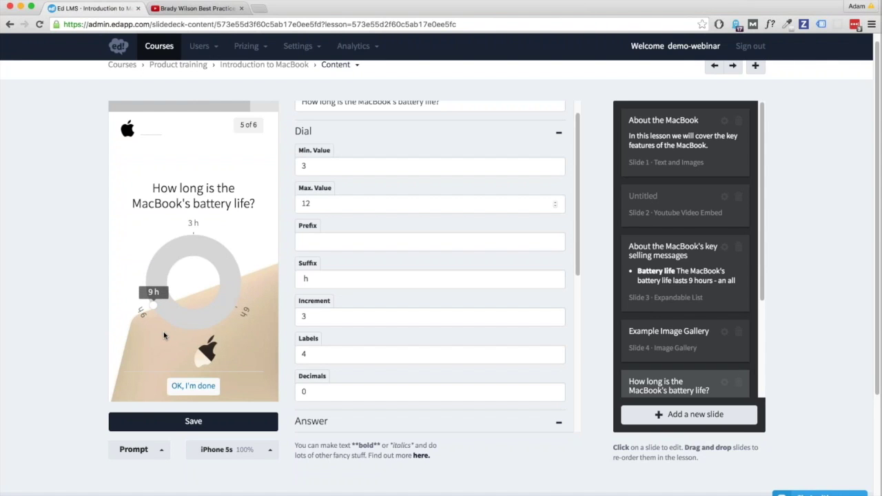
Step: Set the dial's increment to 1 and rotate its handle to 4 h in the phone preview
double_click(304, 353)
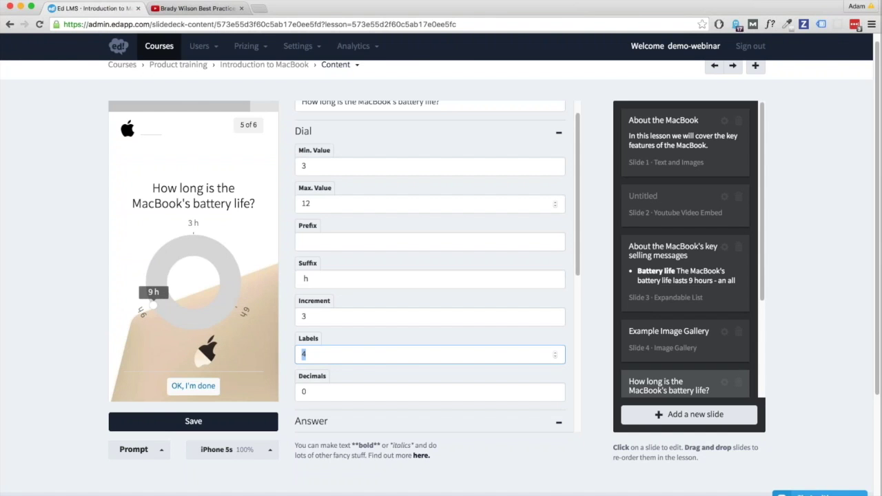
double_click(304, 316)
text(1)
double_click(301, 349)
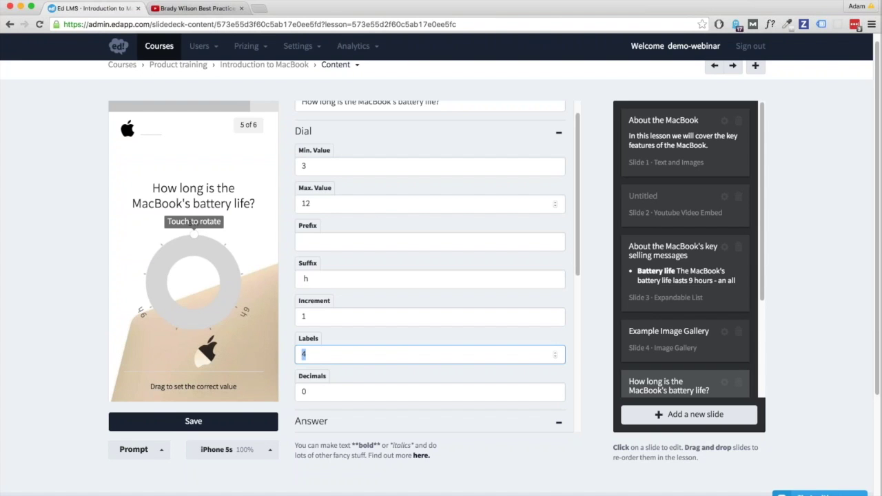
drag(194, 235, 224, 246)
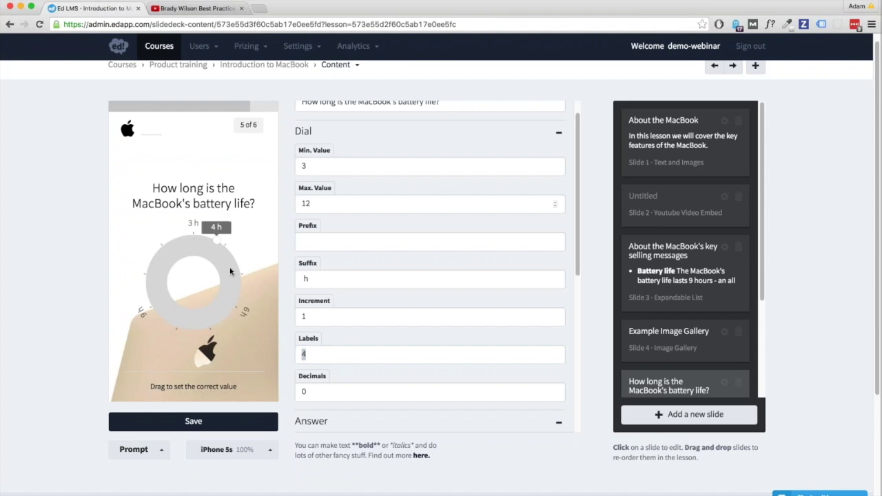
Step: Set the number of dial labels to 9 and rotate the handle to 8 h in the phone preview
click(303, 354)
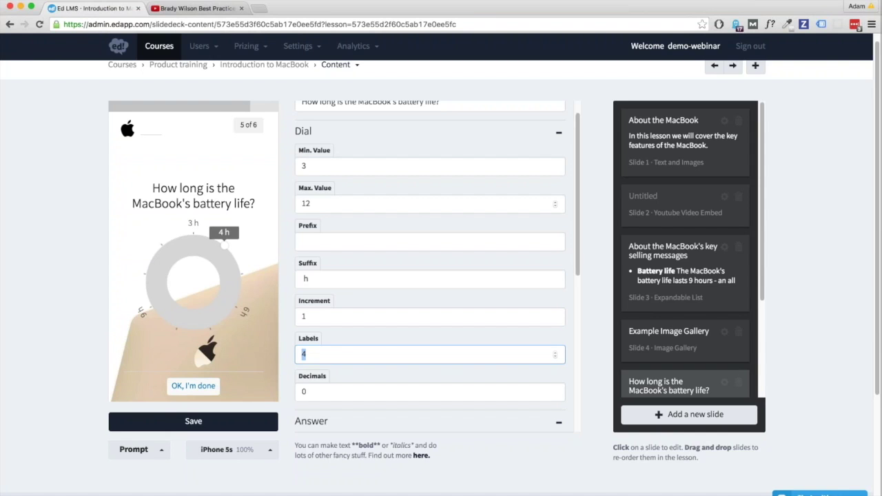
text(9)
drag(242, 324, 184, 340)
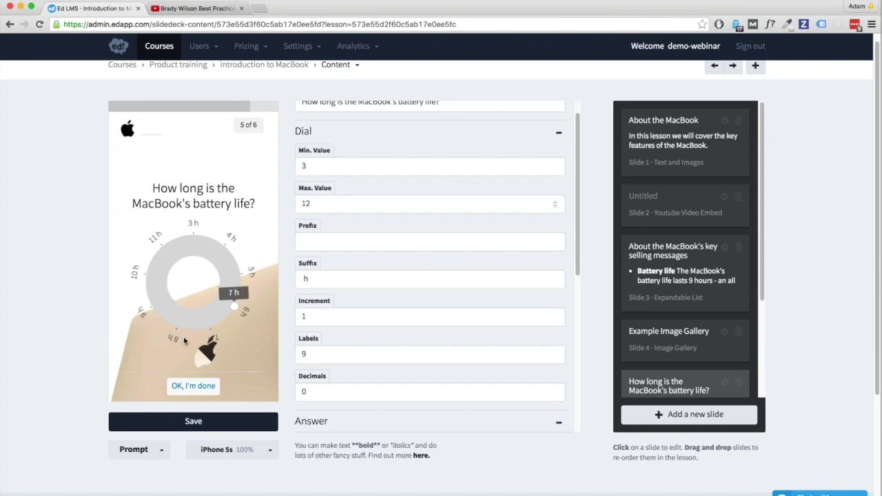
Step: Set the dial's labels to 4 and increment to 3, and rotate the handle to 6 h in the phone preview
double_click(304, 353)
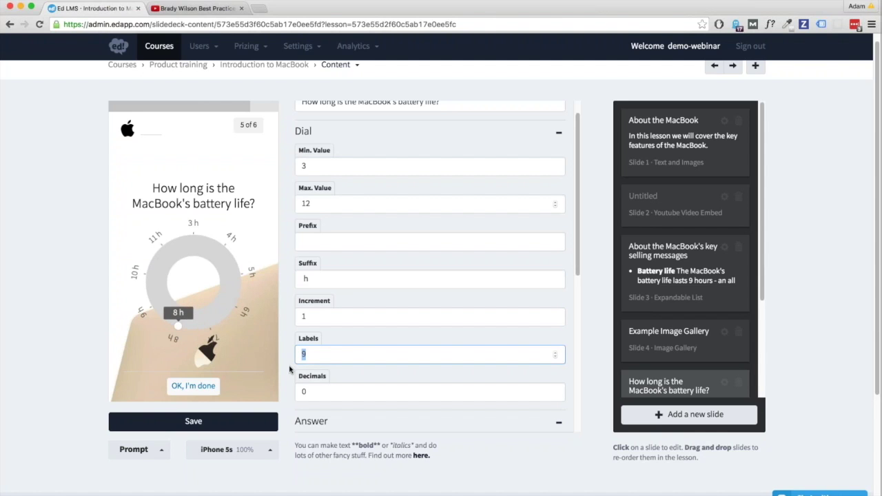
text(4)
key(shift+Tab)
text(3)
drag(222, 246, 238, 276)
Step: Examine the dial's decimals setting and the answer text, correct value, reinforcement, core message and prompt settings
scroll(378, 329, down, 2)
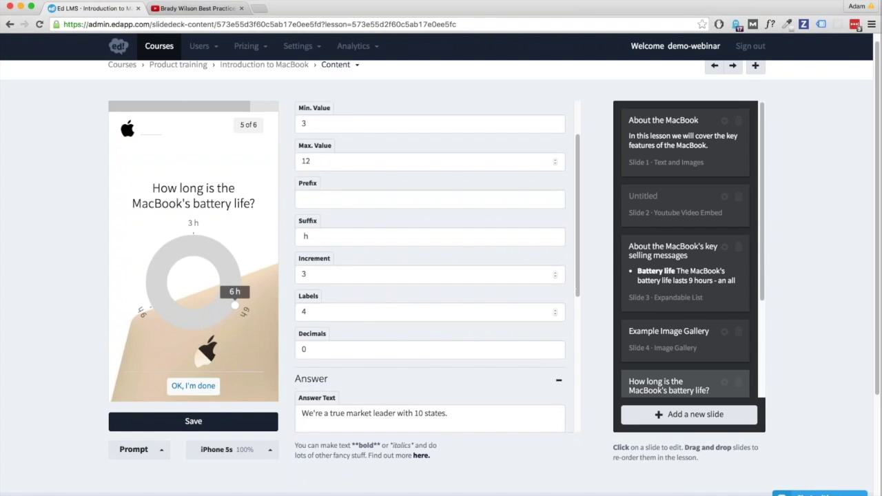
click(355, 349)
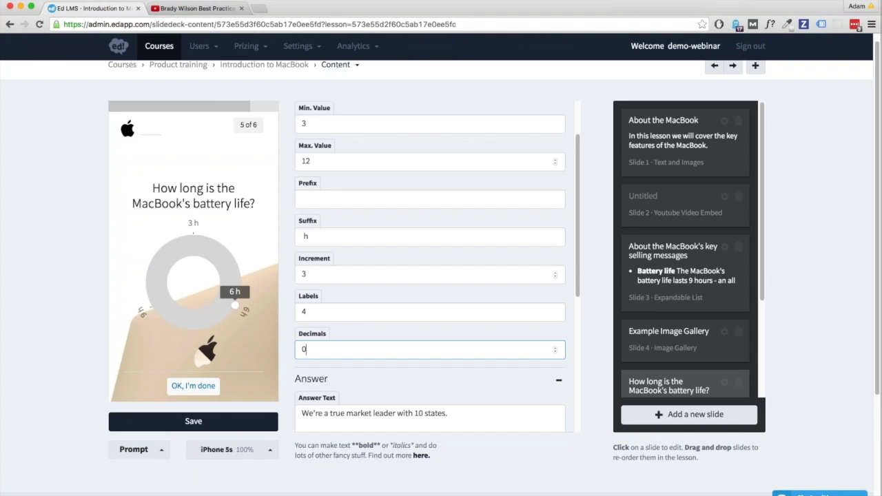
scroll(406, 359, down, 3)
click(416, 332)
key(super+a)
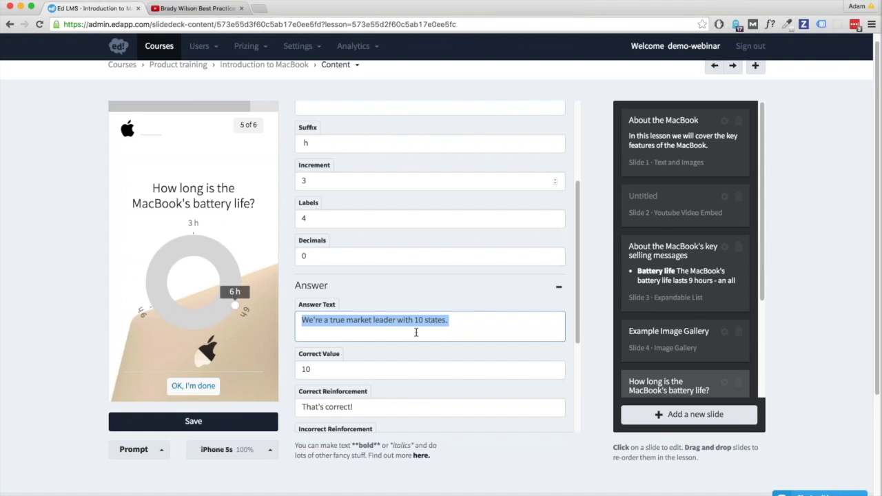
scroll(415, 332, down, 2)
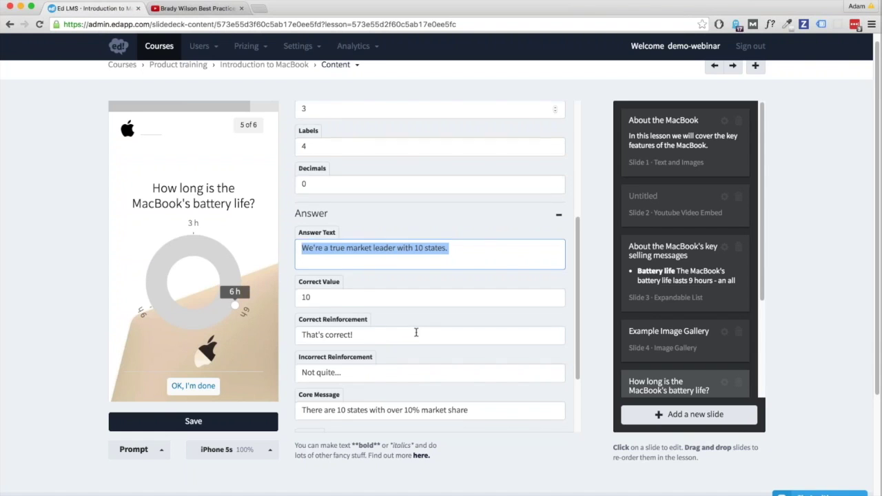
scroll(415, 332, down, 2)
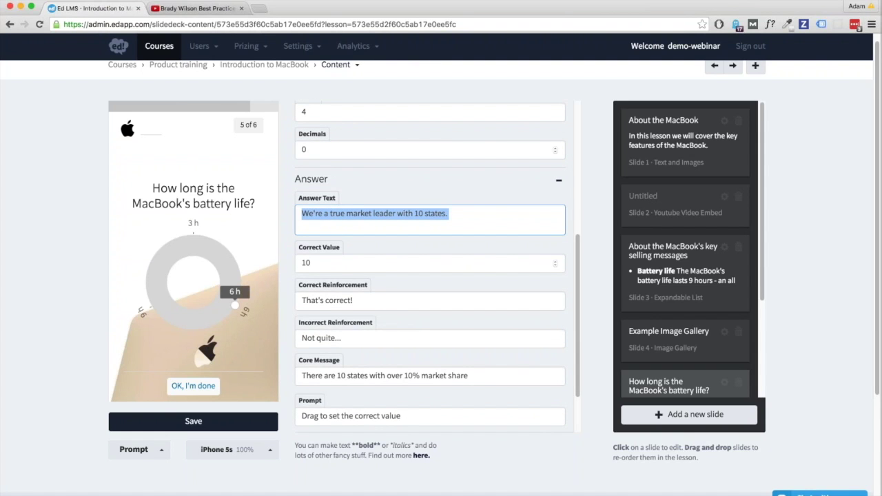
scroll(437, 264, down, 1)
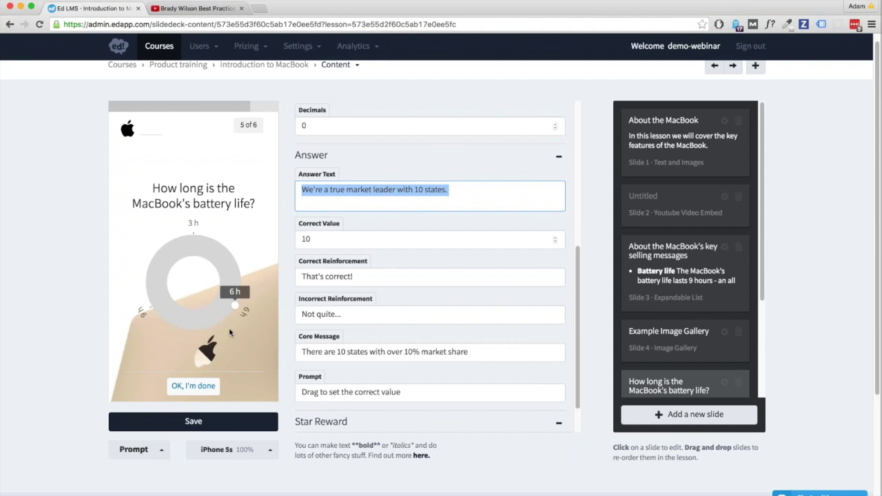
Step: Submit the dial answer in the phone preview, set the correct value to 9 and dismiss the preview's feedback
click(200, 387)
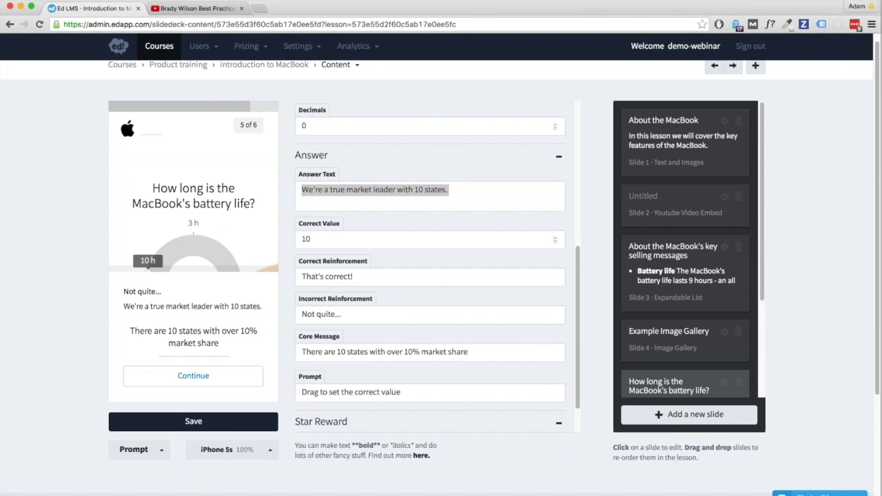
key(Tab)
text(9)
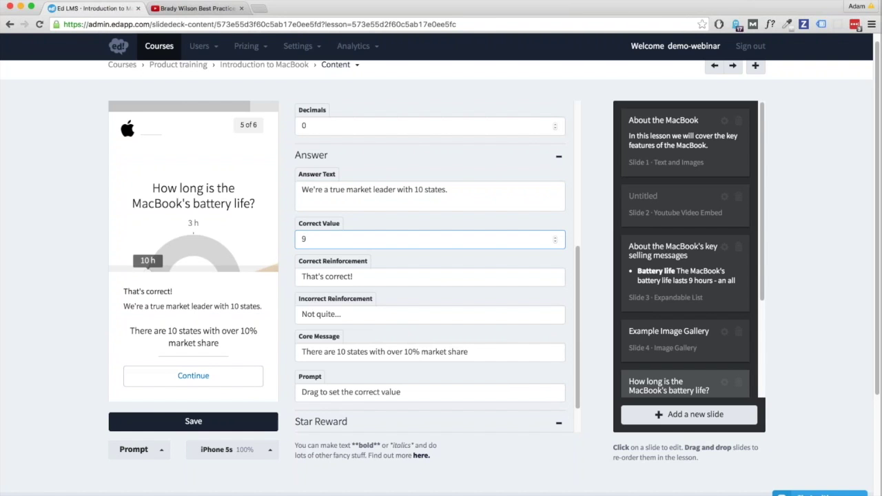
click(230, 304)
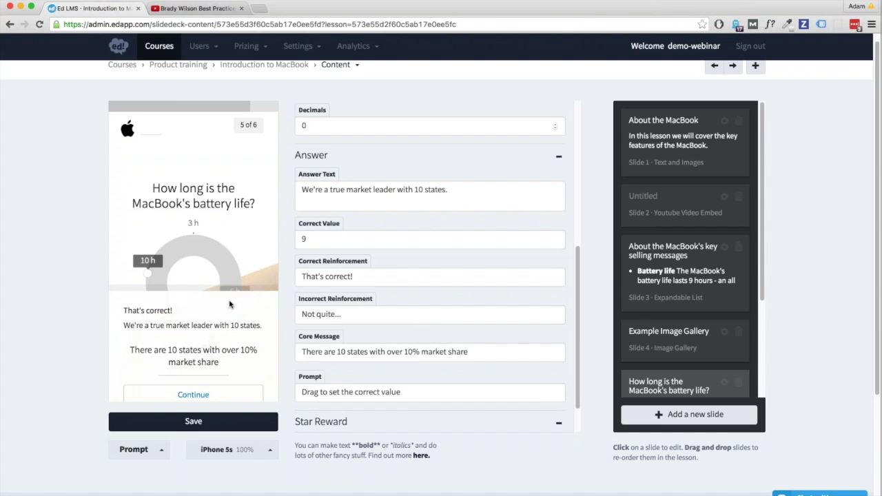
Step: Reset the phone preview, rotate the dial handle to 6 h and submit that answer to check the incorrect feedback
click(322, 199)
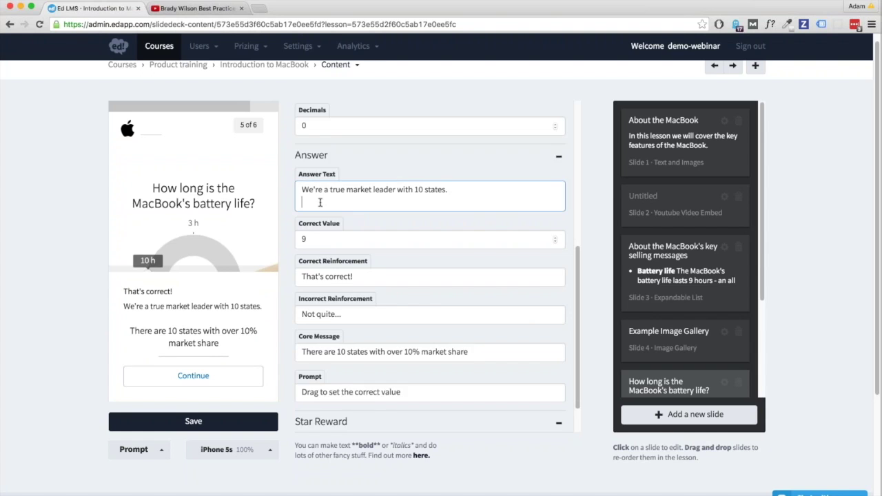
key(Return)
click(328, 187)
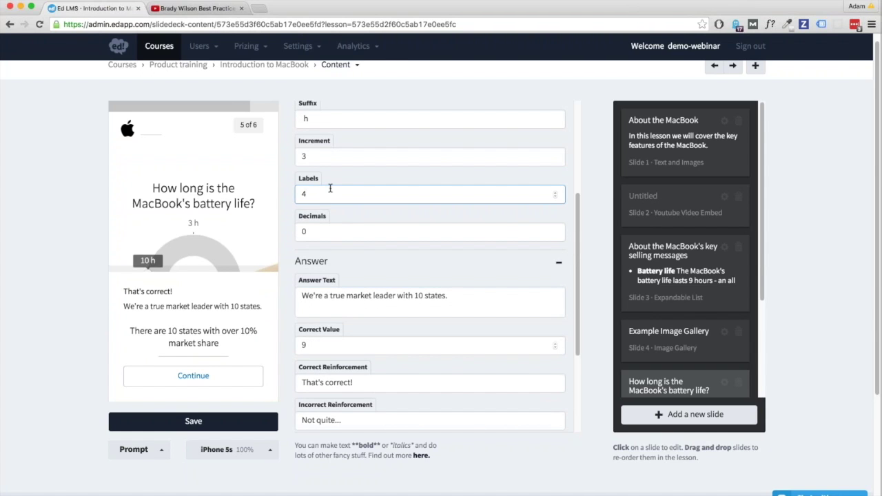
drag(194, 233, 235, 305)
click(193, 385)
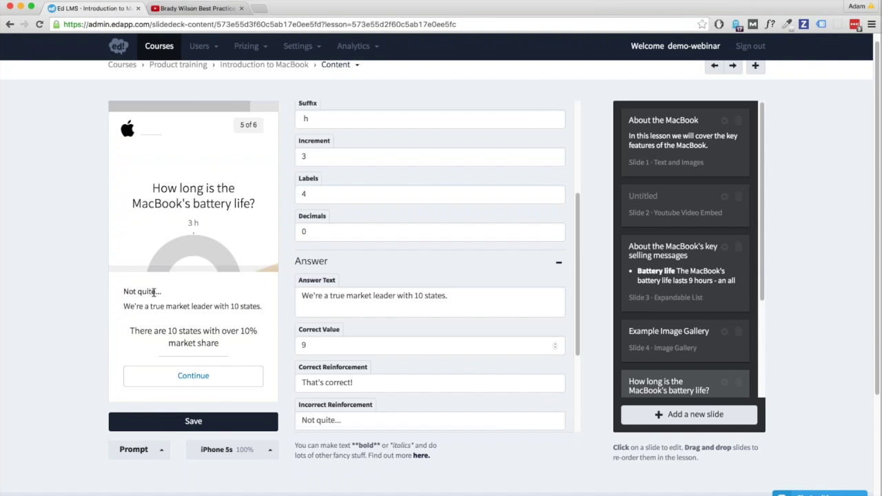
scroll(156, 293, up, 1)
scroll(241, 289, down, 1)
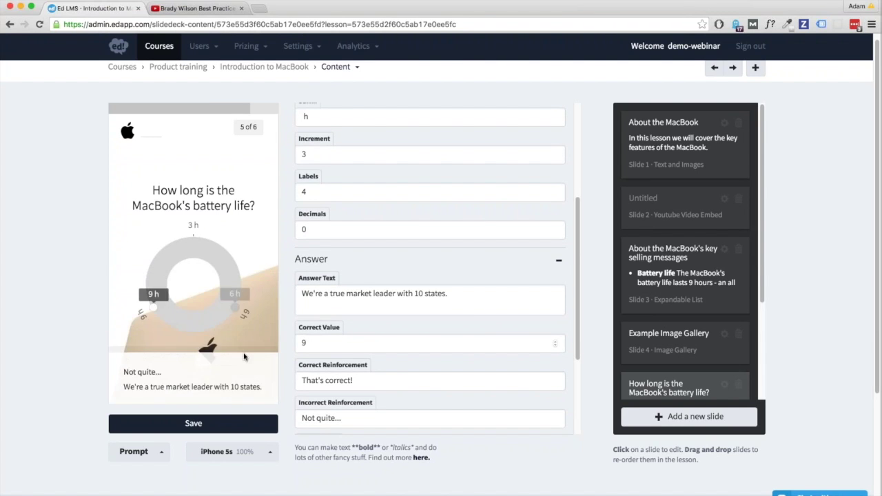
Step: Replace the dial question's answer text with "The MacBook's battery life is 9 hours."
scroll(442, 384, down, 2)
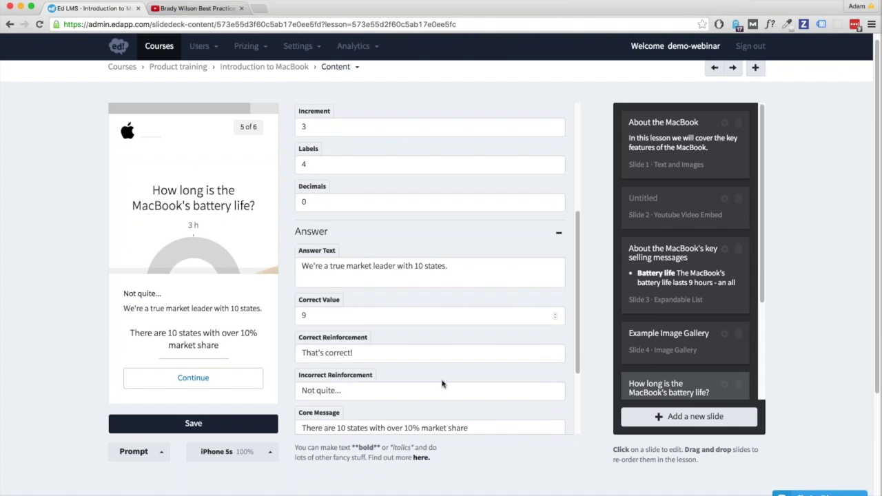
scroll(442, 384, down, 2)
triple_click(485, 242)
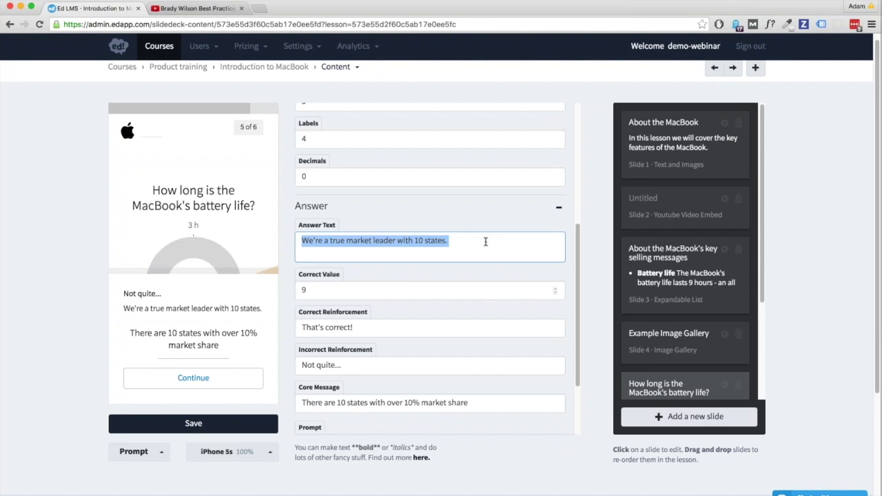
text(The M)
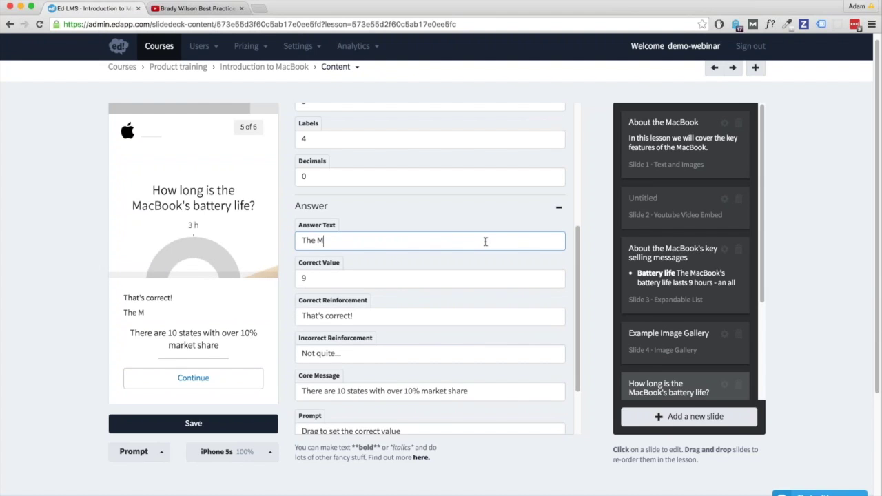
text(acBook's bat)
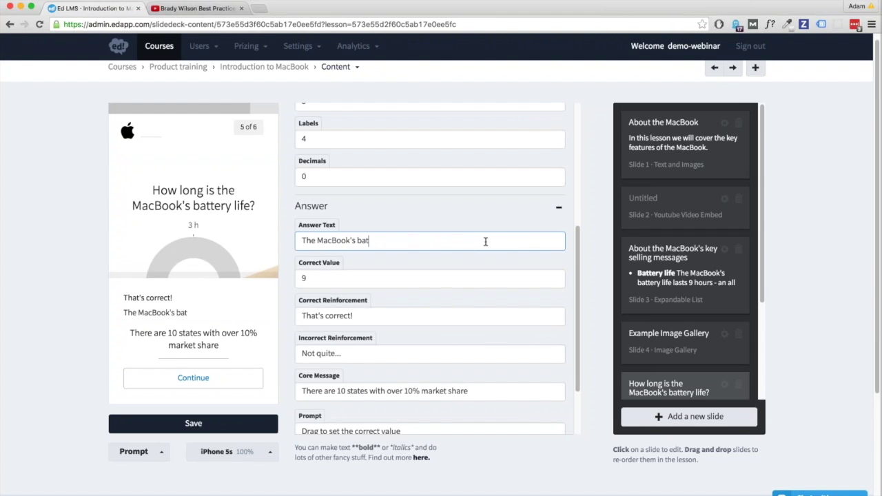
text(tery life is 9 hours.)
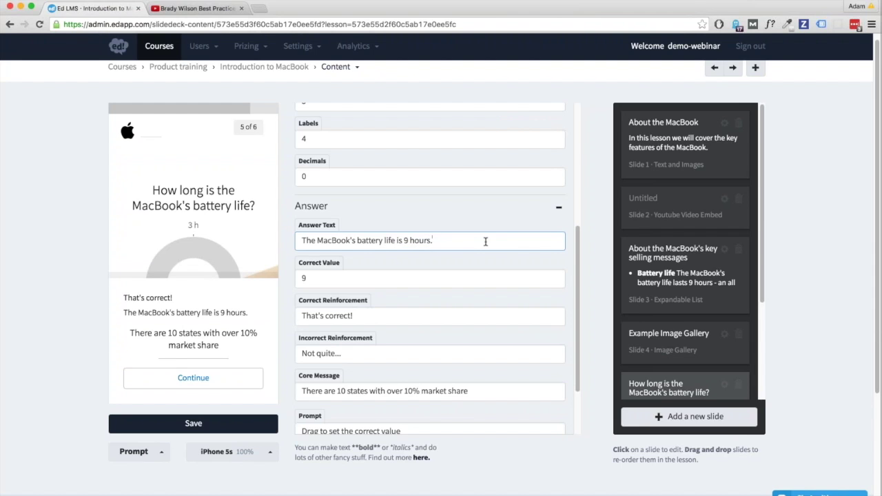
Step: Add a second paragraph to the answer text after a blank line: "You need to know this for more detail oriented customers."
key(Return)
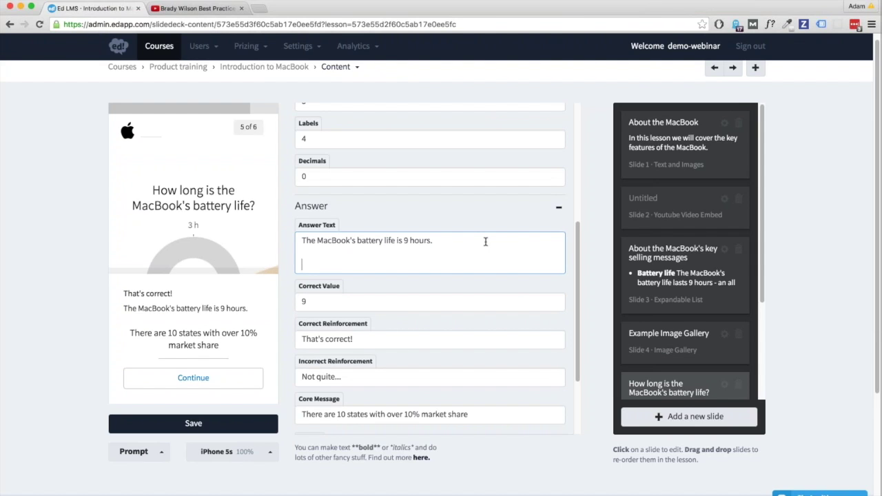
text(you)
key(BackSpace)
key(BackSpace)
key(BackSpace)
text(You need to)
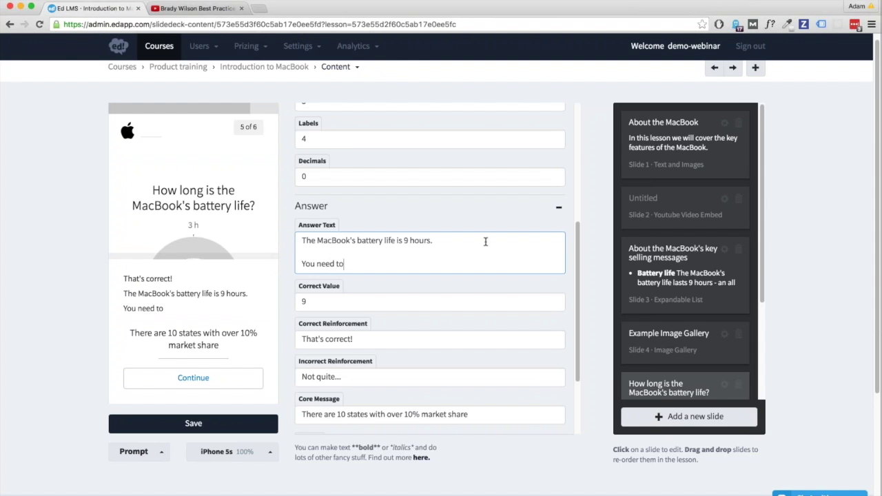
text( know this for m)
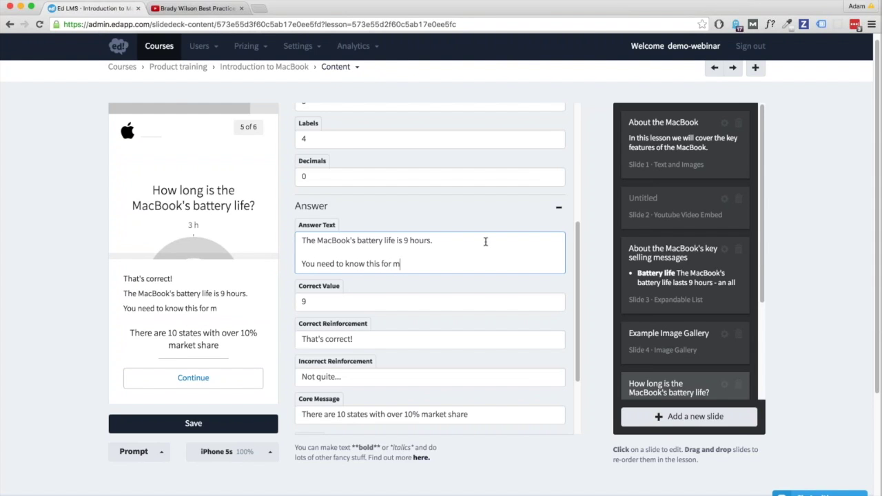
text(ore detail or)
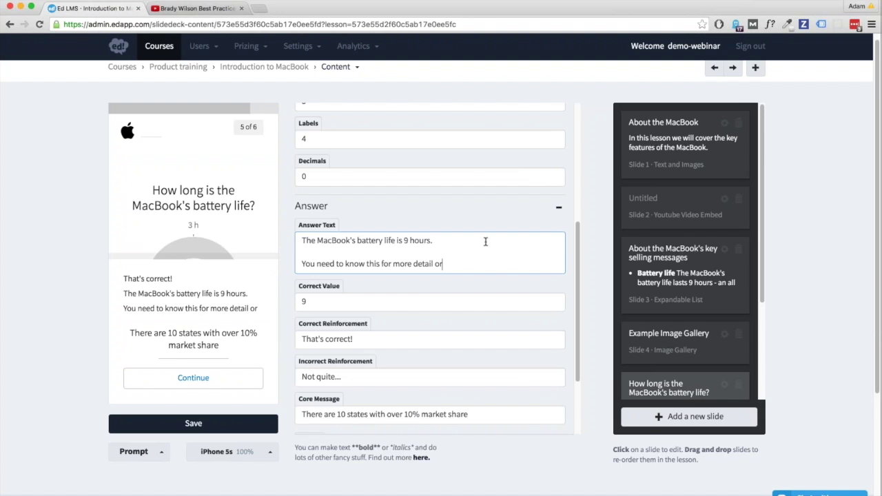
text(iented customers.)
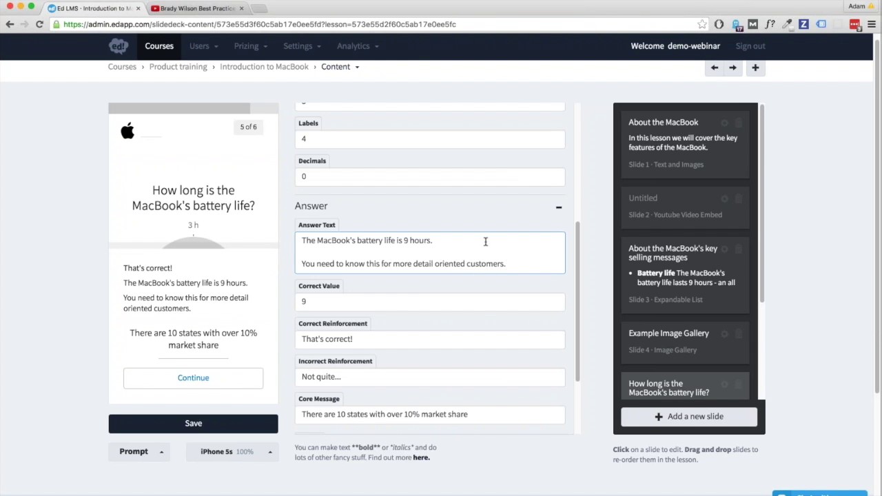
Step: Replace the core message with "The MacBook has a 9 hour battery life"
scroll(475, 413, down, 1)
triple_click(475, 413)
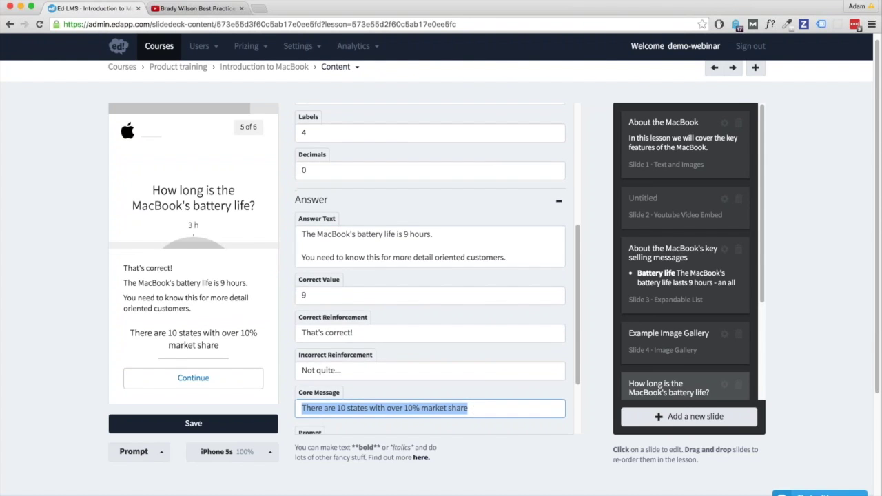
scroll(475, 412, down, 2)
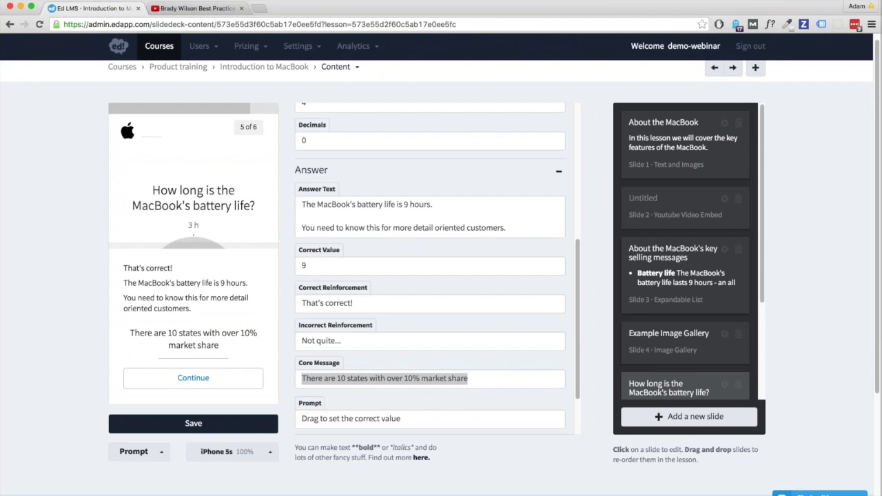
scroll(442, 275, down, 5)
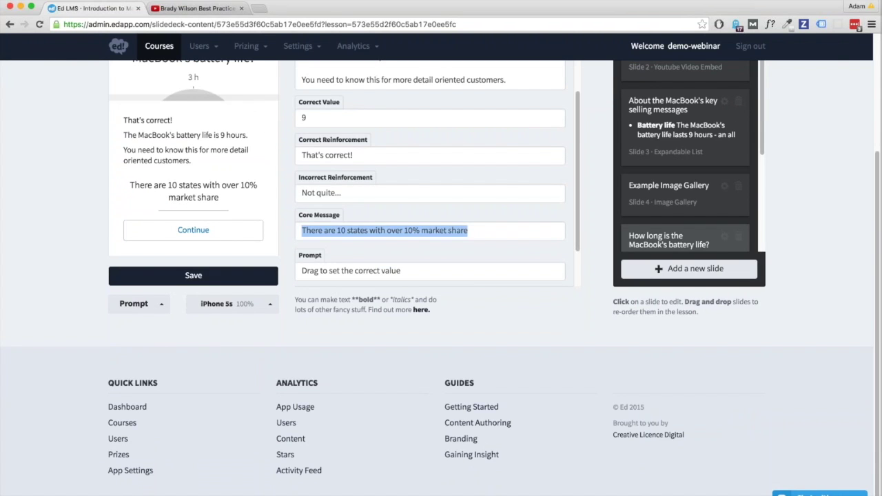
text(The Ma)
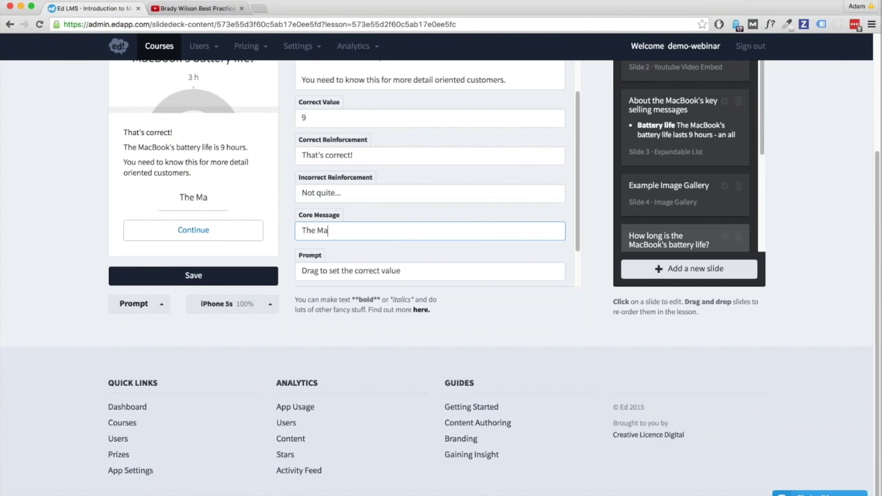
text(cBook ha)
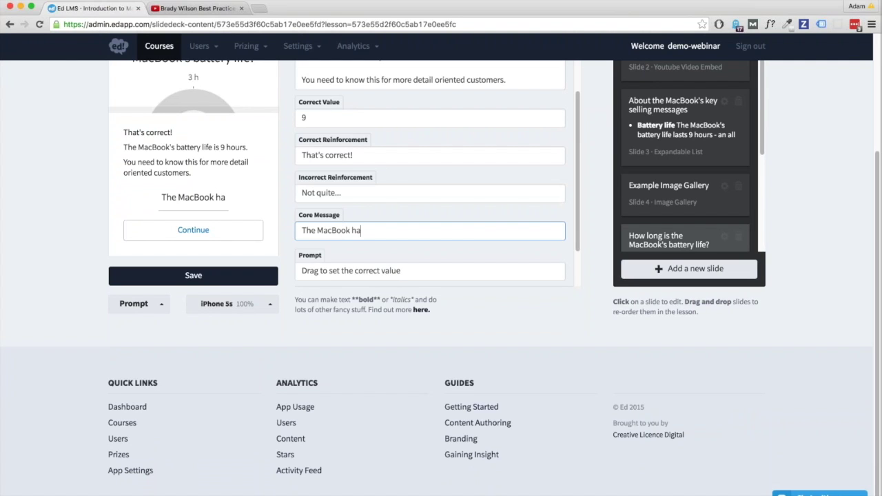
text(s a 9 hour)
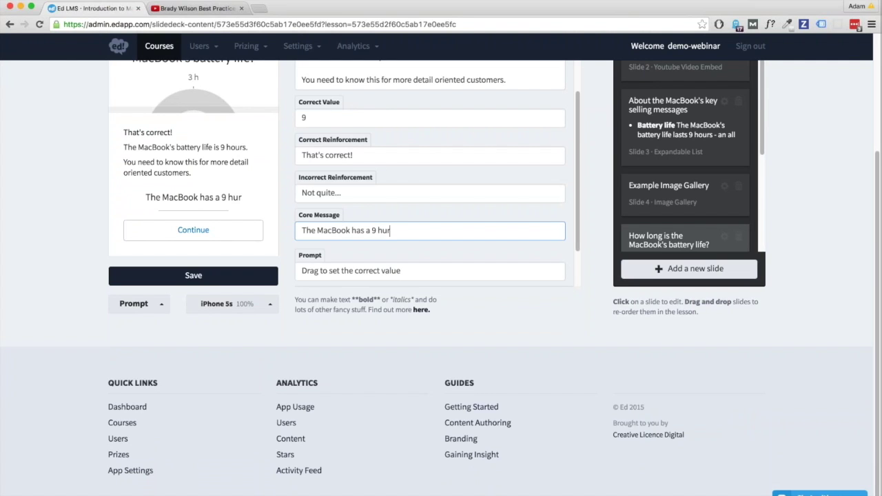
text( battery life)
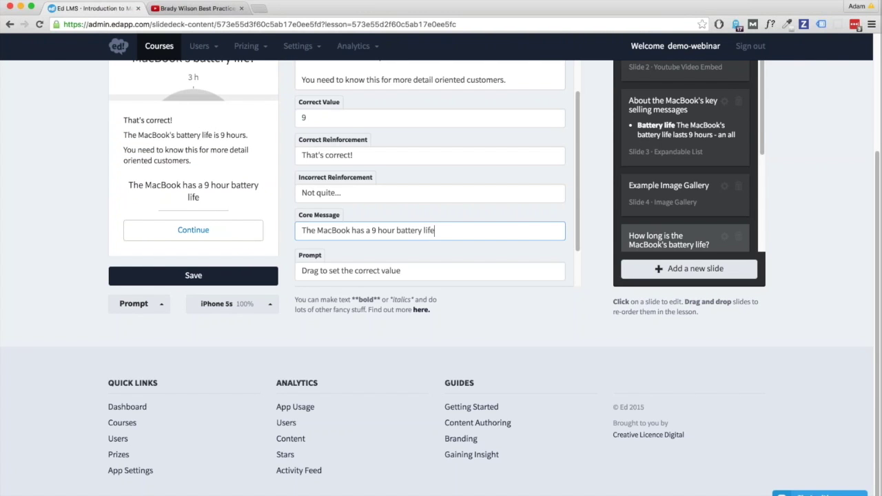
Step: Look over the remaining answer settings and return the phone preview from the feedback to the dial question
scroll(306, 227, down, 1)
scroll(522, 167, down, 2)
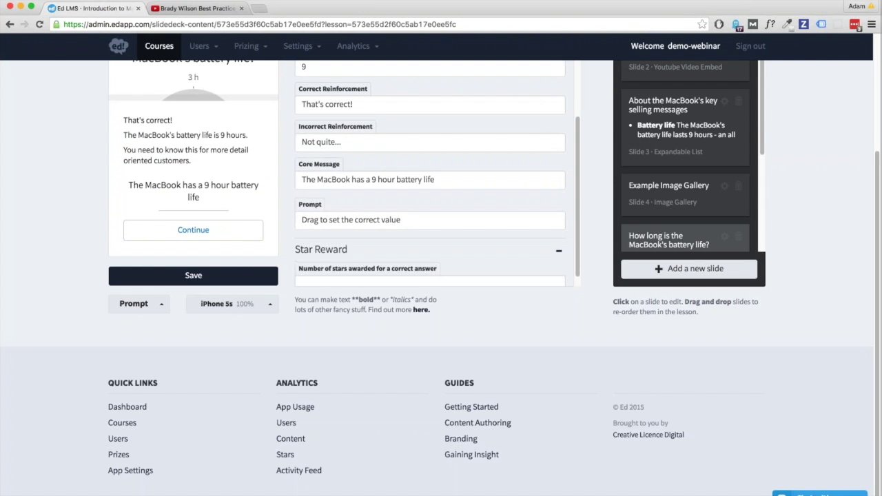
scroll(441, 276, up, 4)
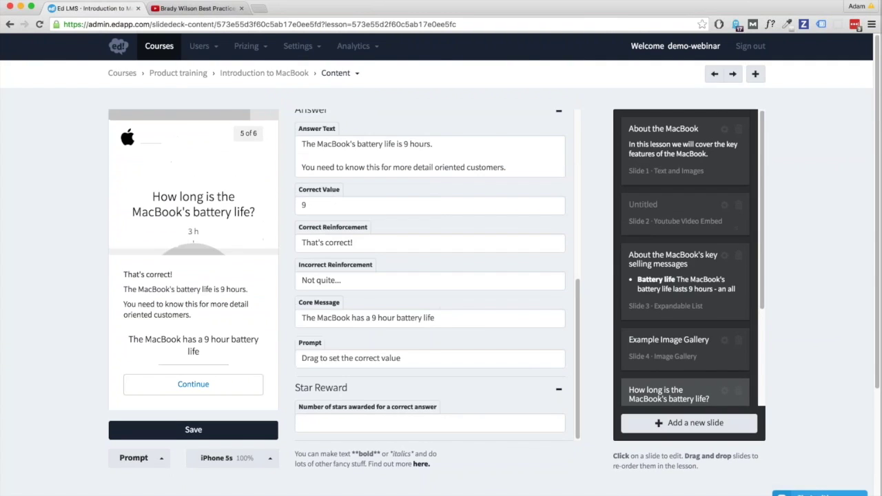
scroll(408, 277, up, 3)
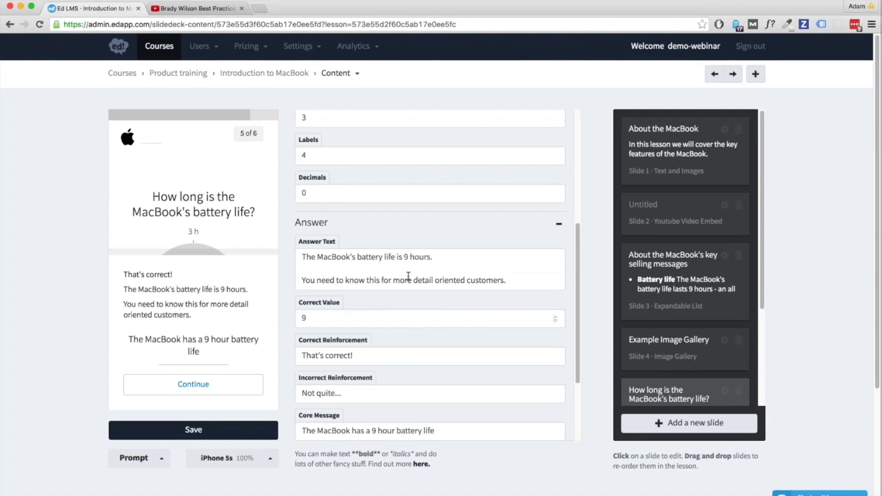
scroll(408, 277, up, 3)
click(380, 182)
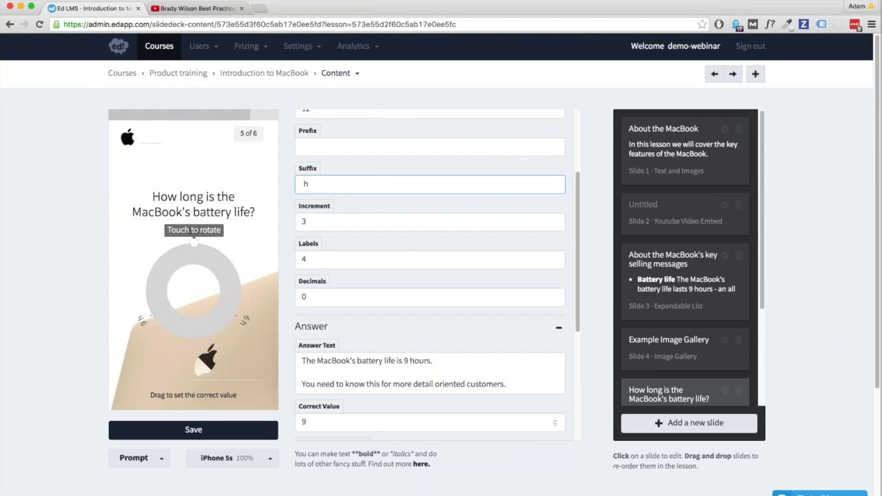
Step: Examine the dial's answer settings, highlighting the wording of the prompt "Drag to set the correct value"
scroll(413, 320, down, 4)
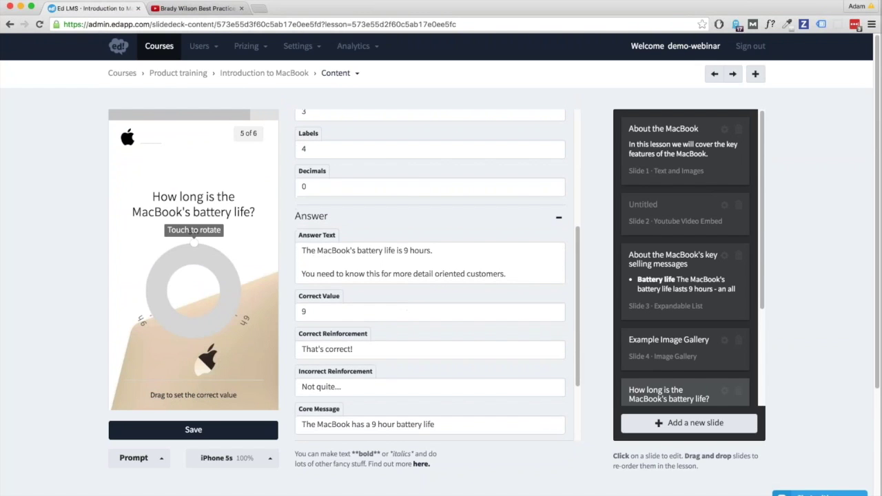
scroll(289, 311, down, 1)
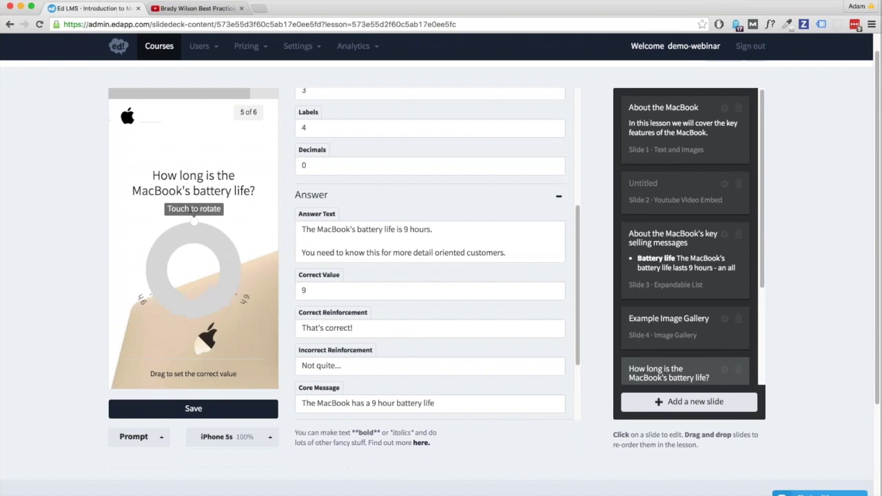
scroll(386, 370, down, 1)
scroll(386, 370, down, 2)
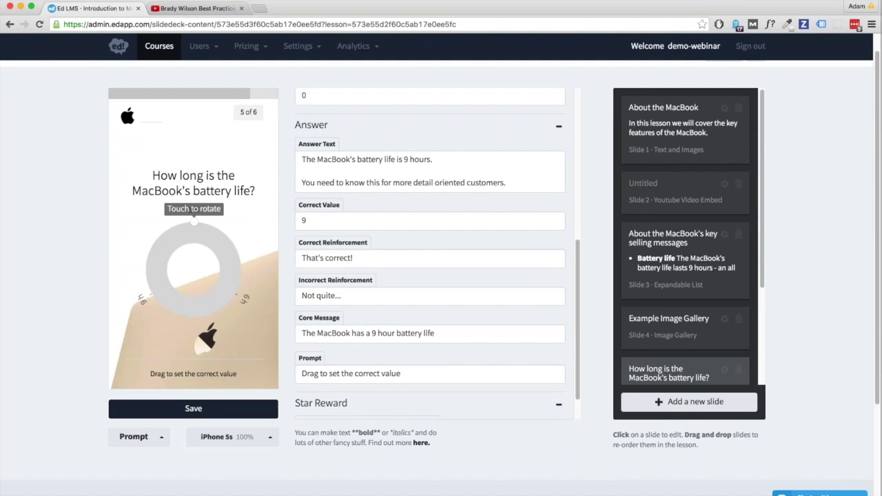
drag(411, 373, 309, 373)
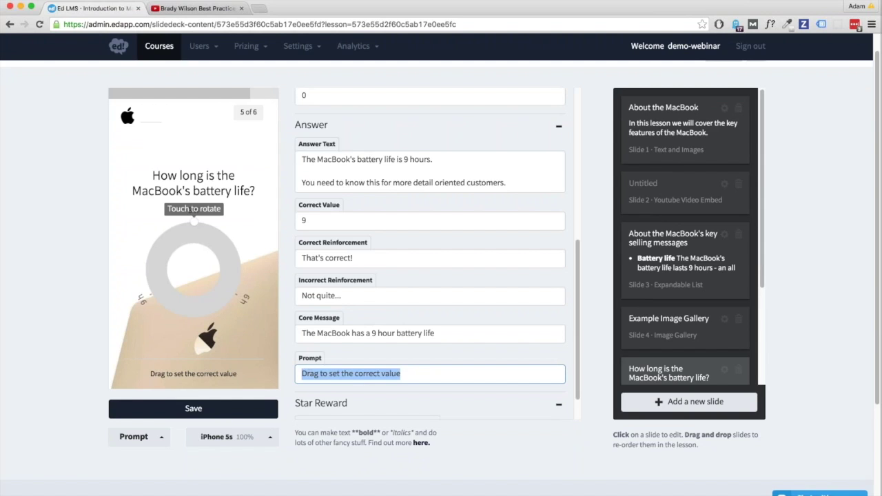
double_click(367, 372)
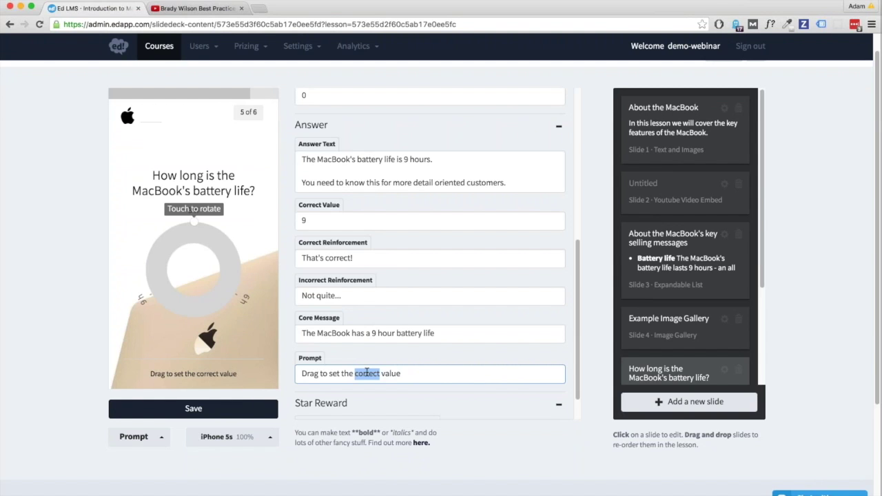
Step: Set the number of stars awarded for a correct answer to 1
scroll(376, 371, down, 1)
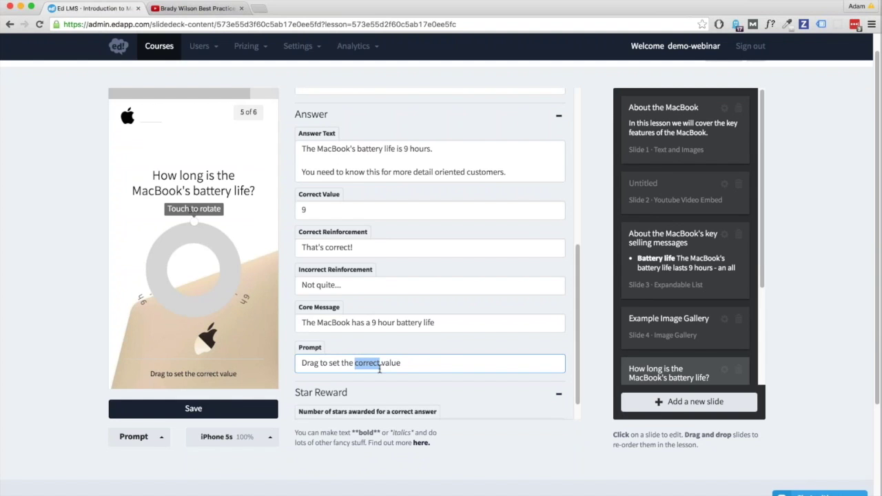
scroll(379, 369, down, 3)
key(Tab)
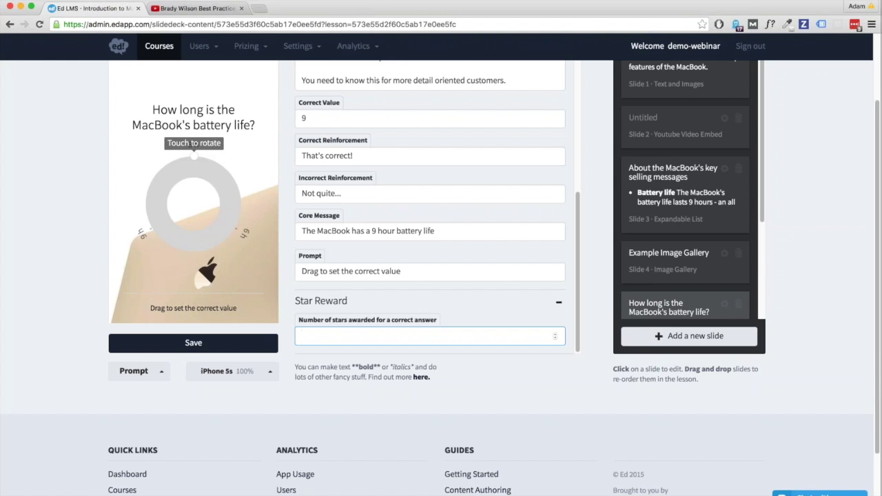
text(2)
key(super+a)
text(1)
Step: Switch slide 5 from the dial to the Ratio template with the milk and water question
scroll(75, 216, up, 1)
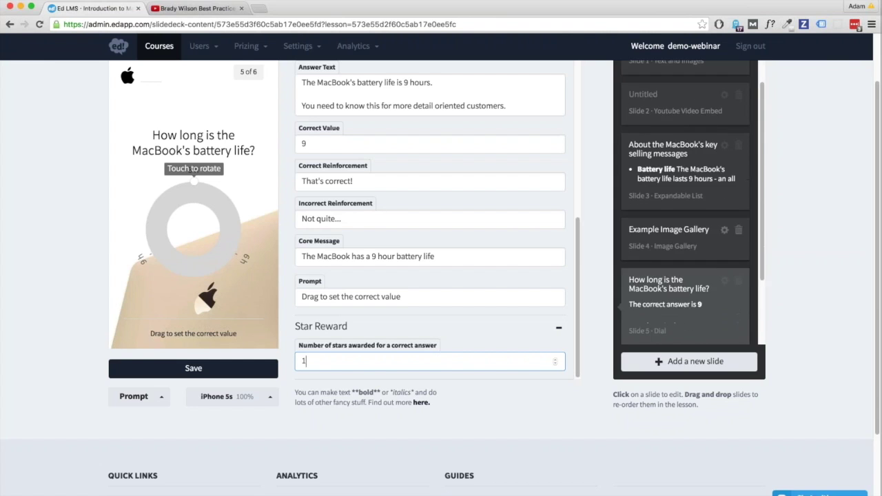
scroll(791, 253, up, 1)
click(686, 282)
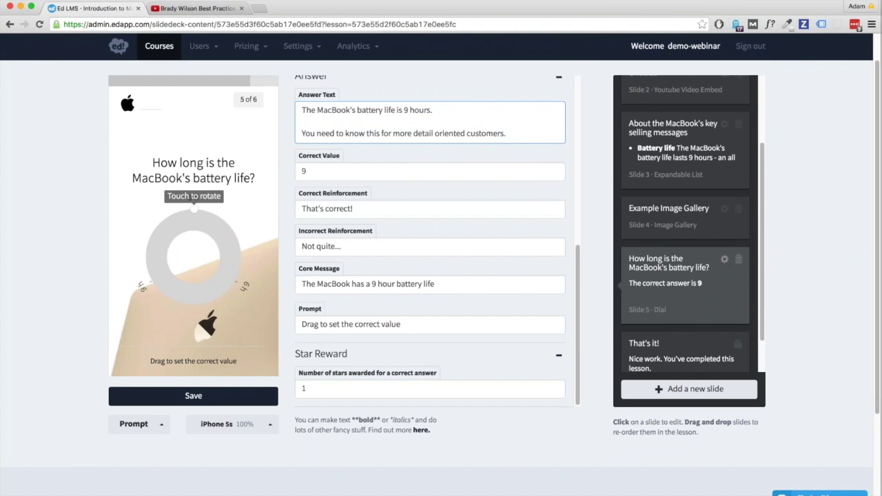
click(689, 389)
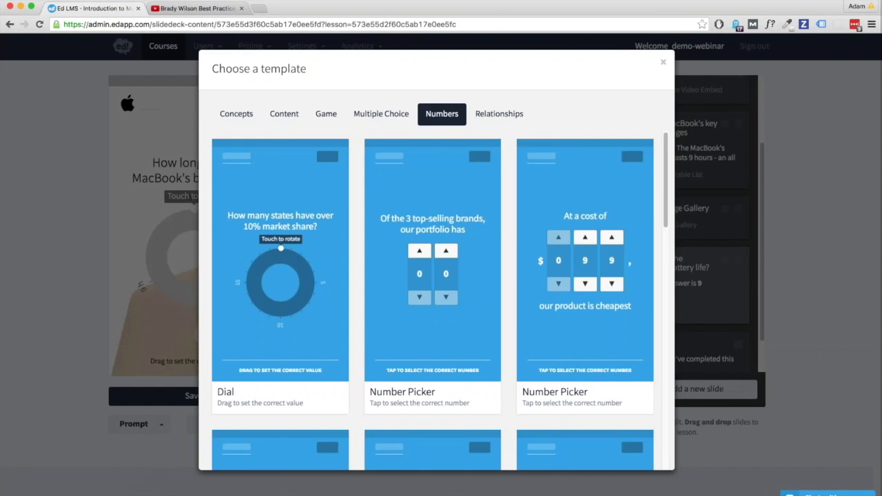
scroll(524, 303, down, 10)
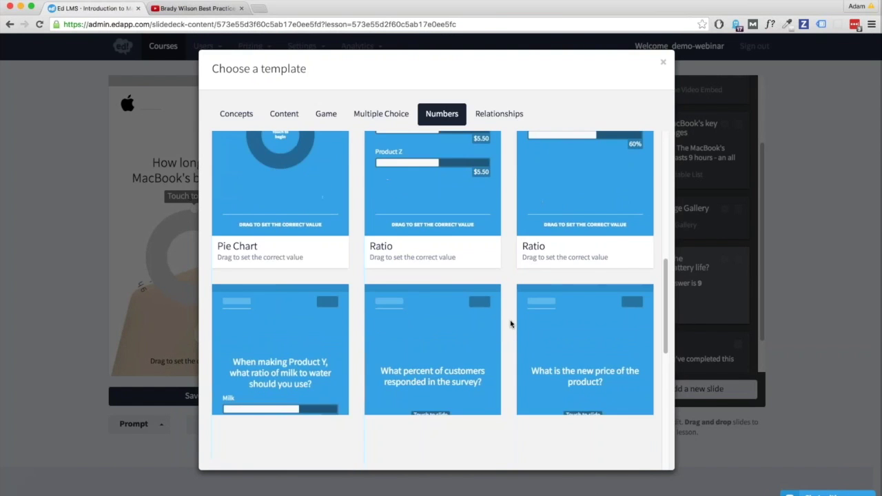
scroll(511, 323, down, 4)
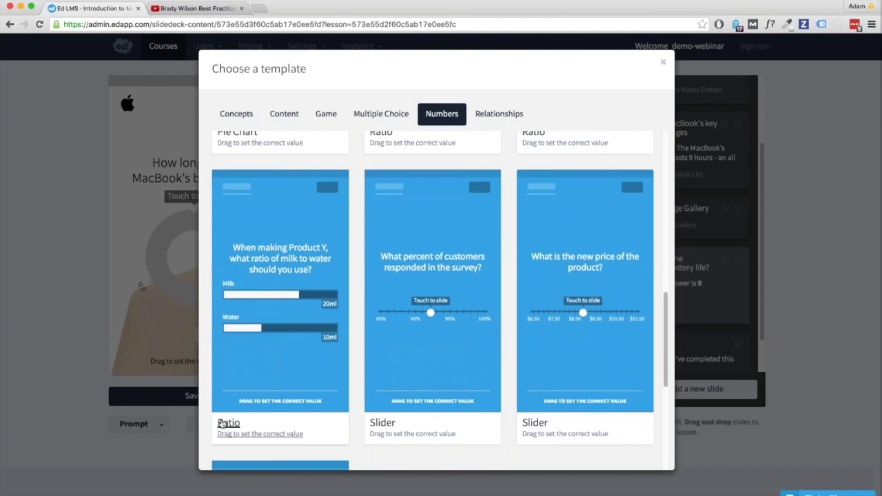
scroll(224, 422, down, 3)
scroll(233, 417, up, 6)
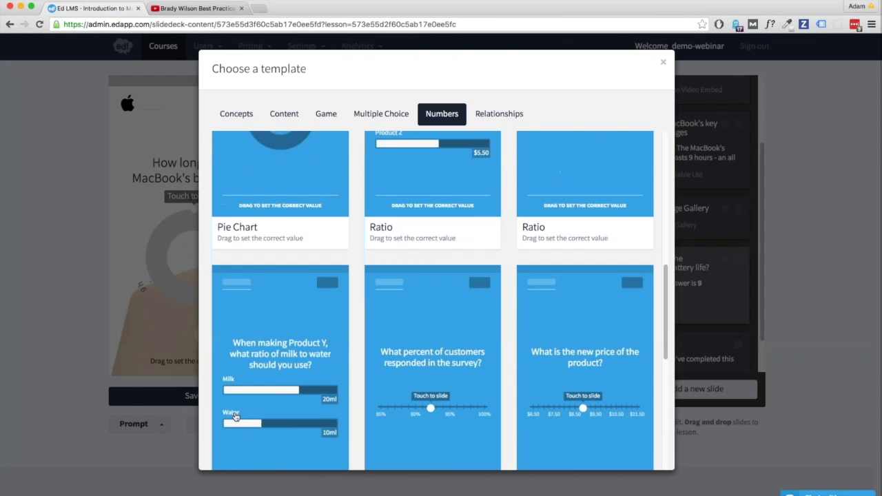
scroll(235, 414, down, 2)
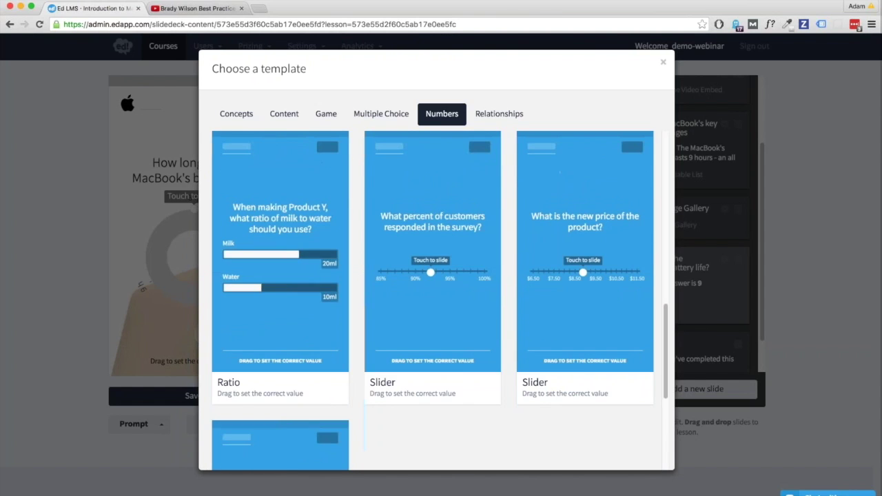
click(235, 386)
scroll(412, 279, up, 1)
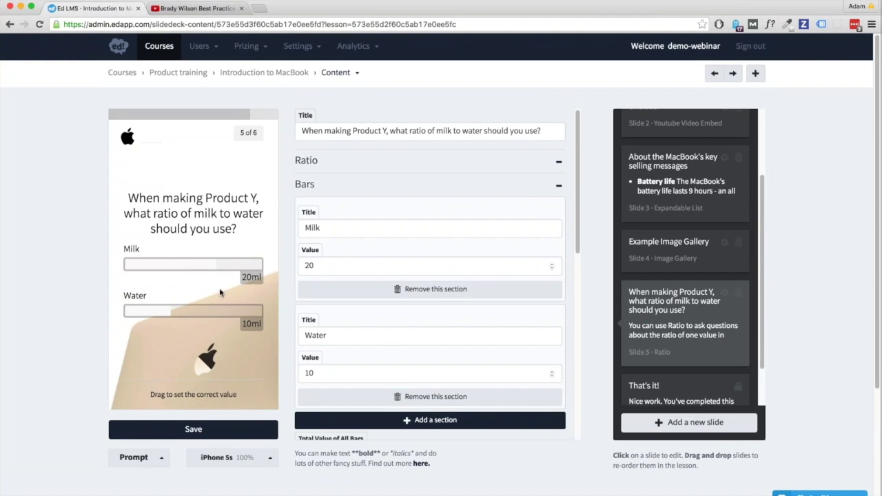
Step: Try the ratio question in the phone preview, moving the Milk bar to its 30 ml maximum
click(170, 315)
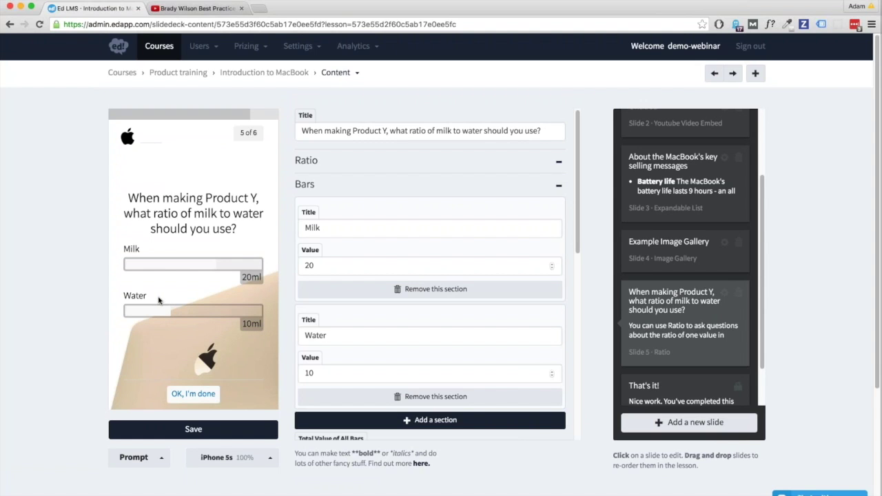
drag(232, 267, 258, 266)
click(231, 266)
drag(204, 266, 266, 270)
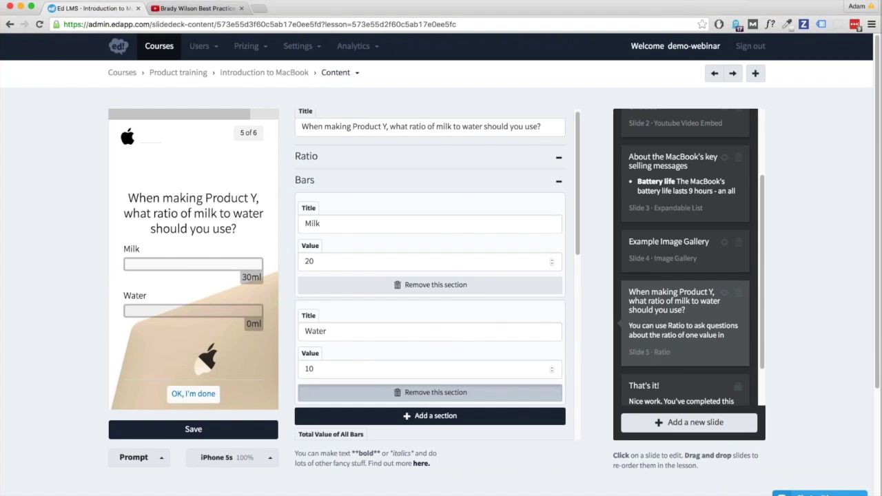
Step: Remove the Water bar from the ratio question and test the remaining Milk bar at 20 ml in the preview
click(416, 396)
scroll(364, 322, down, 2)
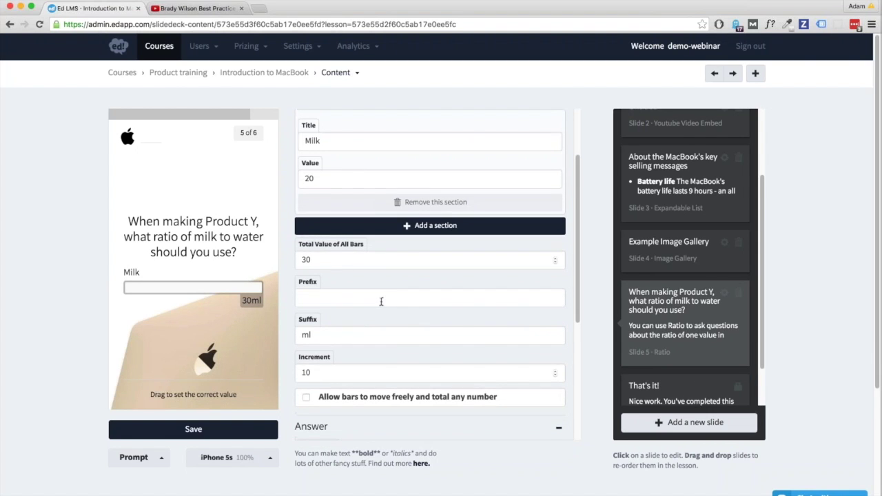
scroll(379, 299, up, 2)
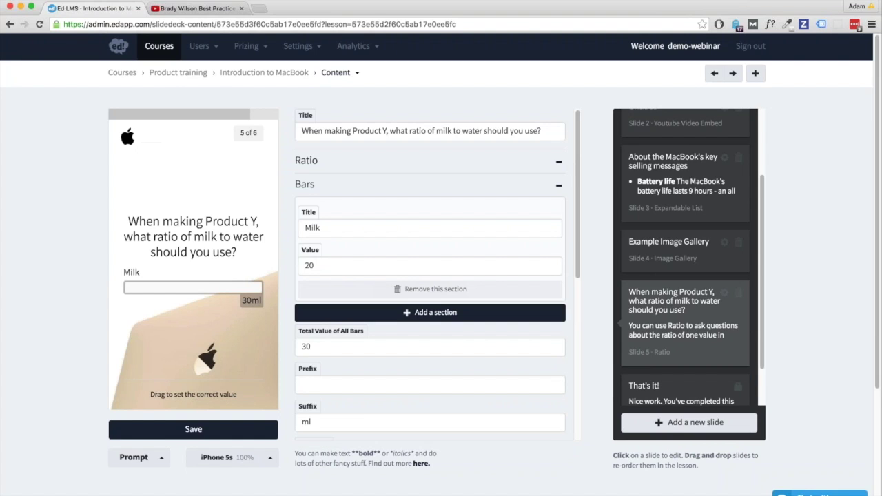
mouse_move(211, 290)
mouse_down()
mouse_move(182, 290)
mouse_move(216, 289)
mouse_up()
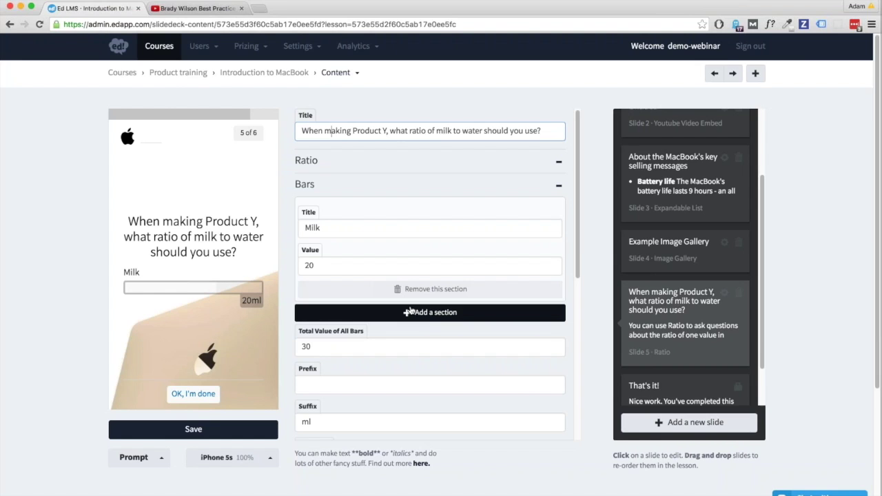
Step: Replace the ratio slide's title with "How long is the MacBook's battery life?"
triple_click(353, 133)
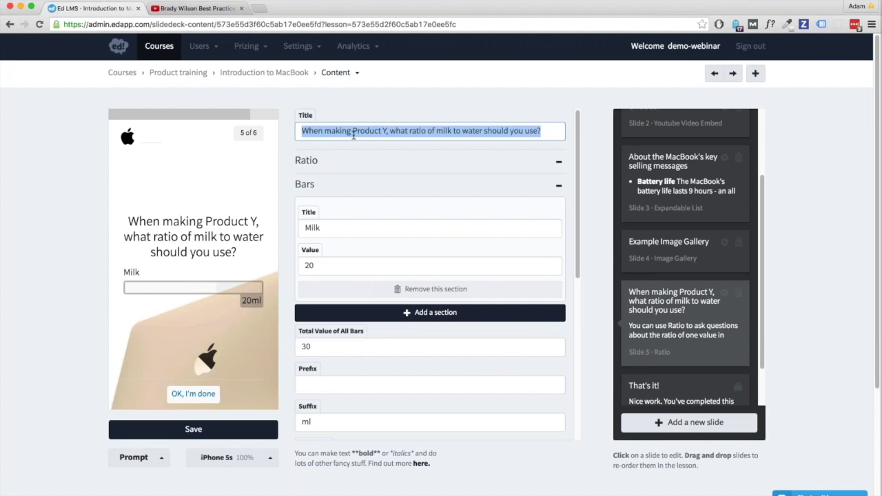
text(How Long)
key(BackSpace)
key(BackSpace)
key(BackSpace)
key(BackSpace)
text(long is the Mac)
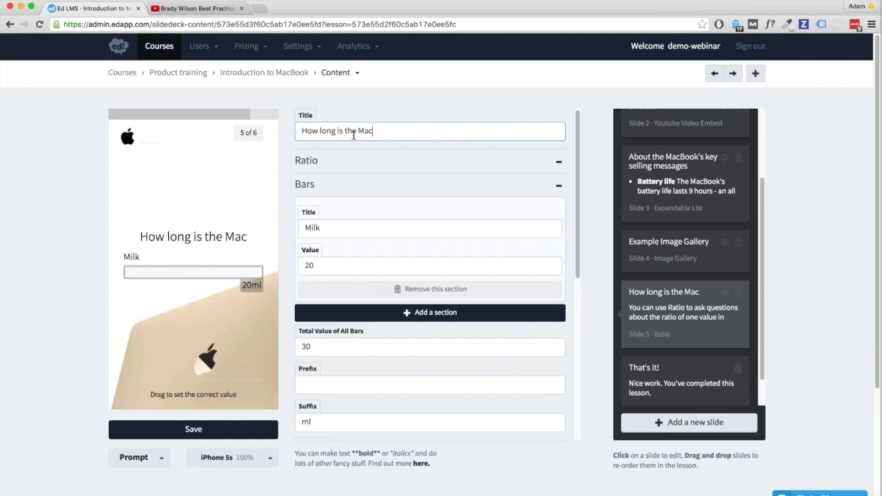
text(Book's battery life?)
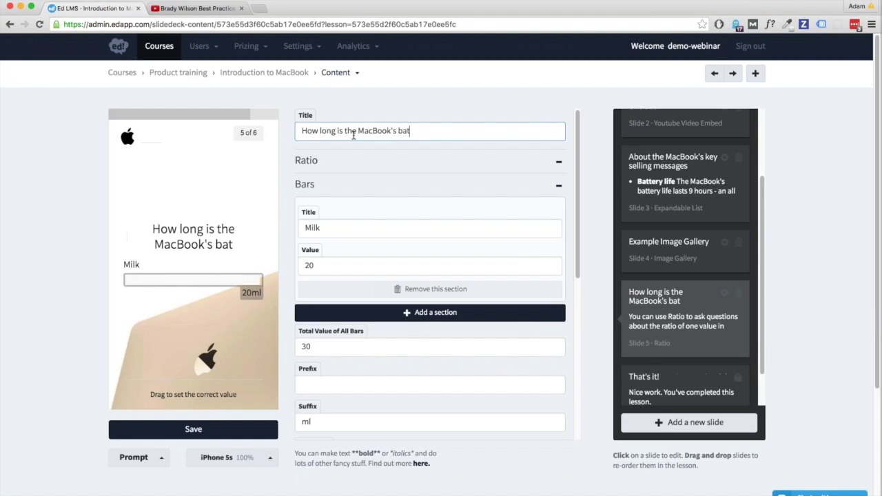
Step: Retitle the Milk bar "Battery life" and set its value to 9
click(552, 266)
click(322, 232)
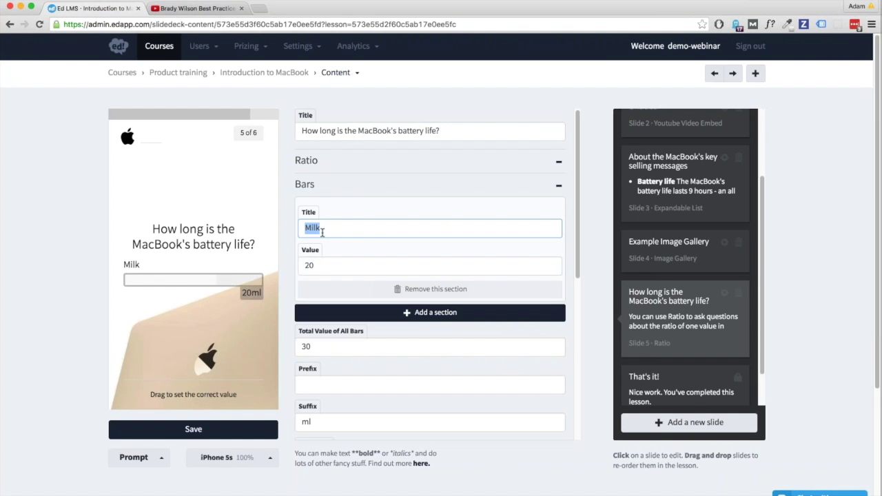
text(Ba)
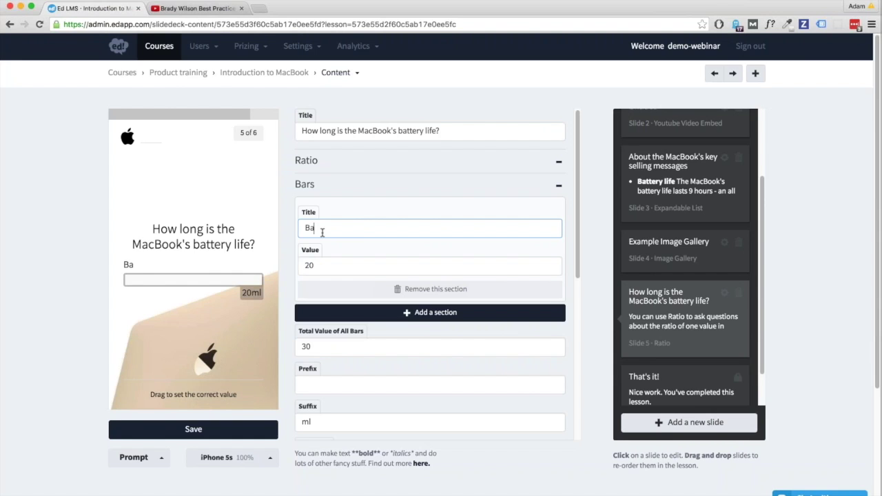
text(ttery life)
key(Tab)
text(9)
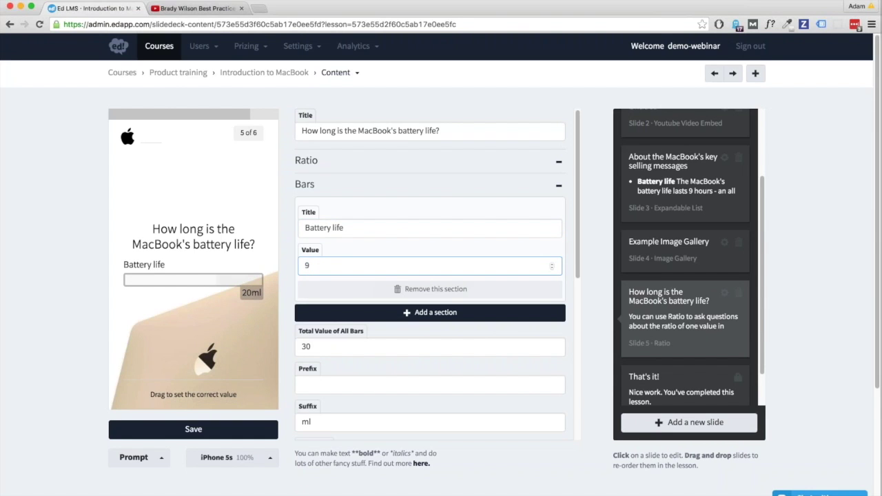
Step: Test the battery life bar's range in the preview and set the total value of all bars to 12
double_click(314, 345)
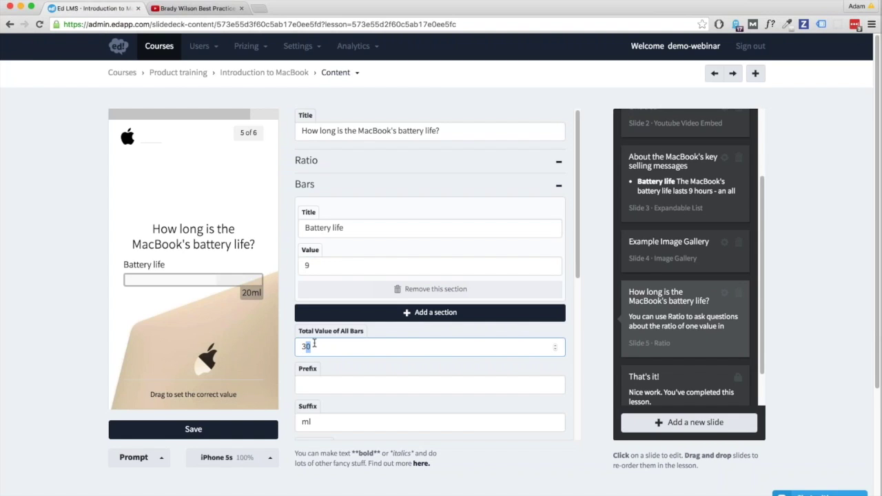
click(229, 283)
drag(241, 283, 256, 284)
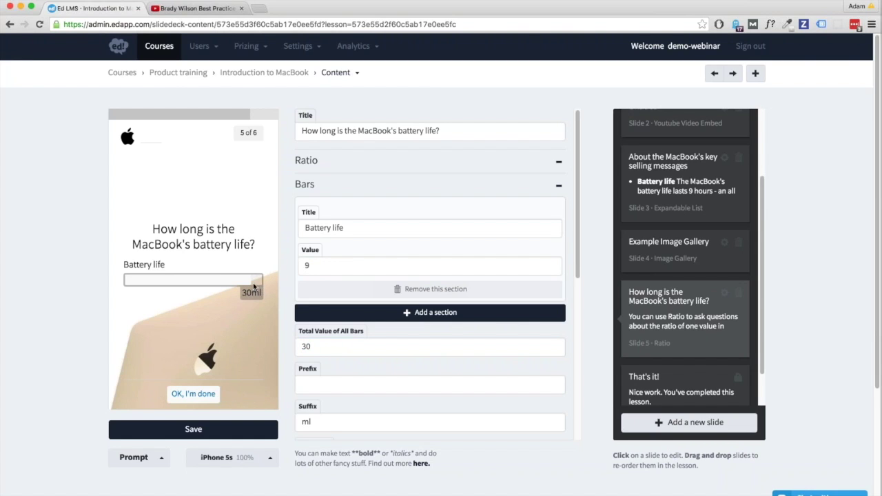
click(311, 346)
double_click(308, 346)
text(12)
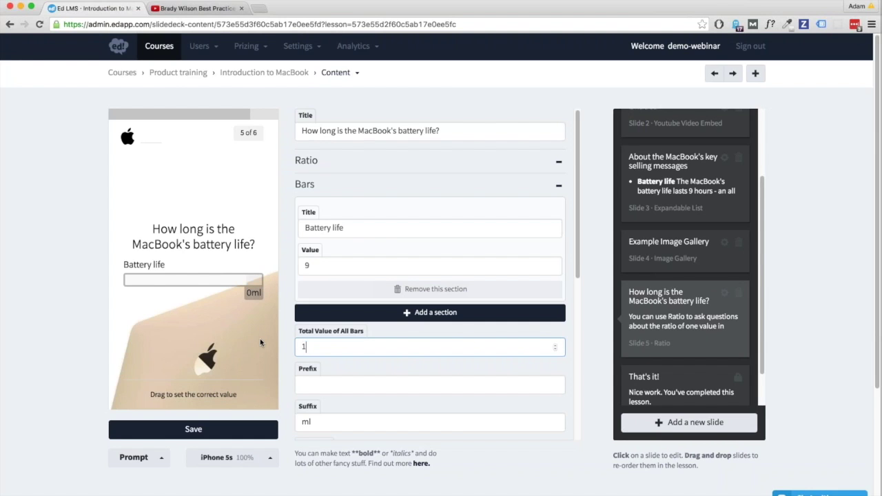
Step: Set the ratio bar's increment to 3 and its suffix to "h"
scroll(427, 359, down, 1)
scroll(427, 311, down, 1)
click(304, 376)
key(BackSpace)
key(BackSpace)
text(3)
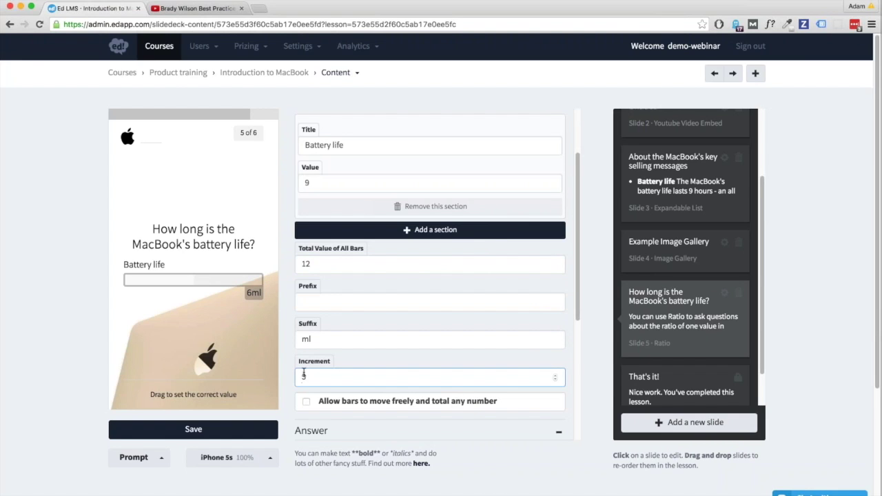
drag(196, 278, 227, 279)
double_click(306, 339)
text(h)
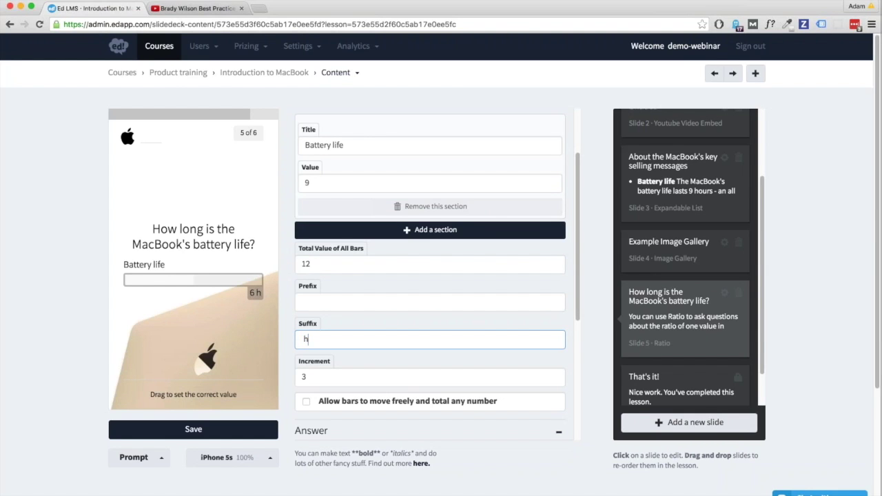
Step: Answer the question in the phone preview by setting the battery life bar to 9 h and submitting it
click(151, 284)
drag(151, 284, 229, 285)
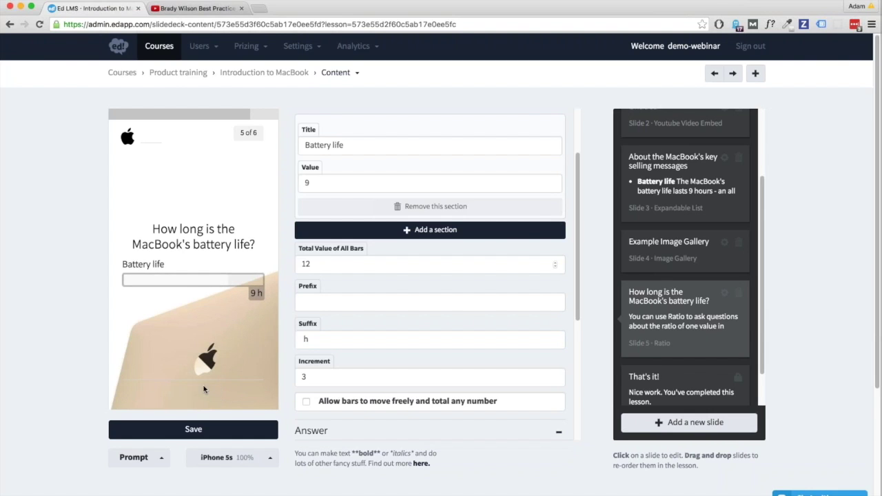
click(193, 394)
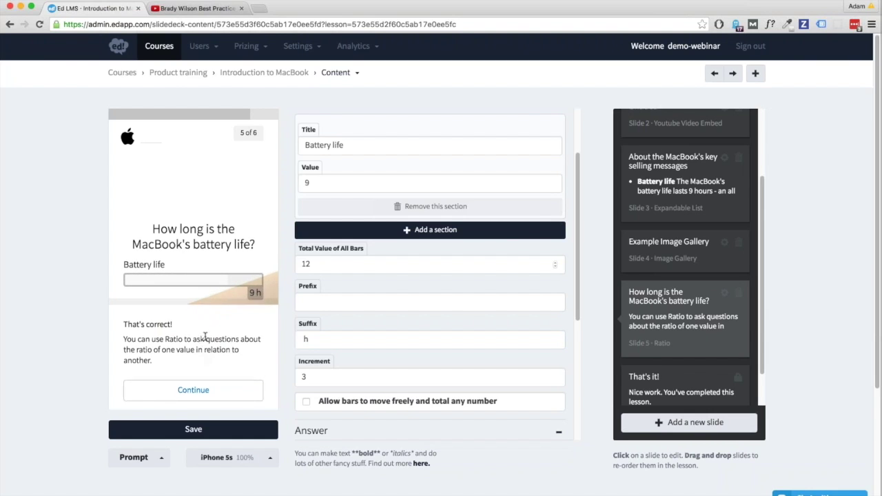
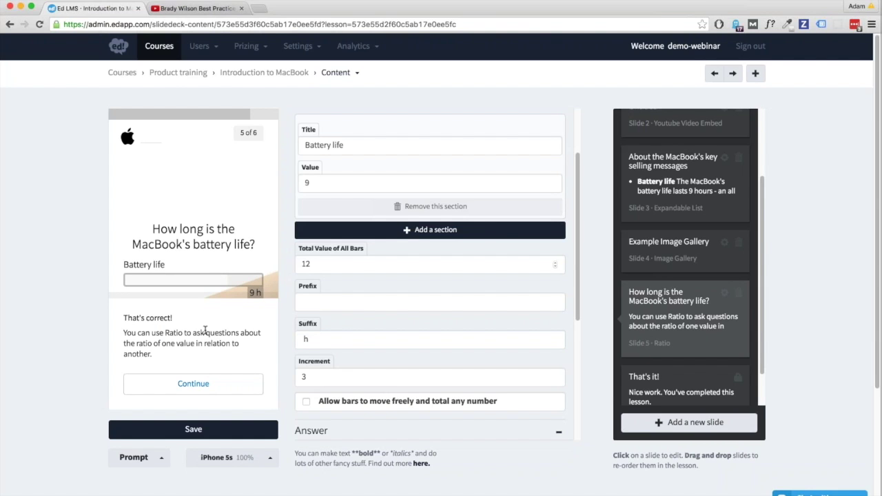
Step: Replace the answer text with "The MacBook's battery life is 9 hours. You need to know this for more detail oriented customers."
scroll(388, 281, down, 5)
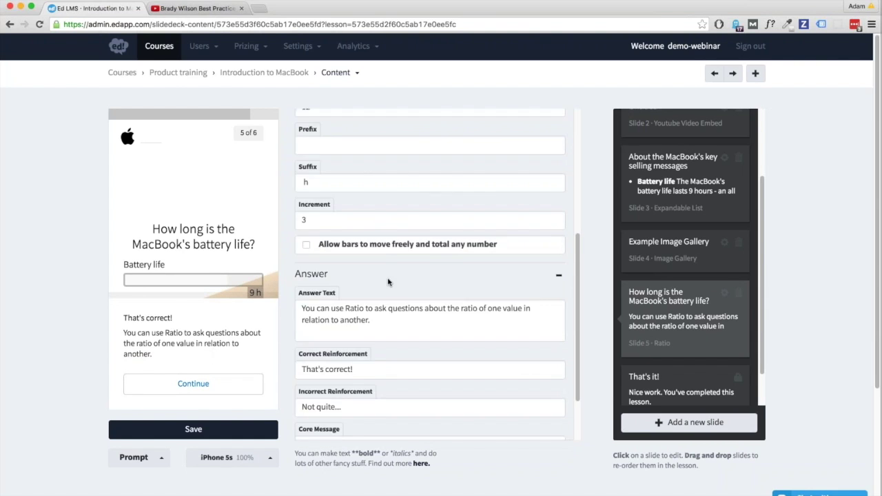
triple_click(390, 316)
text(The MacBook's battery life is 9 hours.  You need to know this for more detail oriented customers.)
click(361, 323)
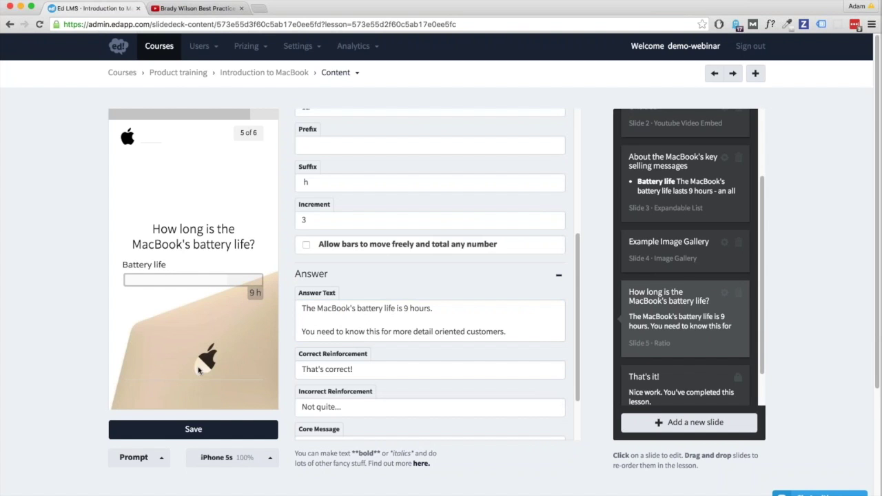
Step: Look over the remaining answer settings and add two more bar sections to the ratio question
scroll(339, 320, down, 3)
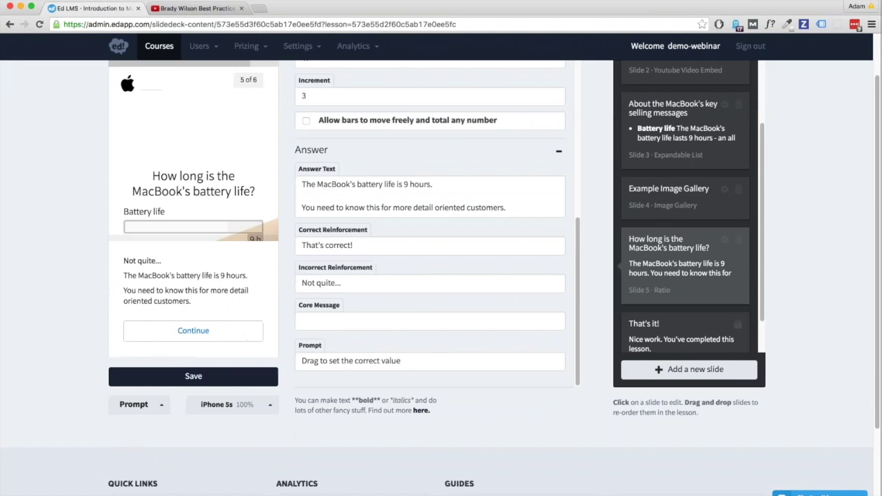
scroll(339, 319, up, 10)
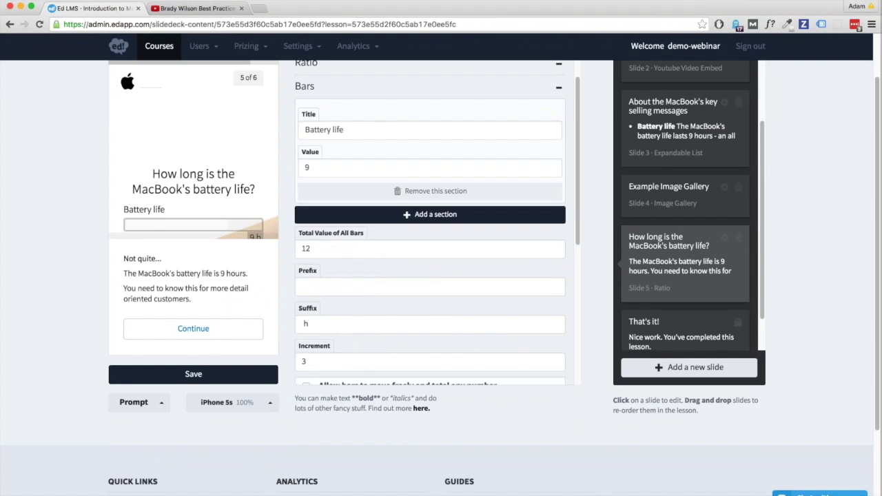
scroll(430, 275, up, 2)
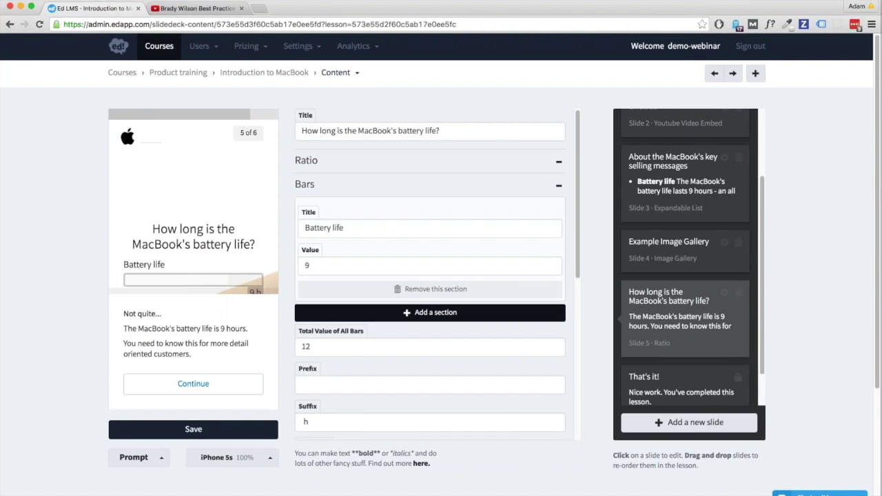
click(414, 313)
click(406, 423)
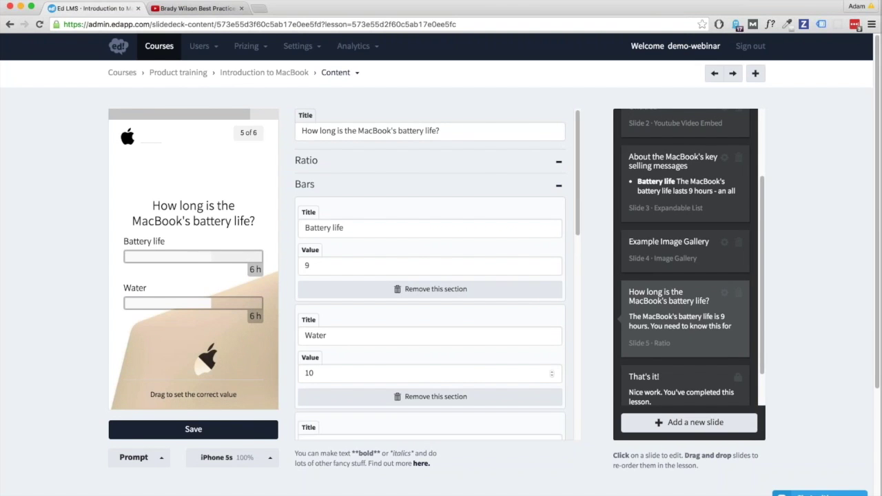
Step: Try the Water bar in the preview and toggle the option letting bars move freely and total any number
click(218, 307)
scroll(413, 290, down, 5)
scroll(332, 356, down, 5)
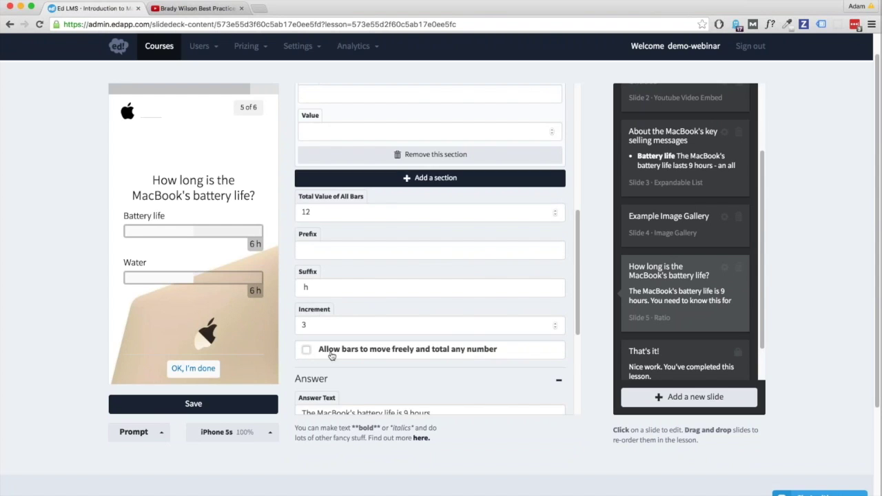
click(331, 355)
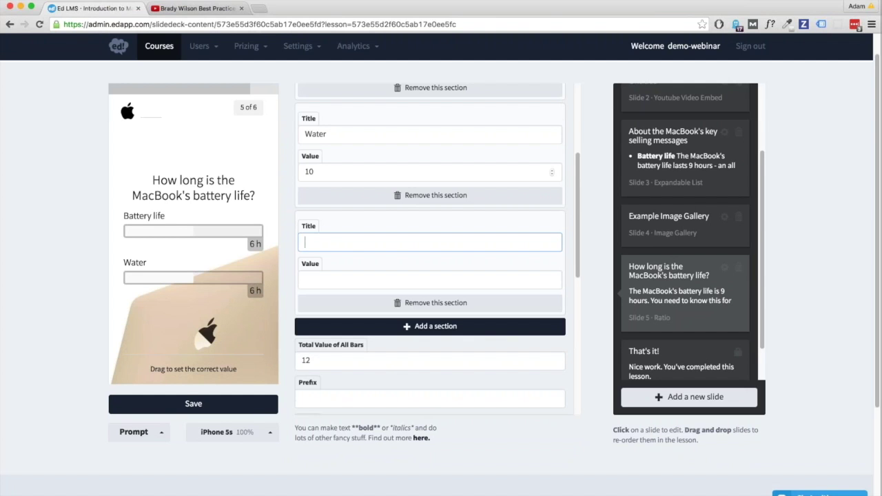
Step: Change the ratio question's title to "What are the dimensions of the MacBook?"
scroll(395, 117, up, 5)
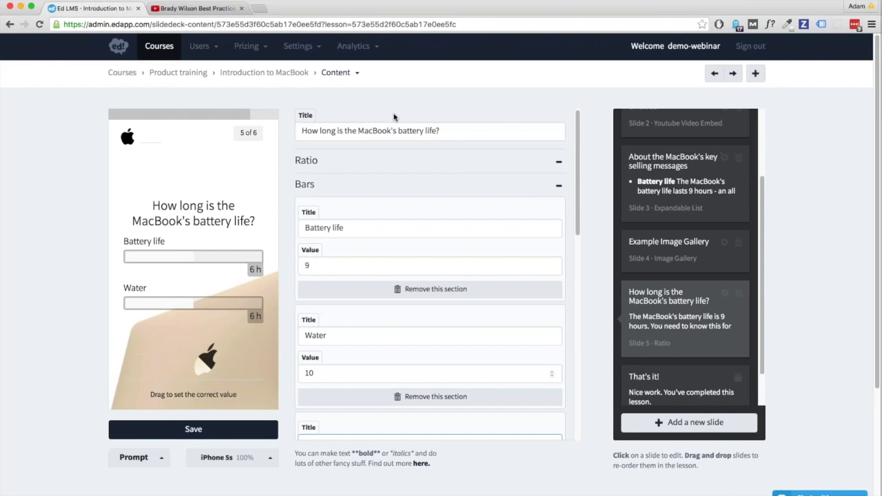
key(Tab)
text(W)
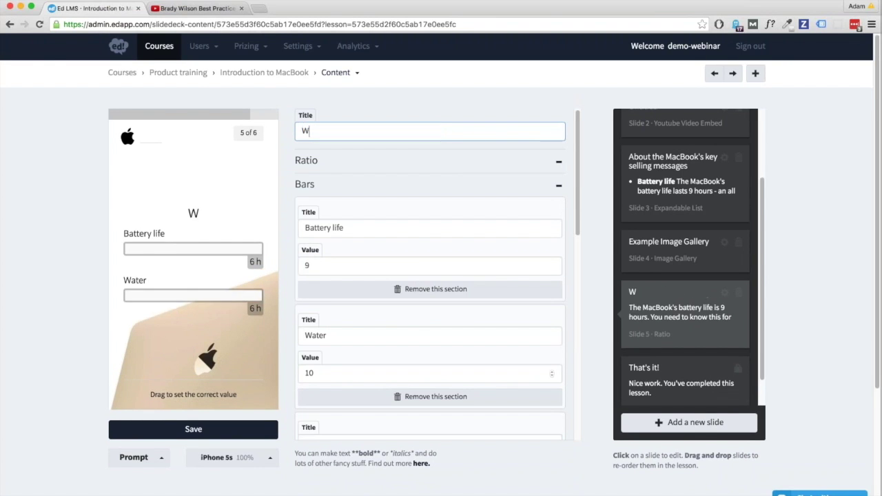
text(hat are the)
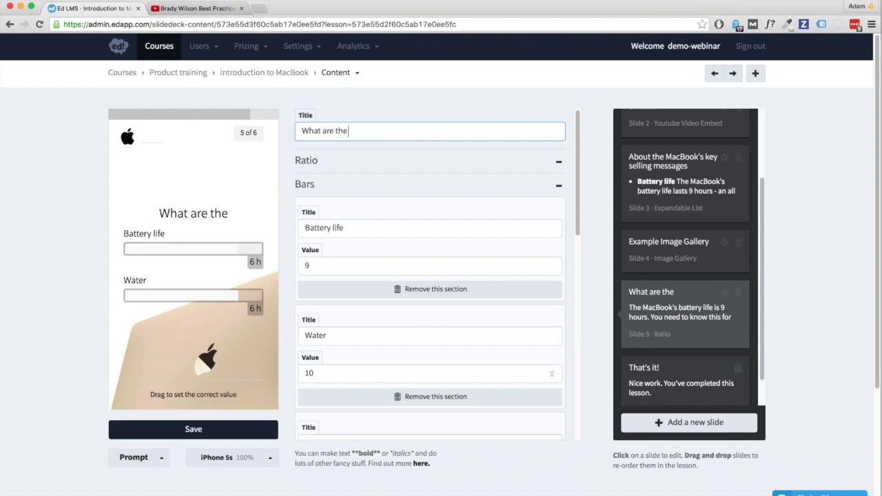
text( dimens)
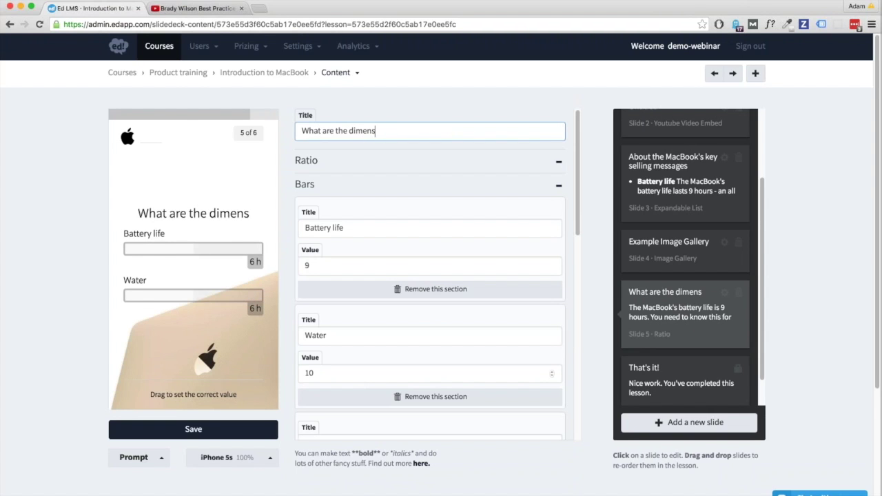
text(ions of the MacB)
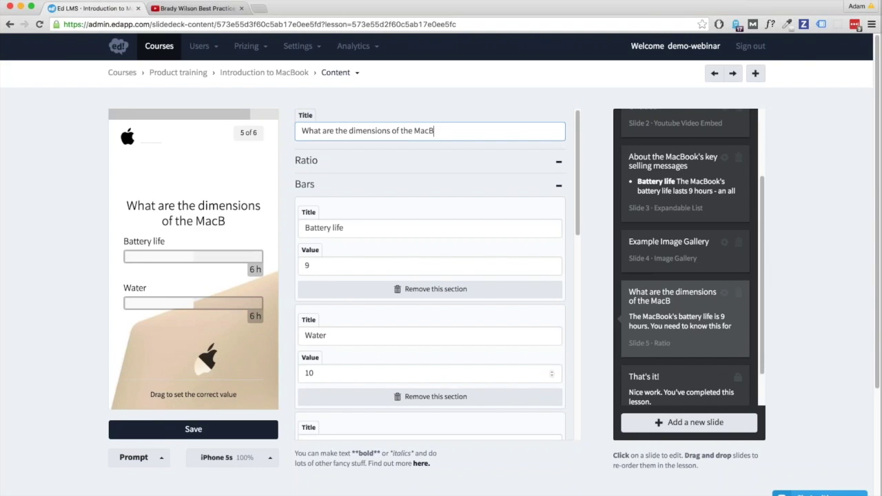
text(ook?)
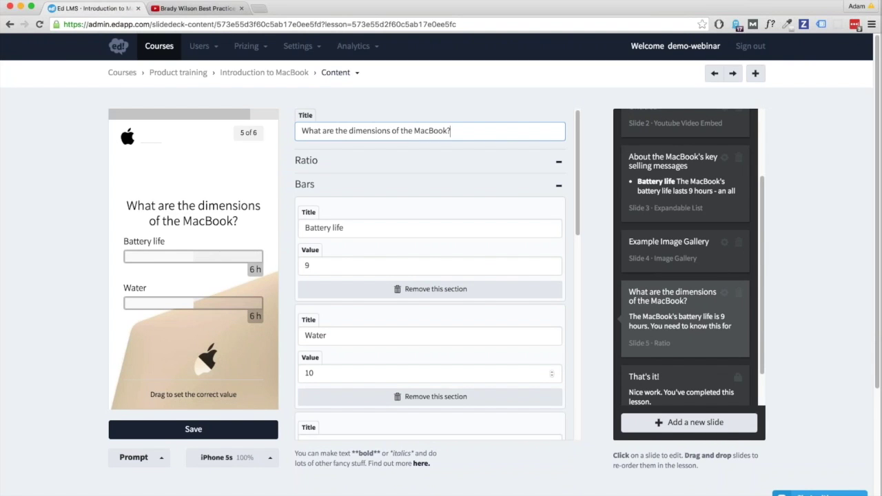
Step: Rename the "Battery life" bar to "Width" and the "Water" bar to "Height"
triple_click(320, 228)
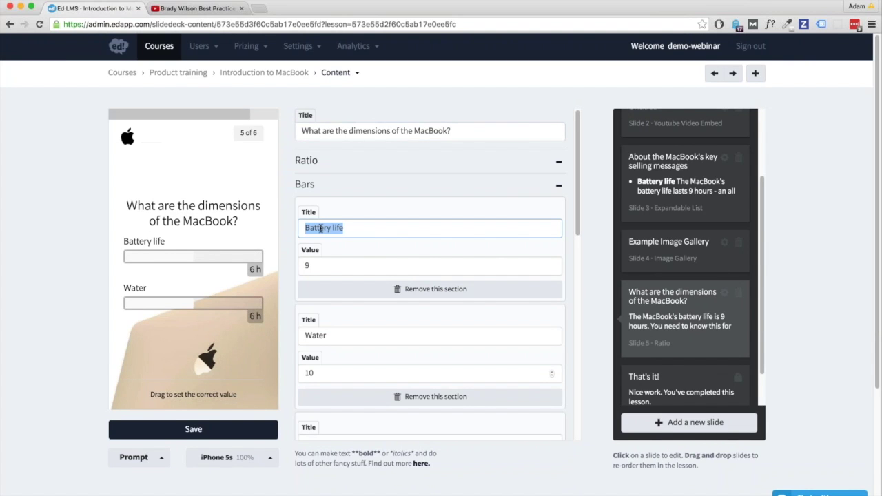
text(width)
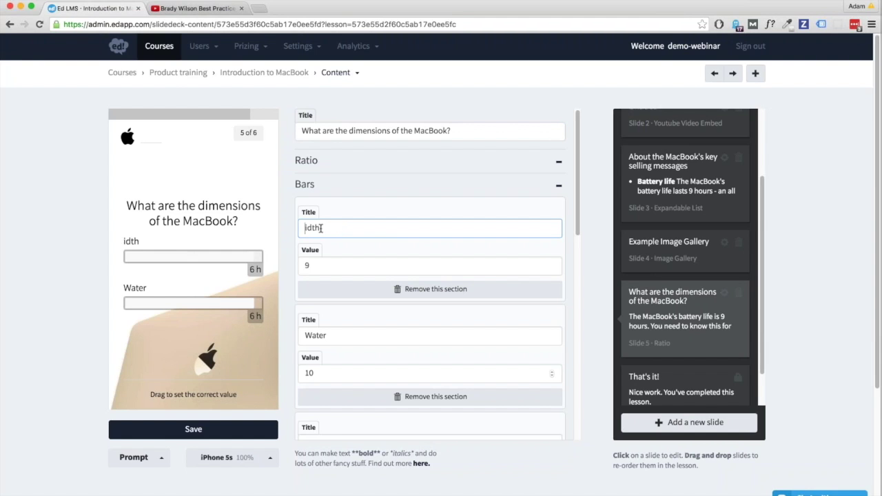
key(Delete)
text(W)
triple_click(324, 335)
text(Height)
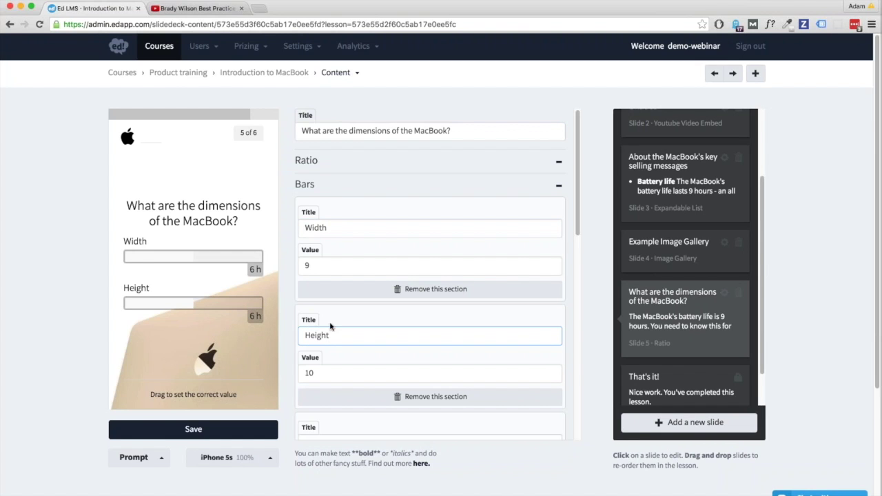
Step: Remove the empty third bar section and set the bars' suffix to "cm" with an increment of 1
scroll(331, 275, down, 3)
click(436, 400)
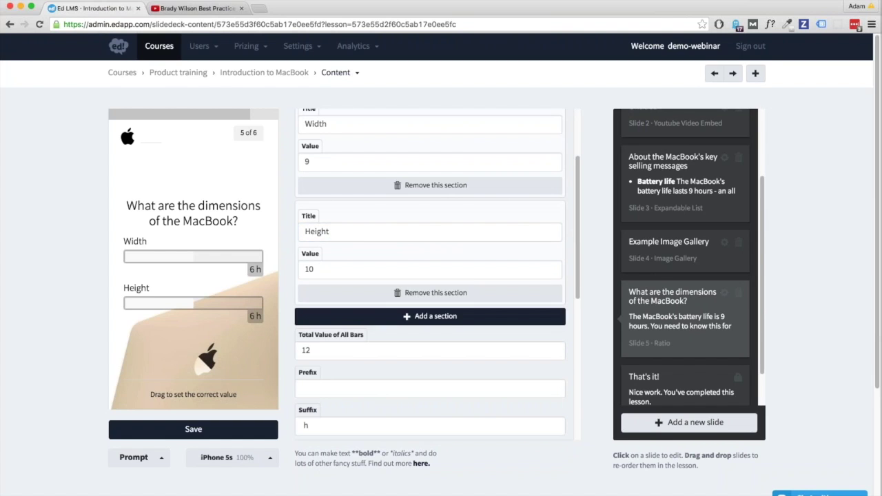
scroll(430, 276, down, 1)
double_click(305, 385)
text(cm)
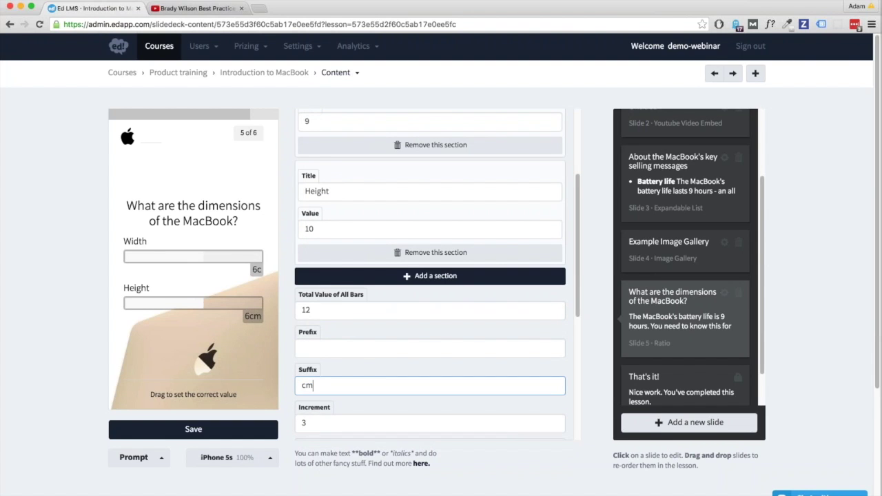
key(Tab)
text(1)
Step: Try the Width bar in the phone preview and set the Height bar's value to 12
drag(194, 262, 221, 262)
scroll(552, 231, up, 5)
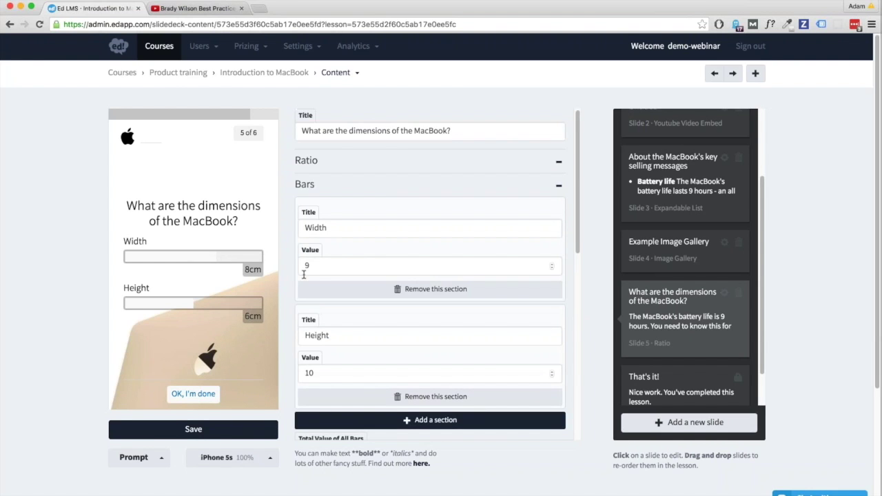
drag(222, 262, 231, 262)
click(310, 373)
key(BackSpace)
text(2)
Step: Answer the dimensions question in the preview with Height at 12 cm and Width at 9 cm, and submit it
drag(193, 304, 263, 310)
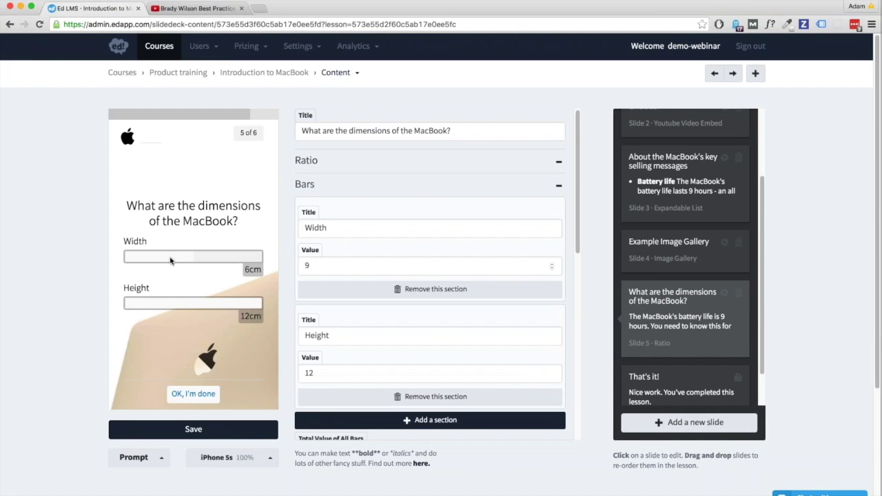
click(178, 258)
click(227, 258)
click(197, 392)
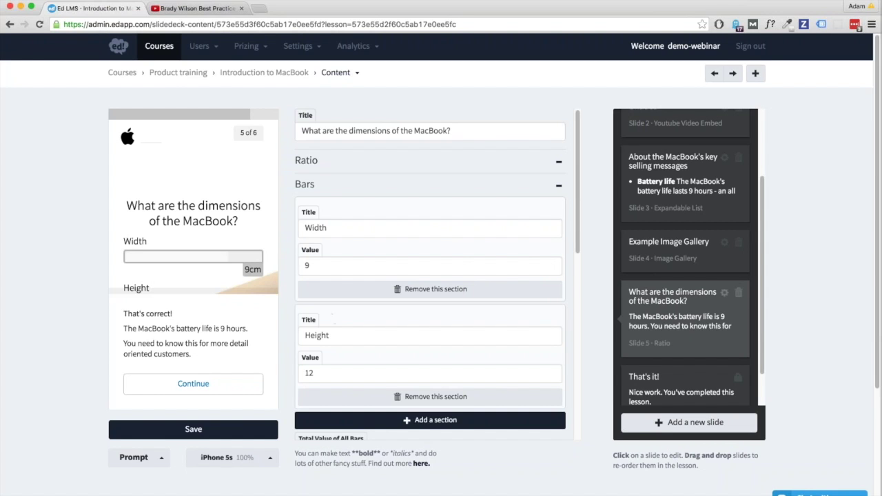
Step: Copy the full answer text and change slide 5's template to the Slider asking what percent of customers responded in the survey
scroll(466, 329, down, 5)
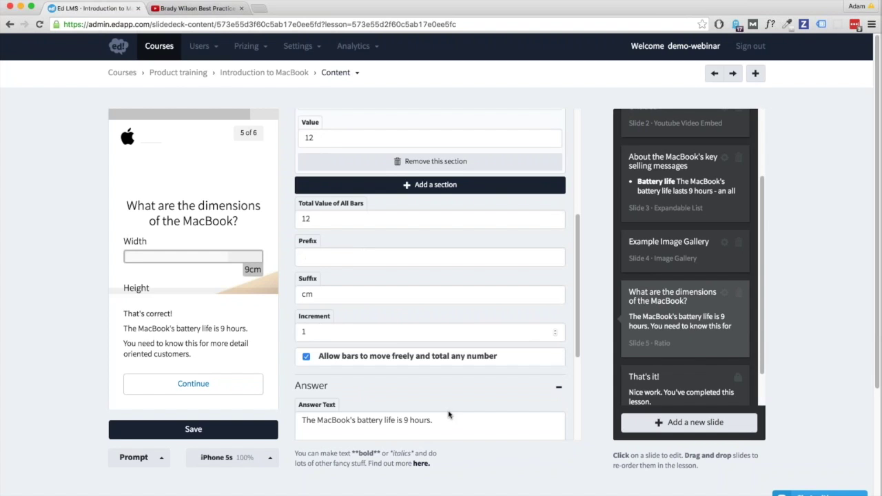
triple_click(468, 413)
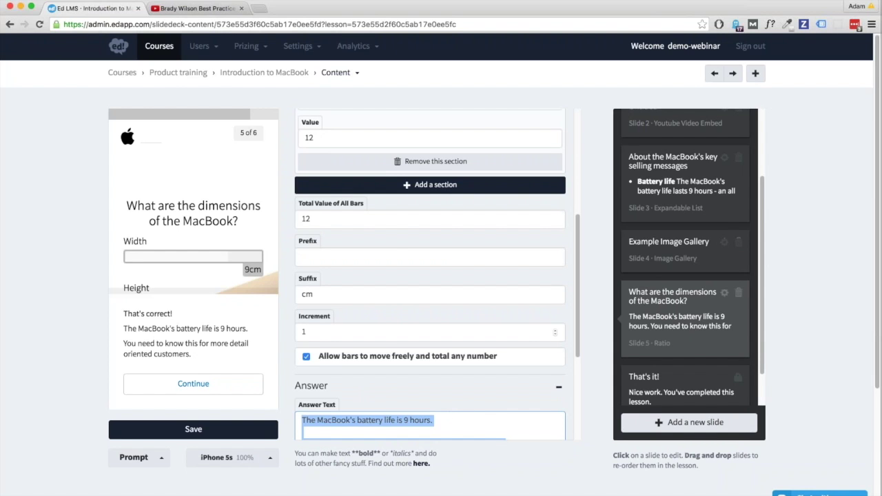
click(723, 294)
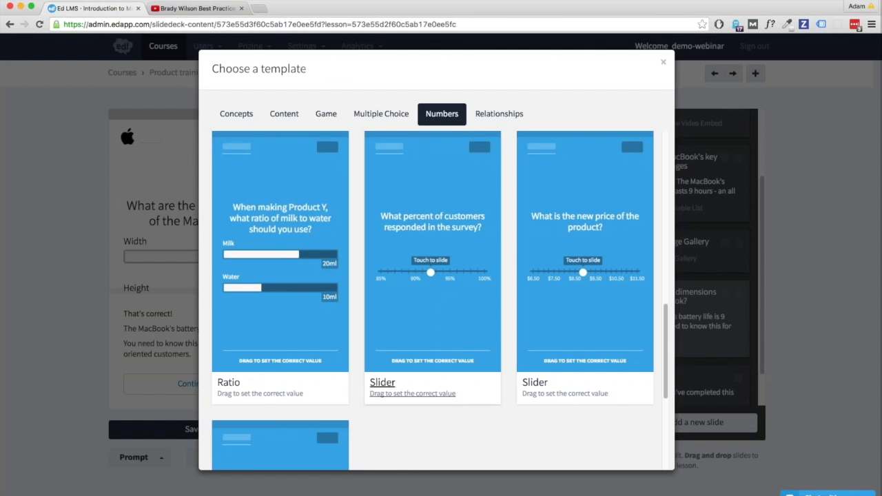
click(404, 393)
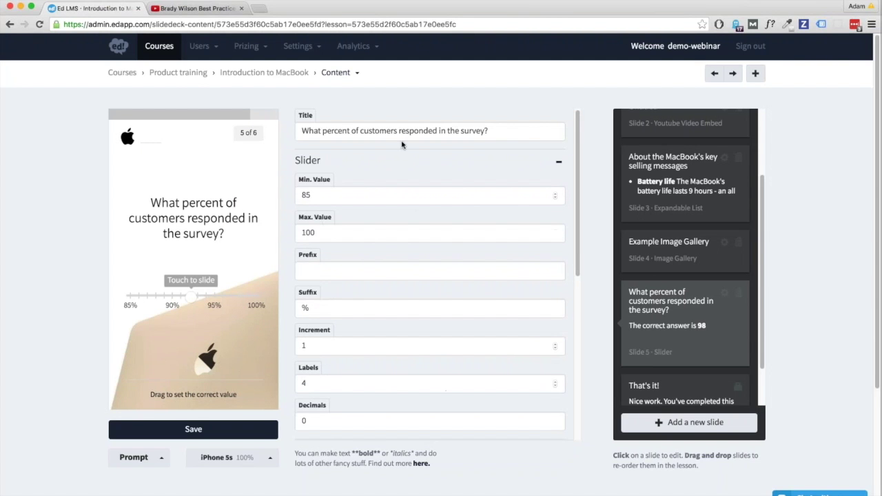
Step: Replace the slider question's title with "What is the MacBook's battery life?"
triple_click(395, 131)
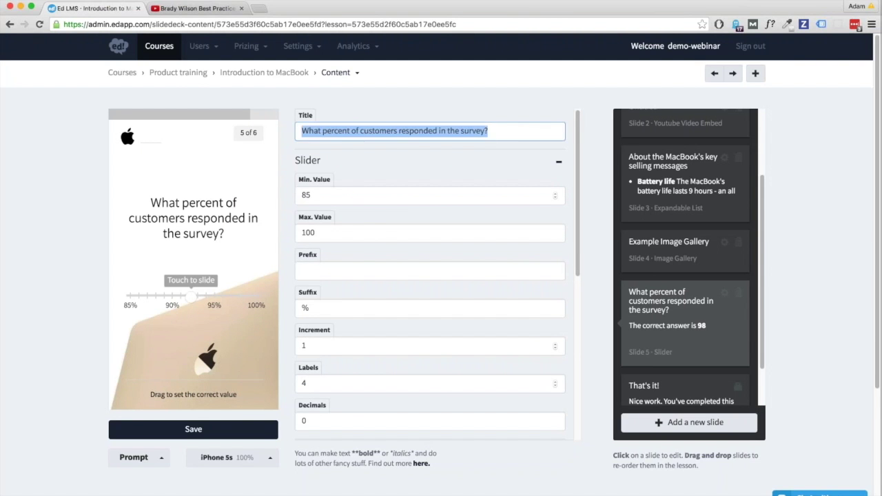
text(W)
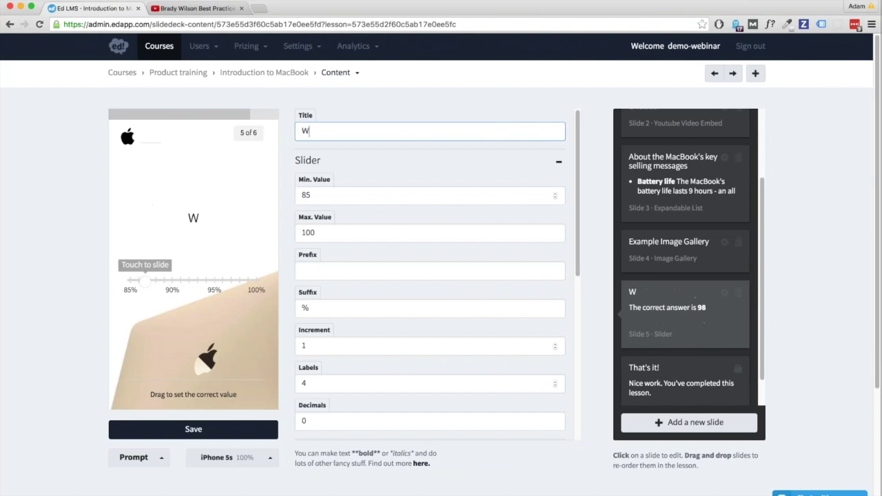
text(hat is the Mac)
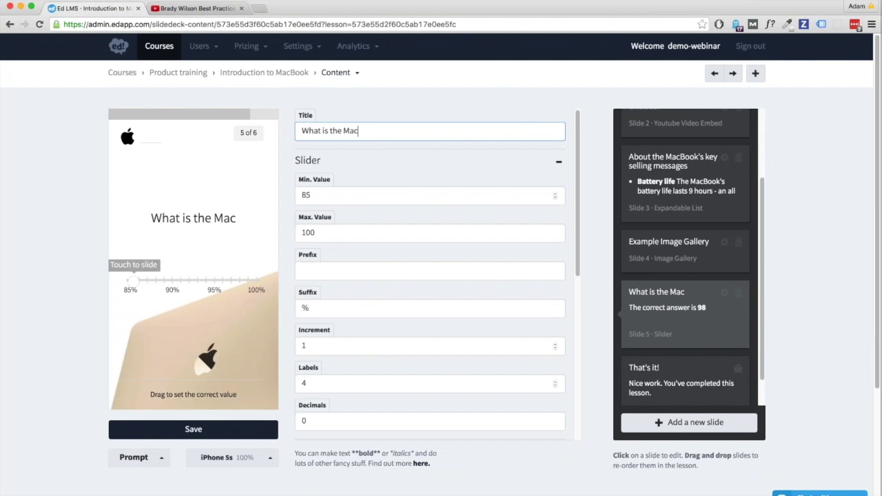
text(Book's battery life?)
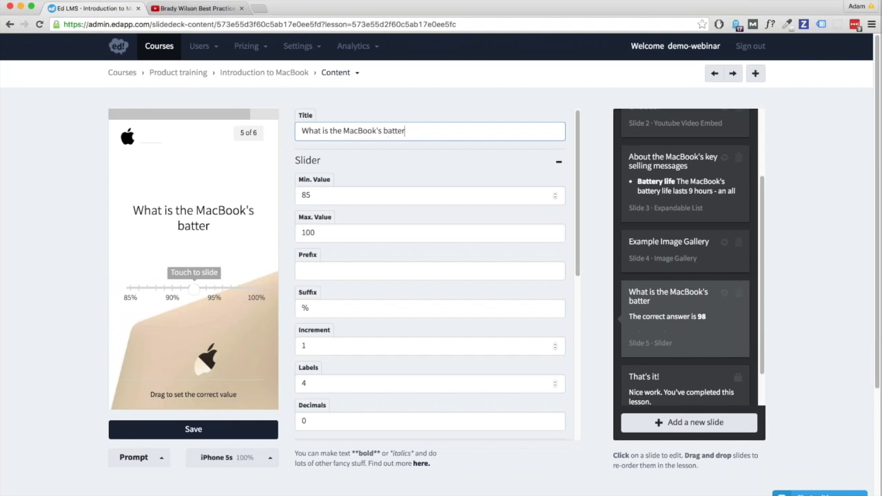
key(Tab)
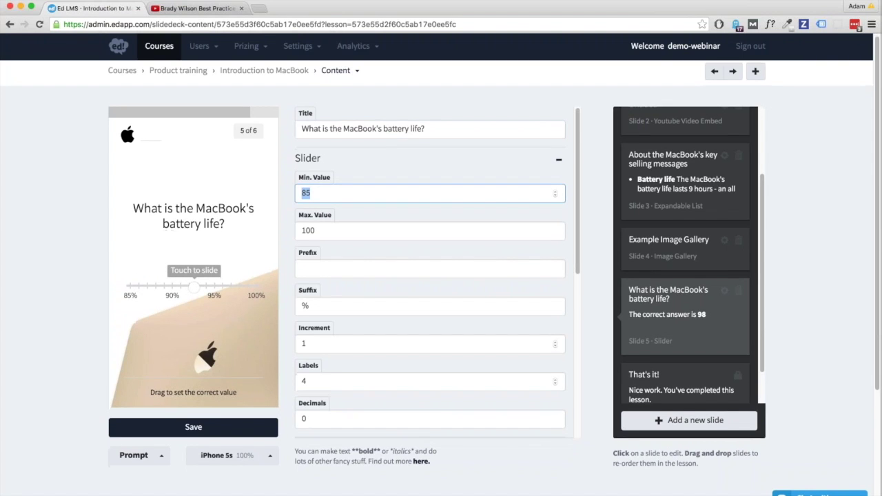
Step: Set the slider's increment to 3 and its maximum value to 12
scroll(441, 266, down, 1)
key(Tab)
key(Tab)
key(Tab)
key(Tab)
text(3)
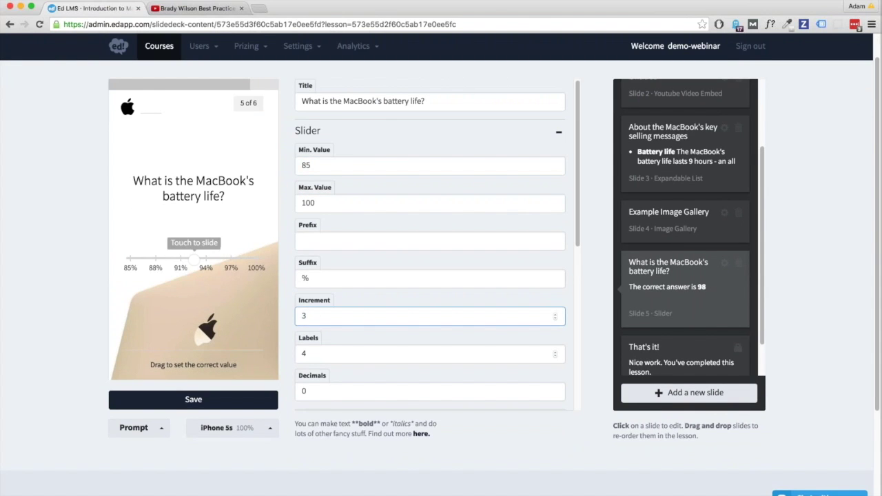
key(shift+Tab)
key(shift+Tab)
key(shift+Tab)
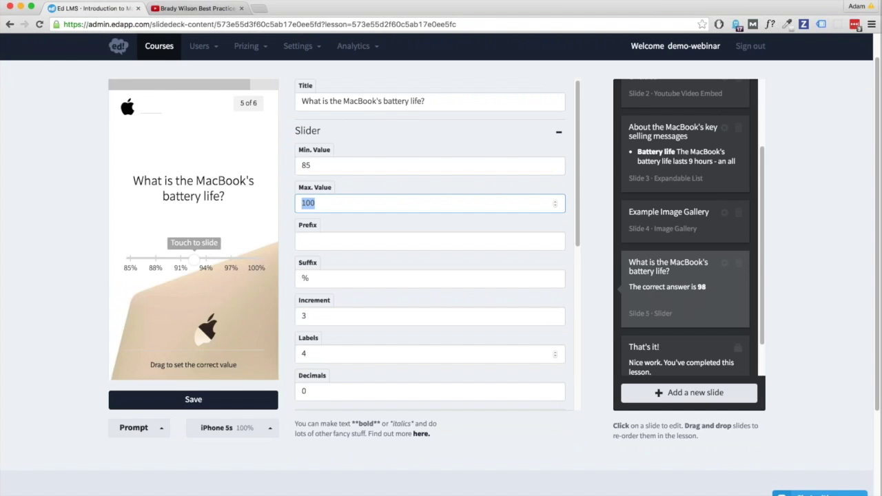
text(12)
Step: Set the slider's minimum value to 3 and its suffix to "h"
double_click(310, 167)
text(3)
key(Tab)
key(Tab)
text(h)
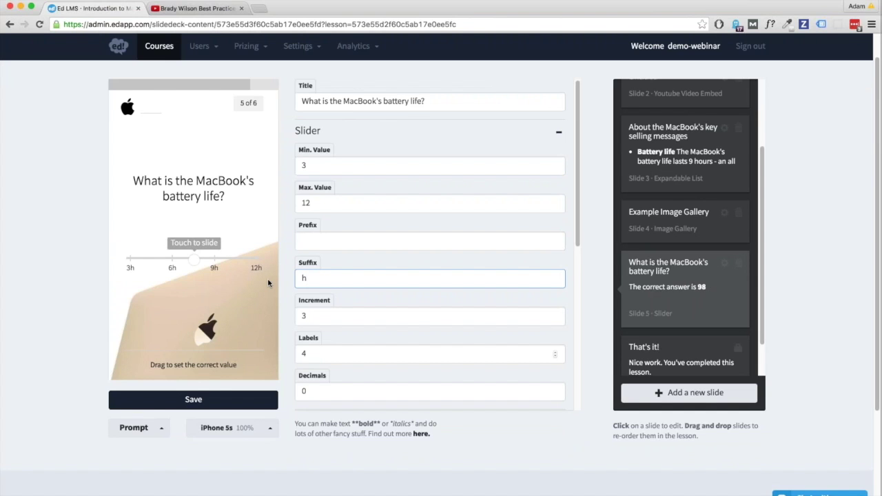
Step: Move the slider to 9h in the phone preview and set the question's correct value to 9
scroll(345, 298, down, 1)
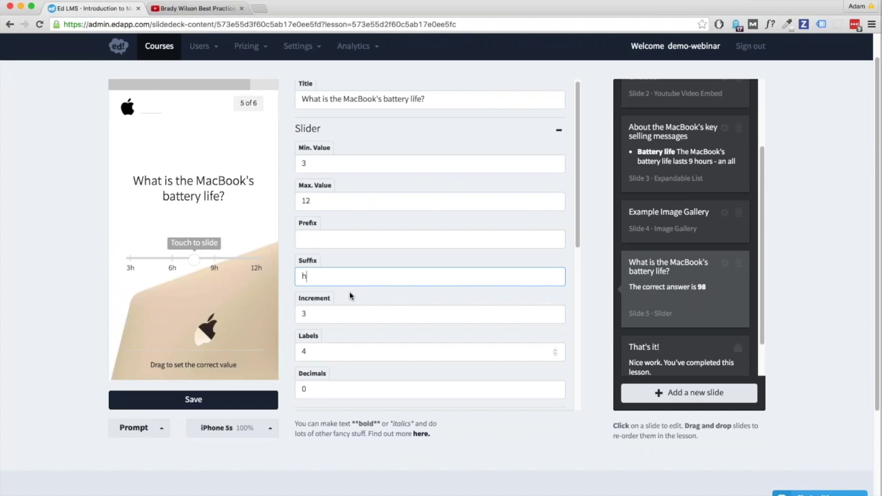
scroll(349, 296, down, 5)
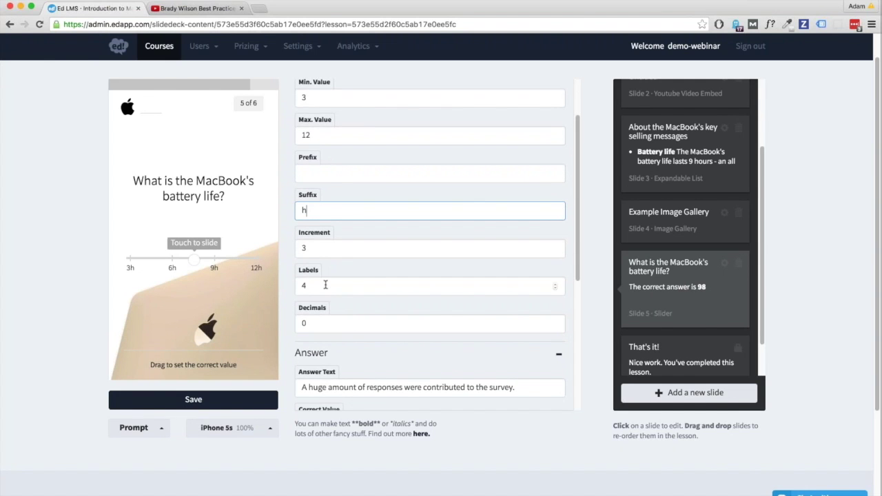
click(211, 261)
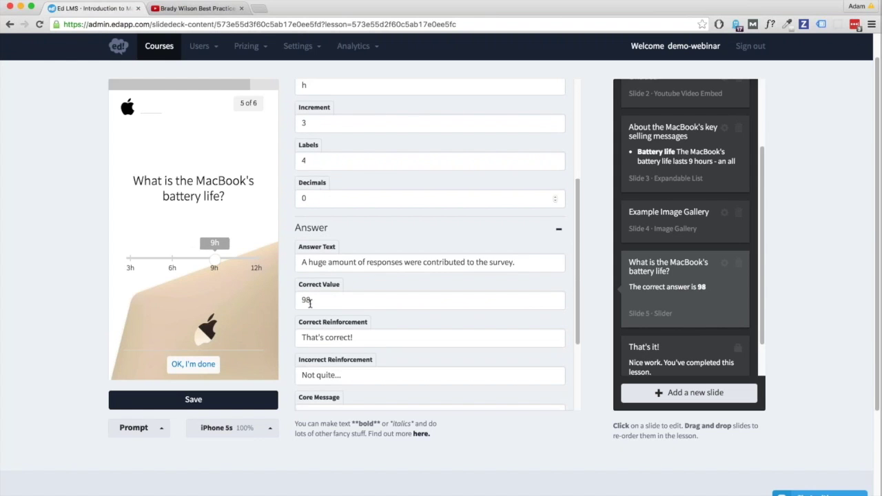
text(9)
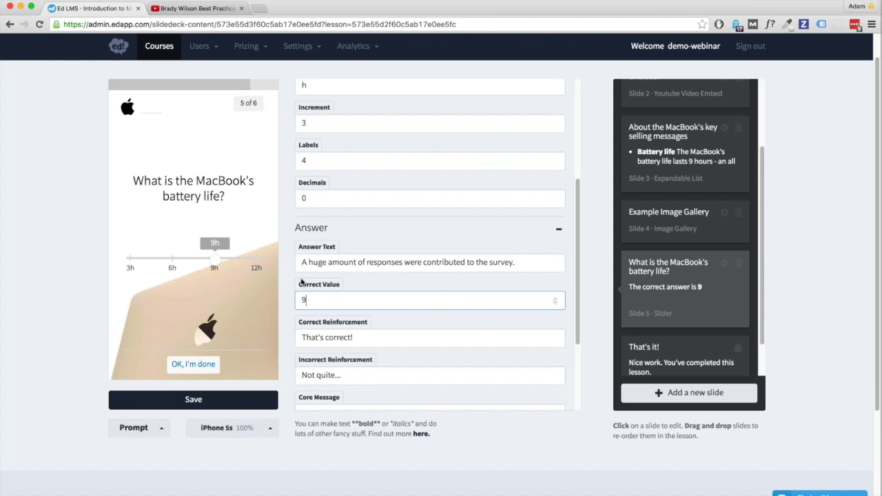
Step: Replace the slider's answer text with "The MacBook's battery life is 9 hours. You need to know this for more detail oriented customers."
text(The MacBook's battery life is 9 hours.  You need to know this for more detail oriented customers.)
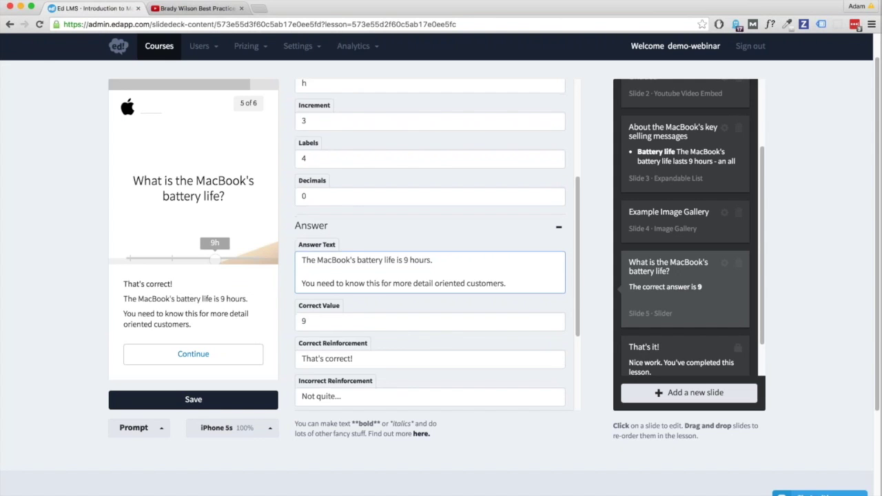
scroll(375, 334, down, 3)
scroll(374, 334, up, 4)
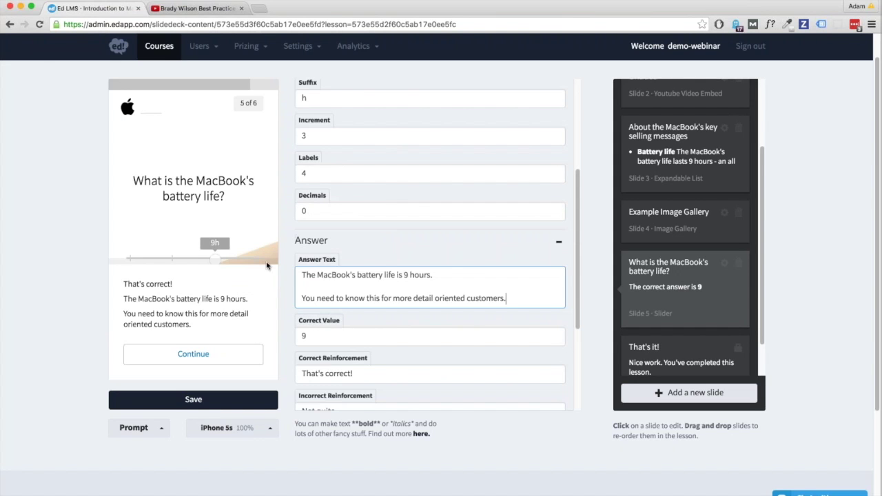
click(273, 301)
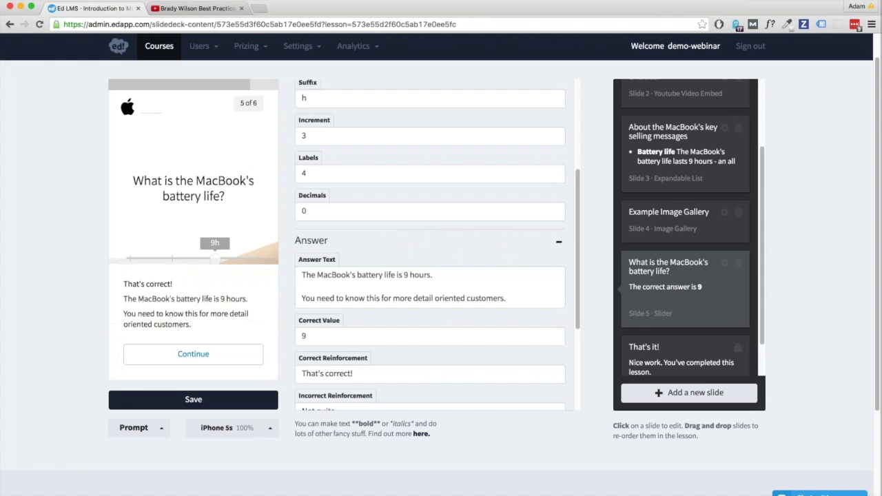
Step: Add a new slide after the battery life slider using the Missing Word concept template
click(724, 264)
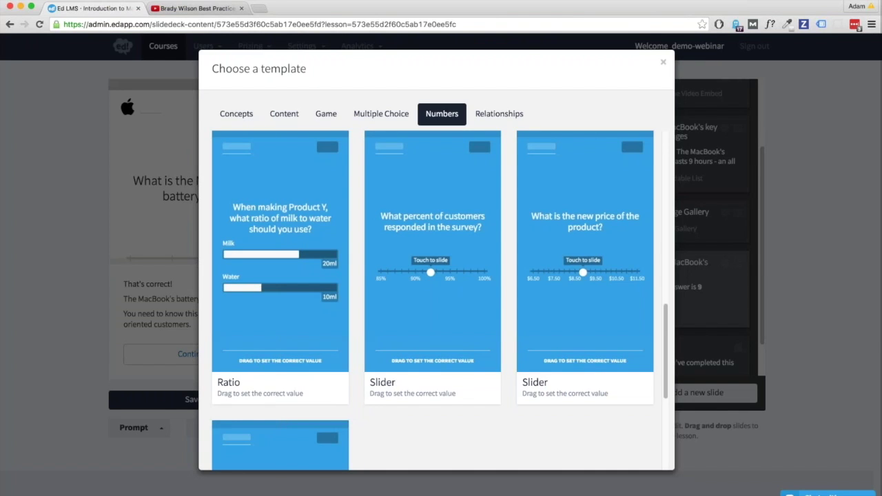
click(237, 114)
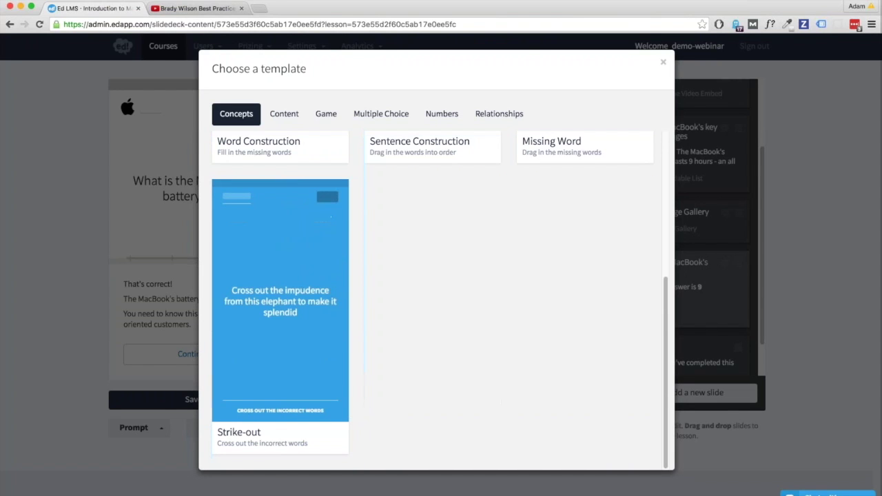
scroll(433, 296, up, 5)
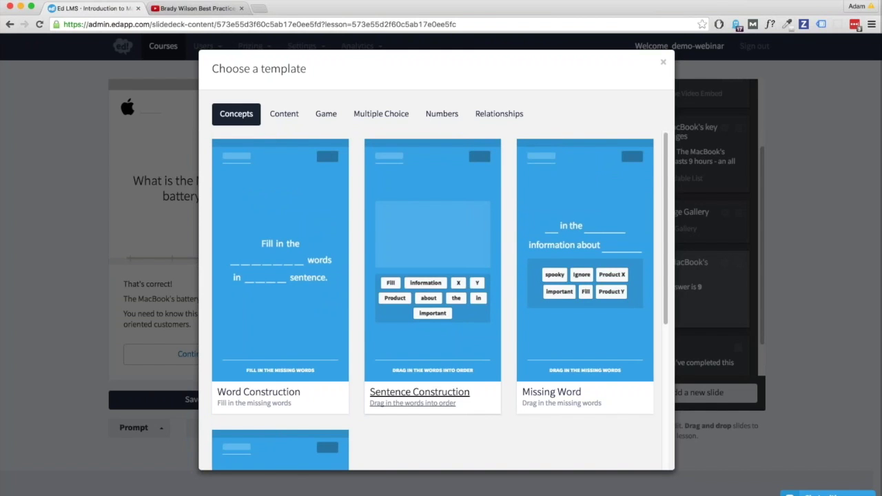
click(542, 398)
Step: Replace the Missing Word slide's title with "The MacBook has an all day battery life."
click(369, 101)
key(super+a)
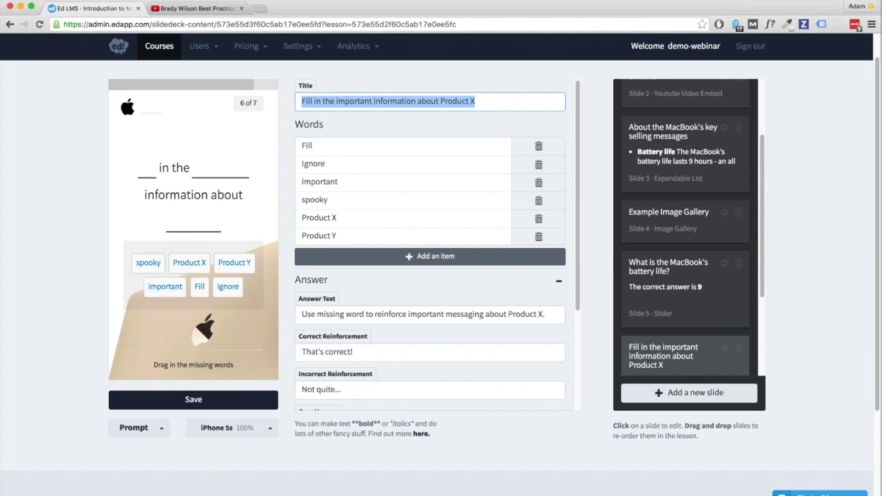
text(The Mac)
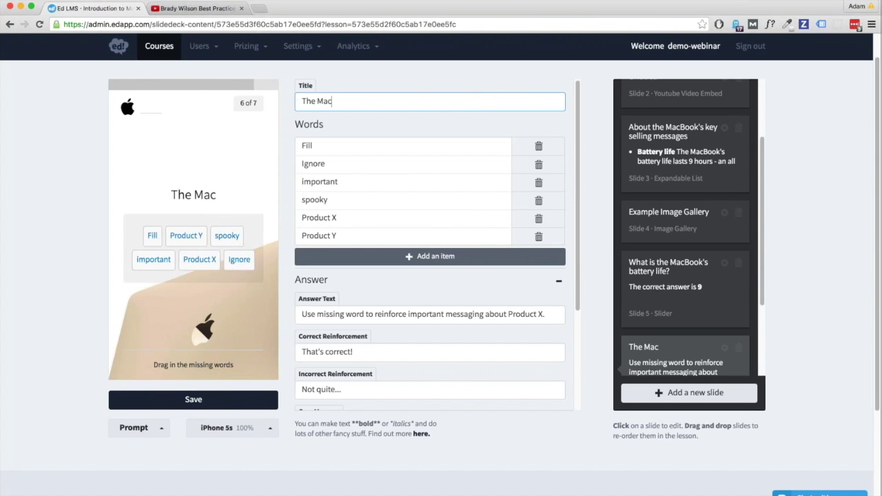
text(Book has an)
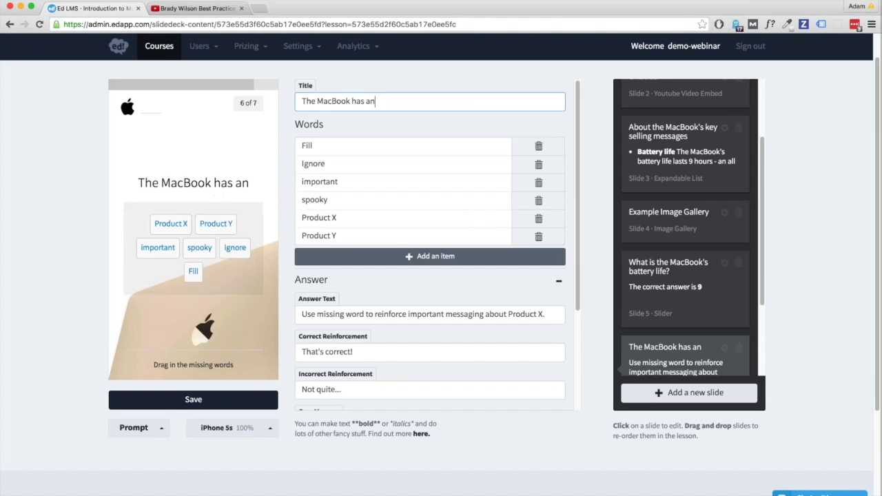
text( all day bat)
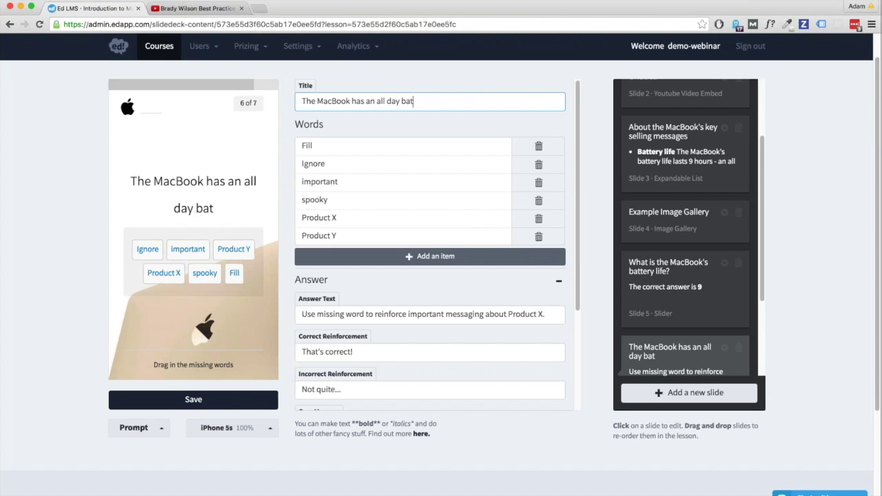
text(tery life.)
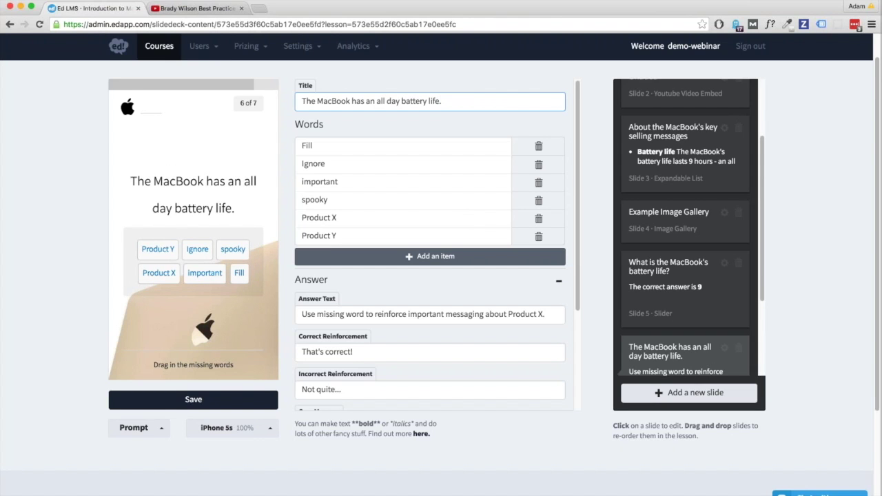
Step: Delete the template words "important", "spooky", "Product X" and "Product Y" from the word list
click(539, 236)
click(539, 200)
click(539, 199)
click(539, 182)
Step: Replace the first word in the list with "all day"
click(354, 147)
double_click(354, 149)
text(all)
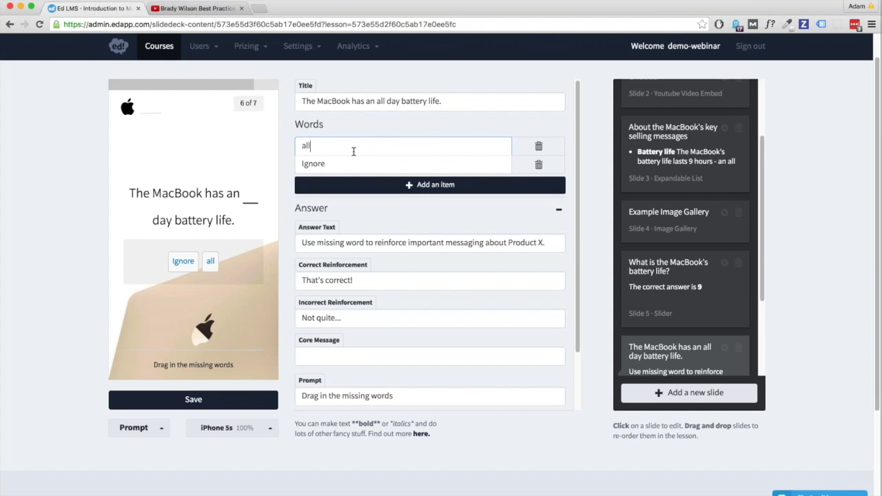
text( day)
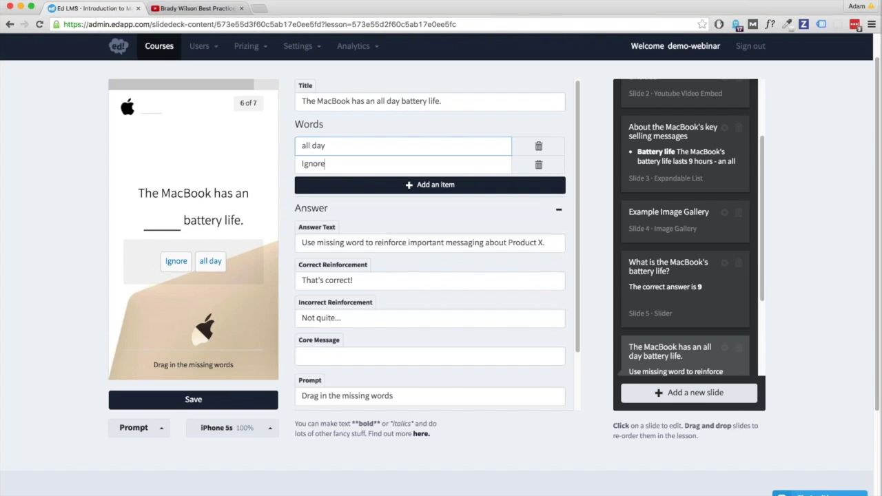
key(Tab)
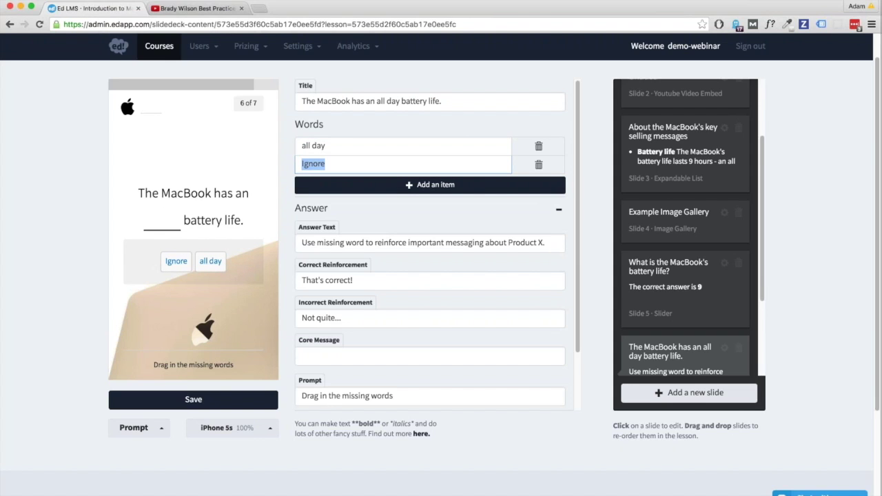
Step: Extend the slide's title to read "The MacBook has an all day battery life of nine hours."
click(440, 101)
text(of )
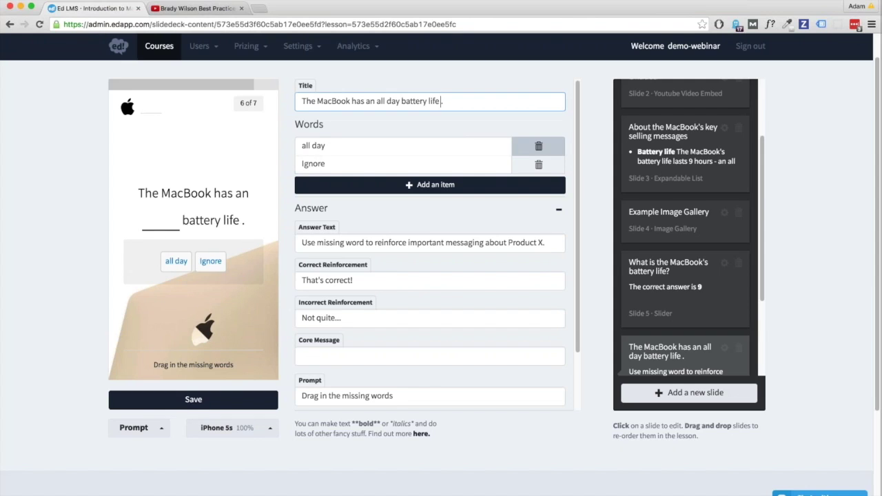
text(9 hours)
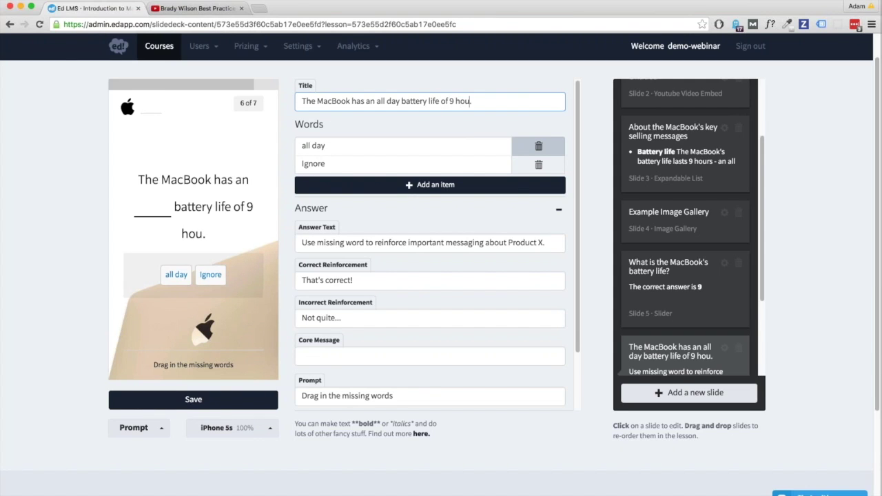
key(BackSpace)
key(BackSpace)
key(BackSpace)
key(BackSpace)
key(BackSpace)
key(BackSpace)
key(BackSpace)
text(nine hours)
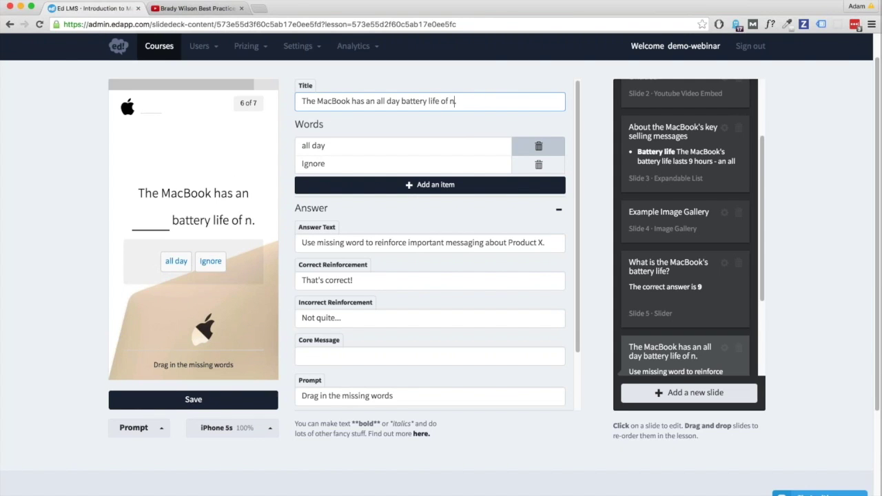
Step: Replace the second word with "nine" and place "all day" and "nine" into their blanks in the phone preview
double_click(424, 164)
text(nine)
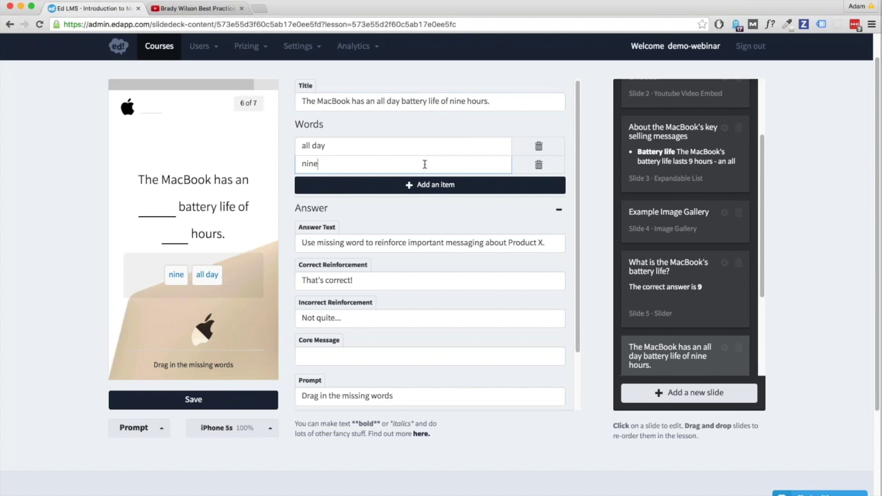
drag(205, 275, 167, 214)
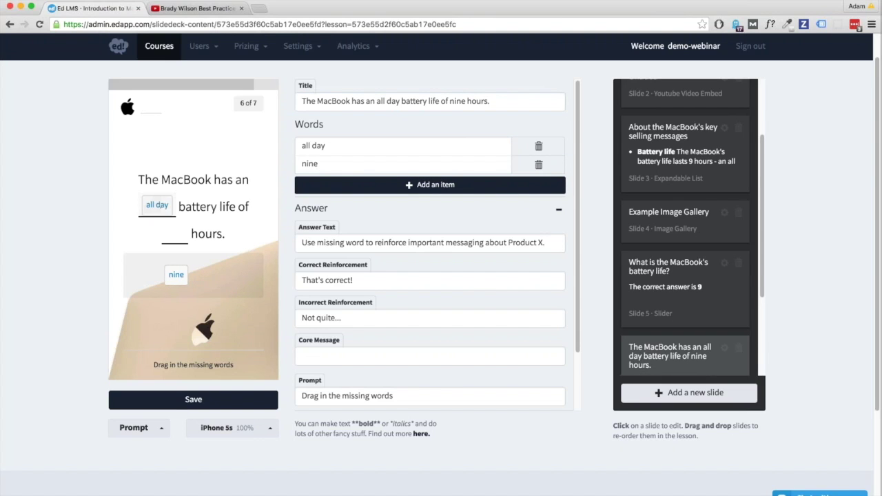
drag(176, 275, 172, 240)
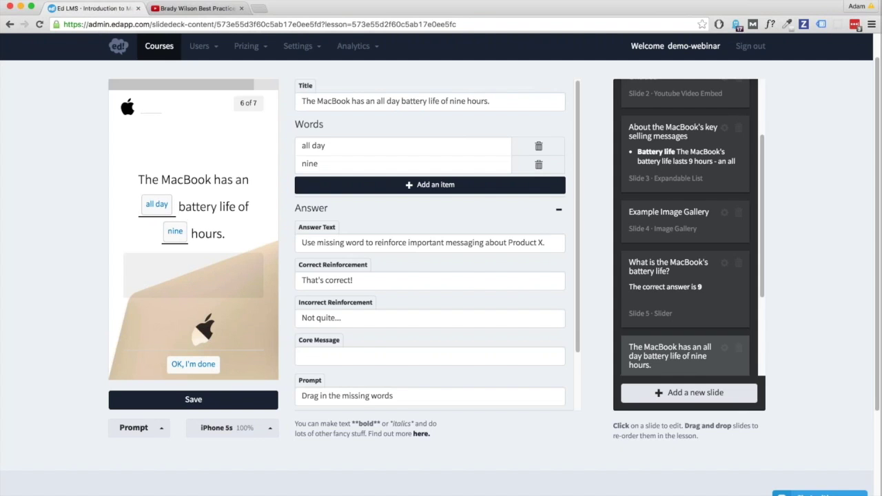
Step: Add two more items to the word list below "nine"
click(378, 184)
text(important)
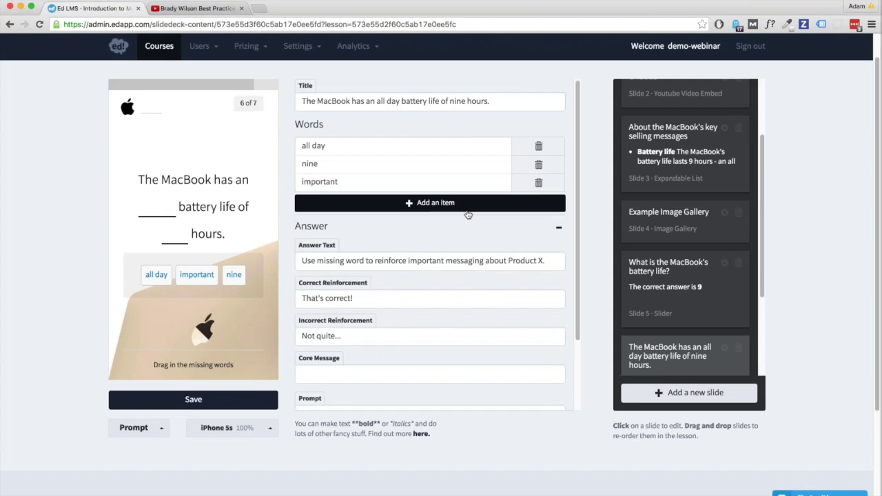
click(379, 200)
text(spooky)
Step: Clear the fourth word and replace the third word with "eight"
double_click(378, 199)
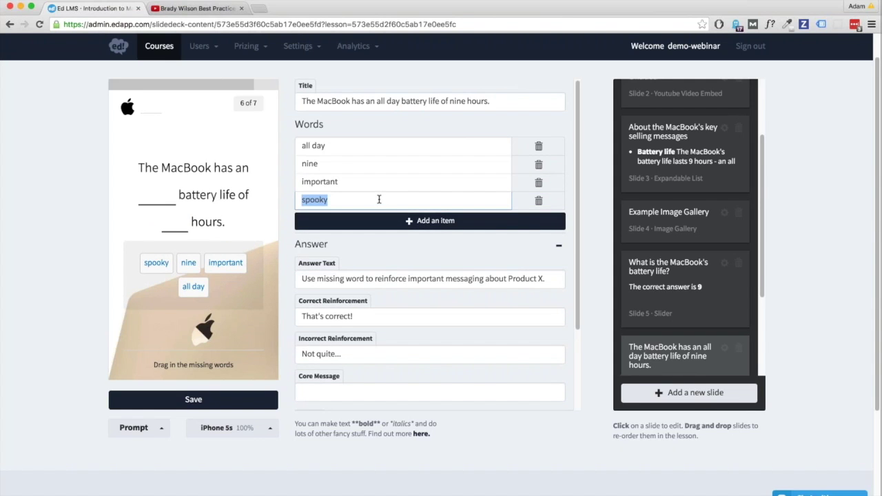
key(BackSpace)
key(shift+Tab)
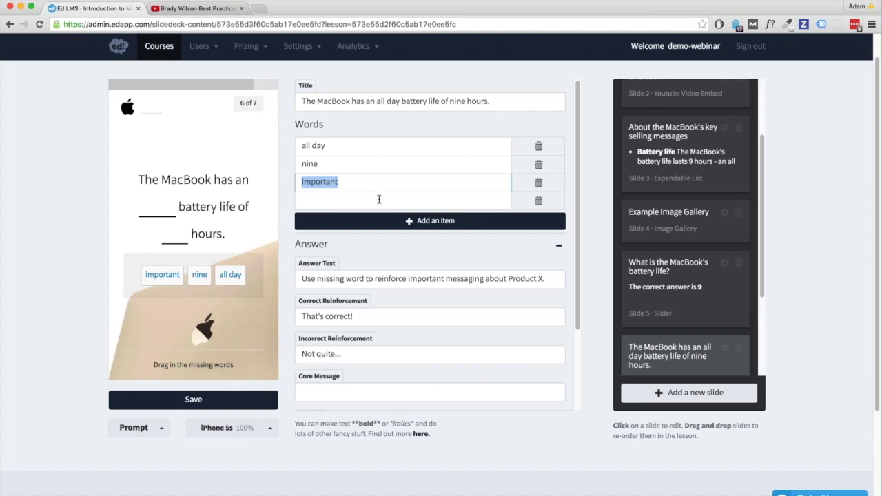
text(eight)
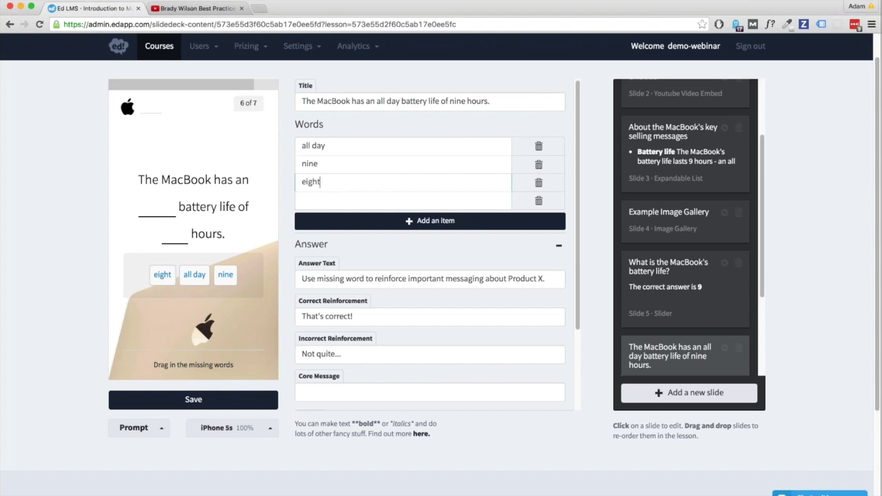
Step: Try "nine" and "eight" in the preview's second blank, and set the fourth word to "okay"
drag(225, 274, 172, 234)
drag(162, 274, 172, 236)
click(403, 200)
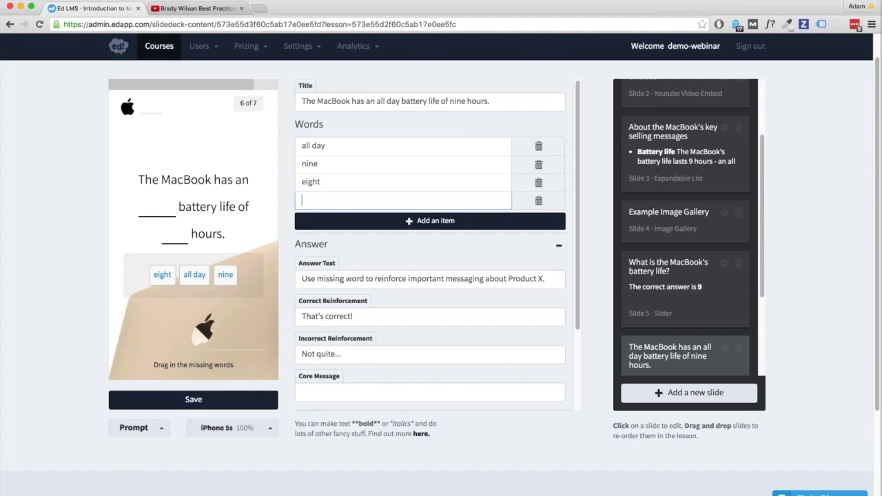
text(okay)
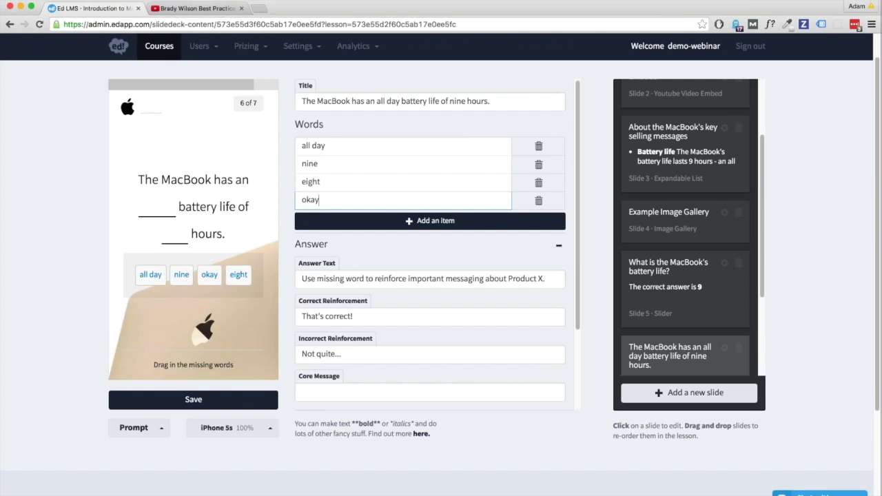
Step: Test the missing-word preview by placing "okay" in the first blank, replacing it with "all day", and putting "nine" in the second
drag(209, 275, 157, 205)
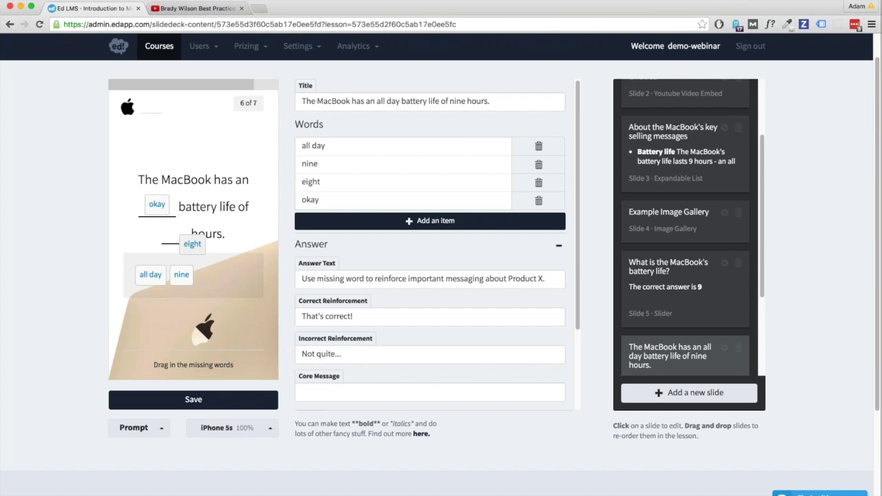
drag(150, 275, 157, 205)
drag(182, 274, 176, 234)
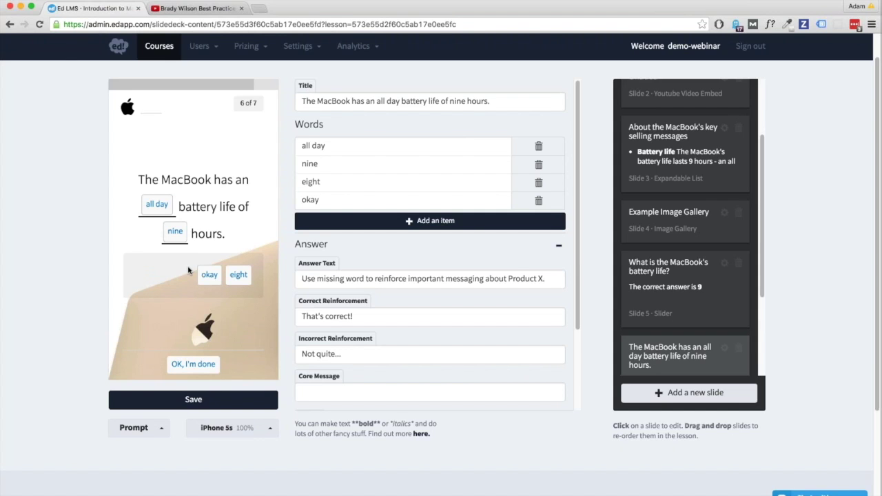
Step: Delete the decoy words "okay" and "eight" from the slide's word list
double_click(364, 184)
click(538, 200)
click(538, 182)
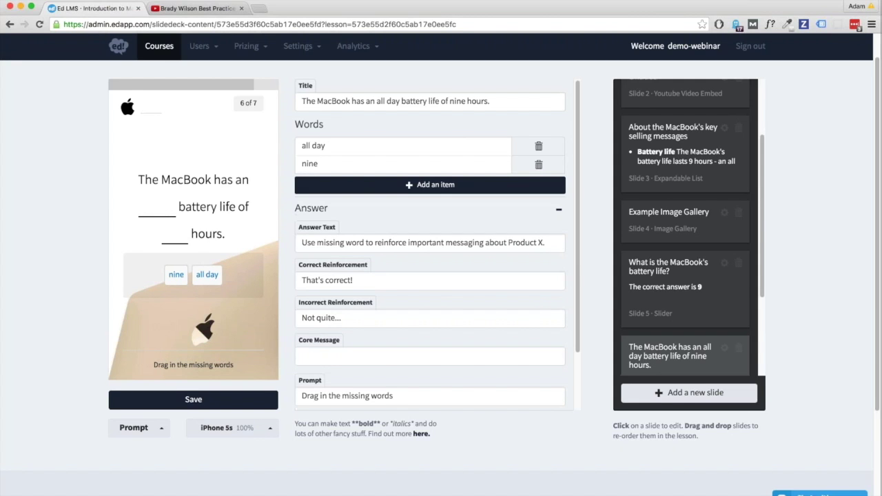
Step: Replace the first word "all day" with "has" and clear the second word entry
double_click(385, 147)
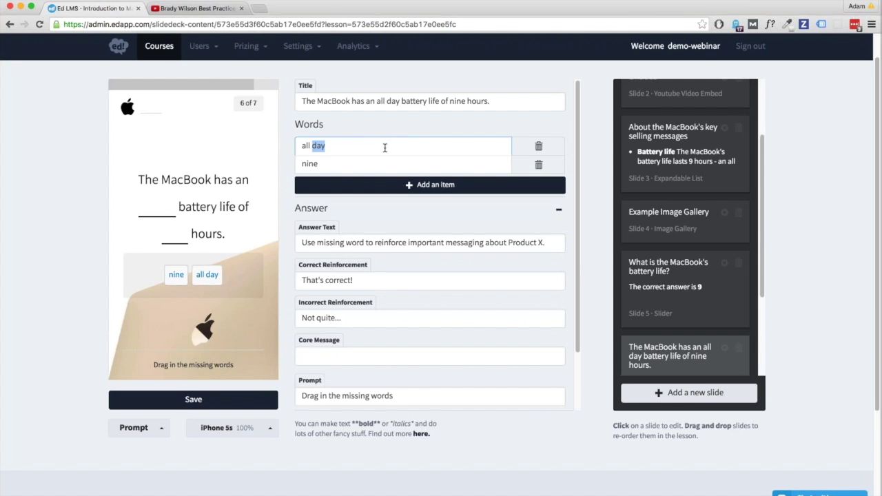
triple_click(384, 148)
text(h)
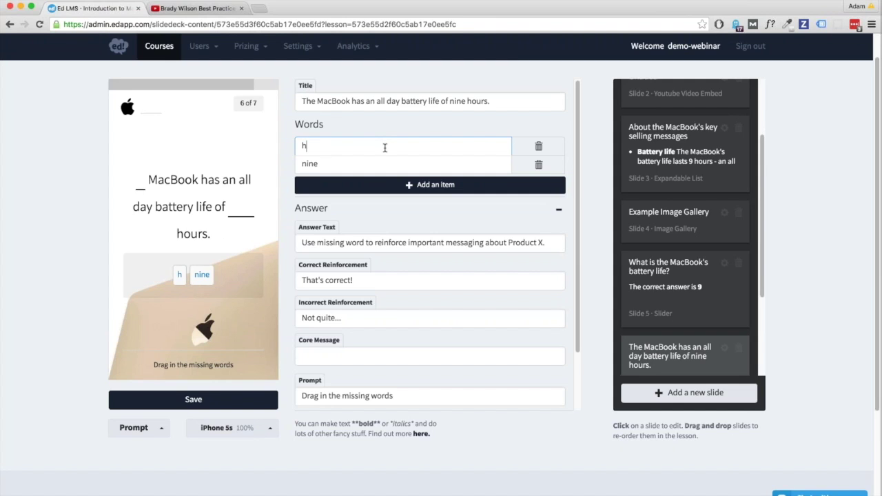
text(as)
key(Tab)
key(BackSpace)
key(BackSpace)
key(BackSpace)
key(BackSpace)
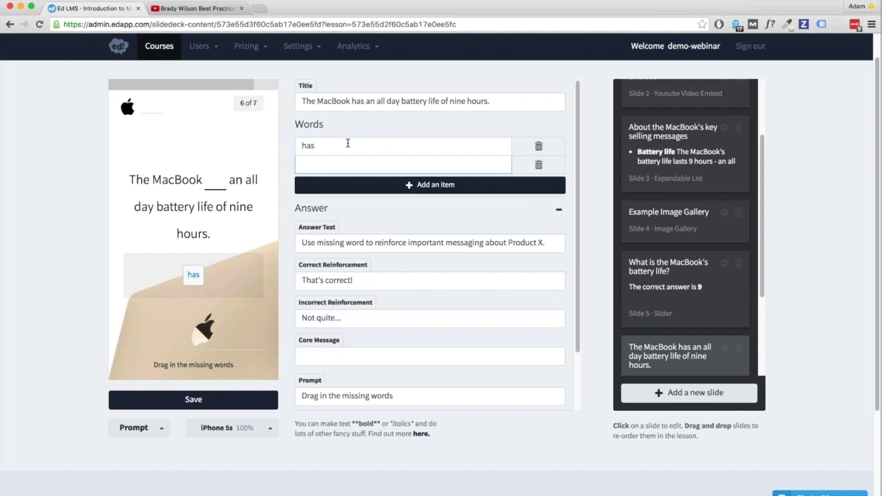
Step: Enter "hasn't got" as the second word and extend the first word to "has an"
key(shift+Tab)
key(shift+Tab)
click(371, 165)
text(hasn;t)
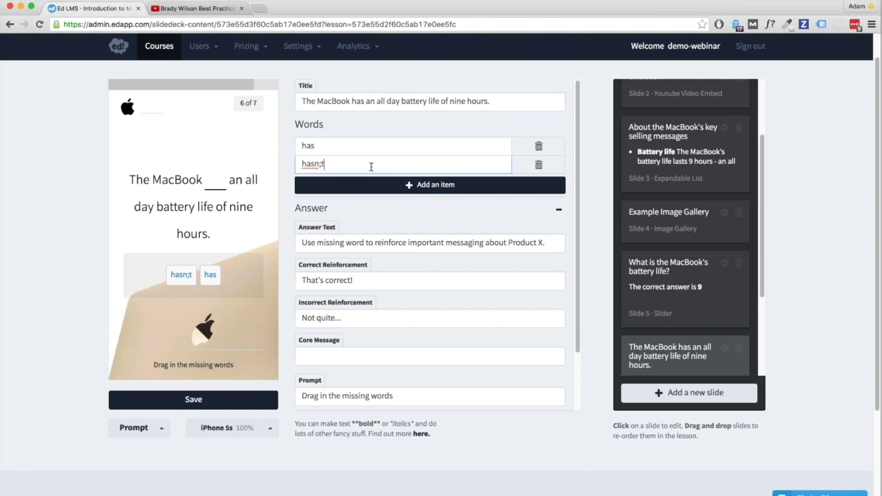
key(BackSpace)
key(BackSpace)
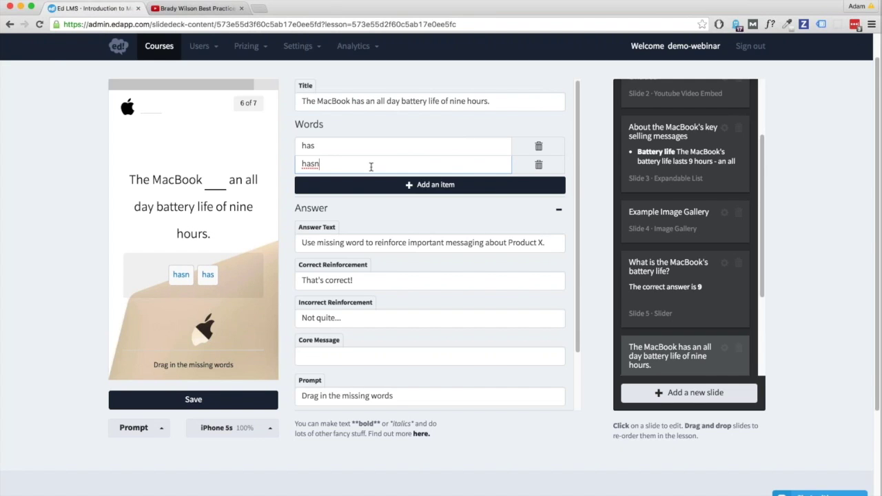
text('t got)
click(366, 145)
text(an)
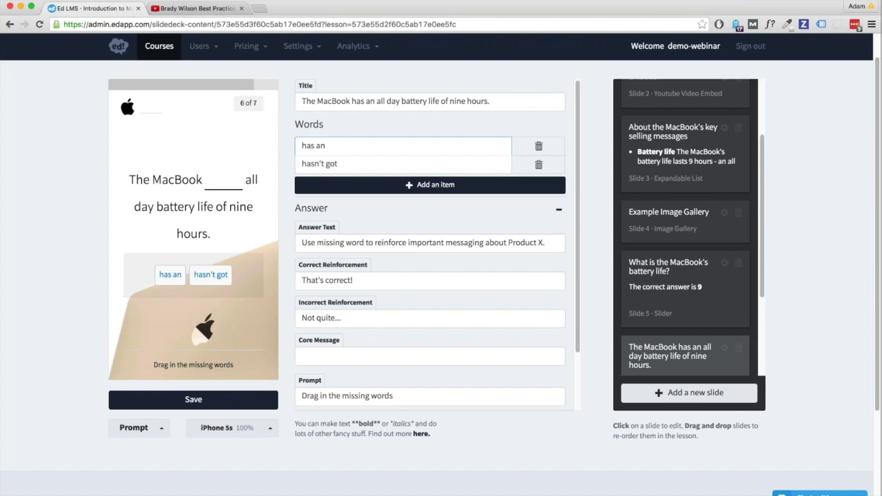
Step: Try the answer "hasn't got" in the preview sentence's blank and take it back out
scroll(376, 313, down, 1)
scroll(376, 313, down, 1)
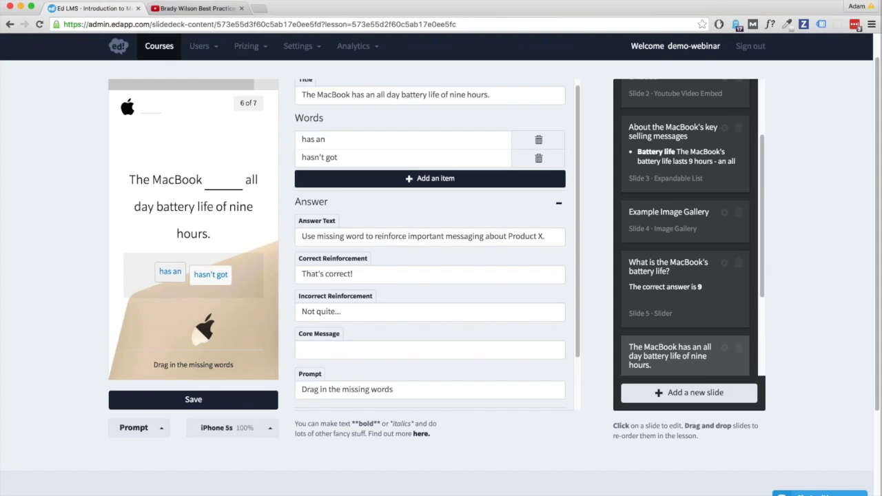
drag(210, 274, 222, 180)
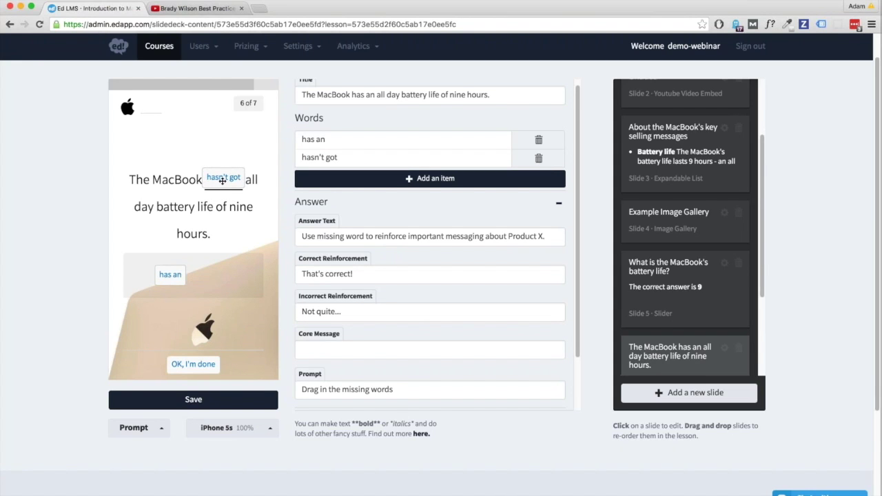
click(222, 179)
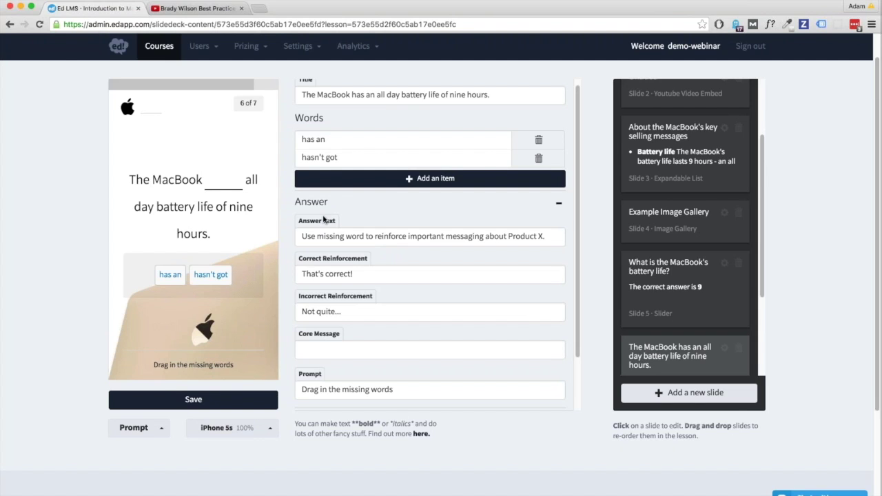
Step: Change the slide's prompt to "Drag in the correct words" and try "has an" in the preview's blank
scroll(323, 220, down, 2)
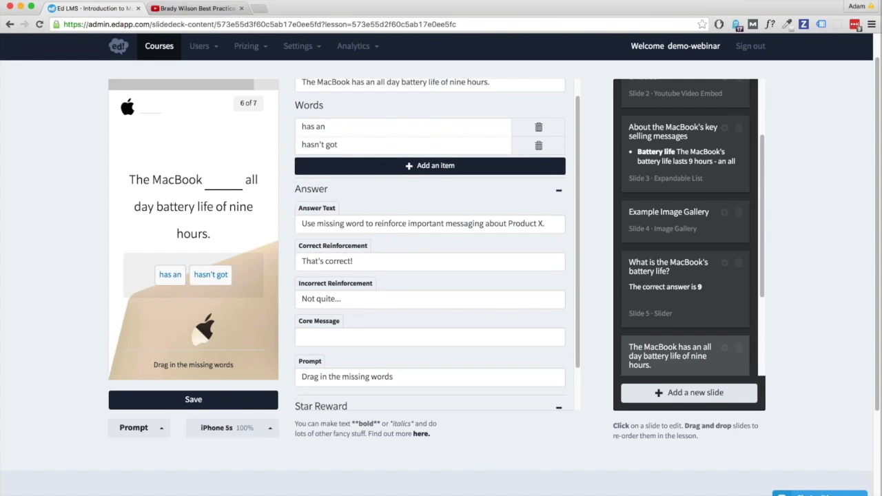
scroll(437, 242, down, 2)
double_click(355, 337)
text(coo)
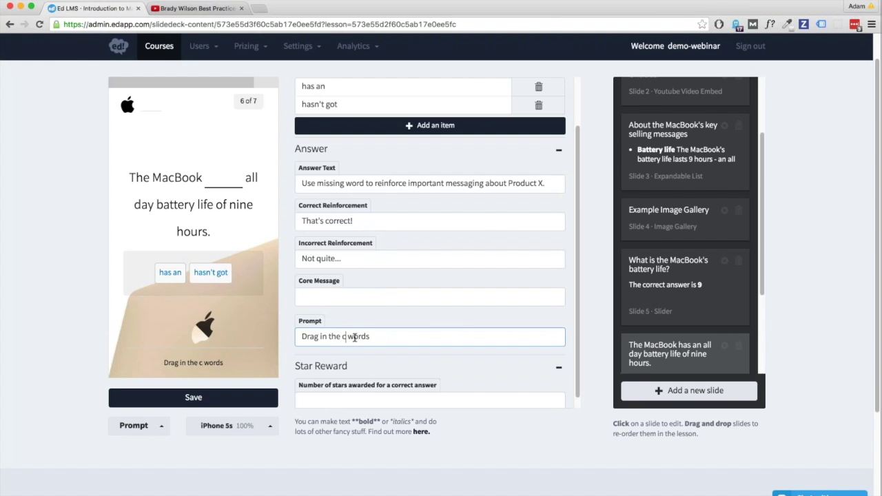
key(BackSpace)
text(rrect)
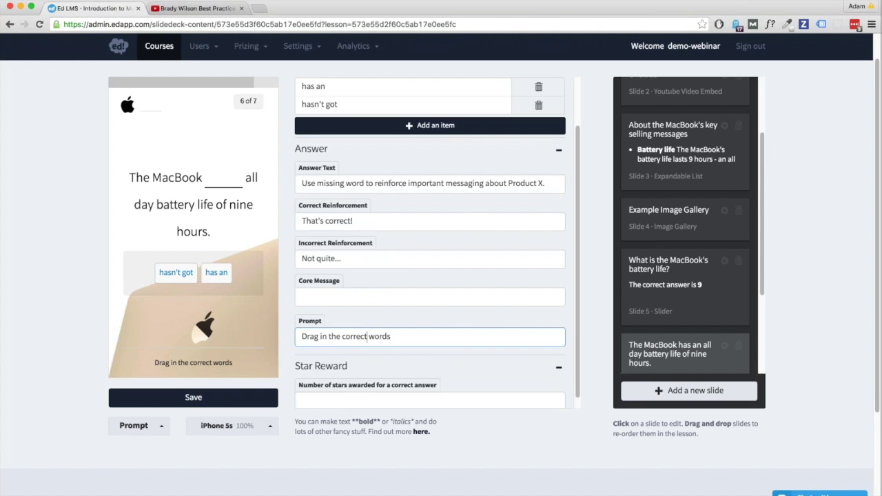
drag(215, 272, 223, 177)
drag(226, 255, 172, 280)
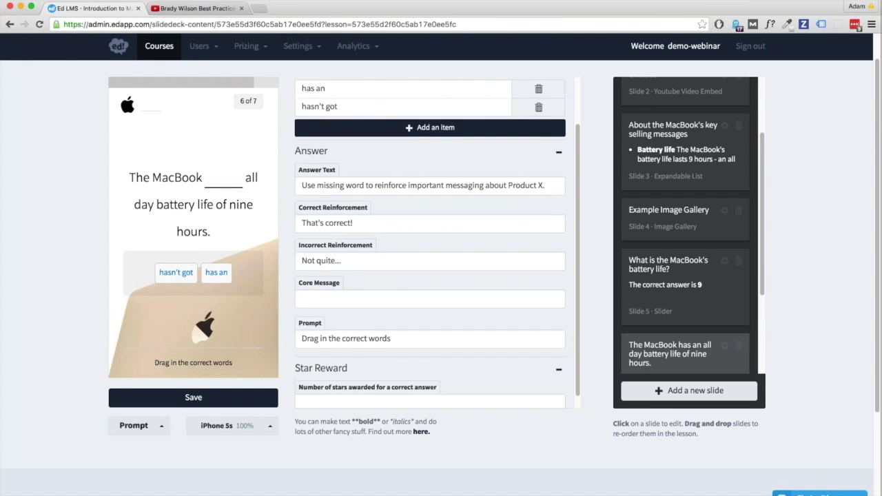
Step: Copy the full title sentence of the missing-word slide
scroll(310, 279, up, 2)
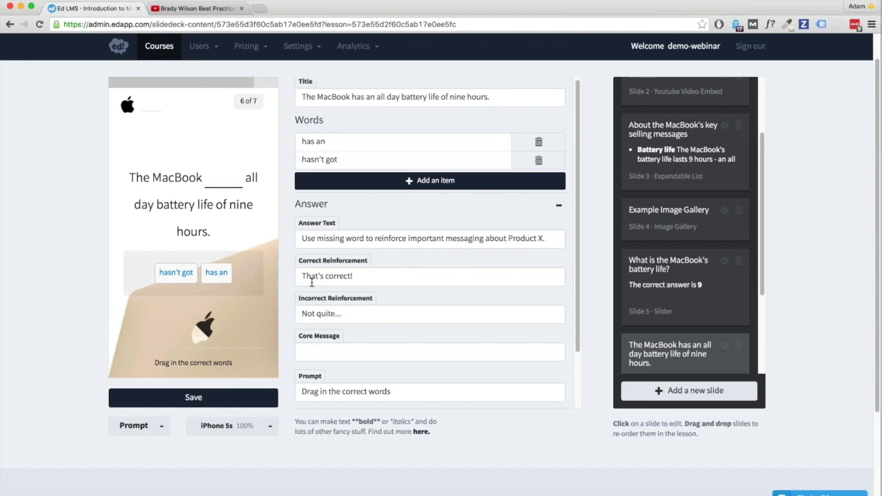
click(404, 97)
key(super+a)
key(ctrl+c)
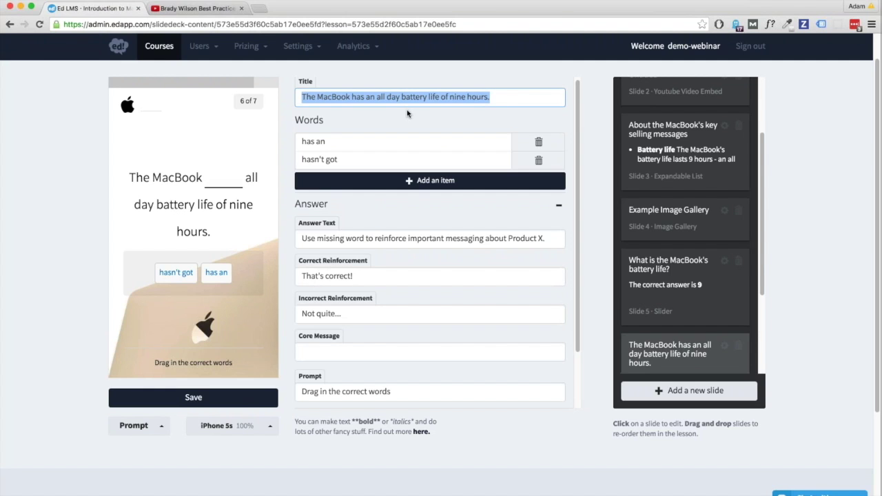
Step: Switch slide 6 to the Strike-out template from the Concepts category
scroll(686, 310, down, 2)
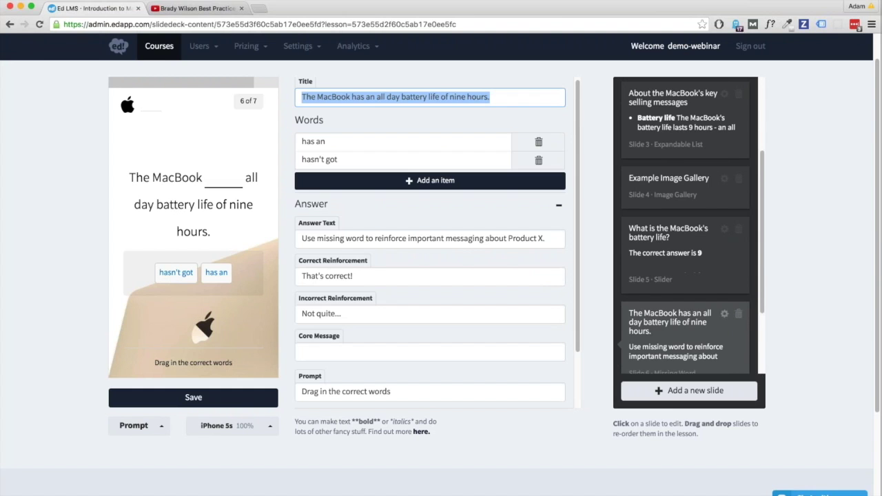
click(696, 390)
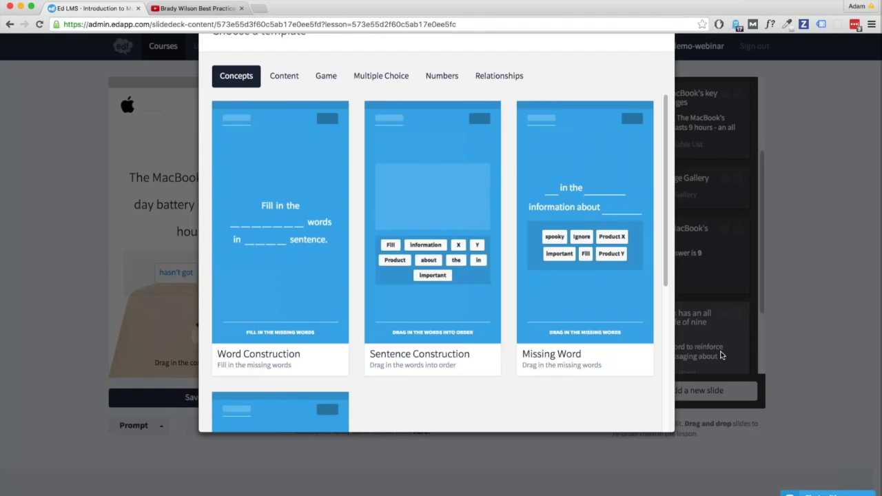
scroll(481, 361, down, 3)
scroll(481, 361, down, 3)
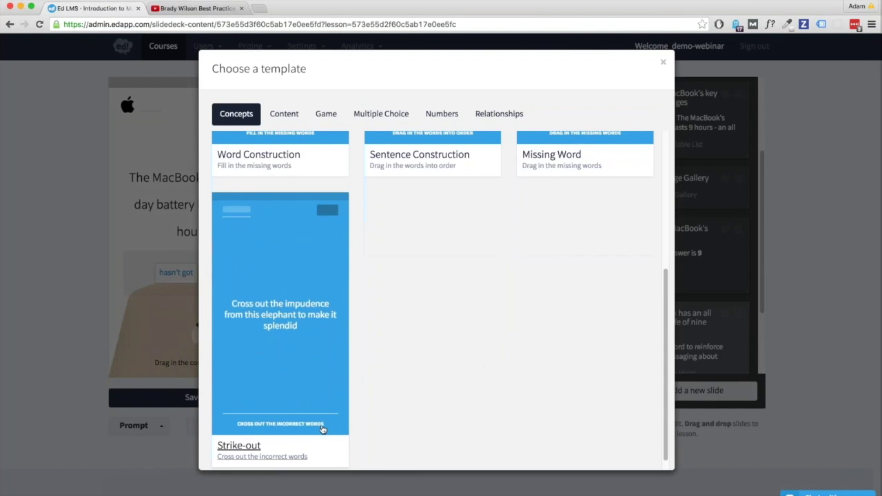
click(266, 456)
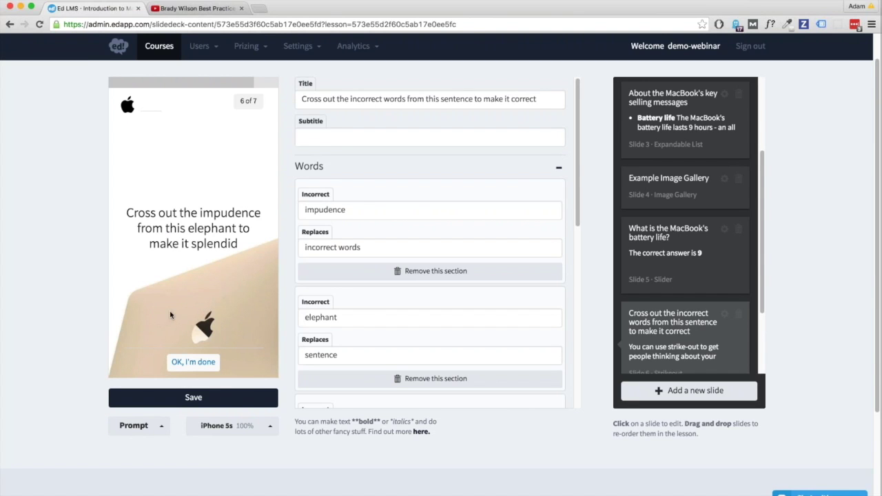
Step: Test the strike-out preview by crossing out "impudence", "splendid" and "elephant" in the sample sentence
drag(128, 220, 265, 218)
drag(166, 252, 223, 252)
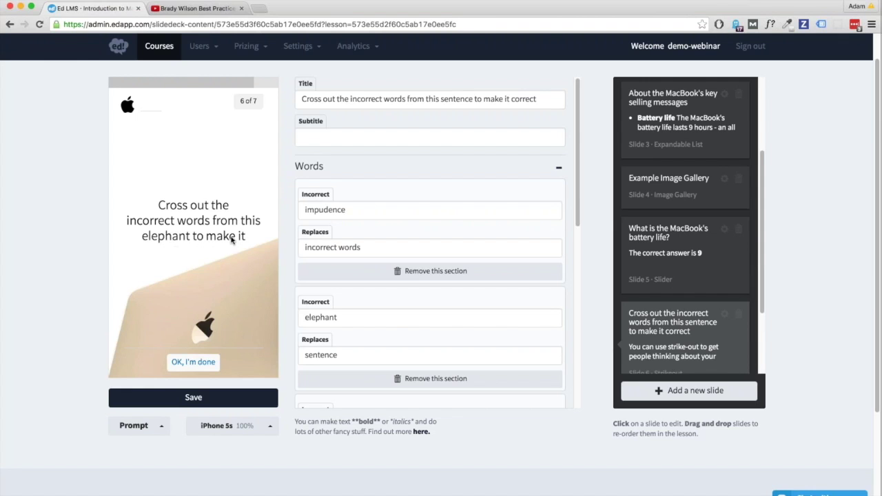
drag(141, 236, 241, 221)
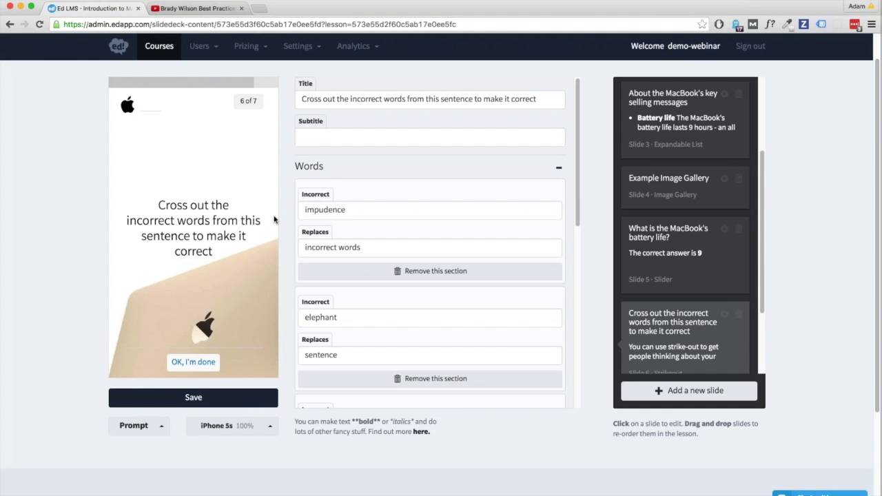
Step: Replace the strike-out slide's title with the copied sentence "The MacBook has an all day battery life of nine hours."
triple_click(374, 97)
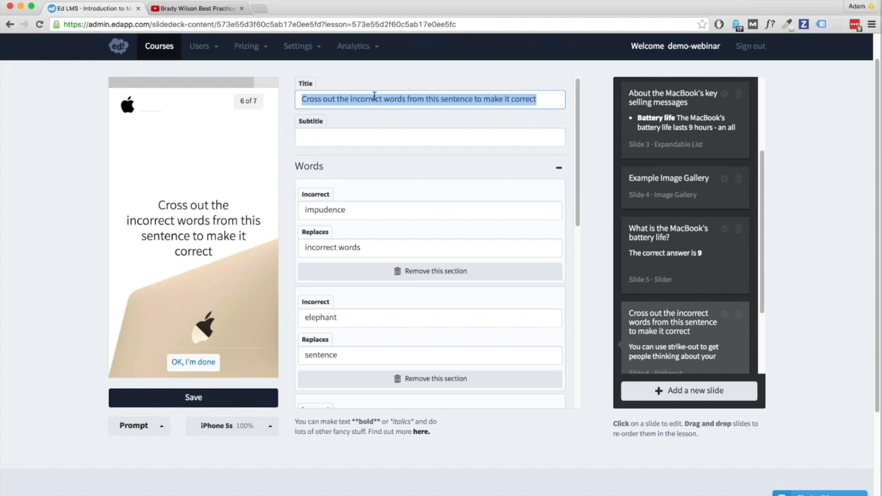
key(ctrl+v)
triple_click(380, 95)
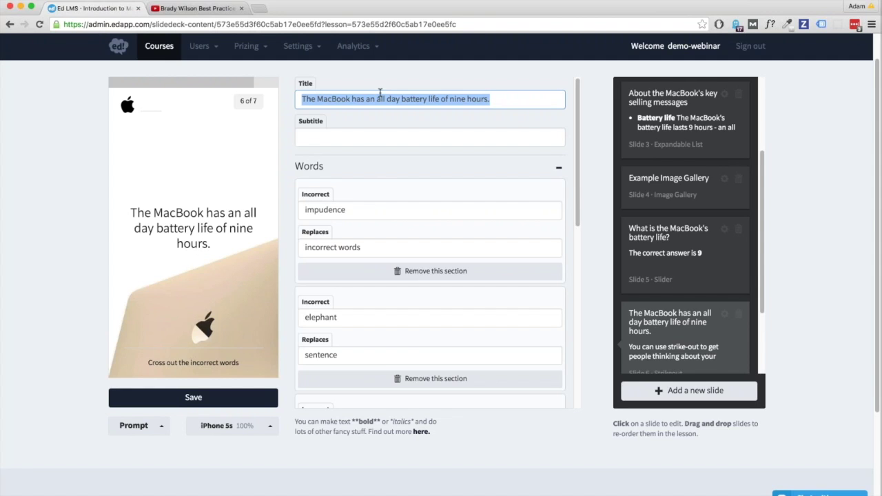
click(377, 100)
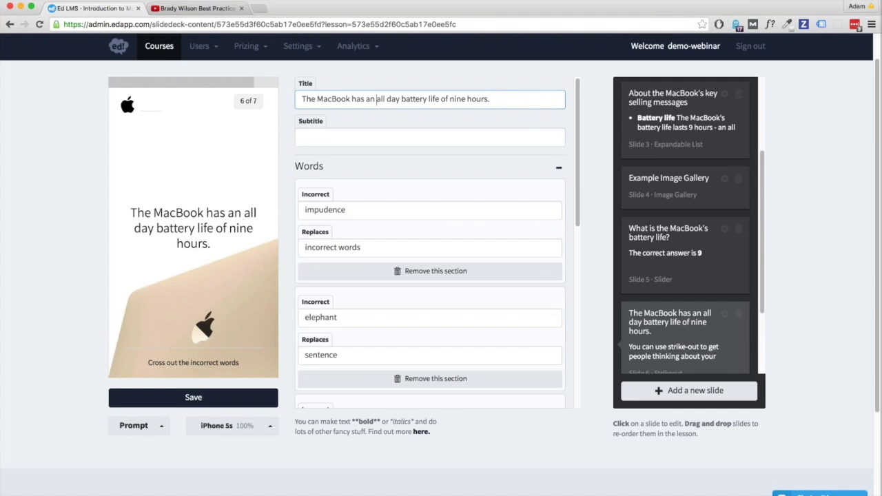
Step: Remove the last two word sections, including the "elephant" one, leaving only the first incorrect-word section
scroll(473, 339, down, 5)
click(448, 308)
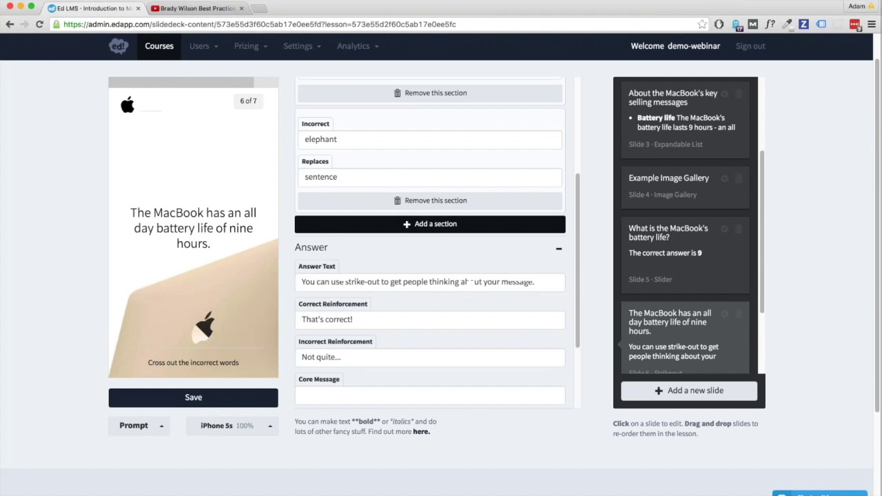
click(455, 200)
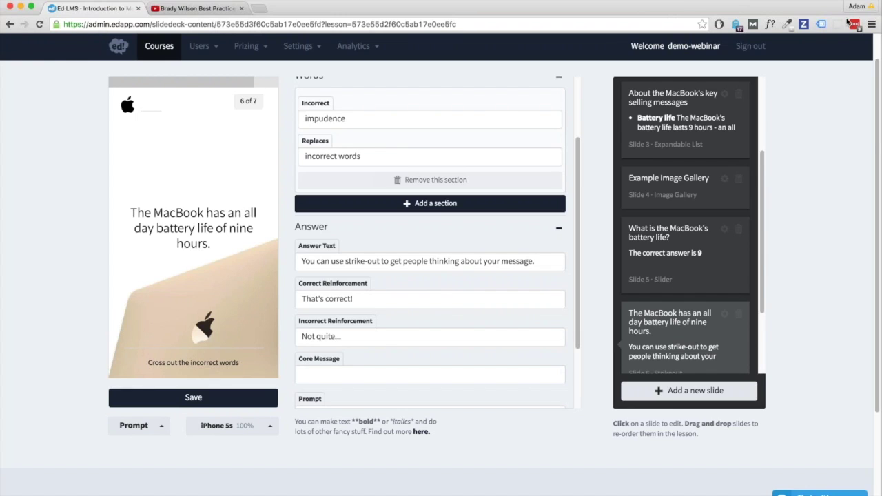
Step: Set the remaining word section so that the incorrect word "four" replaces "nine"
scroll(378, 162, up, 1)
double_click(364, 123)
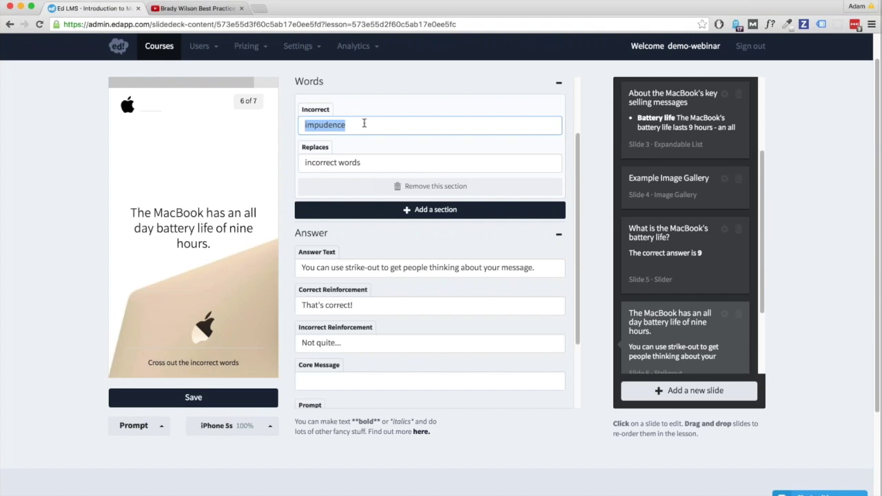
text(nin)
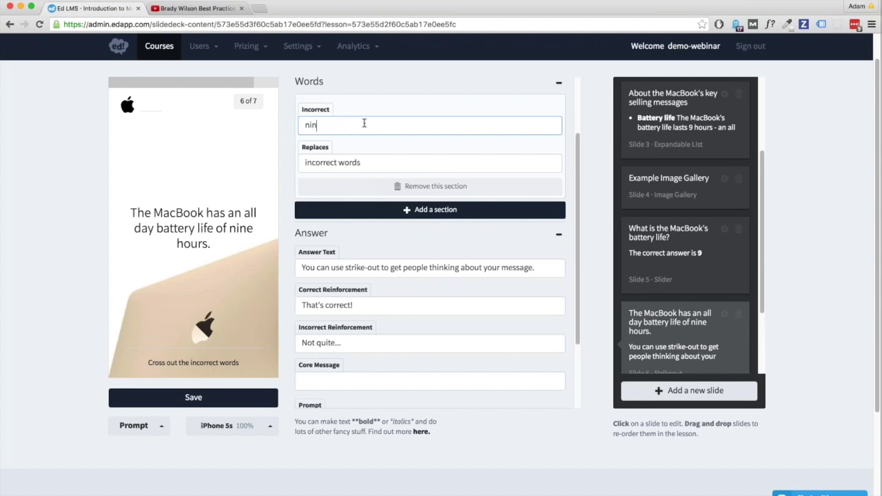
key(BackSpace)
key(BackSpace)
key(BackSpace)
key(Tab)
key(super+a)
text(nine)
click(364, 123)
text(four)
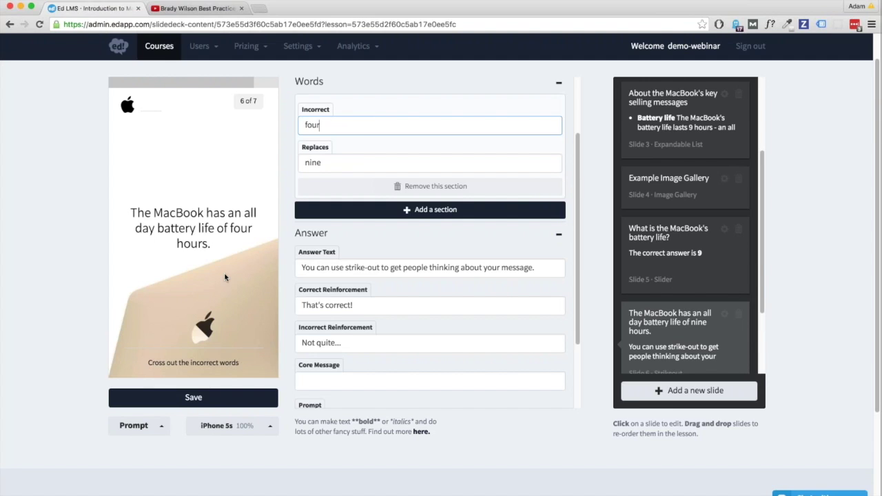
Step: Test the slide in the preview by crossing out "four" and submitting the answer
click(242, 228)
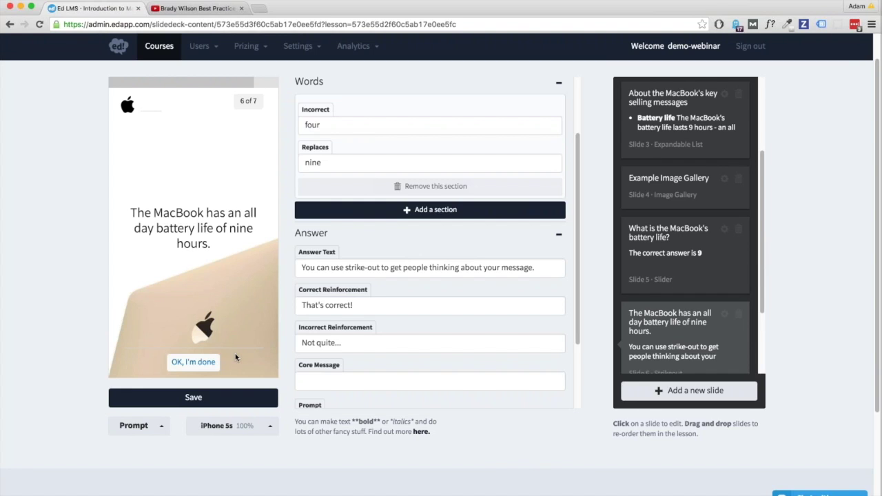
click(210, 361)
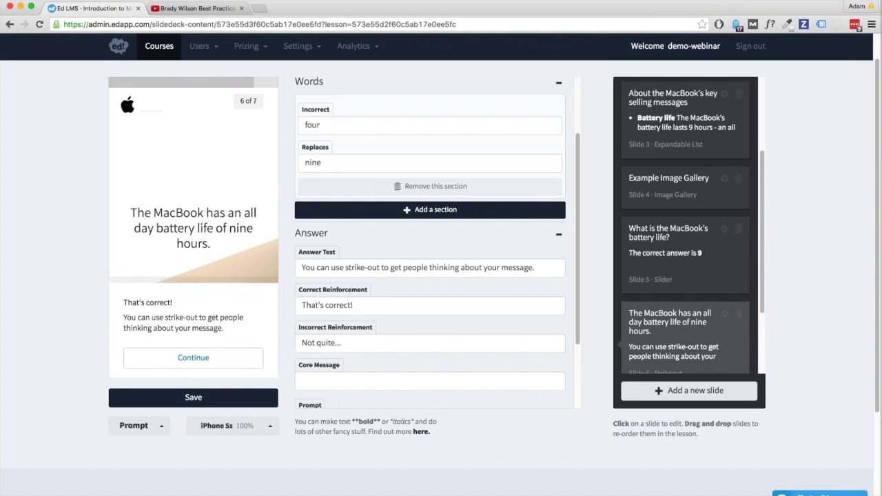
Step: Replace the strike-out slide's answer text with "Always remember to mention the all day battery life of the MacBook."
triple_click(378, 269)
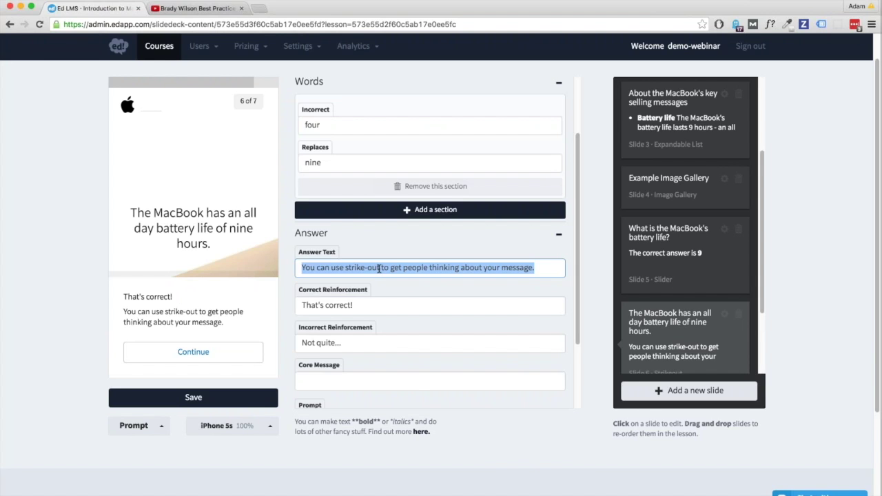
text(Alwa)
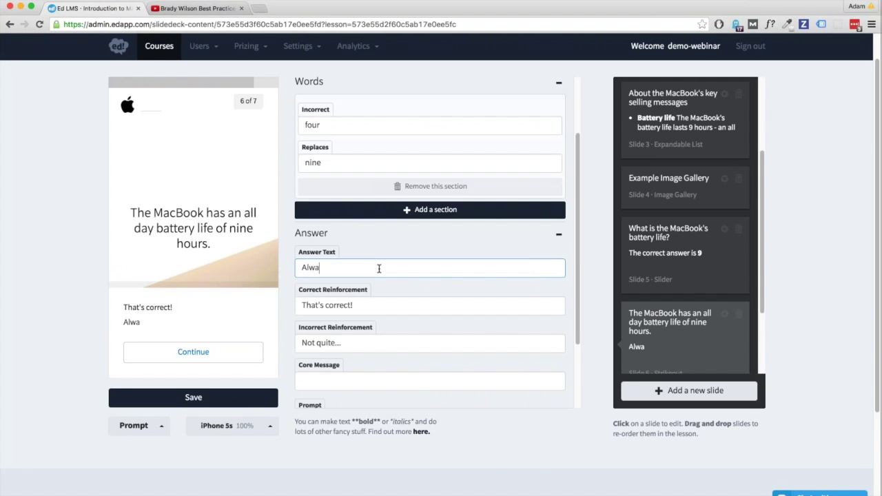
text(ys remember to m)
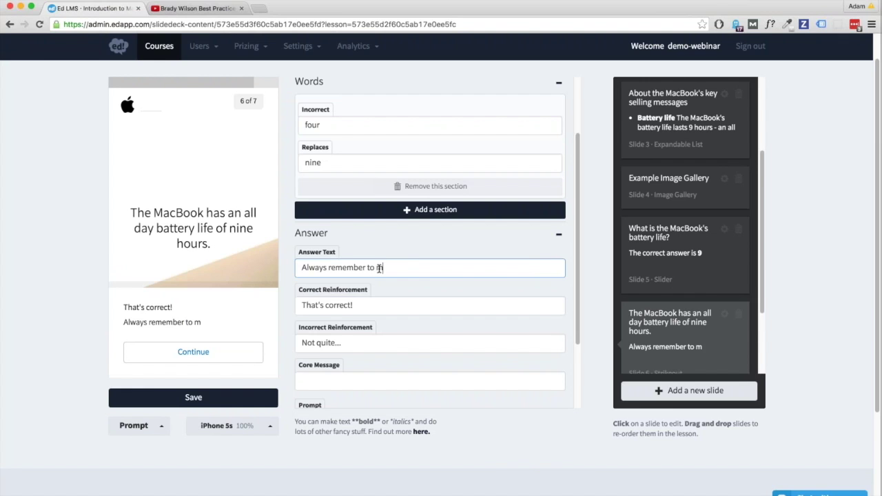
text(ention the all)
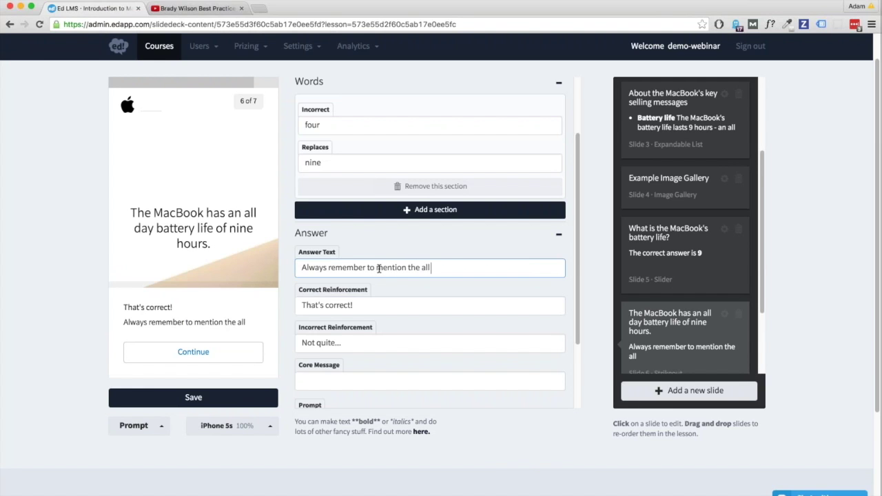
text( day battery life)
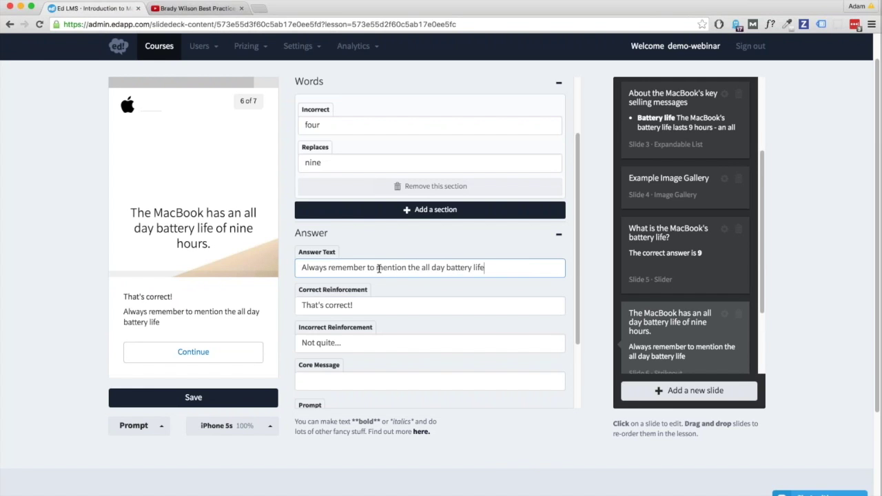
text( of the MacBook.)
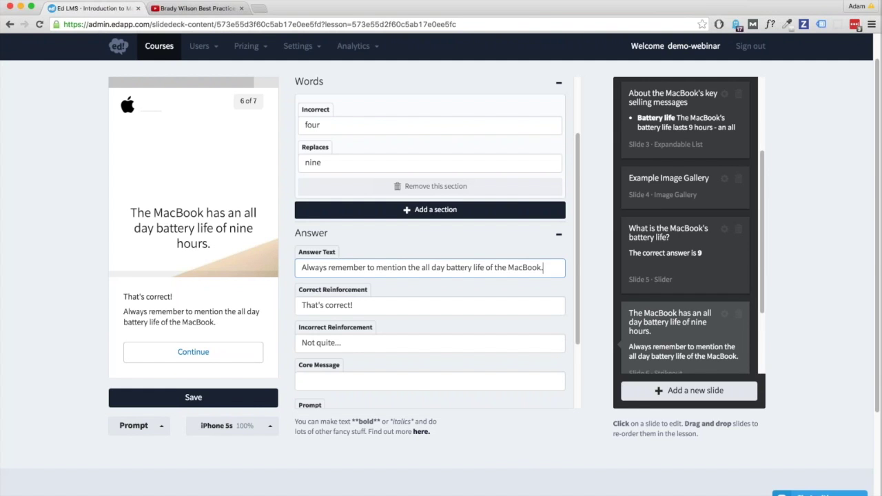
Step: Add a new slide using the true-or-false Multiple Choice template
scroll(477, 309, down, 1)
scroll(476, 310, down, 1)
scroll(655, 306, down, 1)
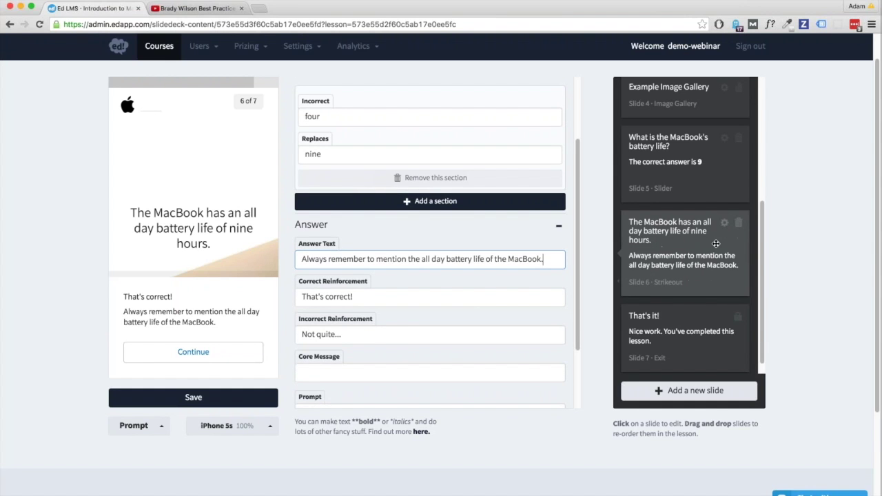
click(692, 391)
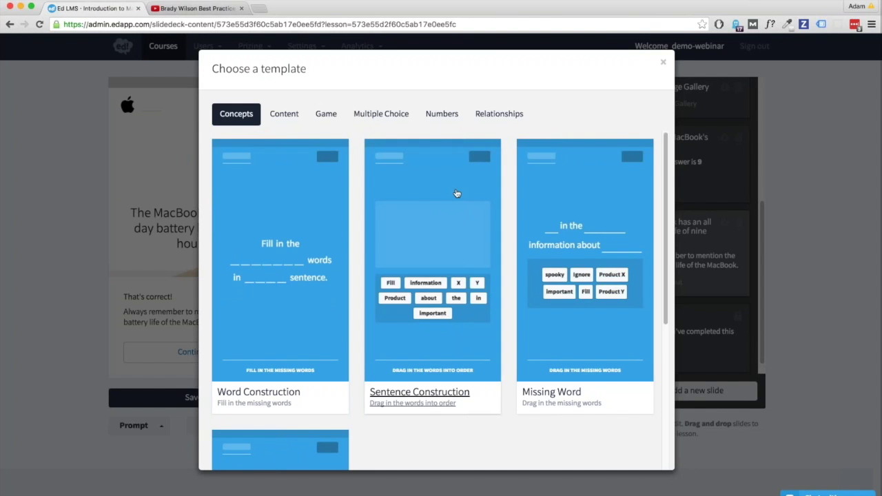
click(400, 116)
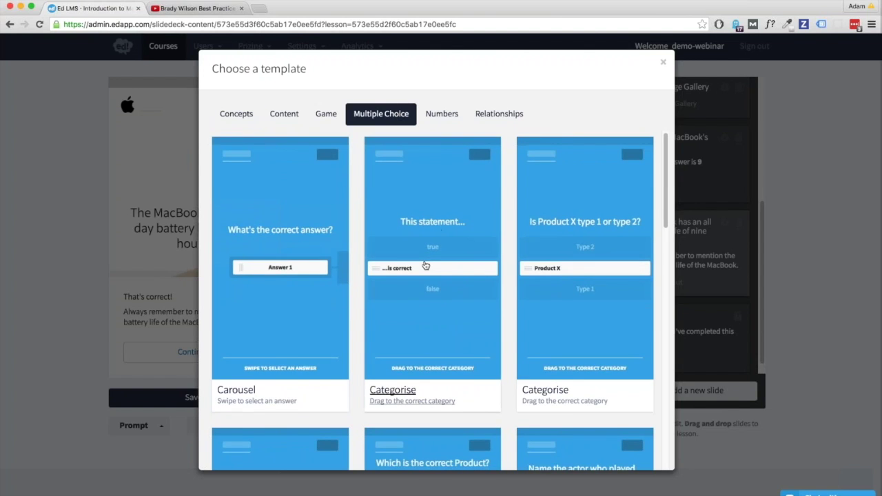
scroll(420, 273, down, 7)
scroll(416, 283, down, 3)
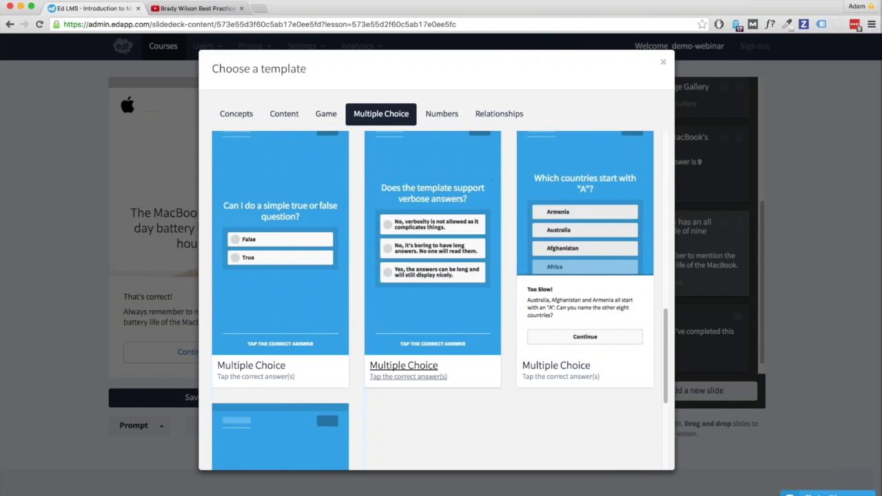
click(273, 383)
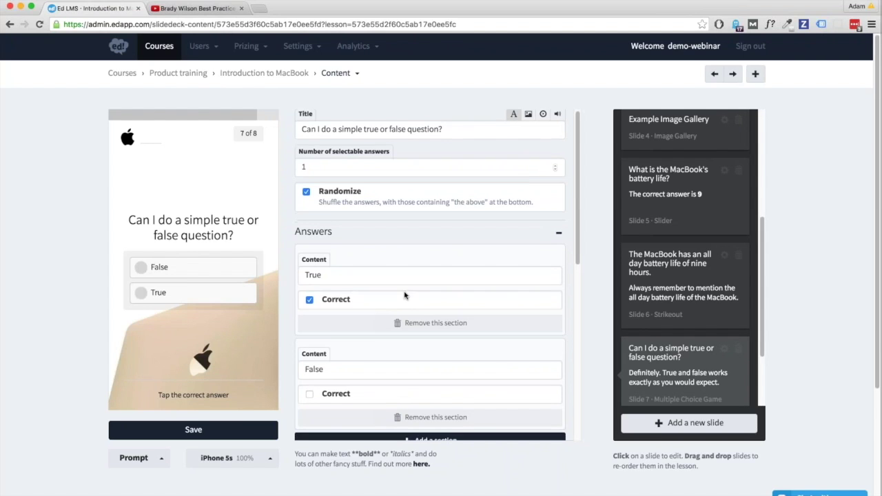
Step: Replace the new slide's title with "The MacBook is the lightest Mac notebook yet."
triple_click(389, 130)
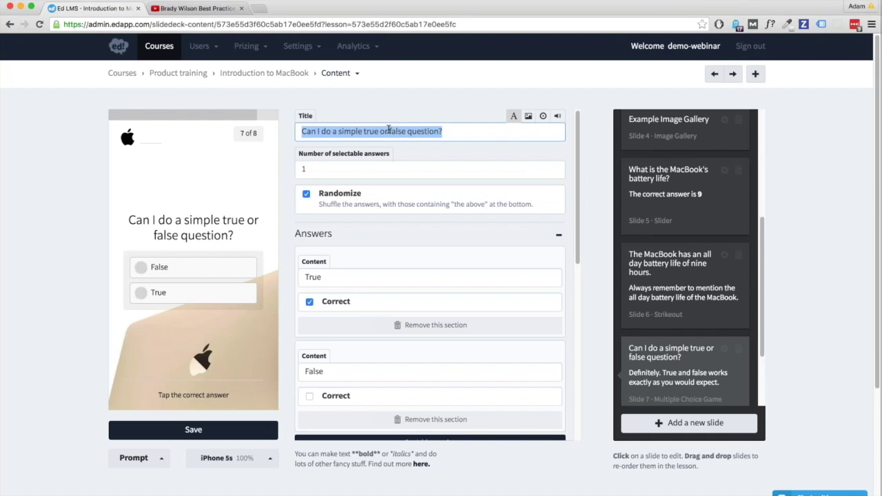
text(T)
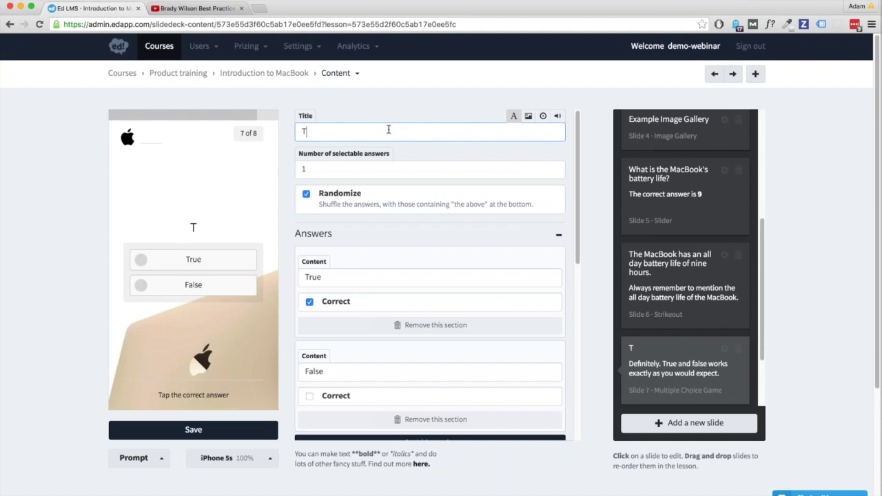
text(he MacBook)
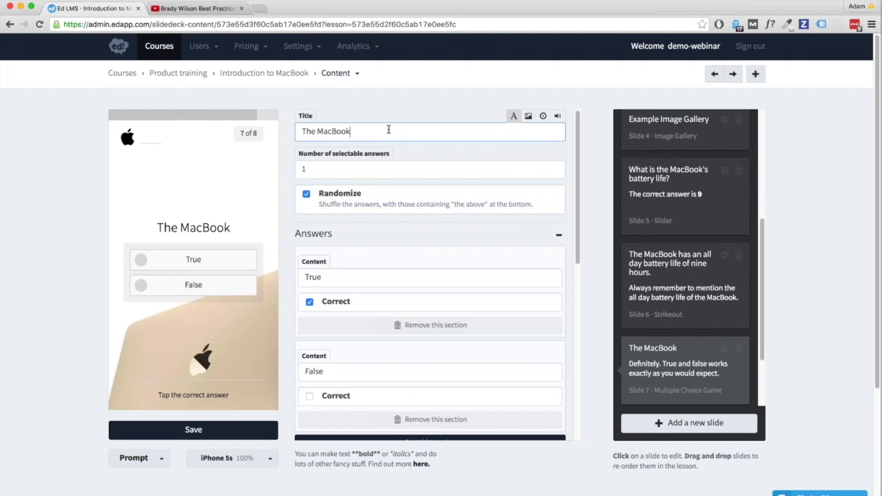
text( is the li)
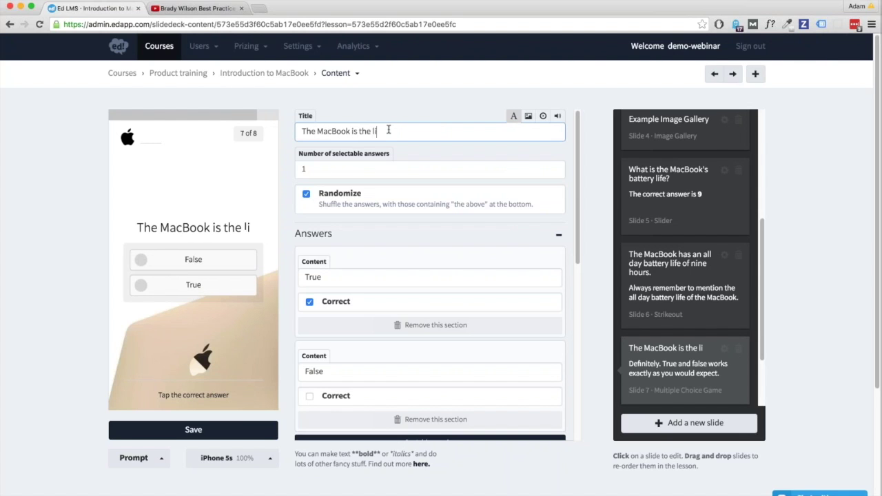
text(ghtest Mac notebook yet.)
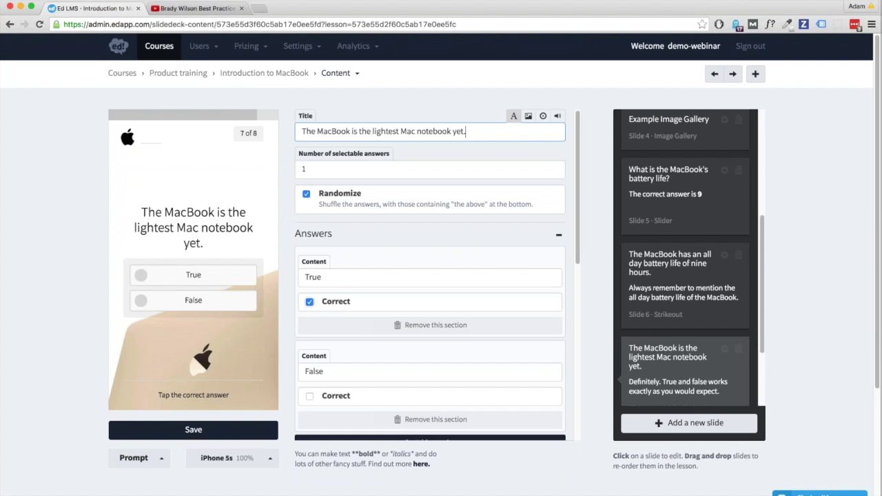
Step: Mark False as the correct answer instead of True and reword the title to "The MacBook isn't the lightest Mac notebook yet."
click(312, 304)
click(309, 397)
click(357, 131)
text(n't)
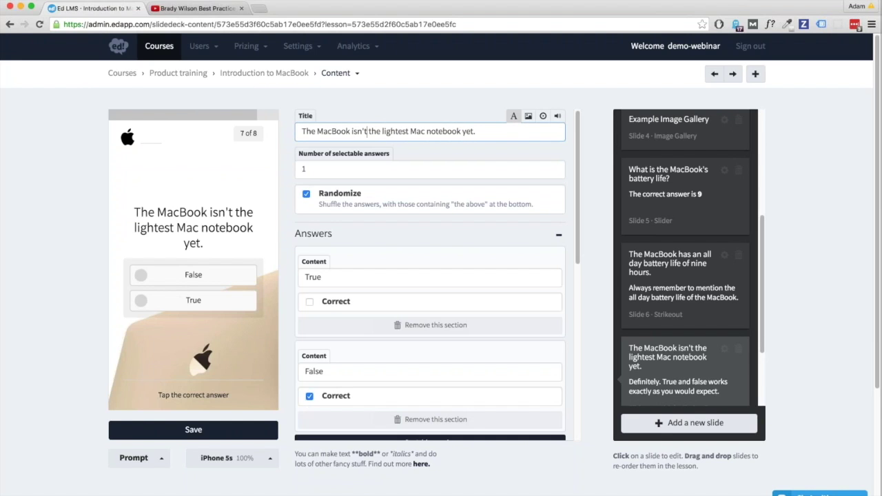
Step: Test the true-or-false question in the preview by choosing False and submitting the answer
click(193, 274)
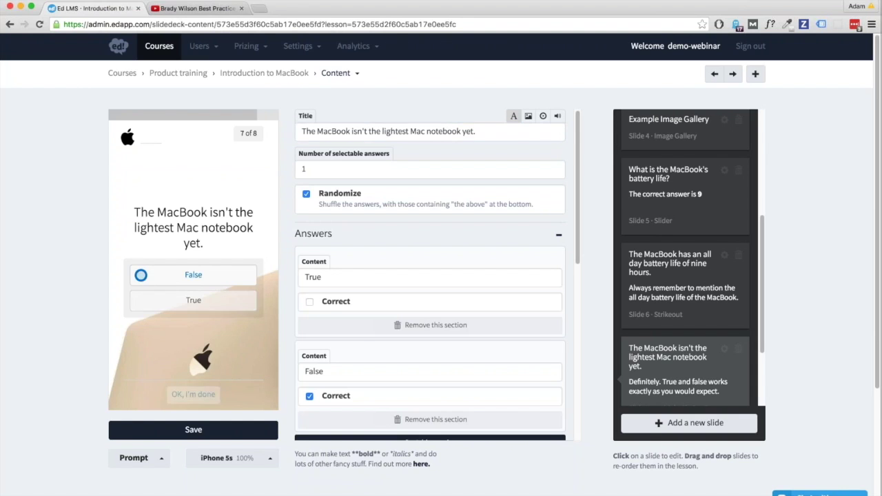
click(193, 395)
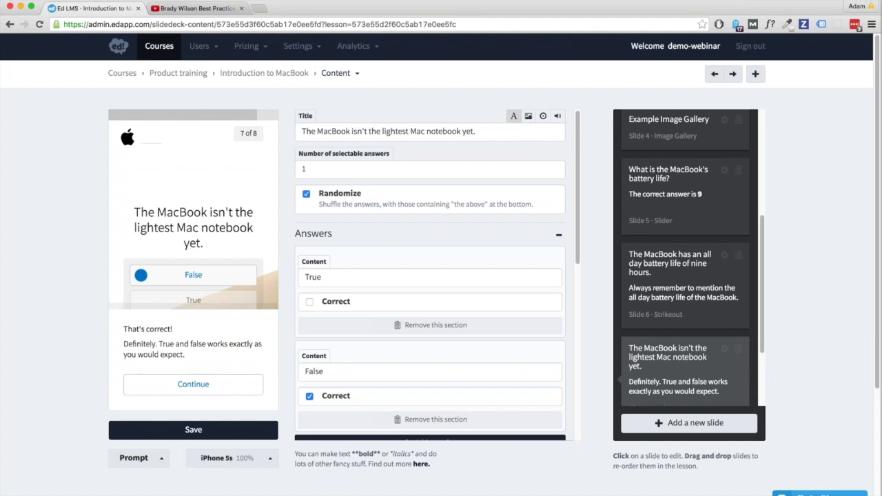
Step: Turn off answer randomizing and try selecting the True and False options in the preview
click(337, 196)
click(337, 196)
click(337, 196)
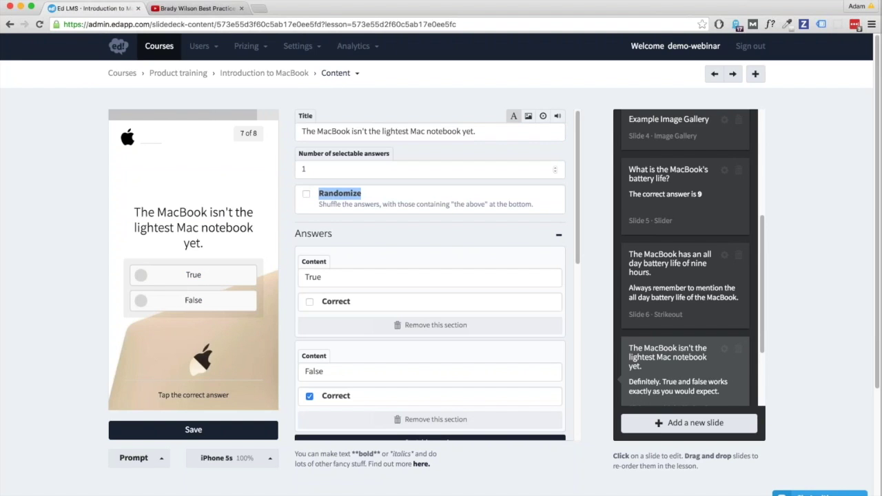
click(193, 275)
click(200, 303)
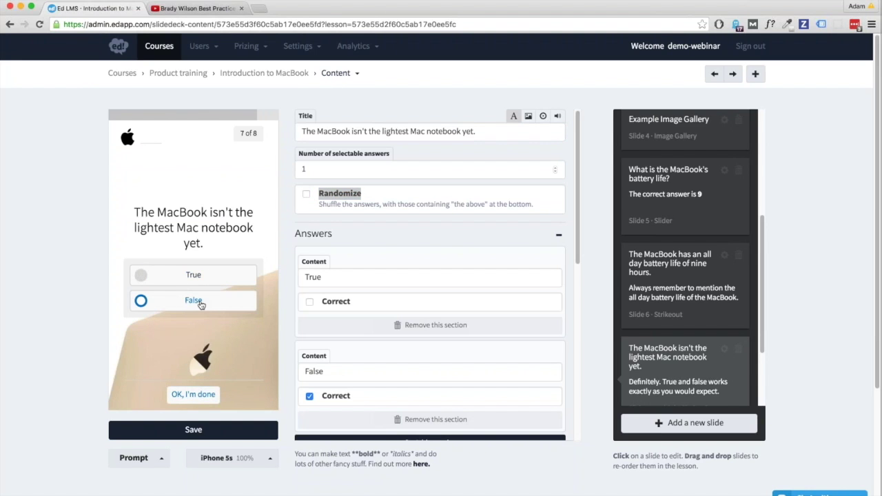
Step: Try the answer shuffle by enabling randomizing and re-entering the last letter of "True", and switch randomizing off again
click(306, 193)
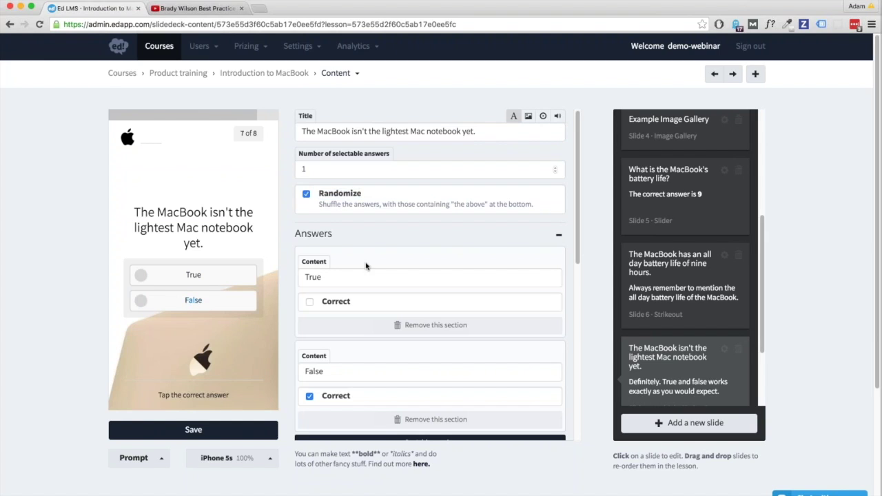
click(366, 277)
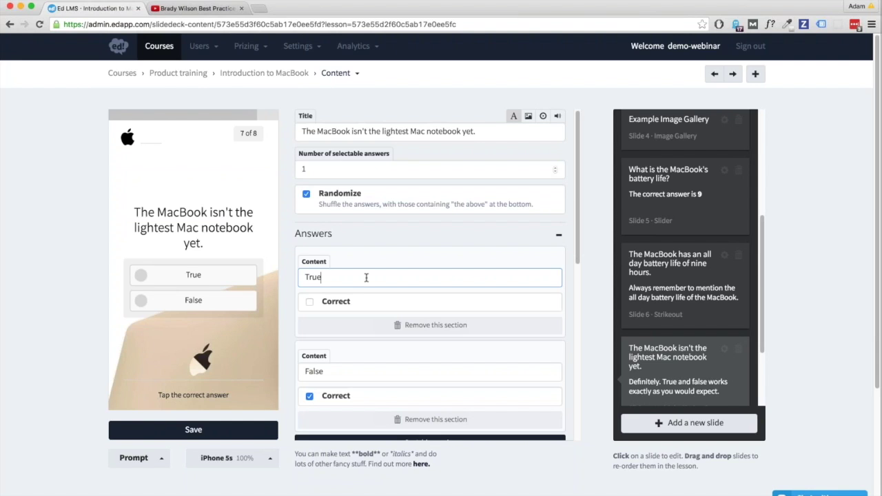
key(BackSpace)
text(e)
click(364, 208)
Step: Add a third, empty answer section to the multiple choice slide
scroll(363, 209, down, 3)
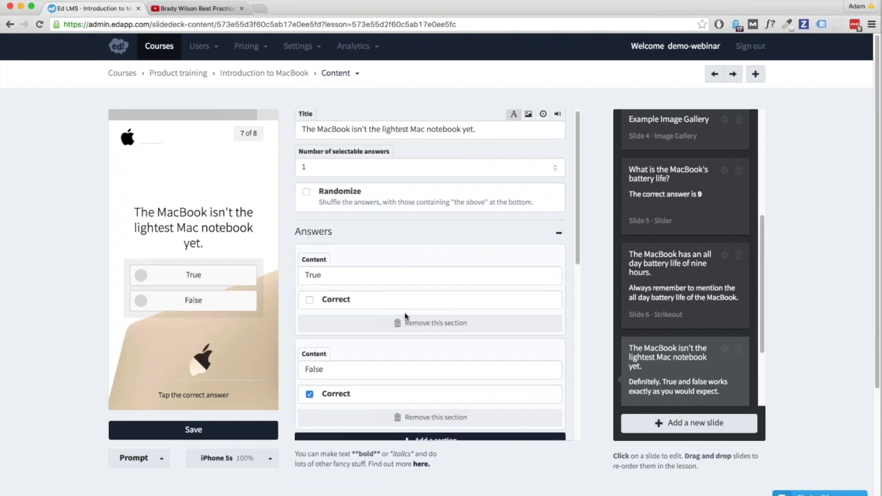
scroll(419, 329, down, 5)
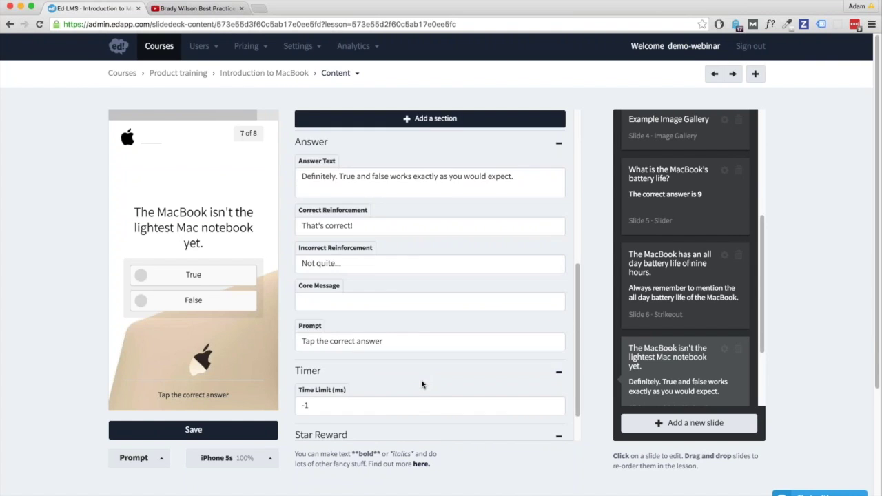
scroll(430, 276, up, 8)
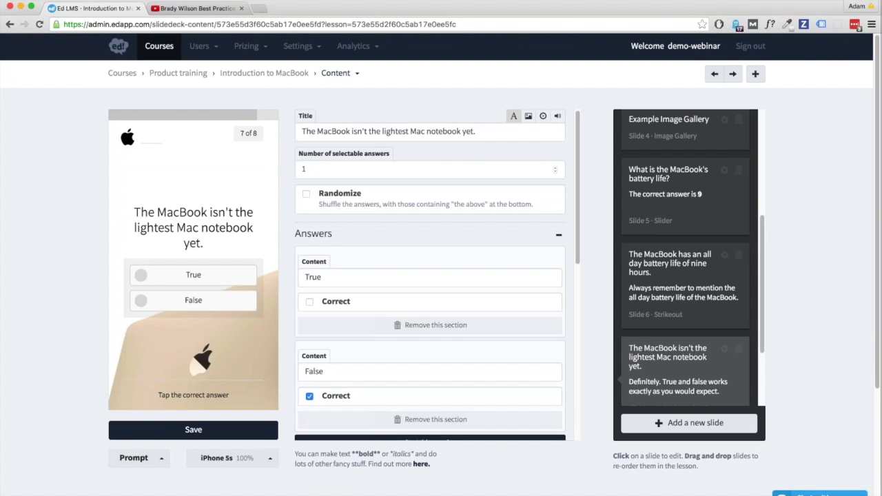
scroll(424, 372, down, 2)
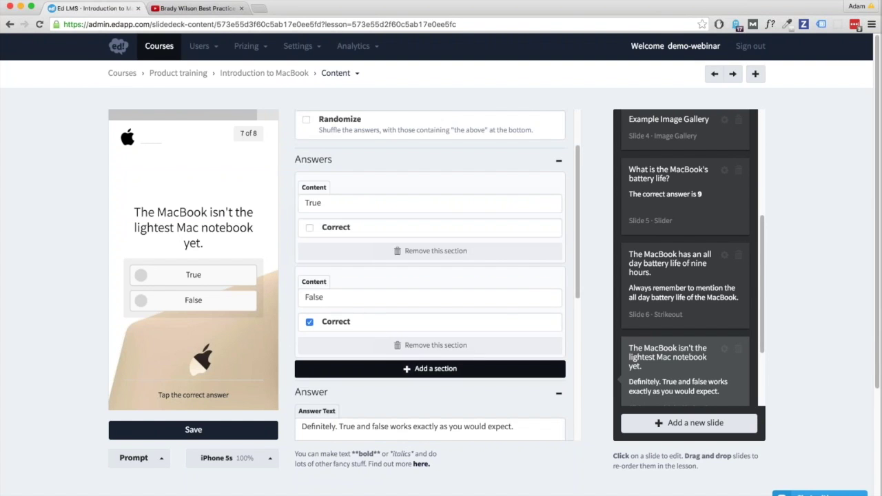
click(424, 369)
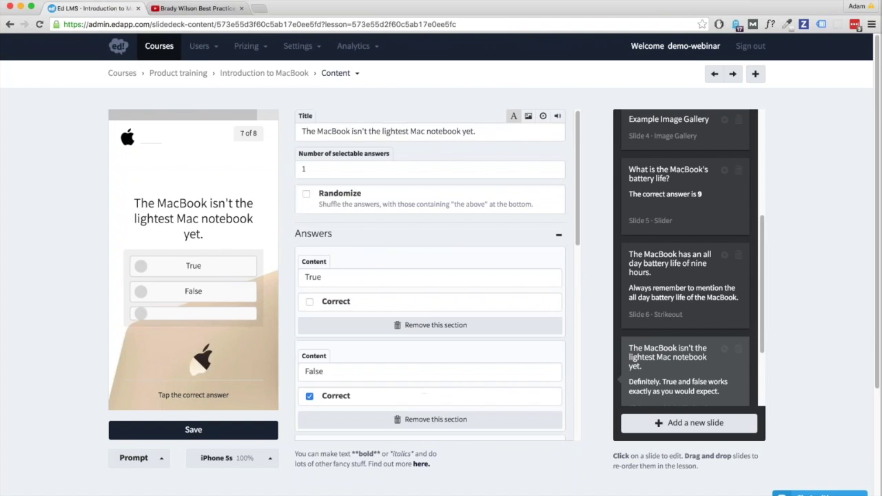
Step: Replace the slide's title with "What are the MacBook's key selling messages?"
double_click(324, 131)
triple_click(325, 131)
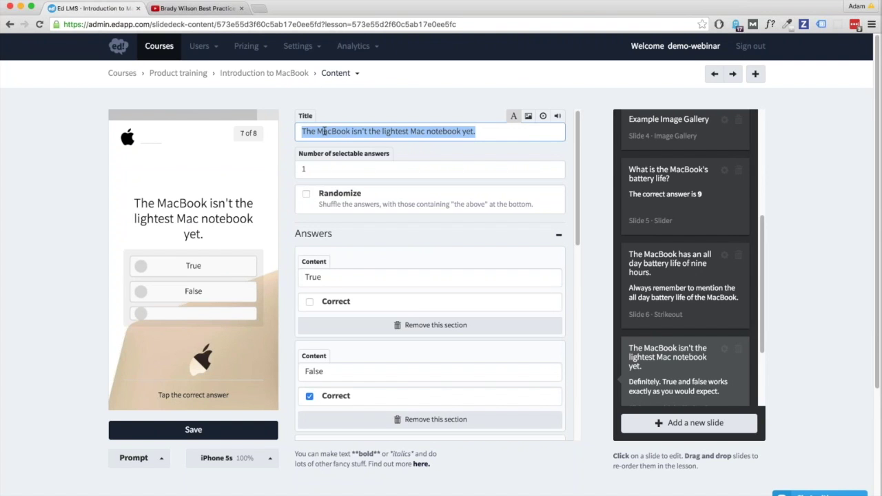
text(What are )
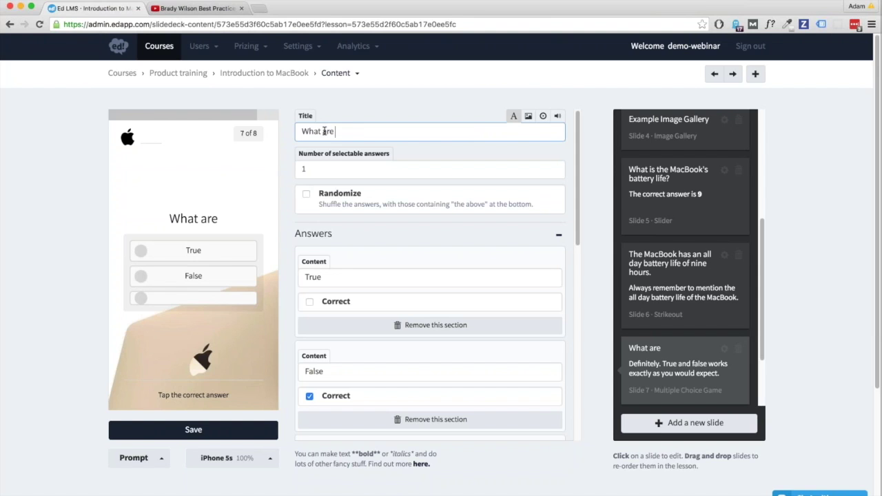
text(the MacBook's )
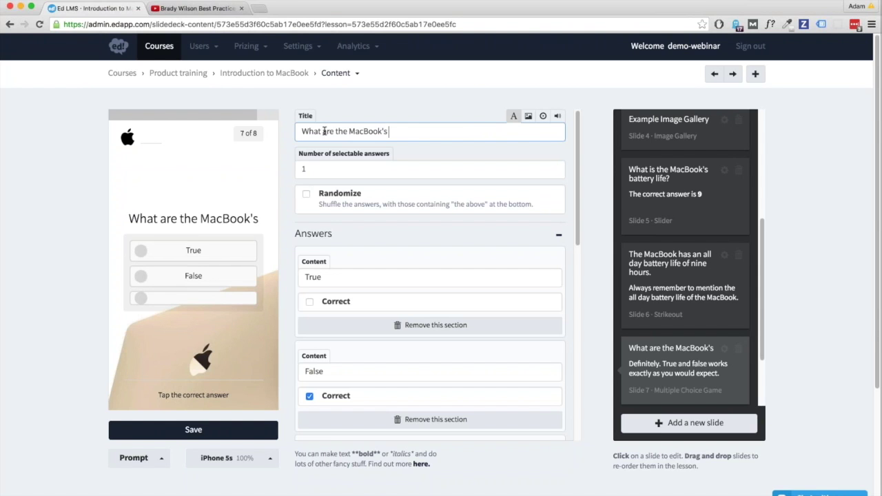
text(key selling)
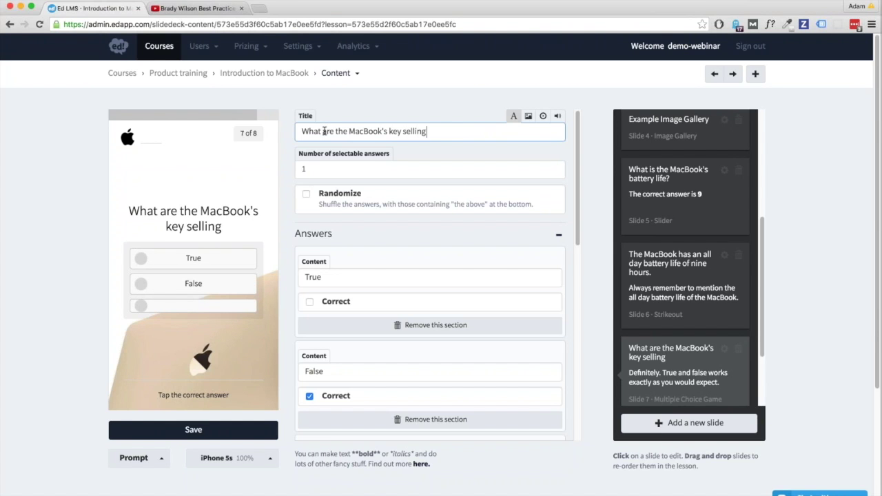
text( messages?)
Step: Replace the first answer's content with "Its all day battery life"
scroll(364, 207, down, 2)
click(365, 200)
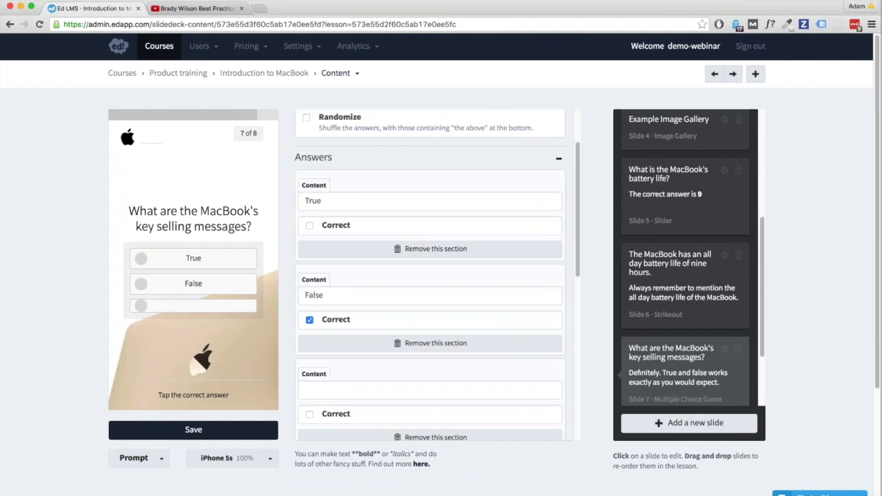
double_click(365, 200)
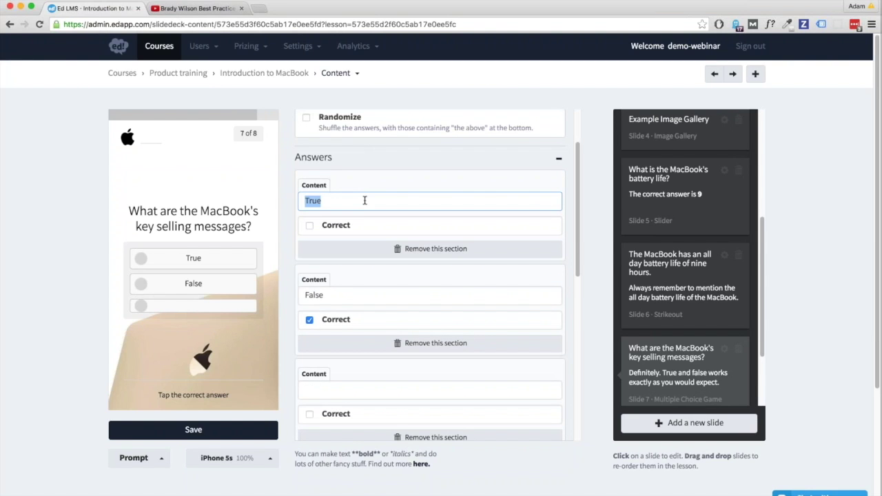
text(Its all day battery life)
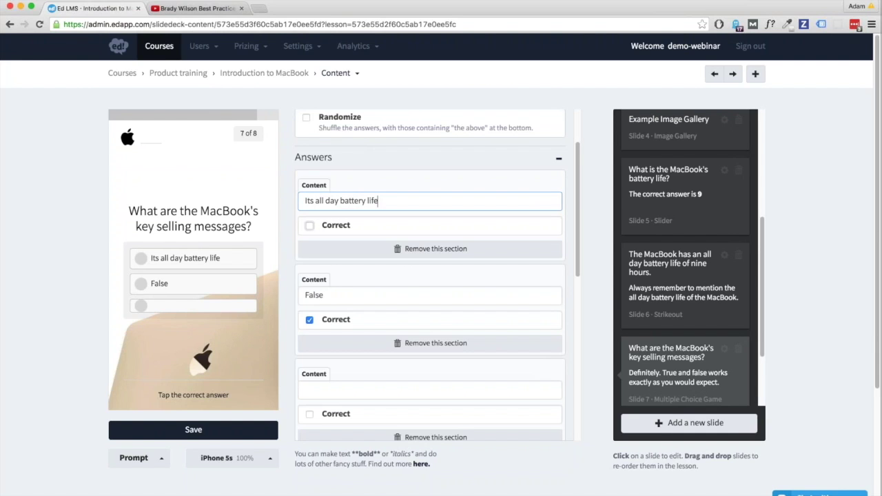
Step: Mark the first answer as correct and replace the second answer's content with "Its light weight"
click(310, 226)
double_click(354, 294)
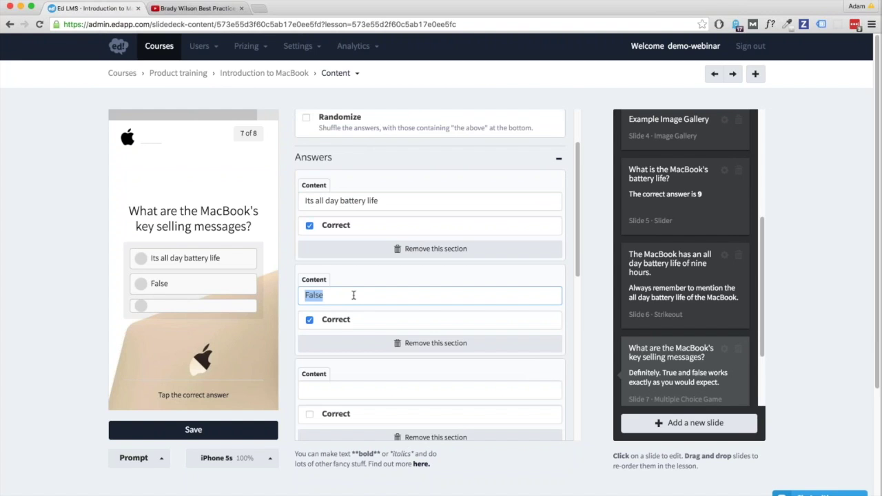
text(Its light weight)
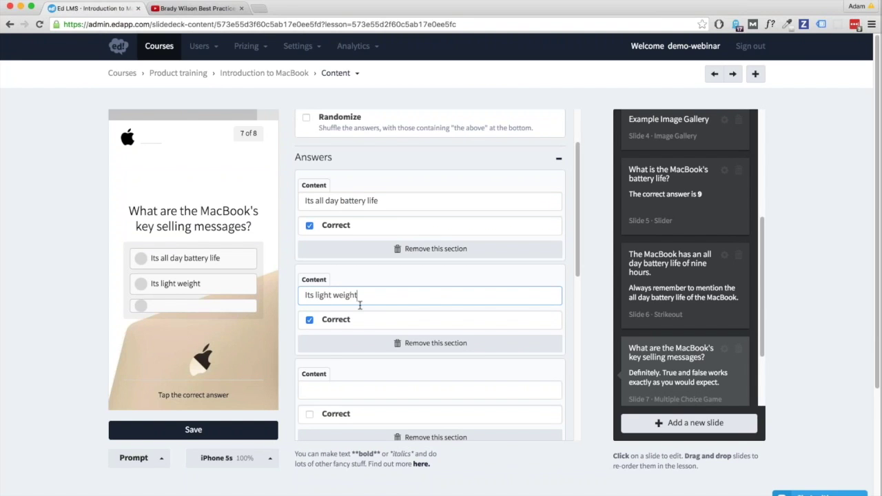
Step: Fill in the third answer's content with "It comes free with windows 10"
click(376, 389)
text(I)
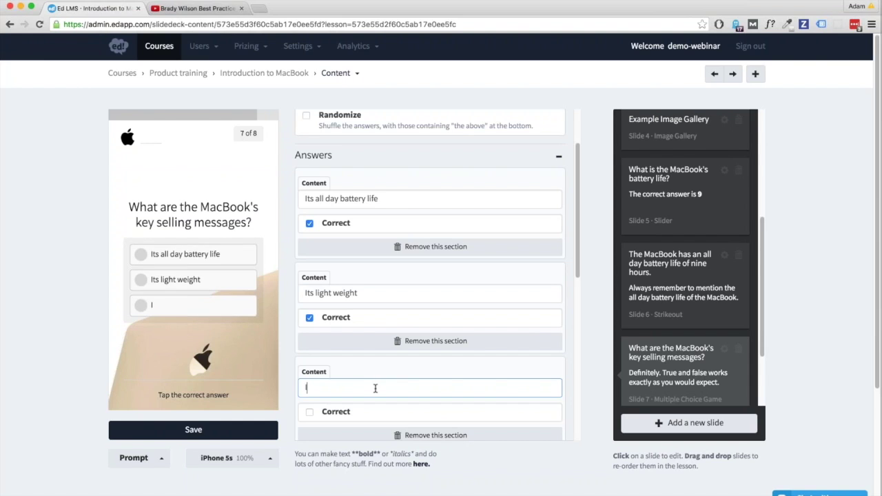
text(t comes free w)
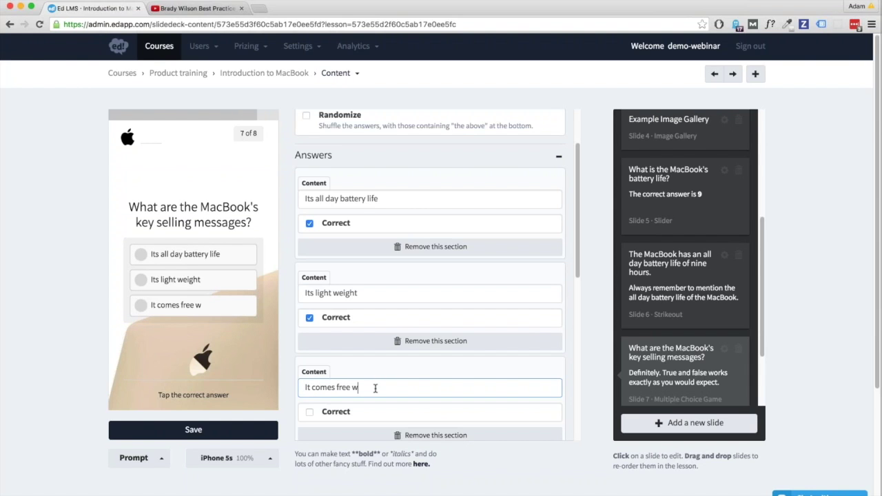
text(ith windows 10)
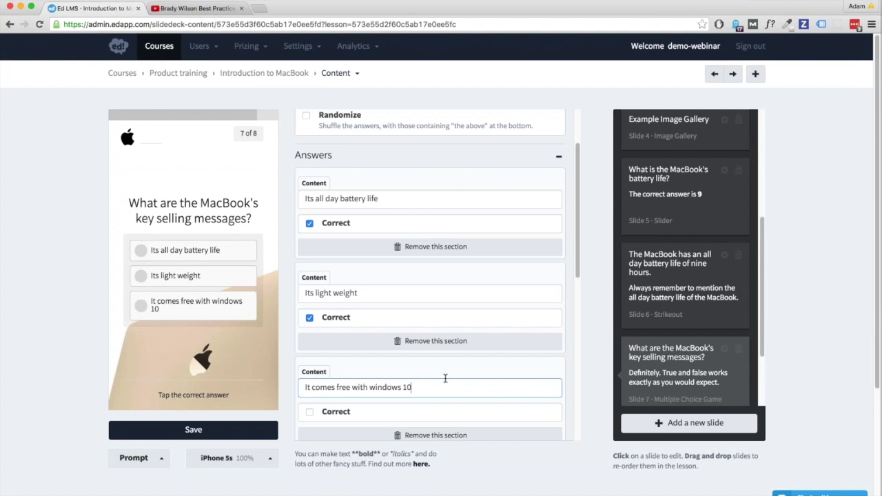
Step: Add a fourth answer section with the content "It has a 480p definition screen"
scroll(445, 379, down, 2)
click(434, 407)
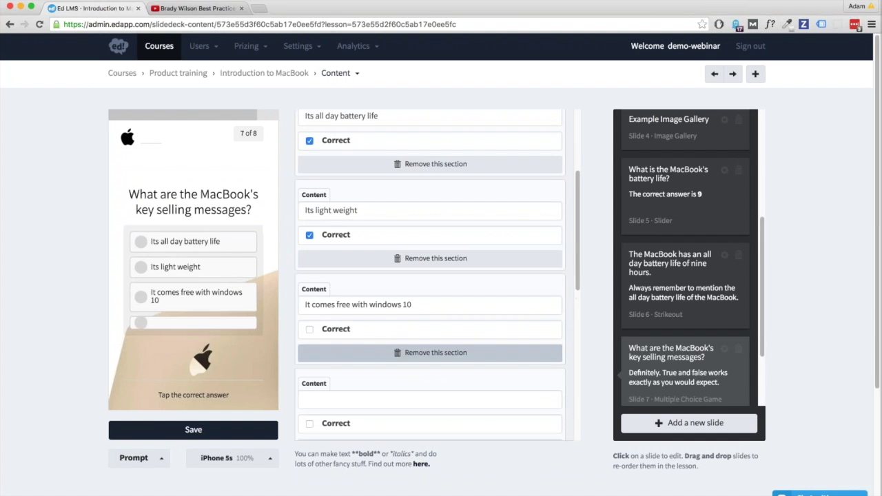
click(434, 402)
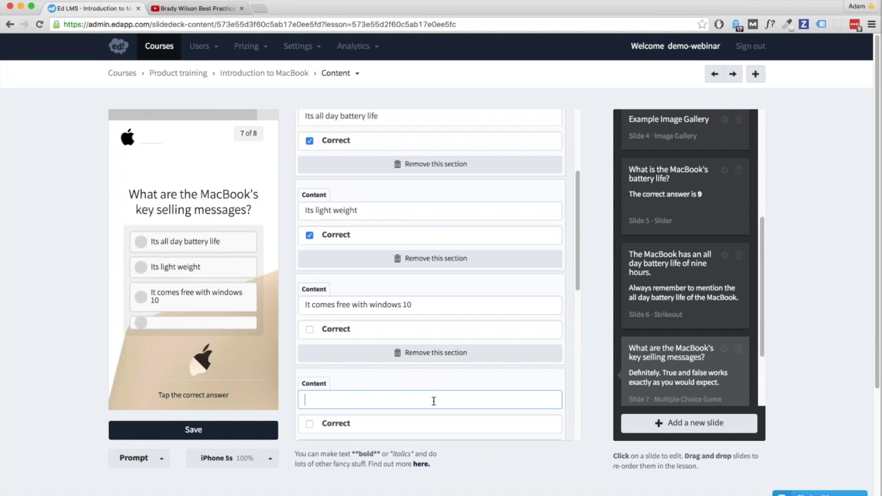
text(It)
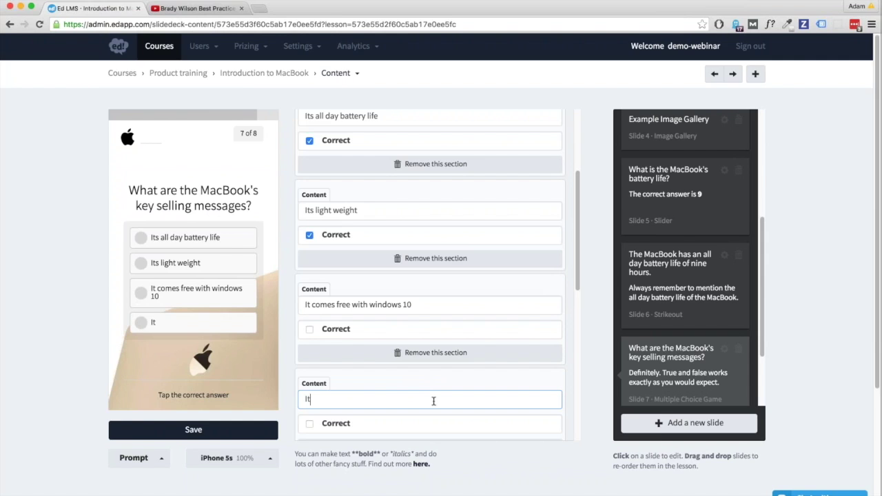
text( has a 480p def)
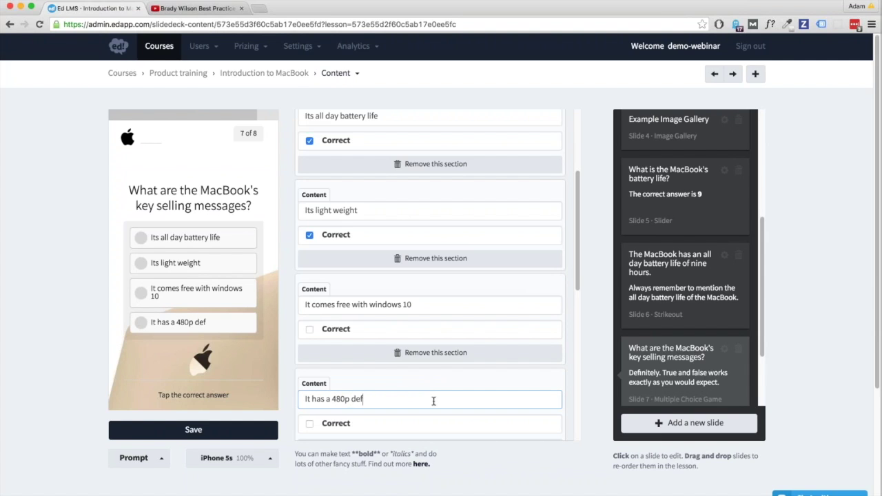
text(inition scren)
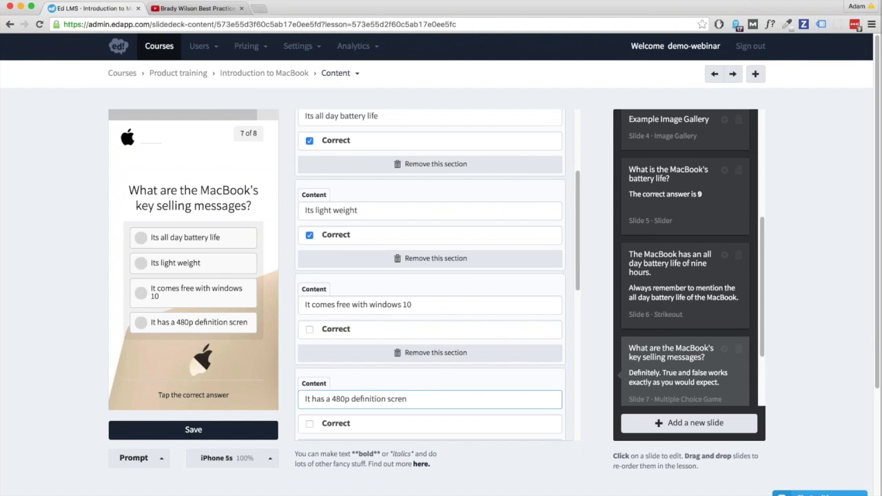
key(Return)
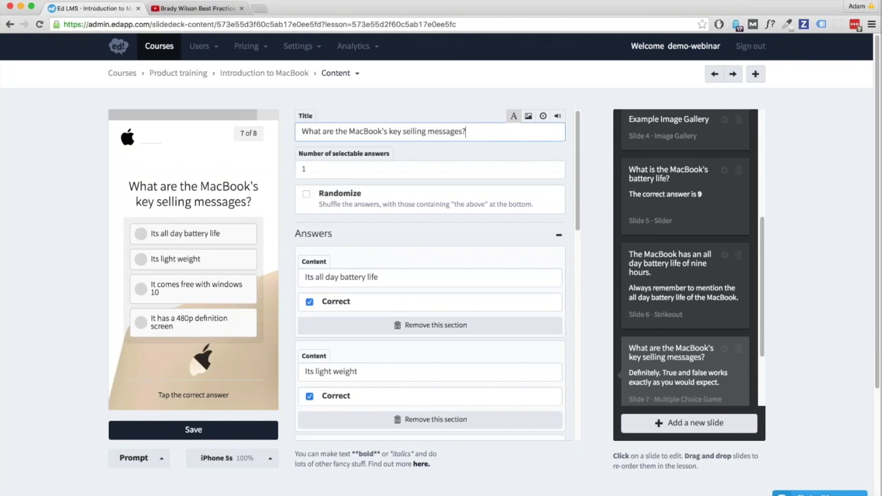
Step: Append "Select two answers" below the title's question, after a blank line, and set the number of selectable answers to 2
key(Return)
key(Return)
text(Select two answers)
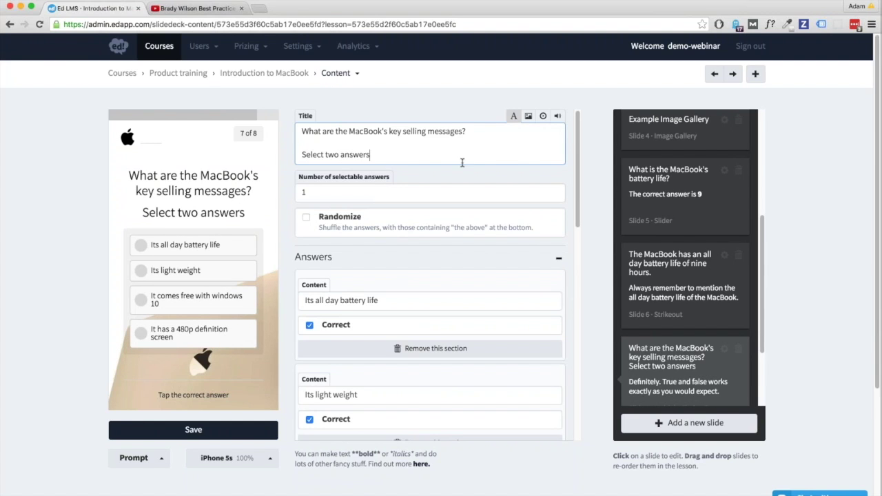
key(Tab)
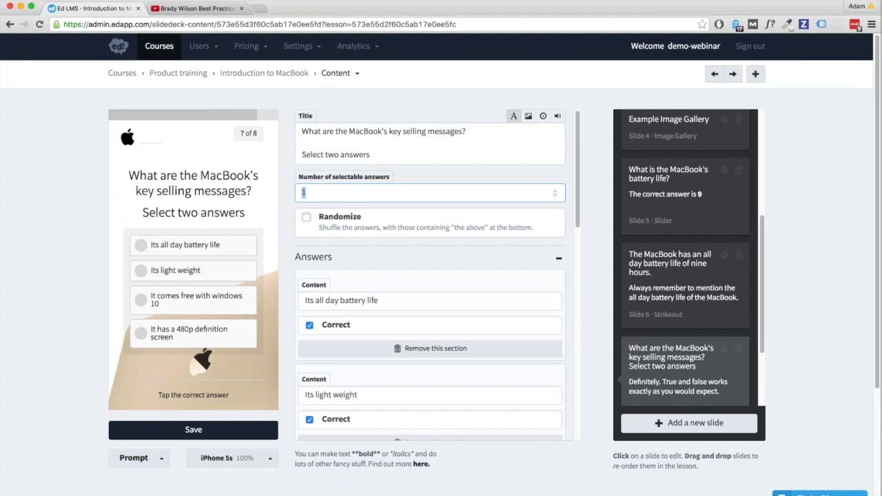
text(2)
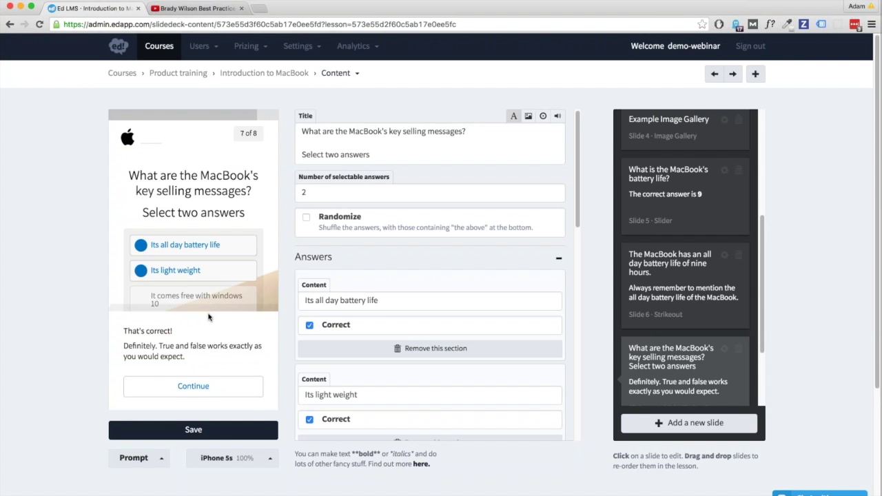
Step: Clear the Correct mark from the "Its all day battery life" and "Its light weight" answers
scroll(430, 276, down, 3)
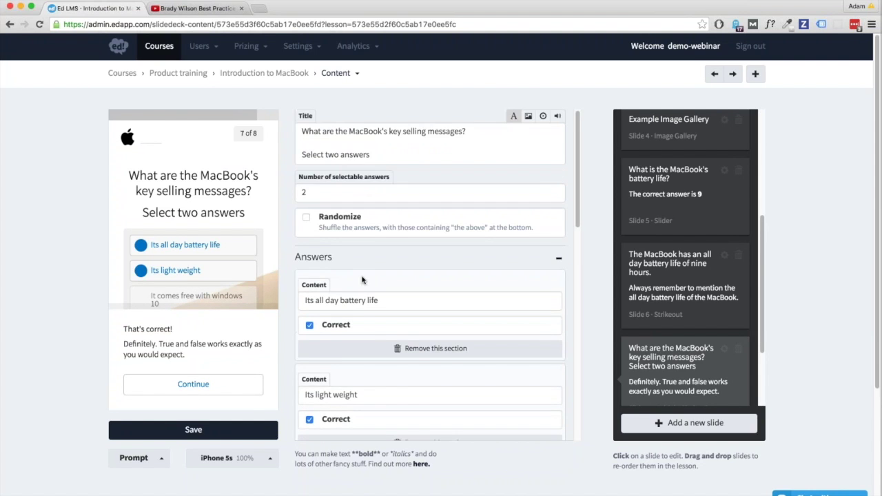
scroll(368, 295, down, 4)
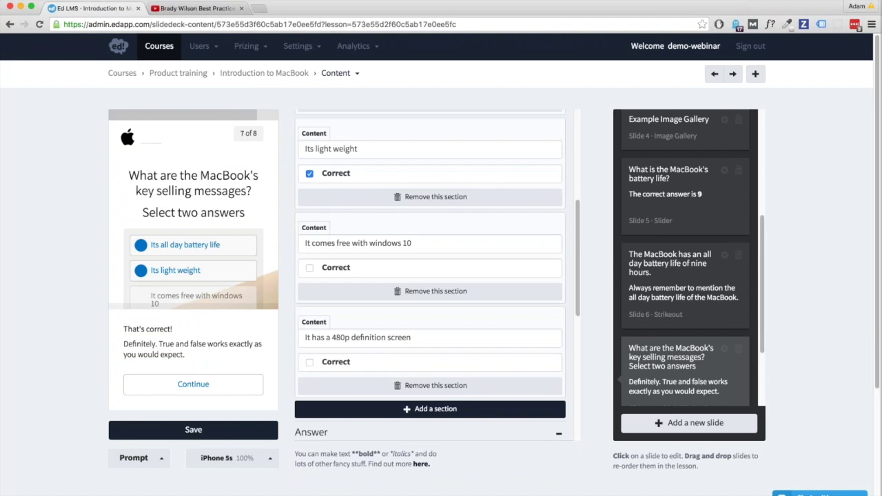
triple_click(384, 243)
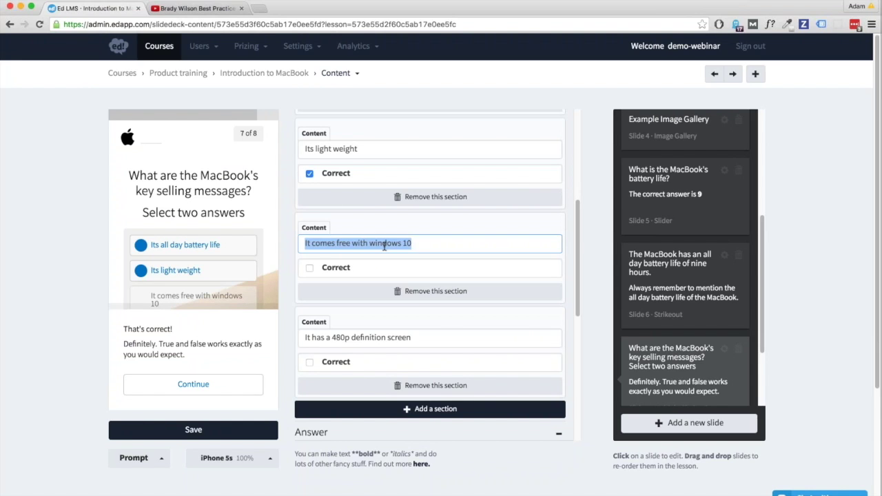
click(310, 267)
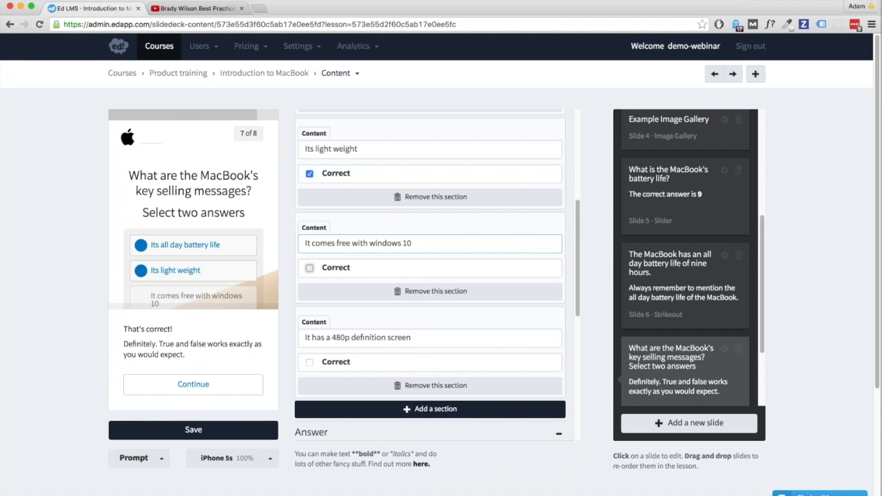
triple_click(327, 337)
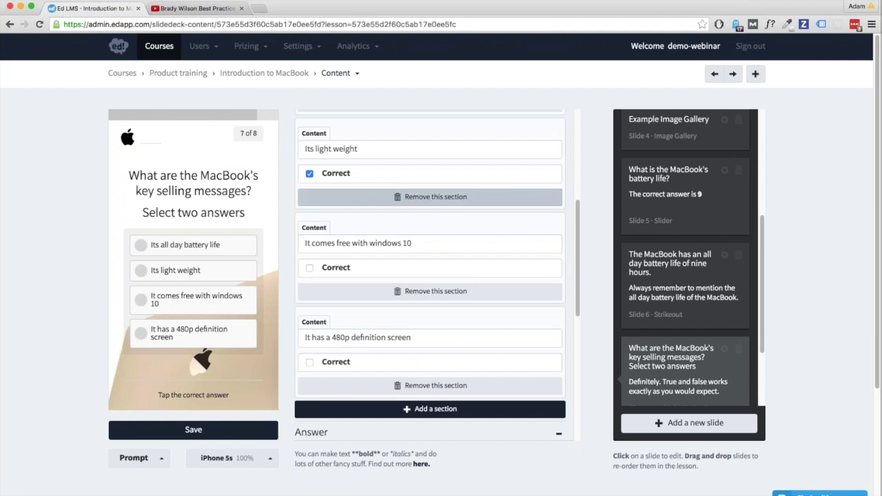
click(310, 173)
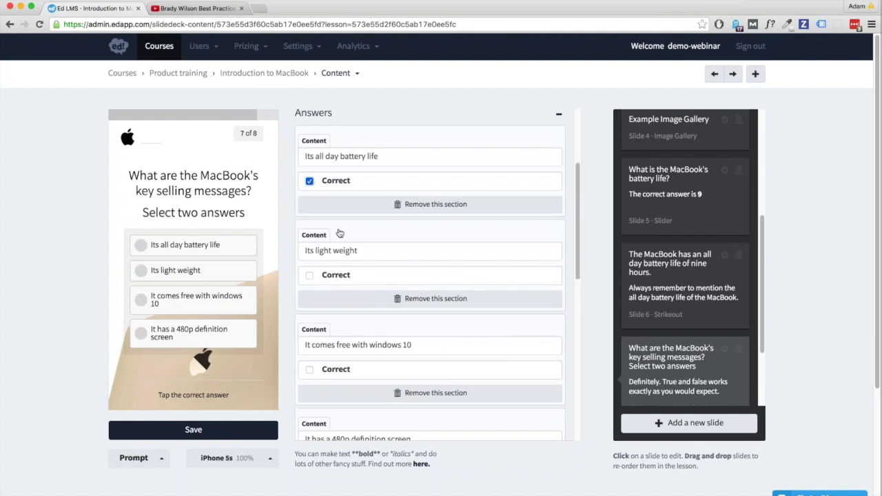
Step: Replace the fourth answer's content with "All of the above."
scroll(344, 290, down, 1)
triple_click(354, 322)
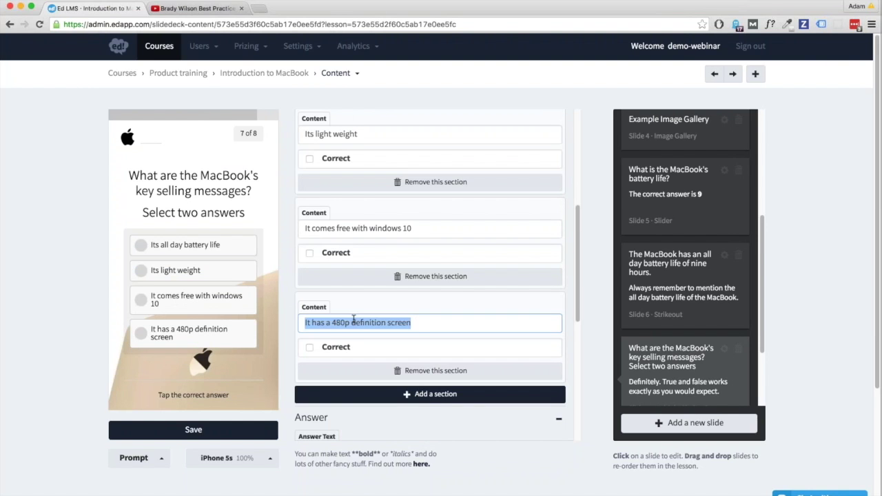
text(All of the above.)
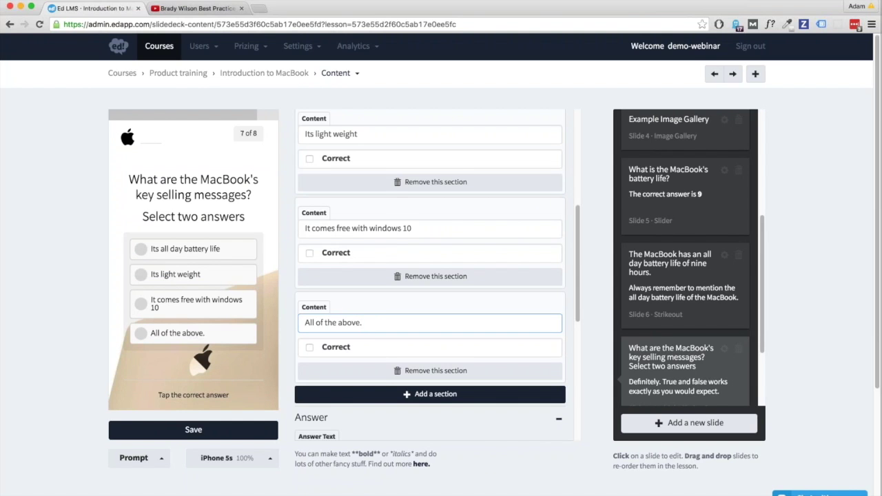
Step: Enable Randomize for the answers and try the shuffle by adding and removing a space in the first answer
scroll(380, 213, up, 10)
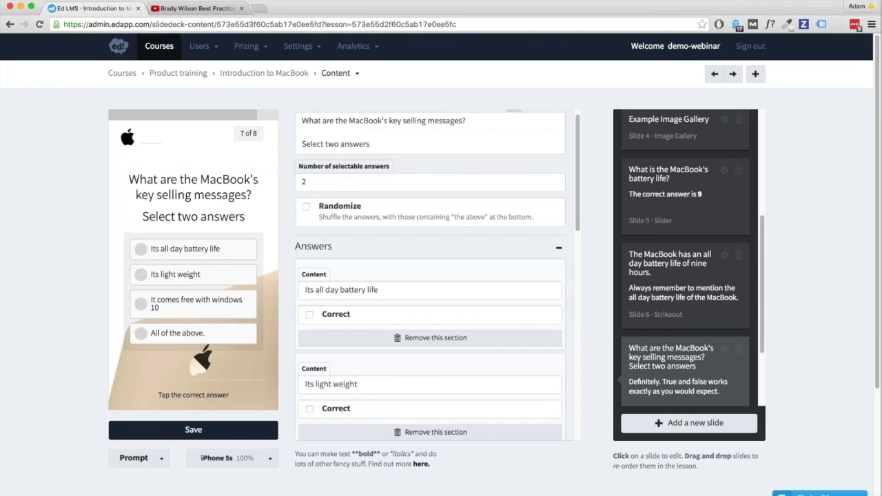
click(359, 298)
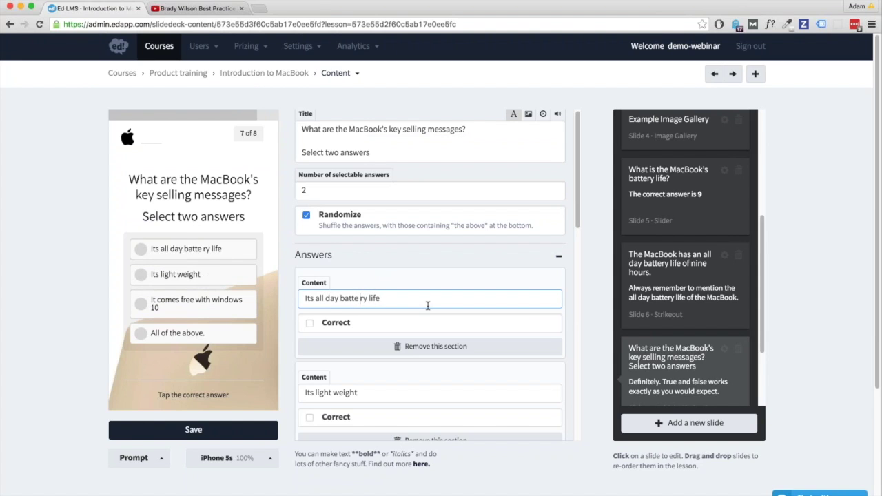
key(BackSpace)
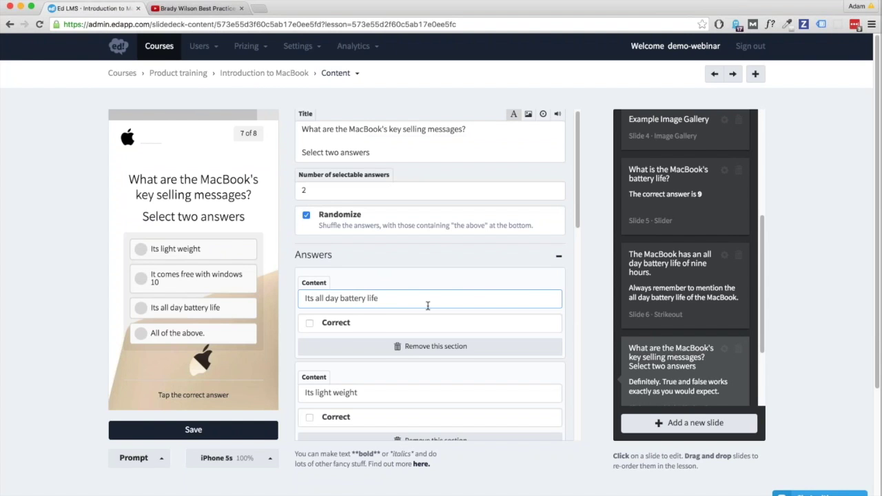
Step: Award 3 stars for a correct answer and set the slide's time limit to 6000 ms
scroll(427, 306, down, 1)
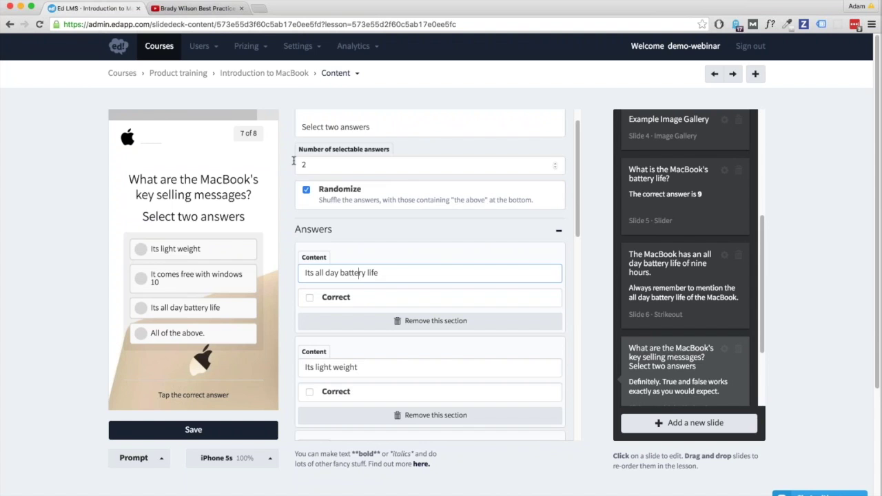
scroll(357, 255, down, 6)
scroll(357, 255, down, 10)
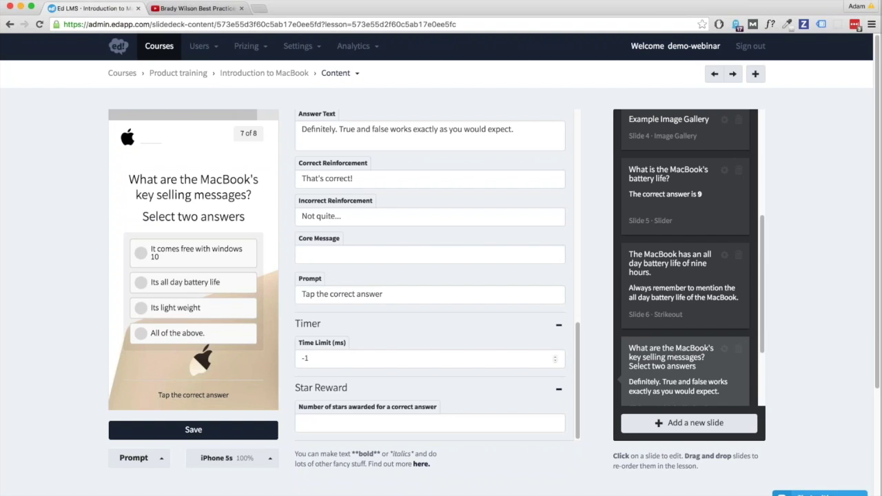
click(337, 361)
key(super+a)
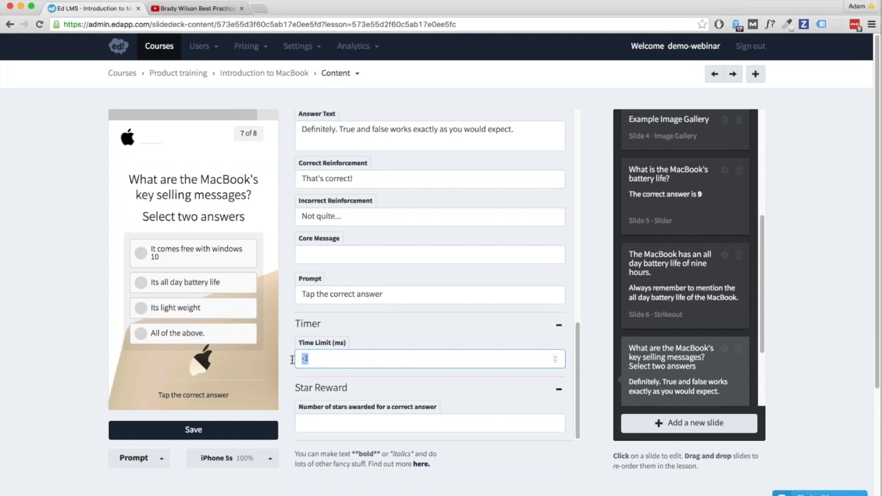
click(315, 421)
text(3)
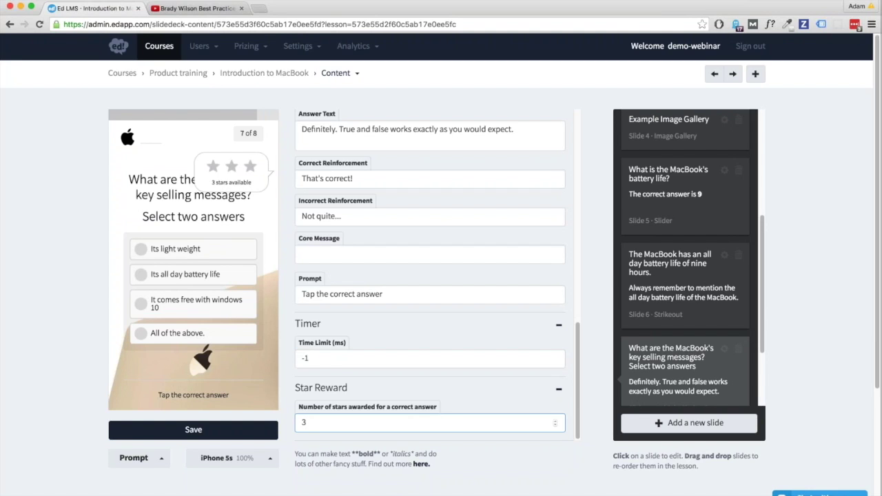
click(322, 359)
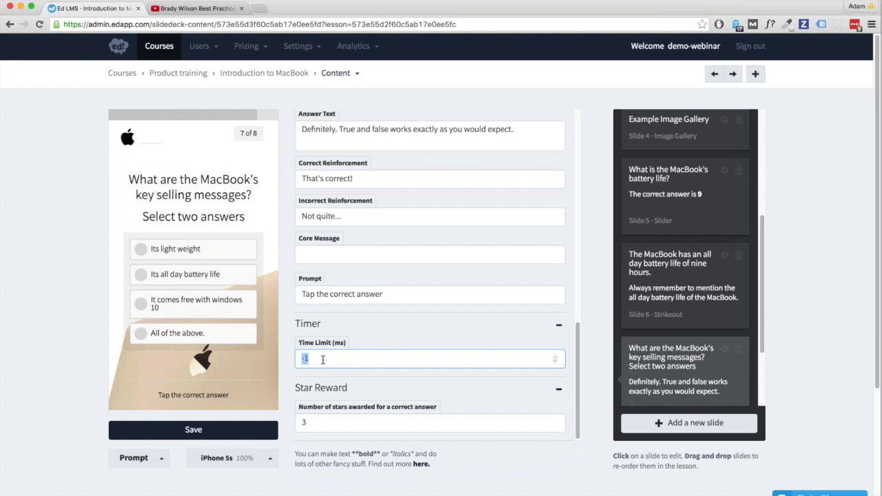
text(6000)
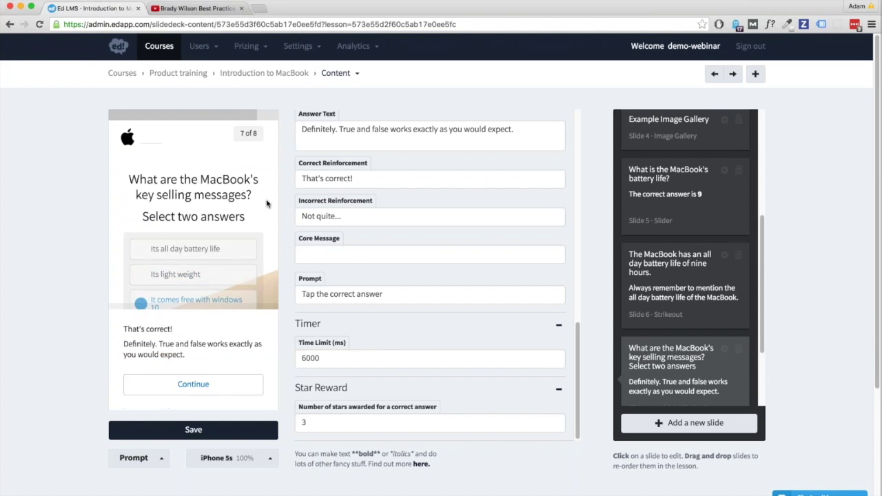
Step: Add a new slide using the Chat template from the Multiple Choice category
scroll(482, 280, up, 3)
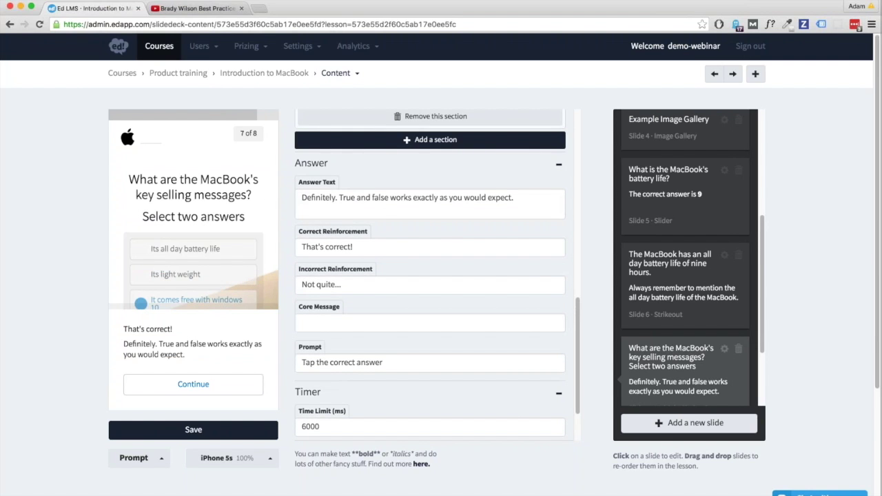
click(690, 423)
scroll(428, 353, up, 3)
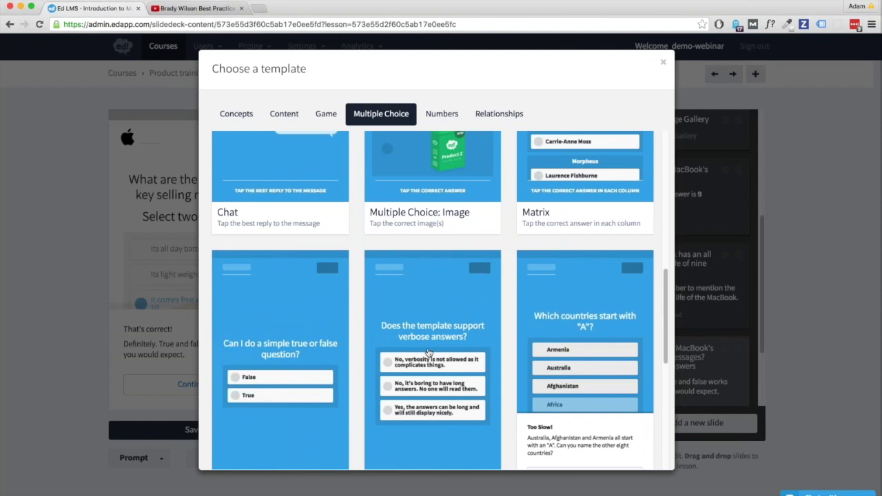
scroll(428, 352, up, 5)
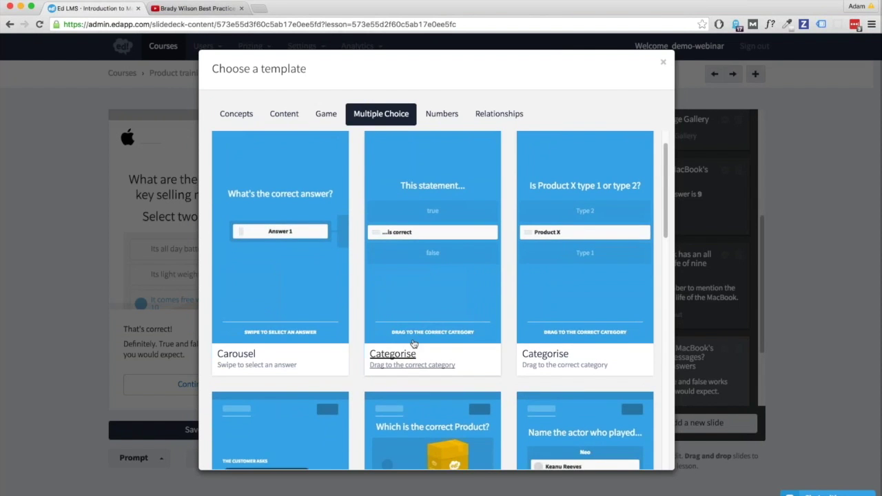
scroll(414, 343, down, 5)
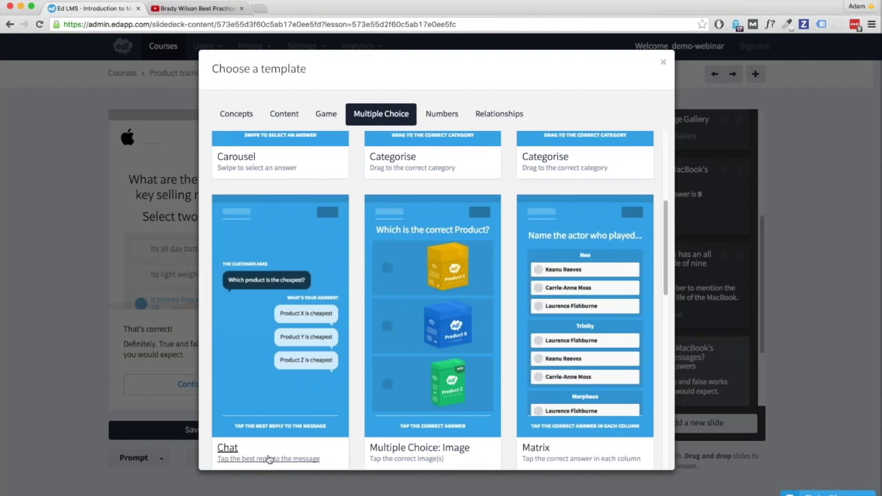
click(269, 459)
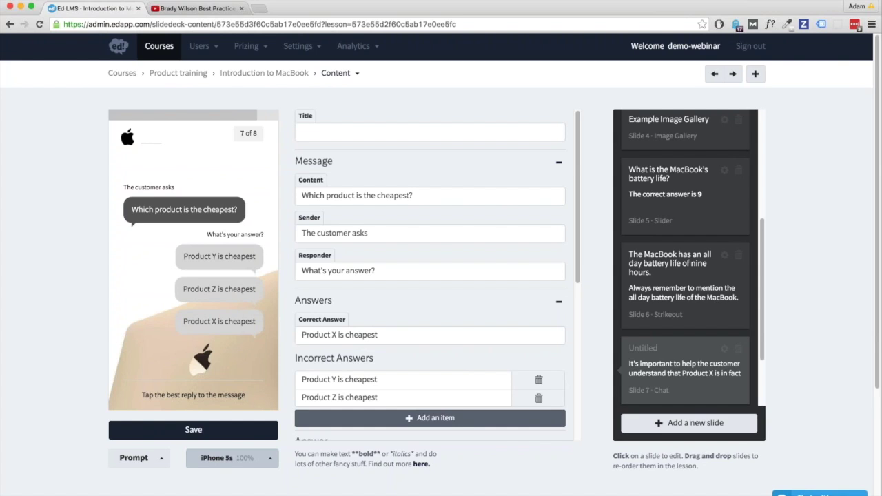
Step: Replace the chat message's content with "Why should I buy the MacBook?"
click(431, 196)
key(super+a)
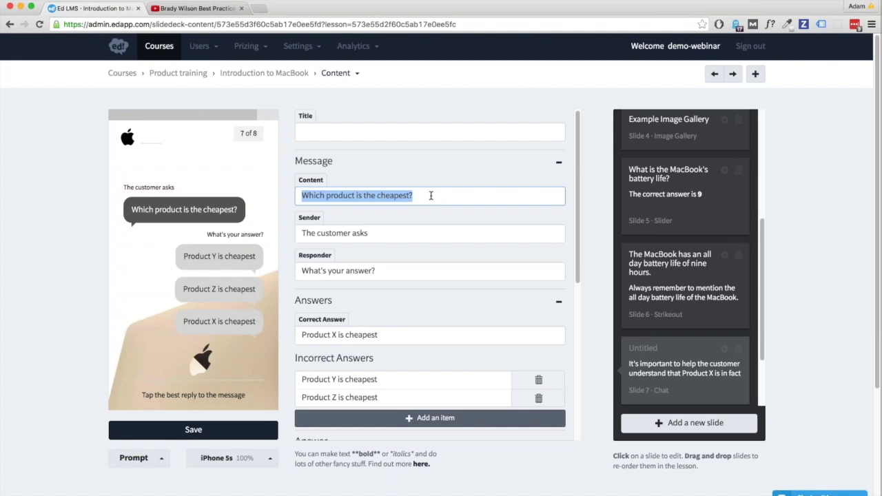
text(Wh)
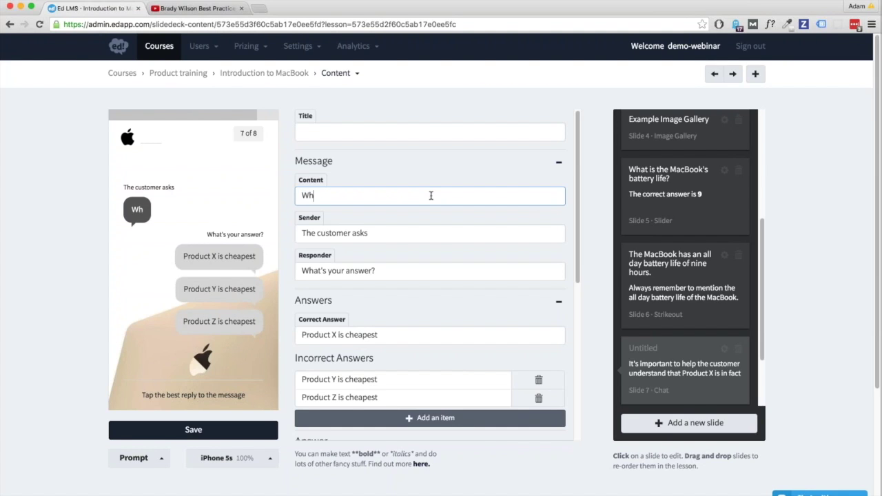
text(y shoul)
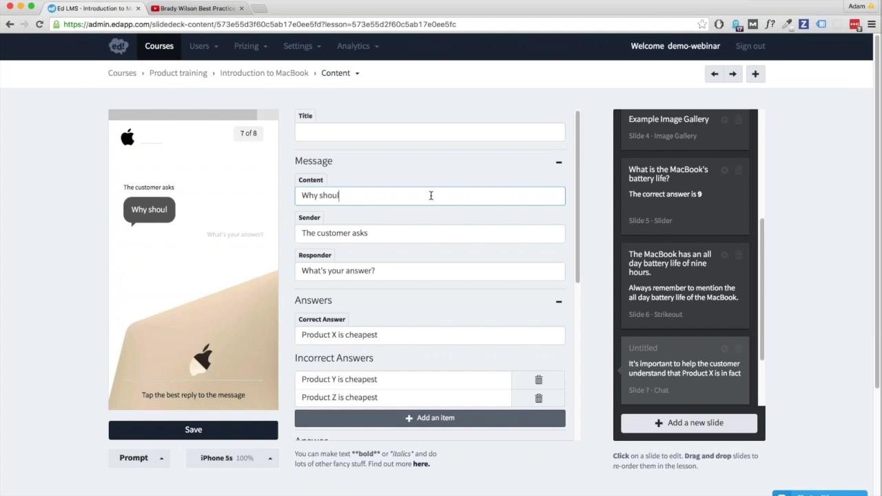
text(d I buy t)
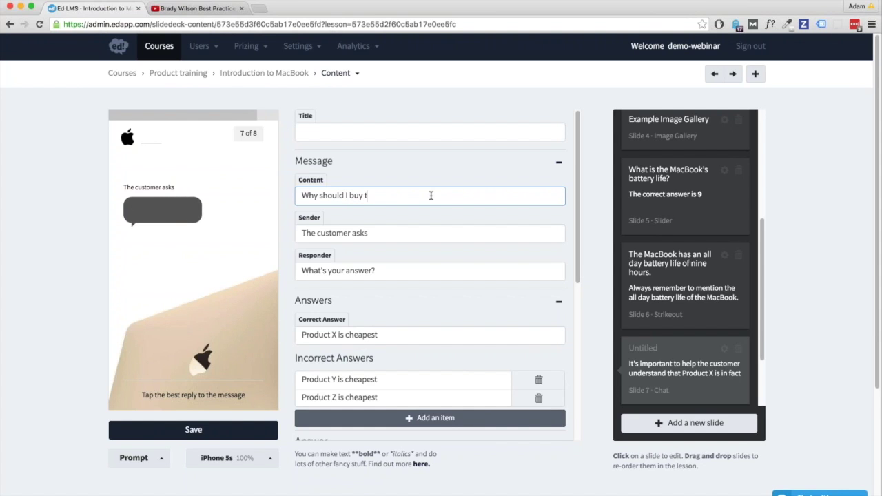
text(he MacBook?)
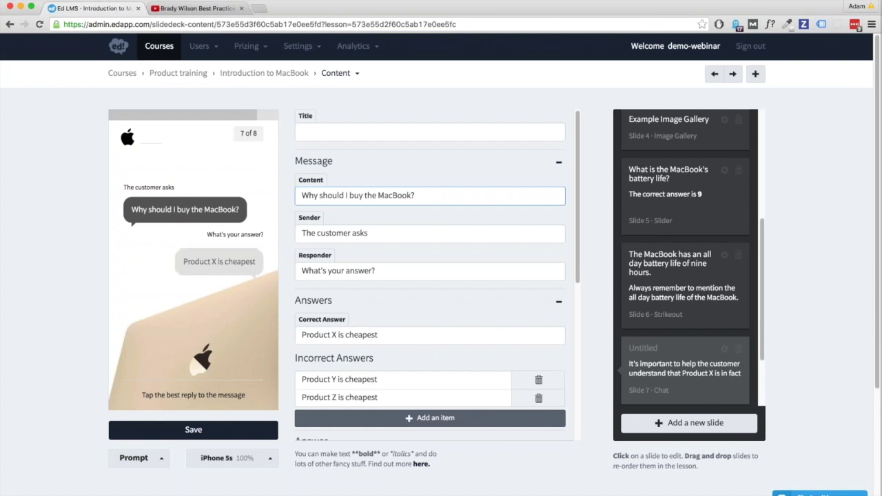
Step: Set the Correct Answer to "The battery life means you don't have to charge all the time, which would suck."
scroll(393, 279, down, 1)
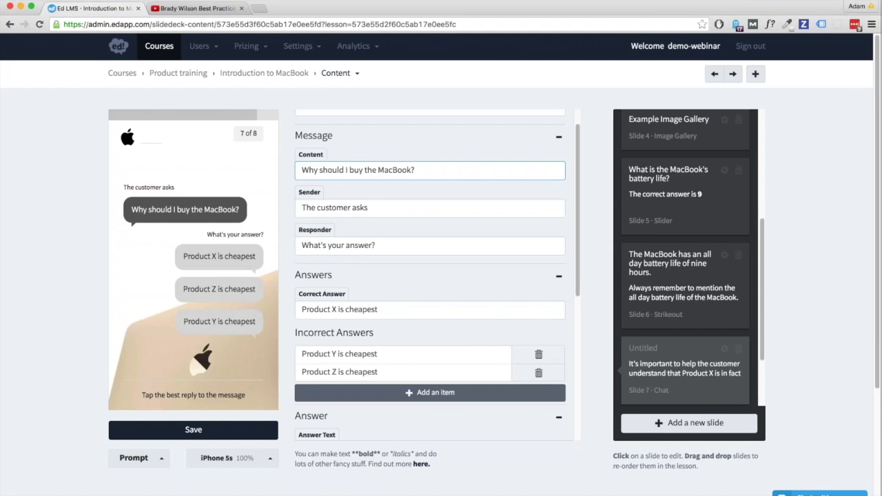
triple_click(403, 310)
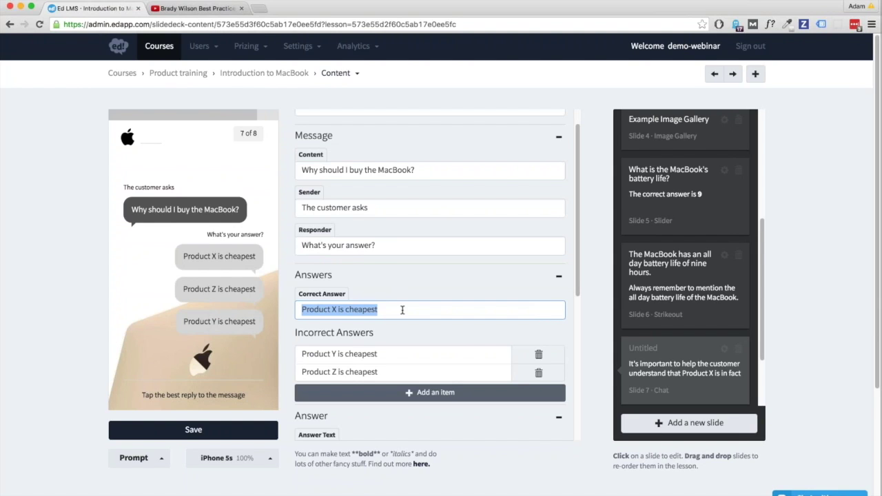
text(The batteryu)
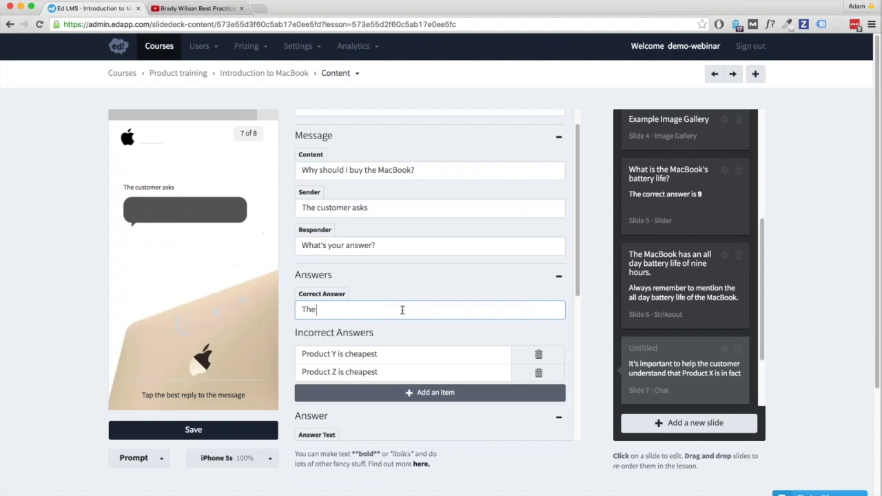
key(BackSpace)
key(BackSpace)
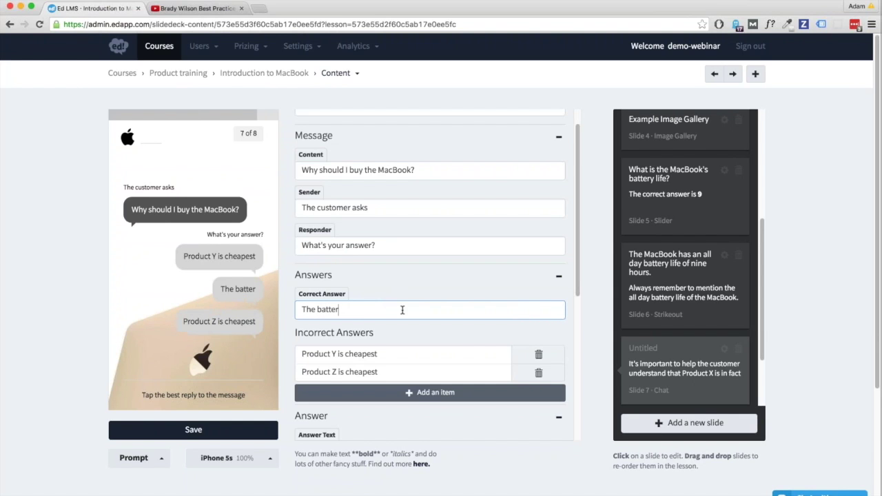
text(y life m)
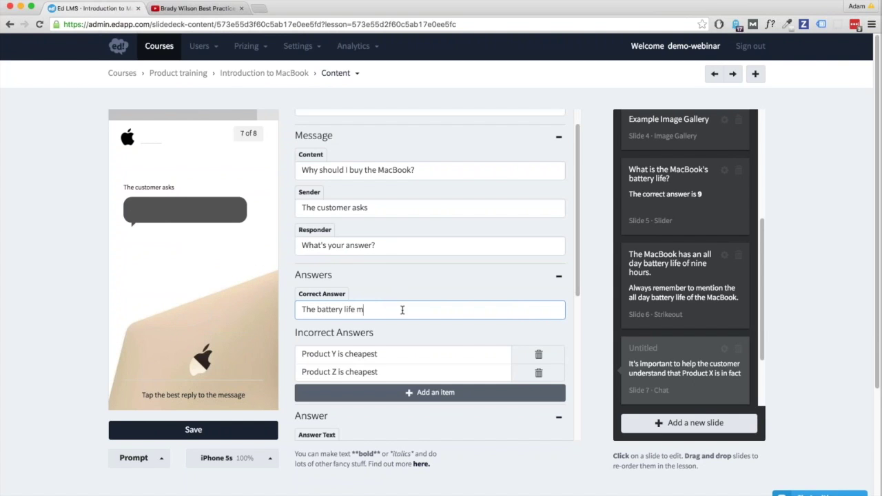
text(eans you don)
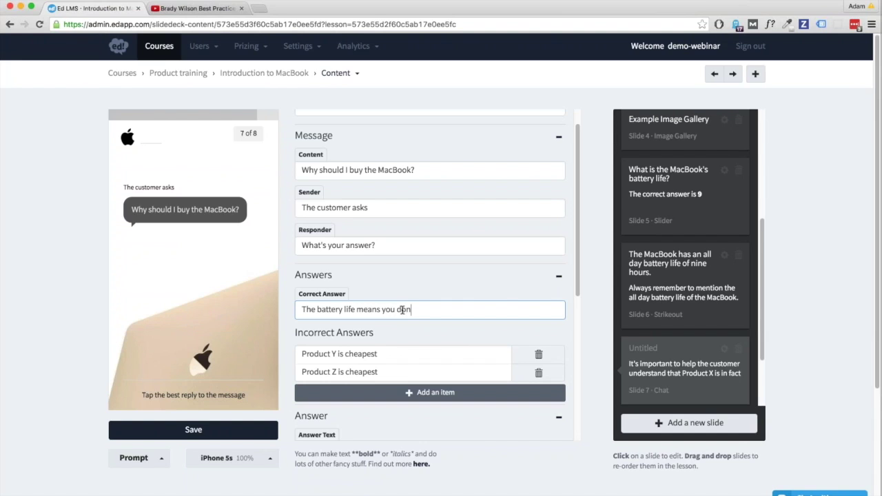
text('t have )
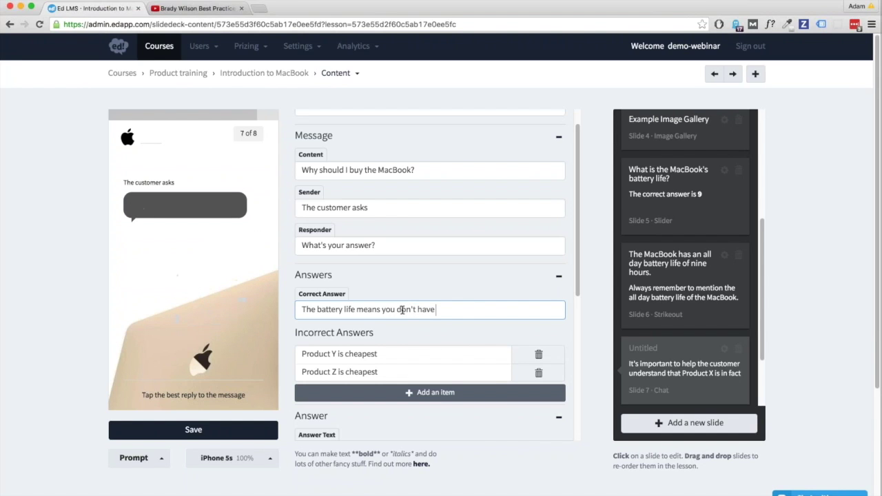
text(to charge all the time)
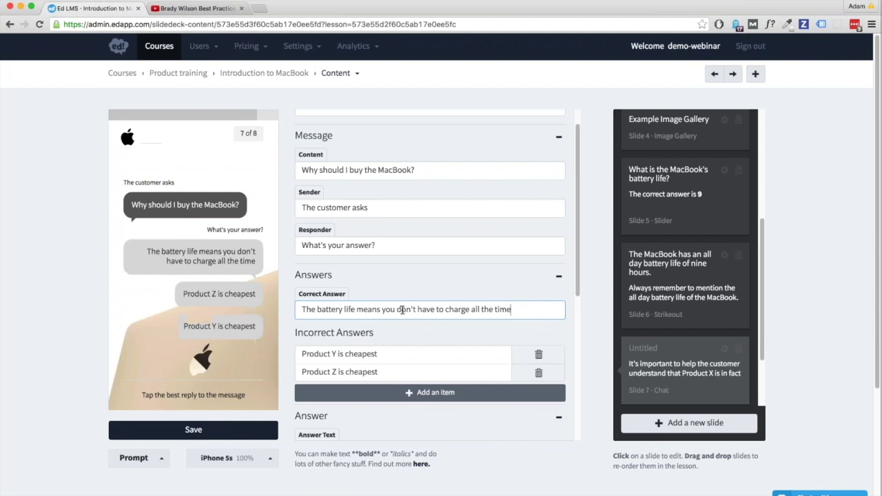
text(, which wou)
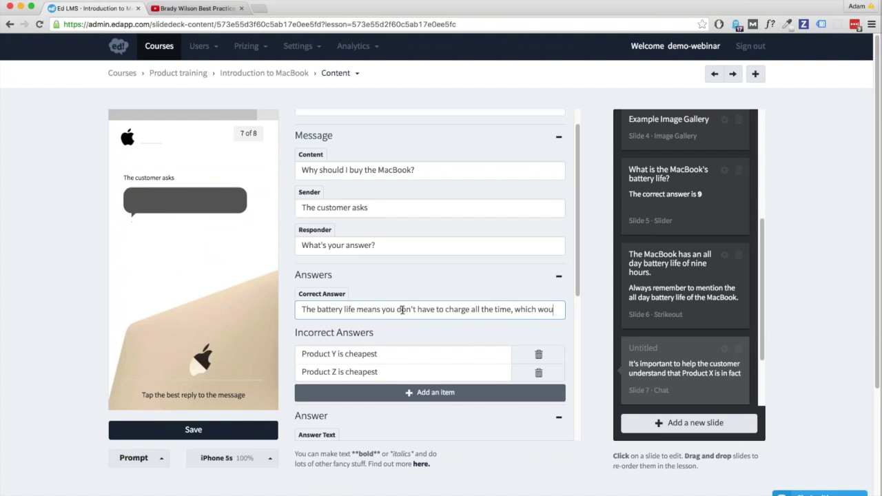
text(ld suck.)
Step: Move the correct answer's text into the first incorrect answer, replacing its content, and delete the incorrect answer "Product Z is cheapest"
key(super+a)
key(super+c)
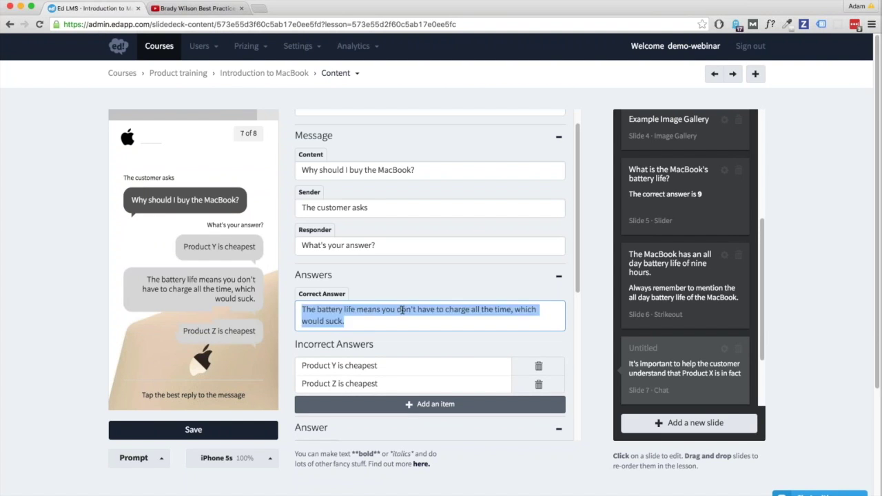
key(BackSpace)
click(393, 362)
key(super+a)
key(super+v)
click(531, 384)
click(438, 353)
Step: Set the Correct Answer to "The battery life means that you are always free to move around when you use the MacBook!"
click(400, 310)
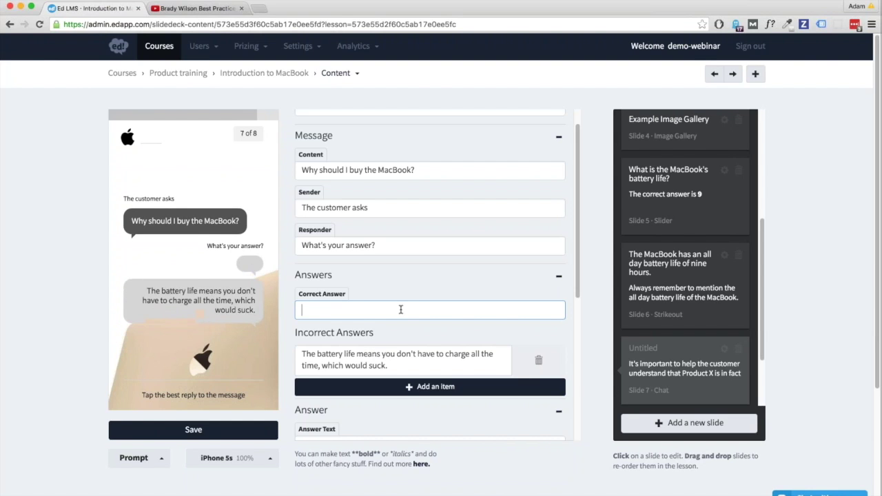
text(The battery life means)
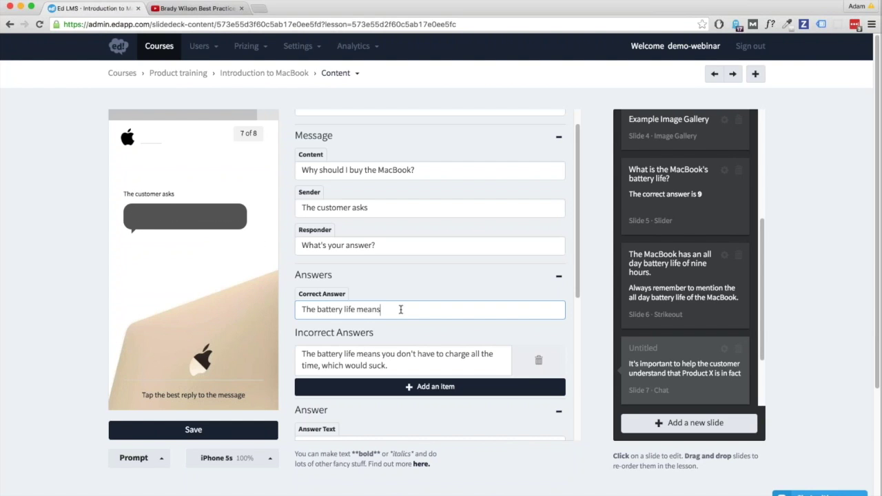
text( that you are)
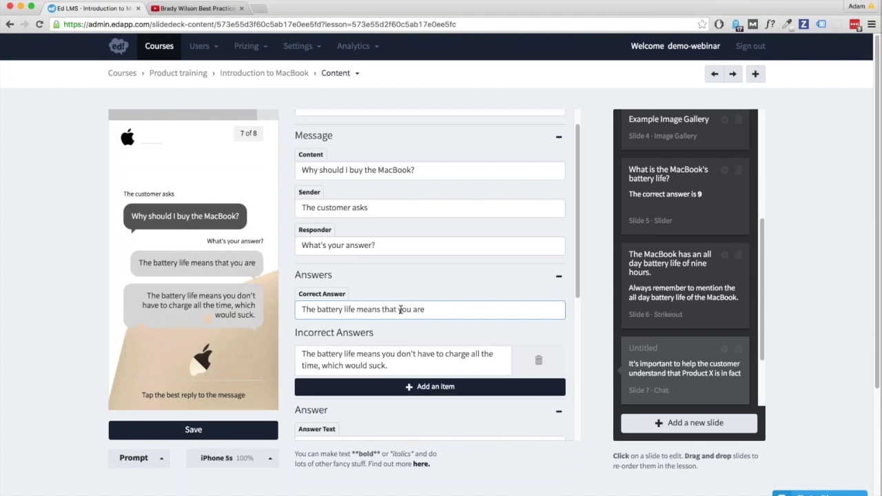
text( always fre)
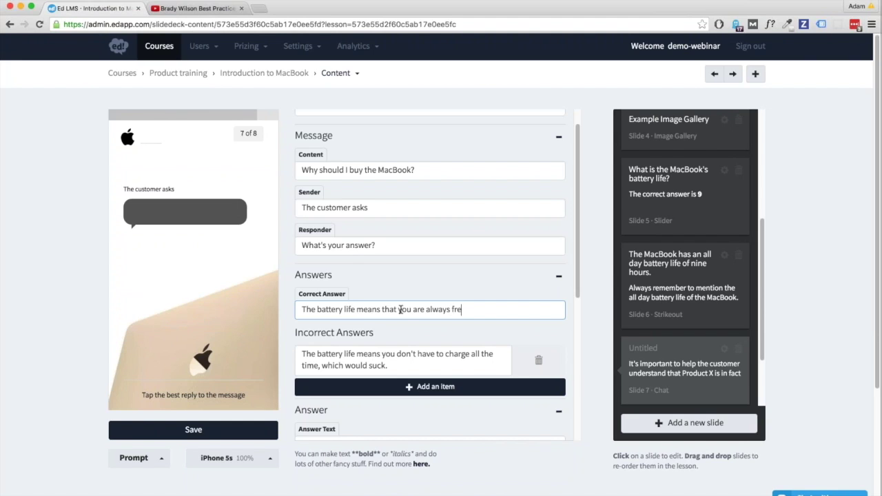
text(e to move around when you)
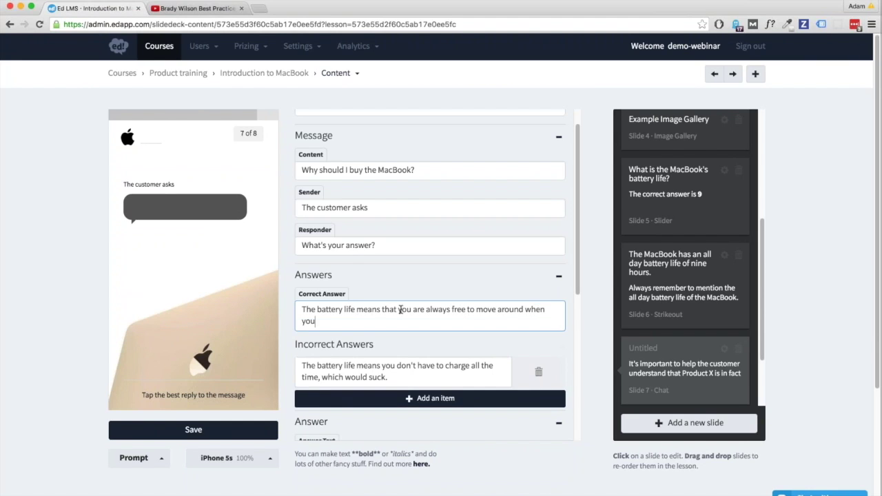
text( use the MacBook!)
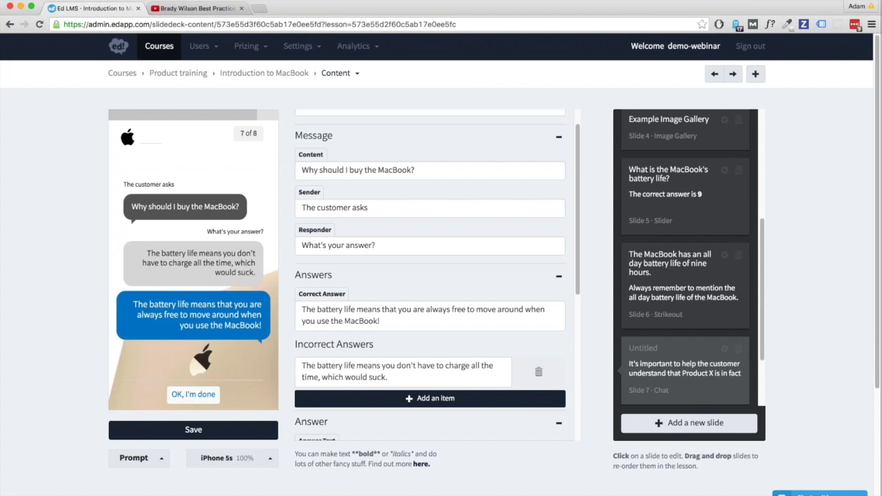
Step: Replace the Answer Text with "You must be positive when selling the MacBook! Talk about the benefits it brings rather than the negatives it avoids."
scroll(358, 276, down, 5)
triple_click(358, 277)
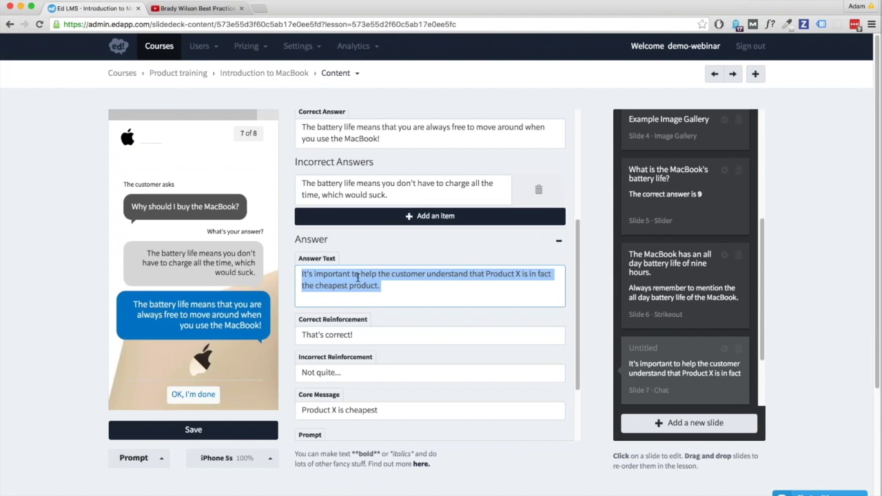
text(You must be positive)
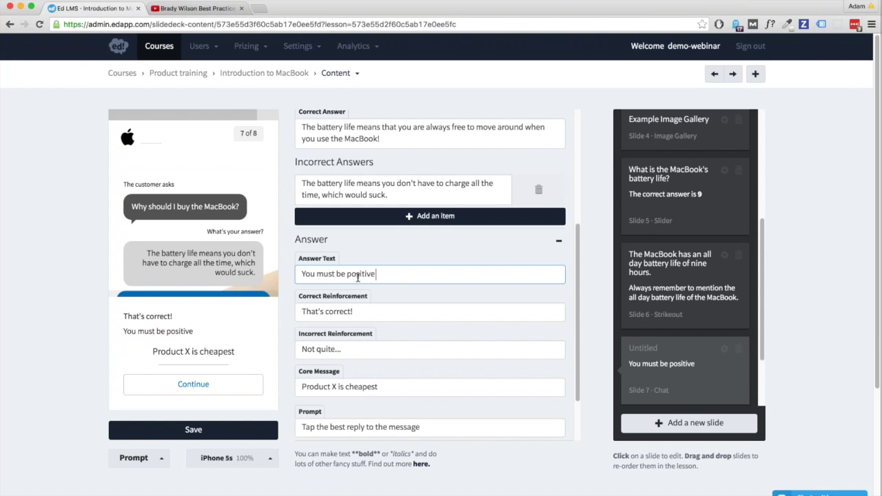
text( when selling)
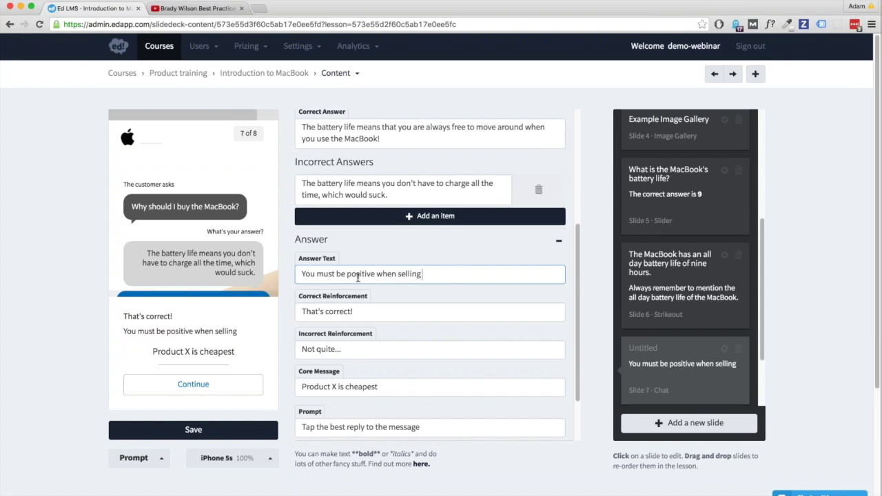
text( the MacBook!)
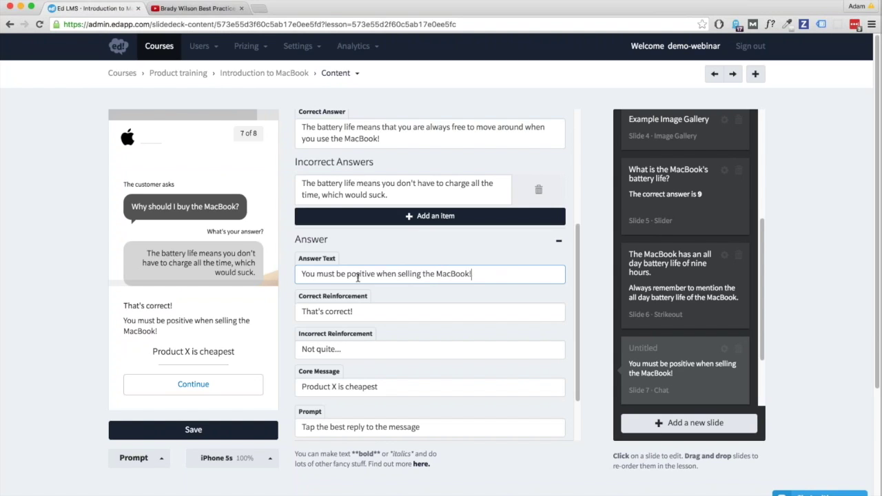
text( Talk about the benefits it brings rathe)
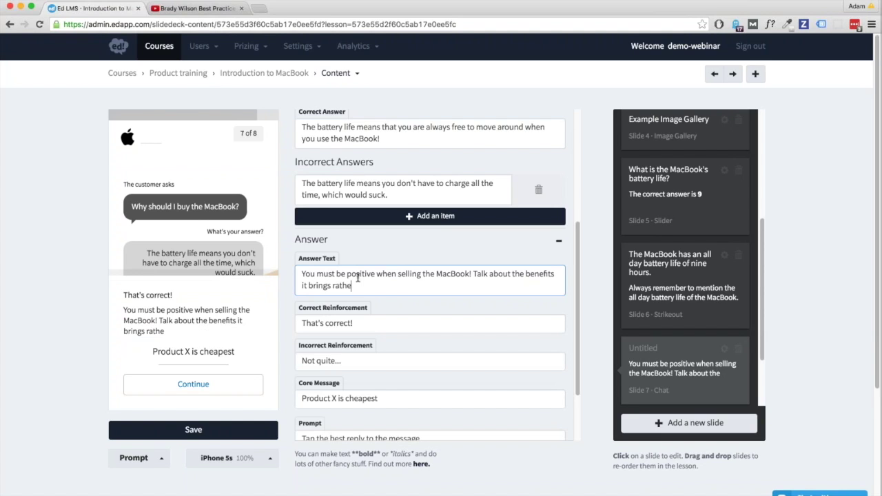
text(r than the negative)
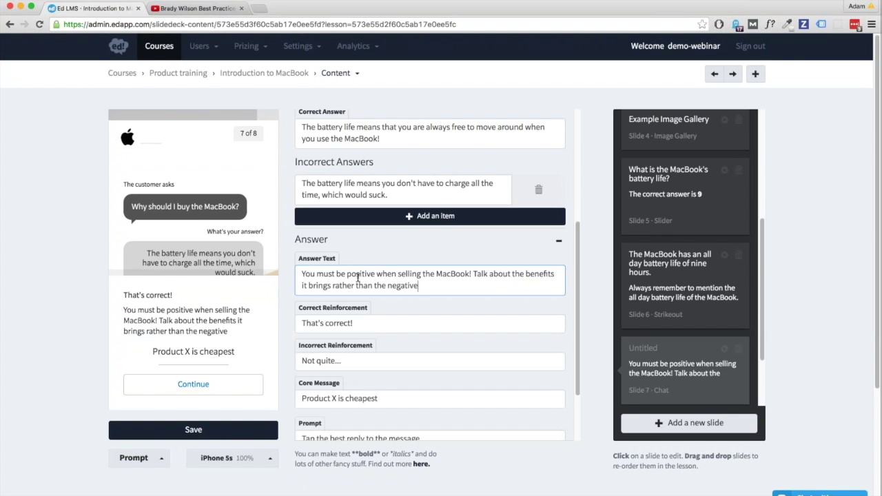
text(s it avoids.)
Step: Clear the "Product X is cheapest" text from the chat slide's Core Message
triple_click(378, 399)
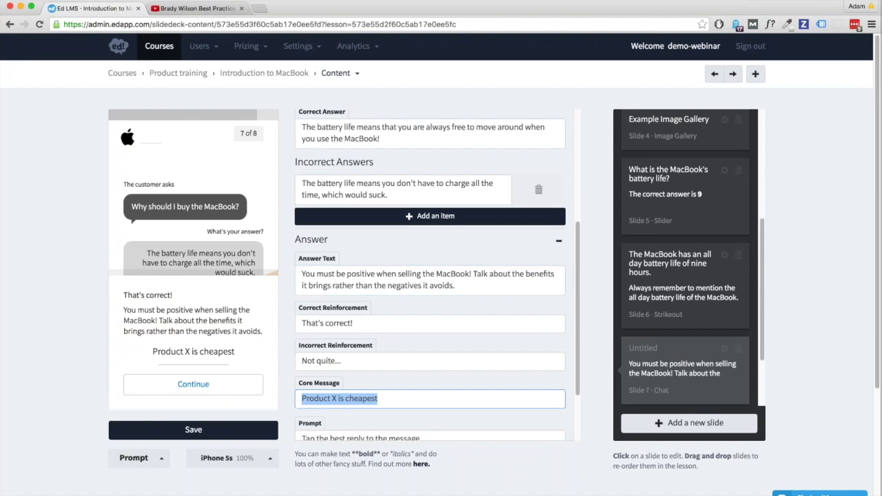
key(BackSpace)
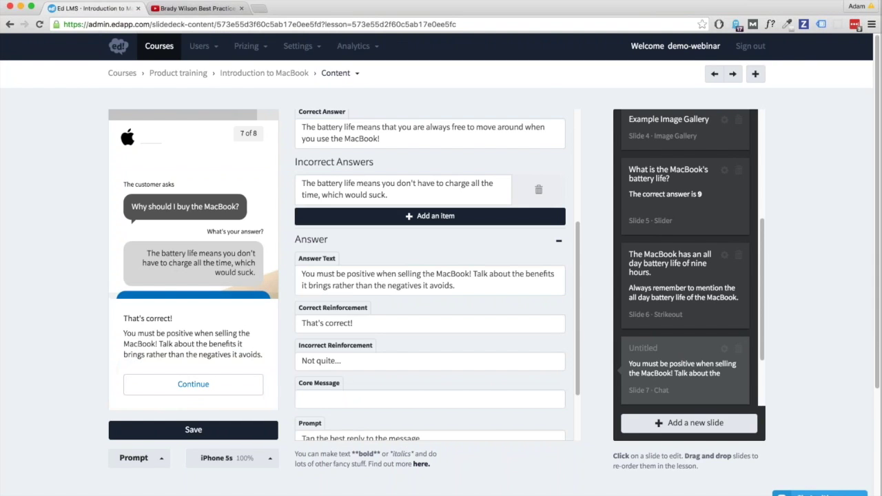
Step: Change the chat message's Sender to "Your team member asks:"
scroll(430, 276, up, 5)
drag(331, 199, 360, 202)
key(super+a)
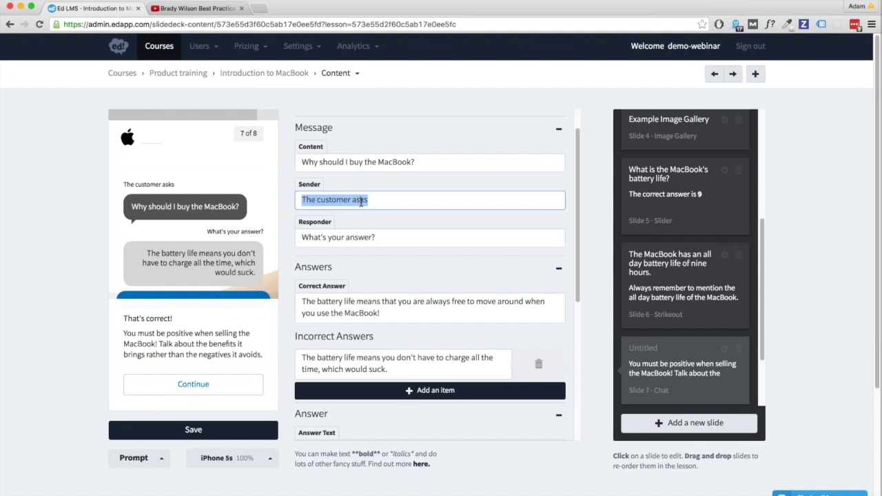
text(Yout)
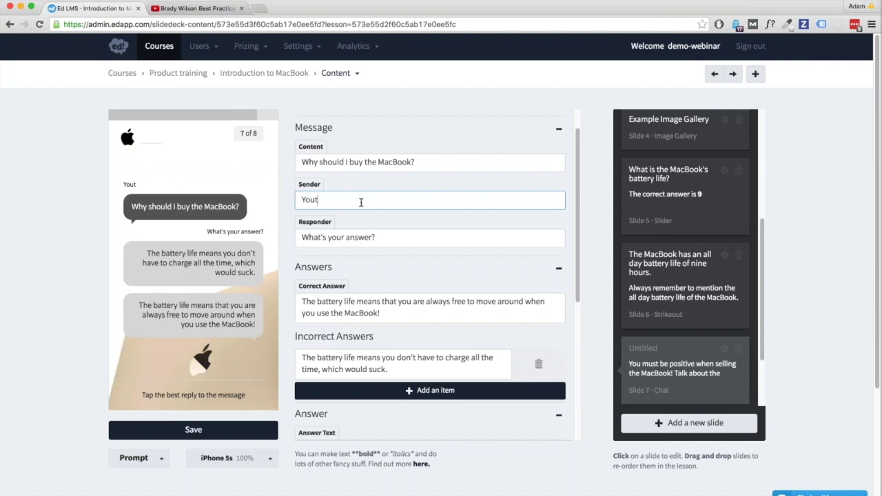
key(BackSpace)
text(r )
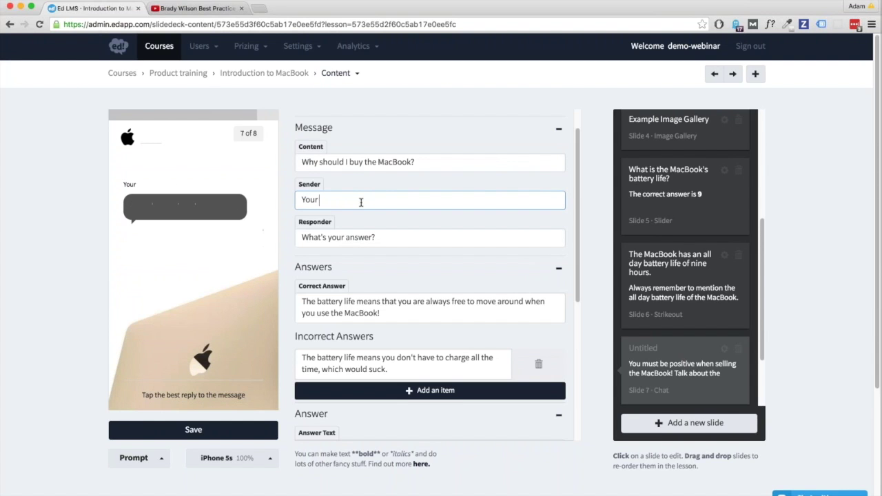
text(team member)
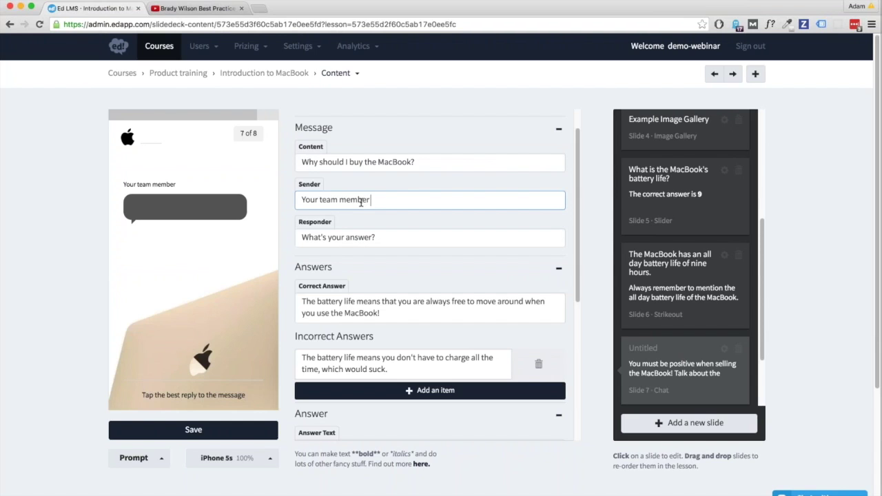
text( asks:)
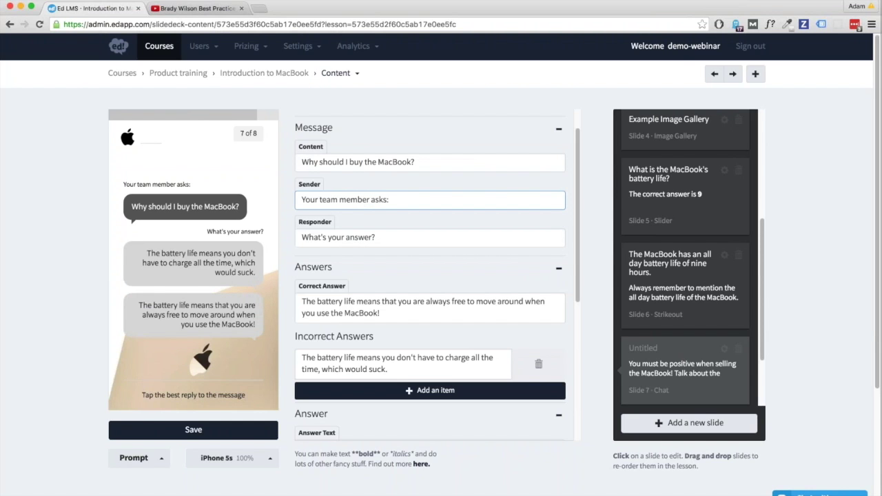
Step: Reword the chat message's Responder to "As a leader, what is your answer?"
triple_click(318, 237)
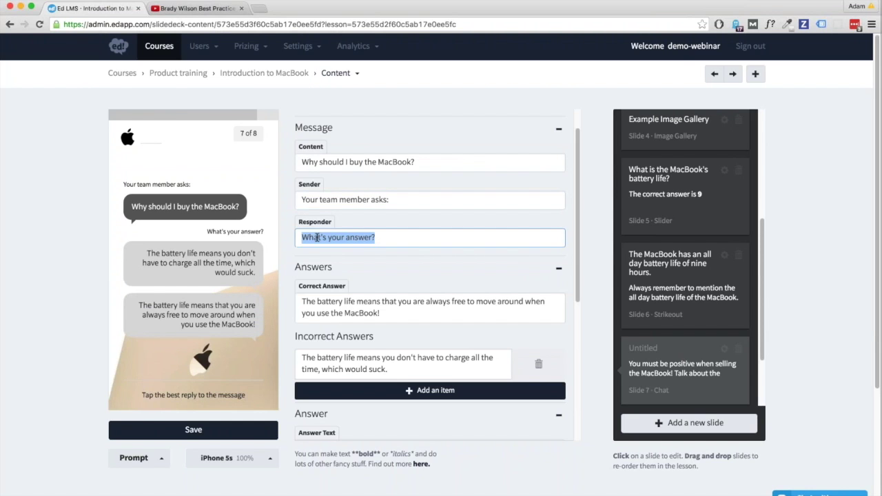
click(318, 237)
double_click(318, 238)
text(As a leader, what is)
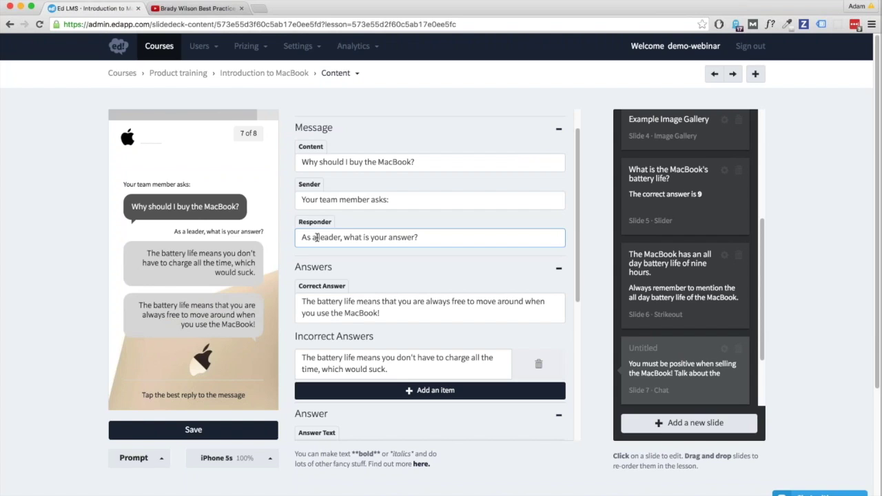
Step: Undo the Responder rewording to restore "What's your answer?"
key(BackSpace)
key(BackSpace)
key(BackSpace)
key(BackSpace)
key(BackSpace)
key(BackSpace)
key(BackSpace)
key(BackSpace)
key(BackSpace)
key(BackSpace)
key(BackSpace)
key(BackSpace)
key(BackSpace)
key(BackSpace)
key(BackSpace)
key(BackSpace)
key(BackSpace)
key(BackSpace)
key(BackSpace)
key(super+z)
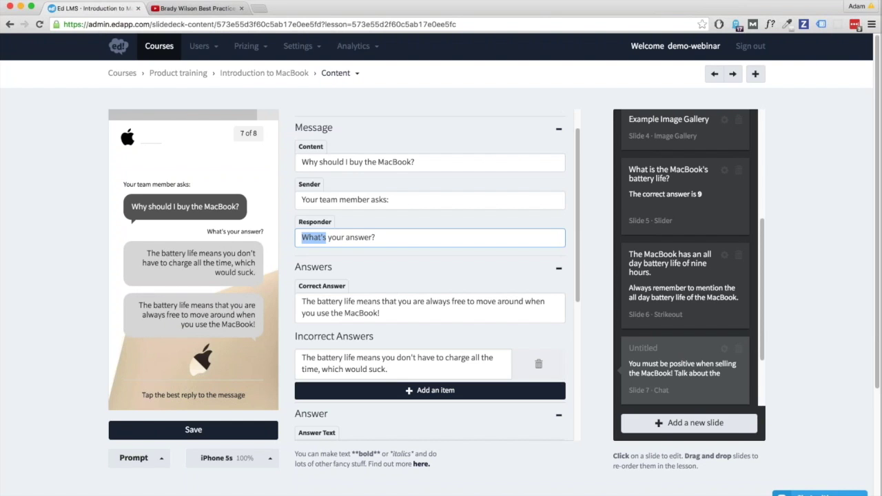
Step: Set the chat message's Sender to "The customer asks:"
triple_click(370, 163)
key(Tab)
drag(302, 200, 369, 200)
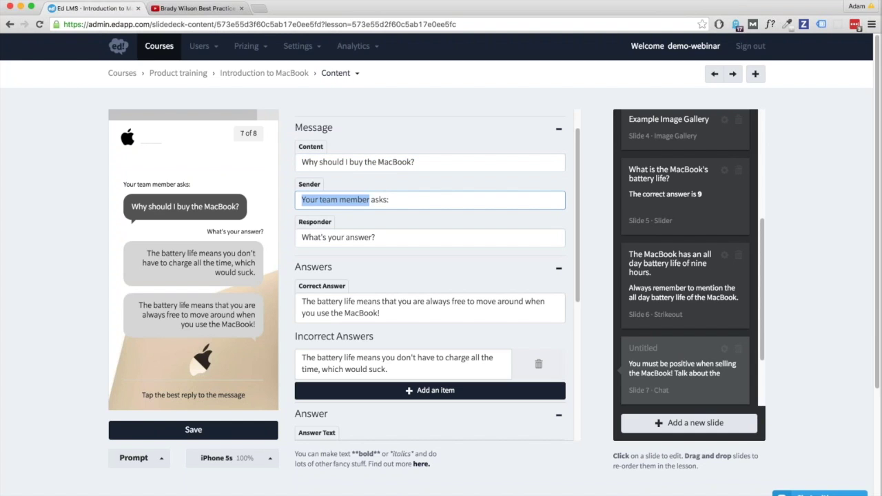
text(The custome)
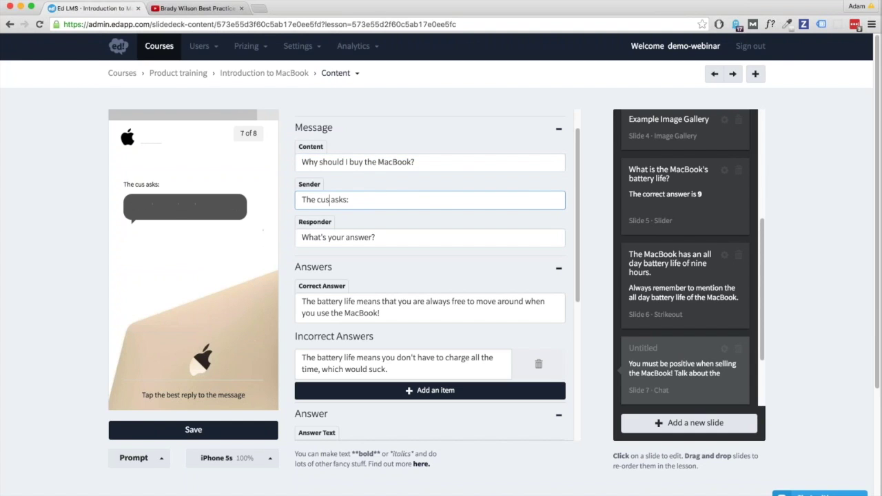
text(r asks)
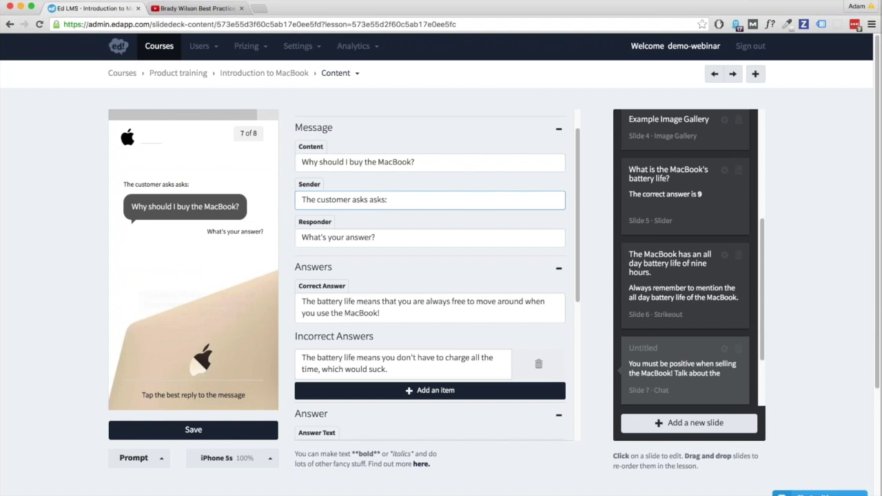
key(BackSpace)
key(BackSpace)
key(BackSpace)
key(BackSpace)
key(BackSpace)
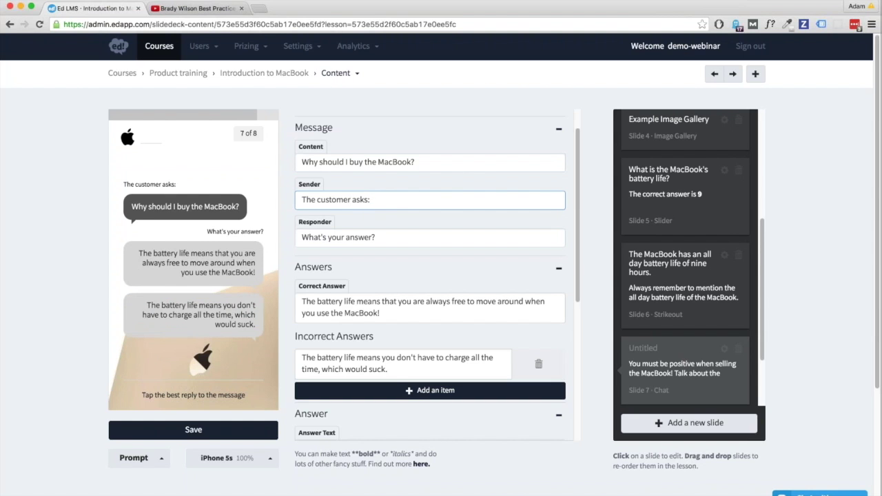
Step: Add a new slide from the Multiple Choice Categorise template that asks whether a statement is true or false
click(657, 417)
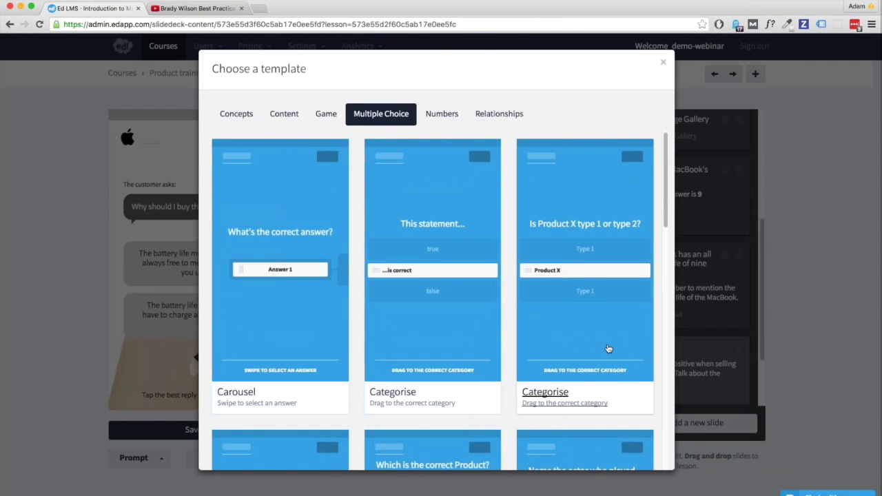
scroll(483, 386, up, 2)
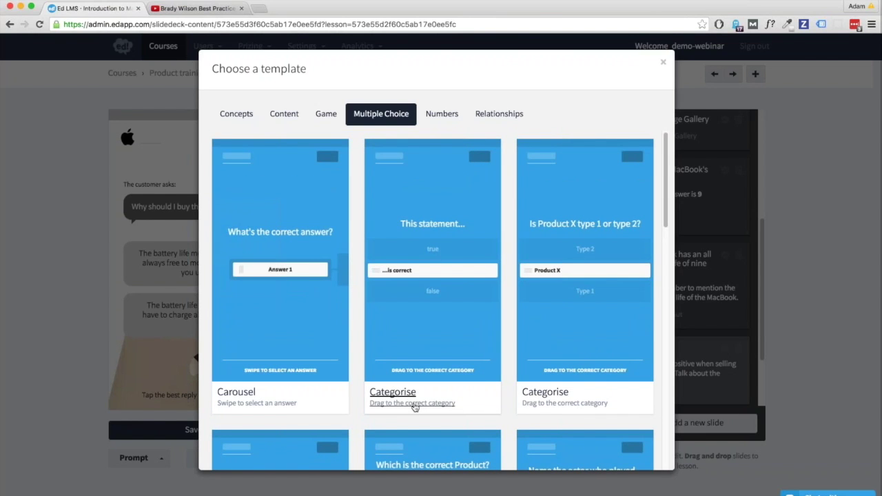
click(414, 407)
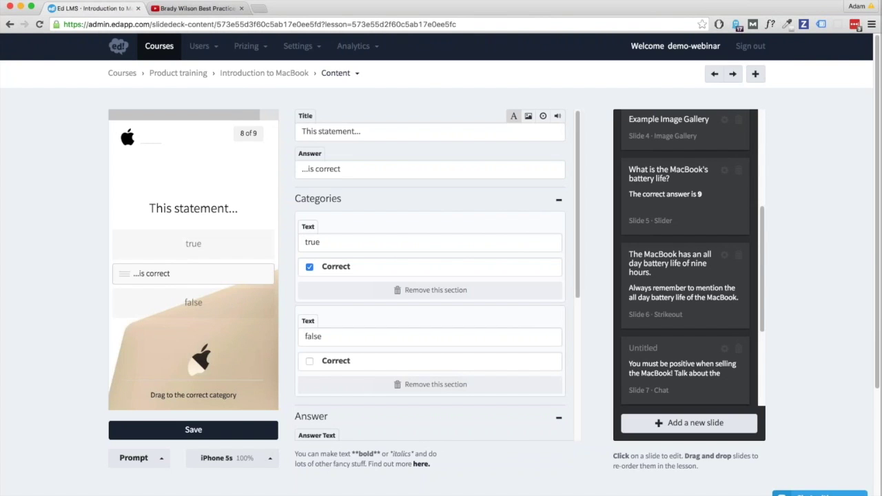
Step: Set the Categorise slide's Title to "What resolution is the MacBook's screen?" and try placing the answer in a category in the preview
click(407, 131)
key(super+a)
text(What)
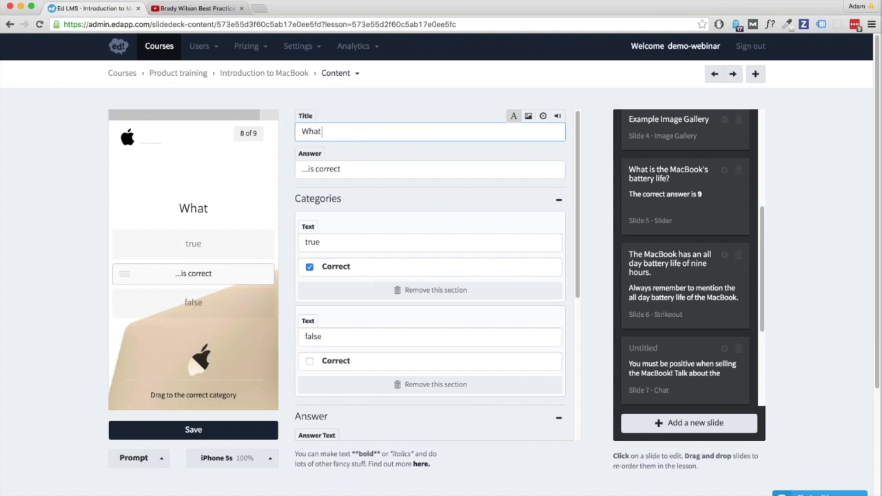
text( resolution )
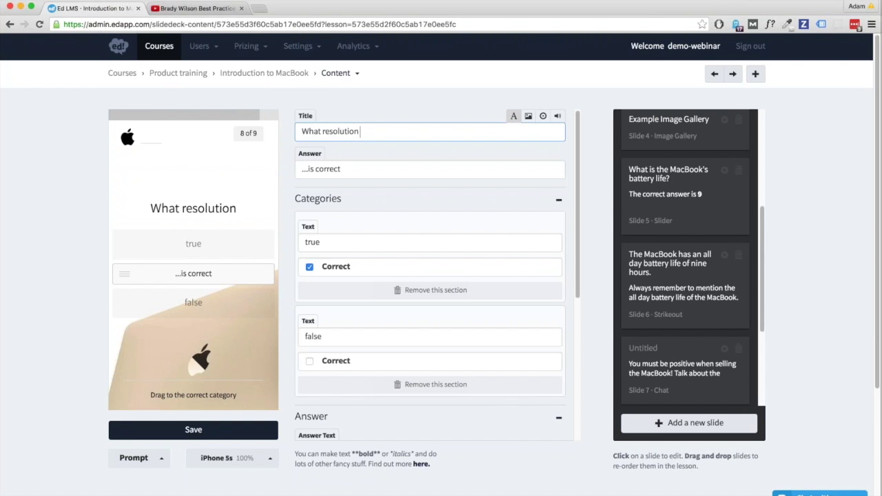
text(is the Mac)
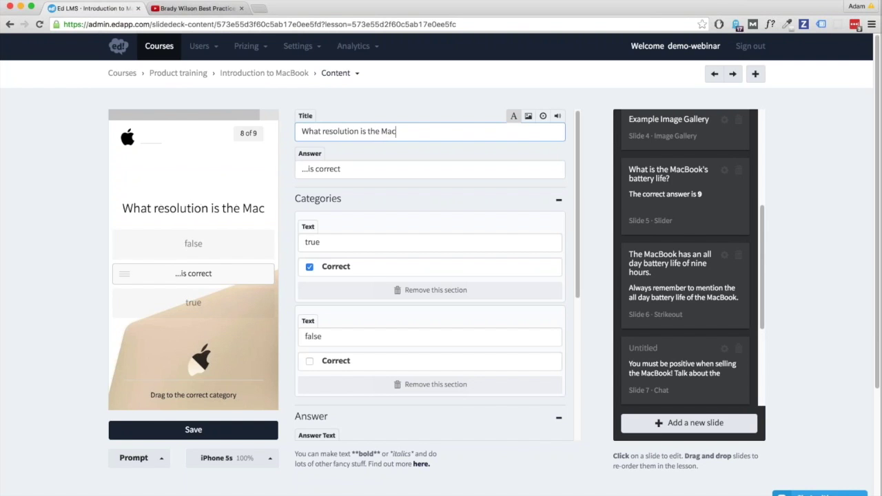
text(Book's screen?)
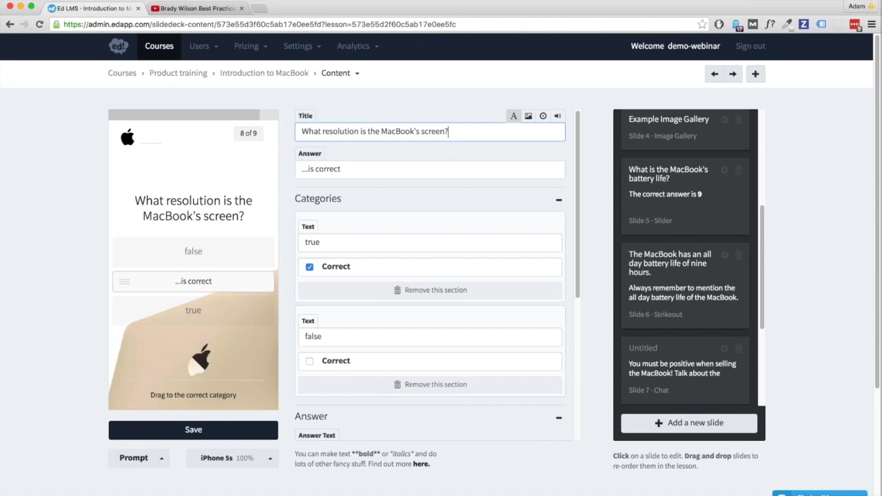
click(162, 280)
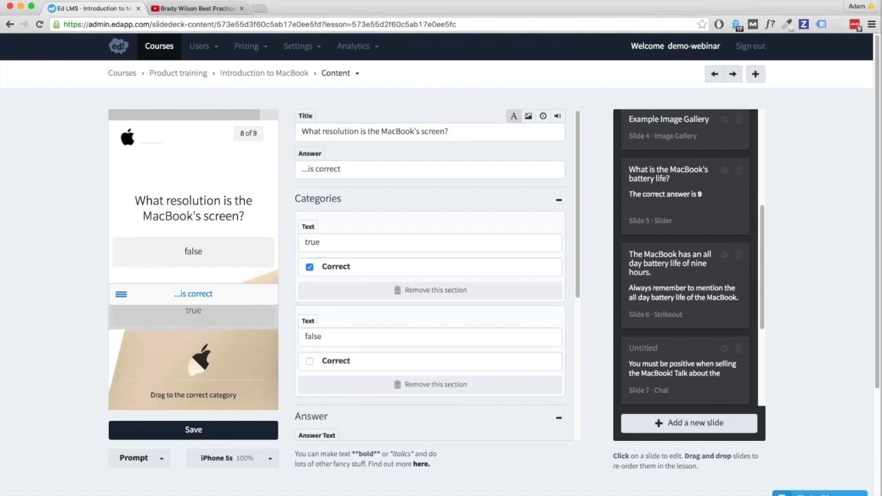
drag(161, 281, 166, 275)
Step: Replace the Categorise slide's Answer with "MacBook's retina display is:"
triple_click(330, 169)
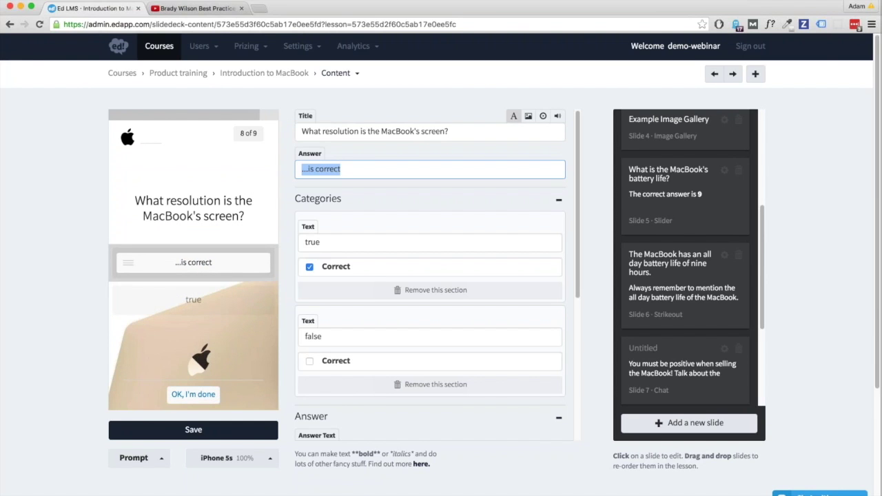
text(MacBook's retina display is:)
key(Tab)
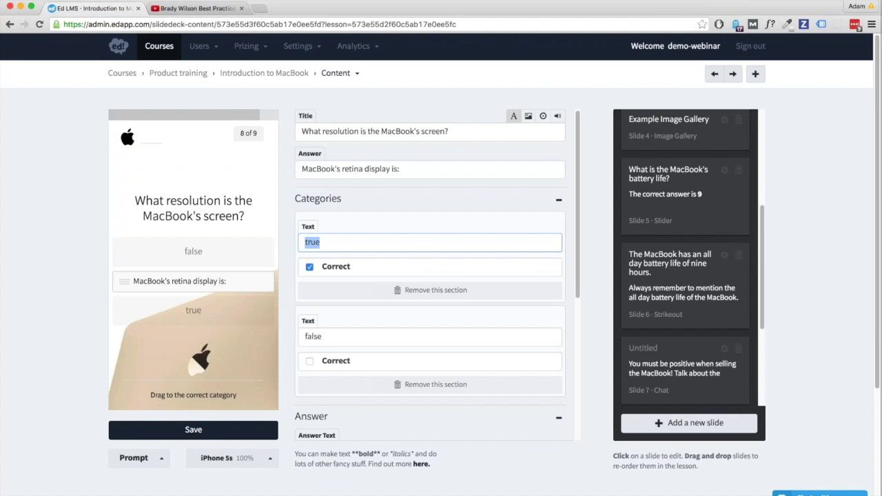
Step: Set the correct category's text to "1440x840 definition" and the incorrect one's to "480x120 definition"
text(1440x840 d)
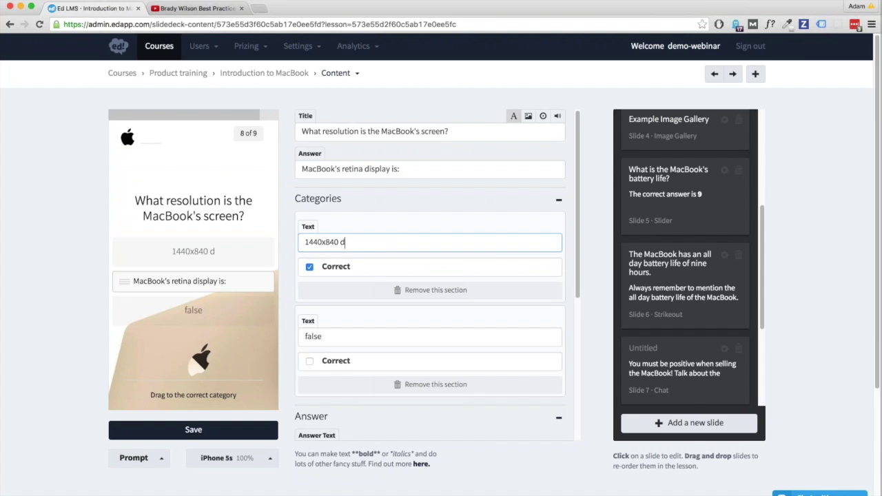
text(efinition)
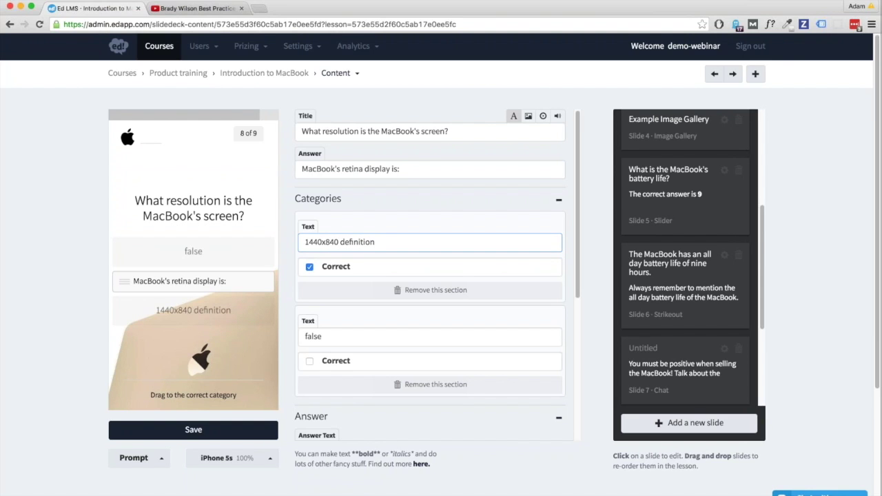
double_click(357, 342)
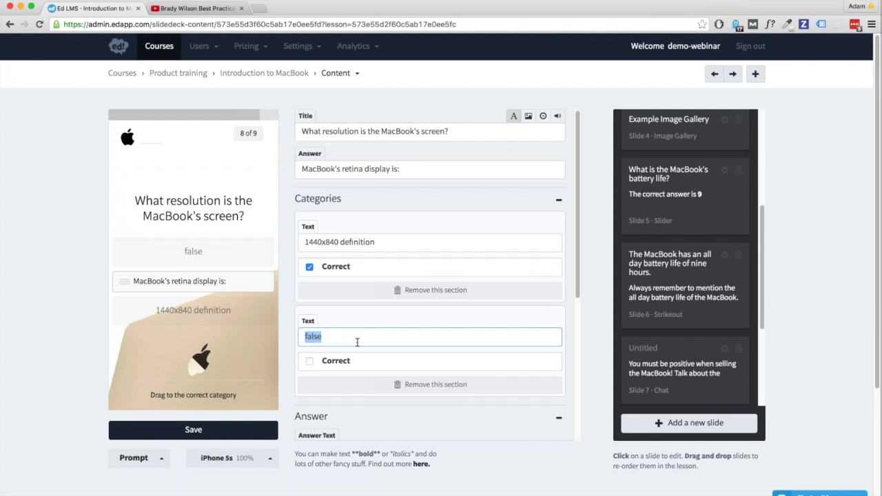
text(480x12)
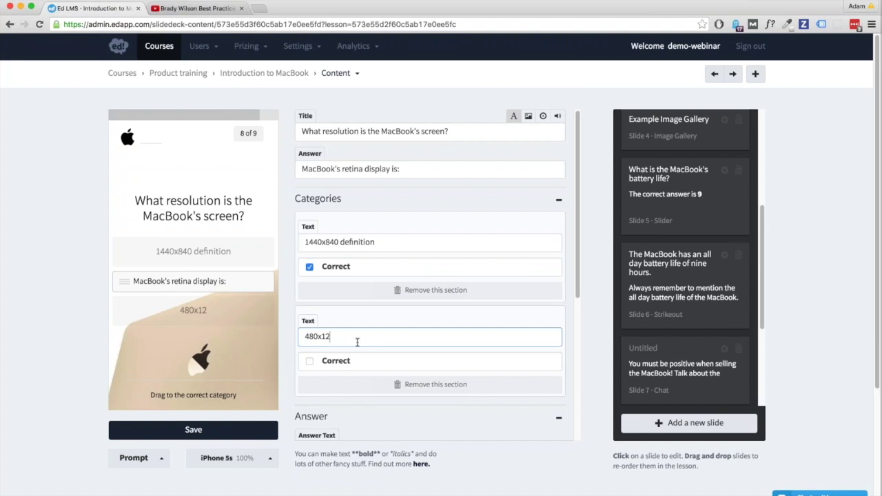
text(0)
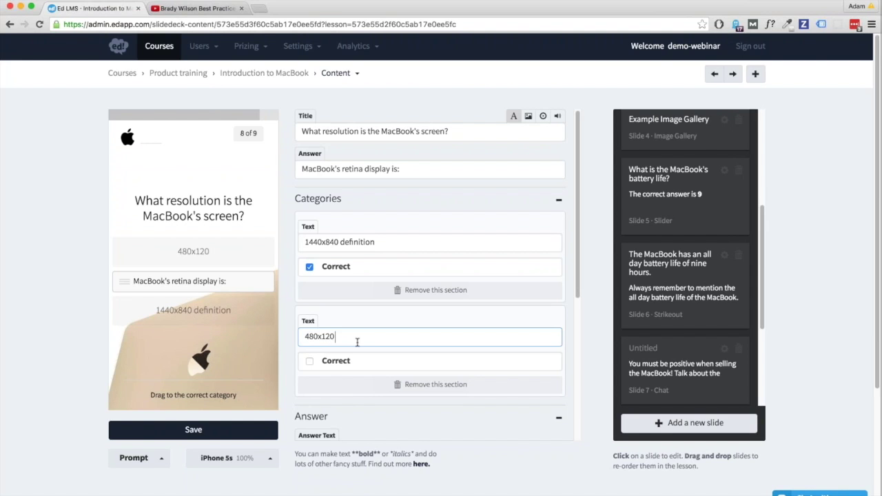
text( definition)
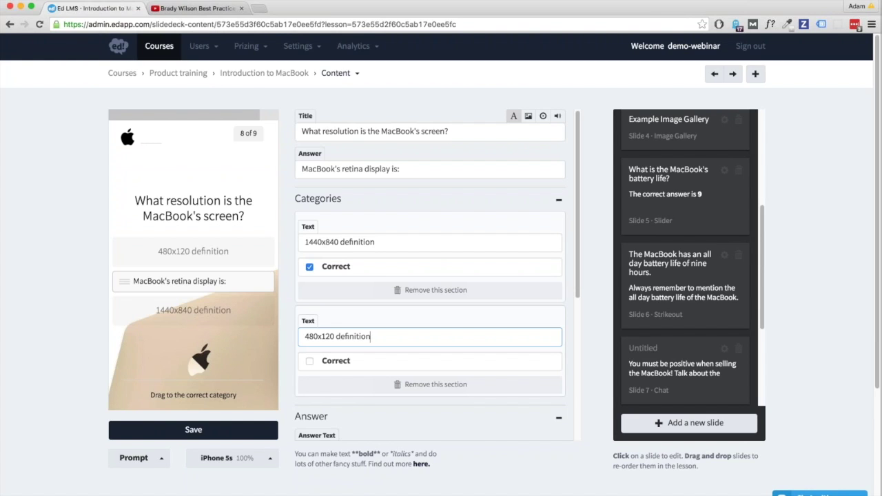
Step: Test the Categorise slide in the preview by submitting the answer under "1440x840 definition", and review its answer settings and slide list entry
drag(173, 281, 193, 300)
click(193, 395)
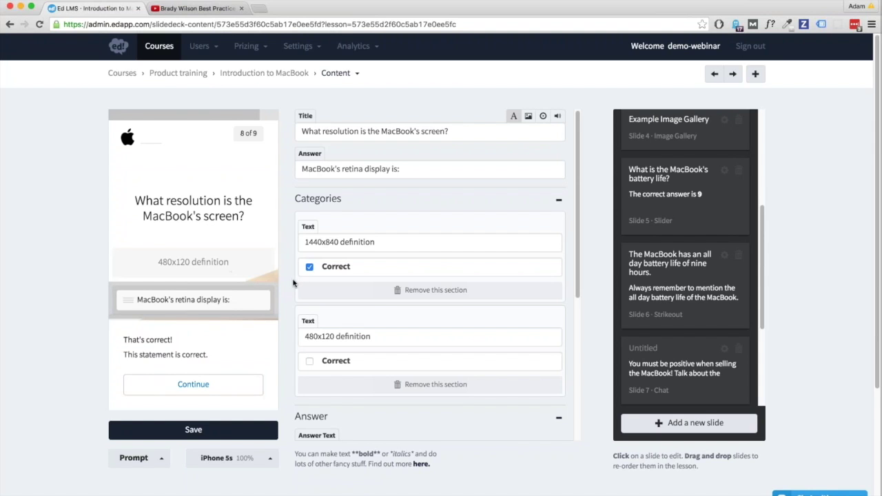
scroll(296, 285, down, 5)
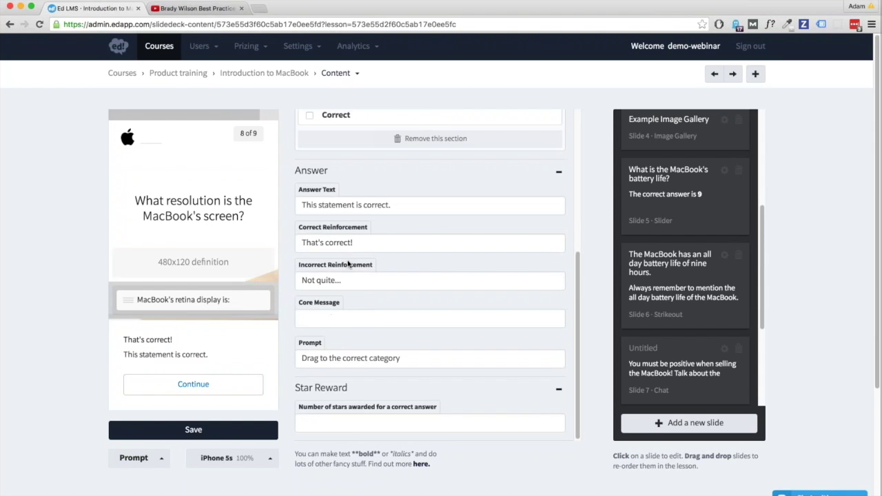
scroll(685, 353, down, 1)
scroll(686, 353, down, 3)
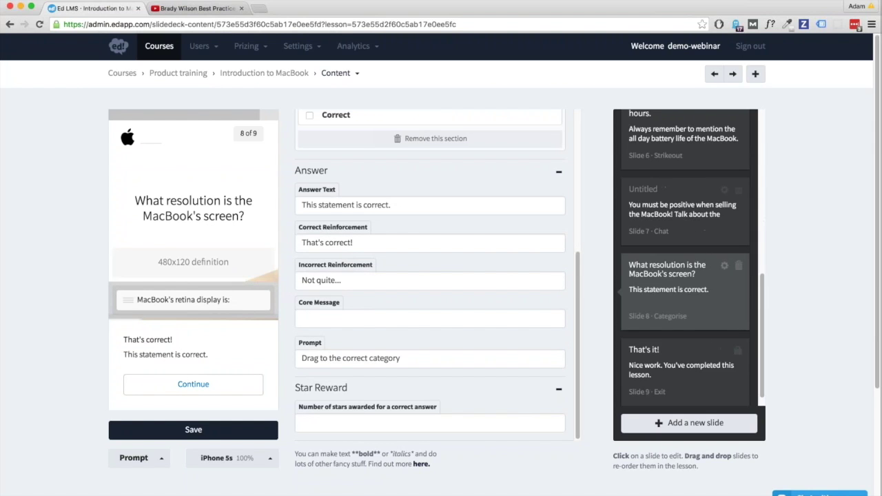
Step: Change slide 8 to the three-item Reorder template from the Relationships category, titled "Order these brands by market share"
click(689, 423)
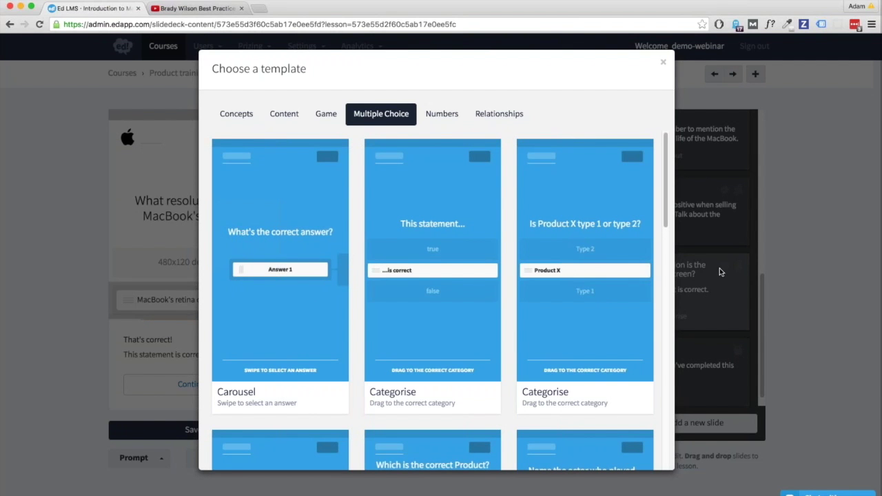
click(513, 119)
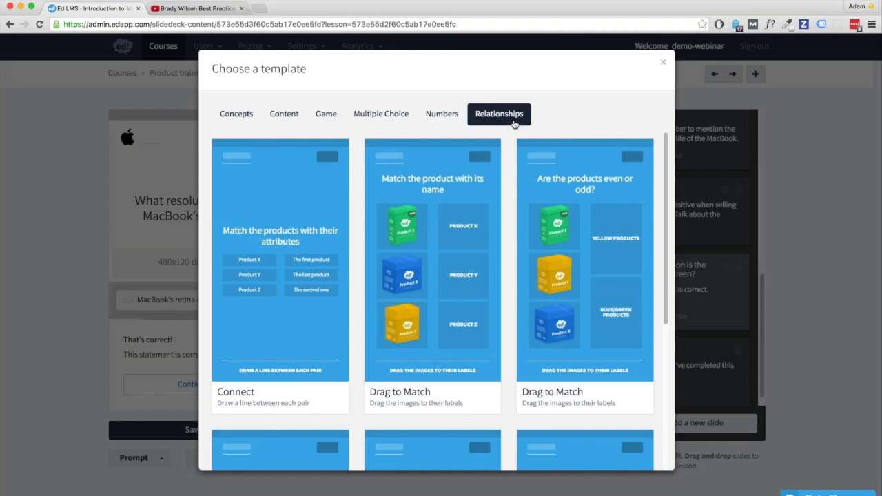
scroll(529, 359, down, 1)
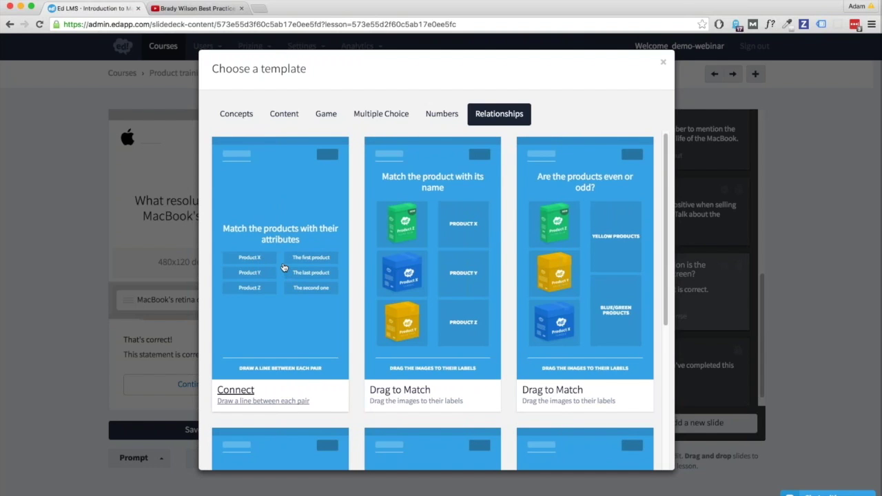
scroll(420, 219, down, 1)
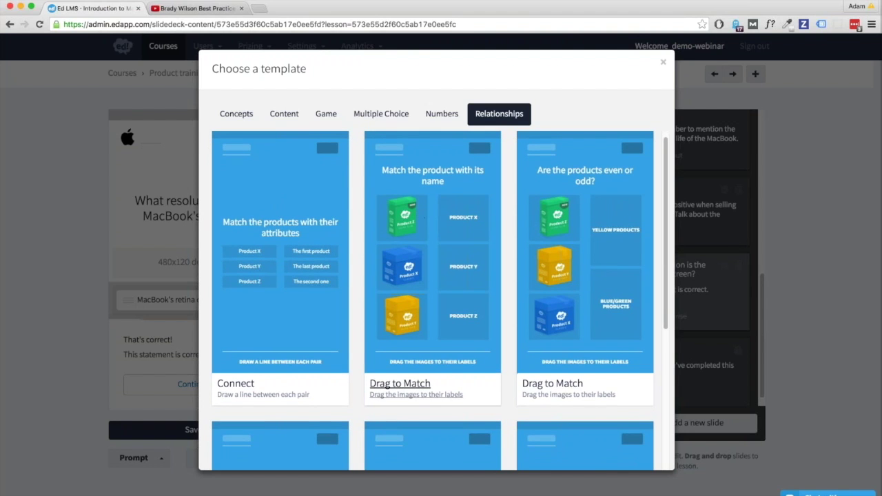
scroll(442, 263, down, 3)
scroll(441, 263, down, 3)
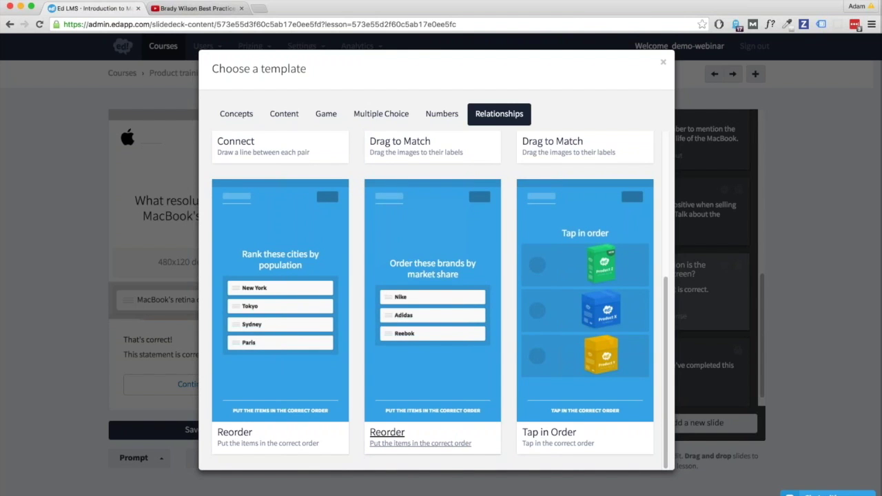
click(383, 185)
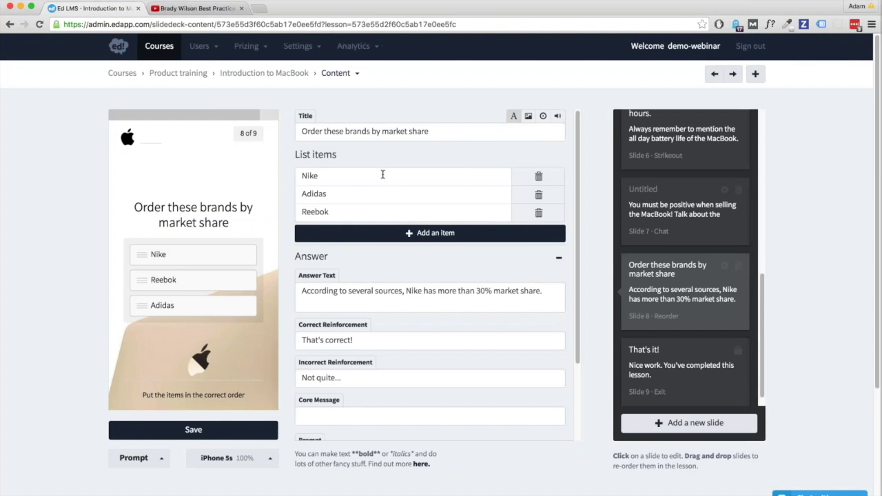
Step: Set the Reorder slide's Title to "Put in descending order of conversation priority."
click(382, 131)
triple_click(380, 131)
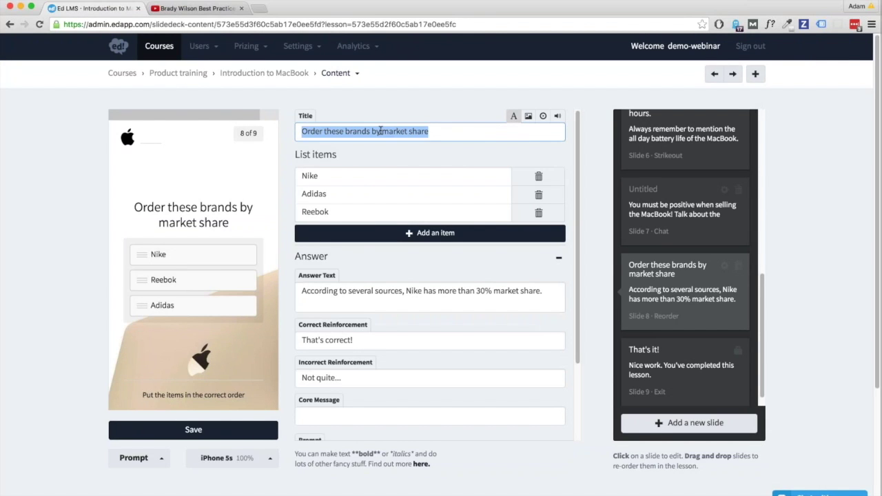
text(Put in )
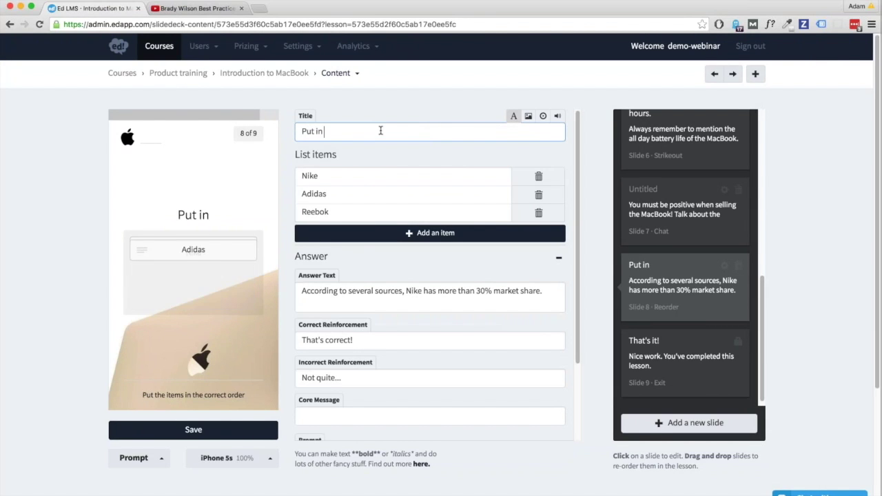
text(descendi)
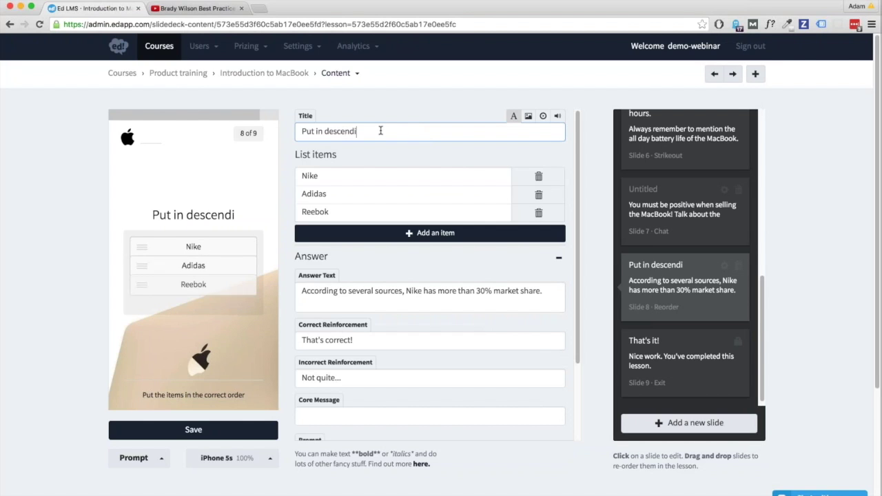
text(ng o)
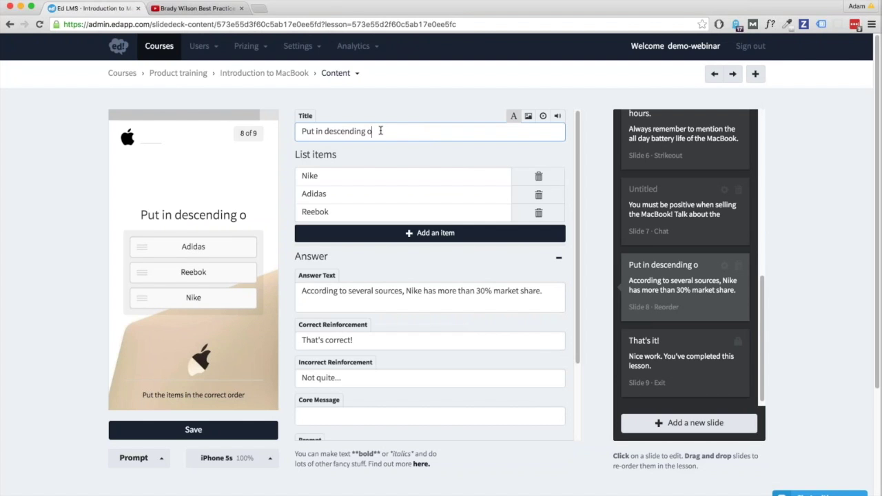
text(rder of conver)
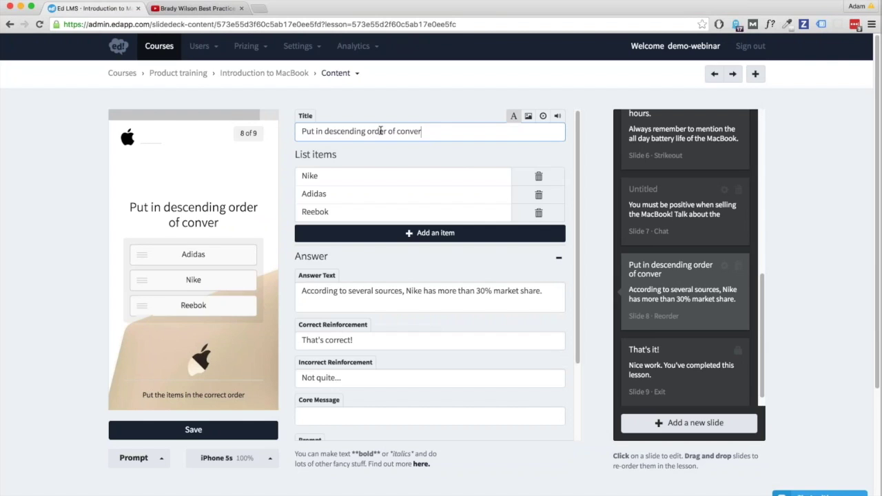
text(sation priority.)
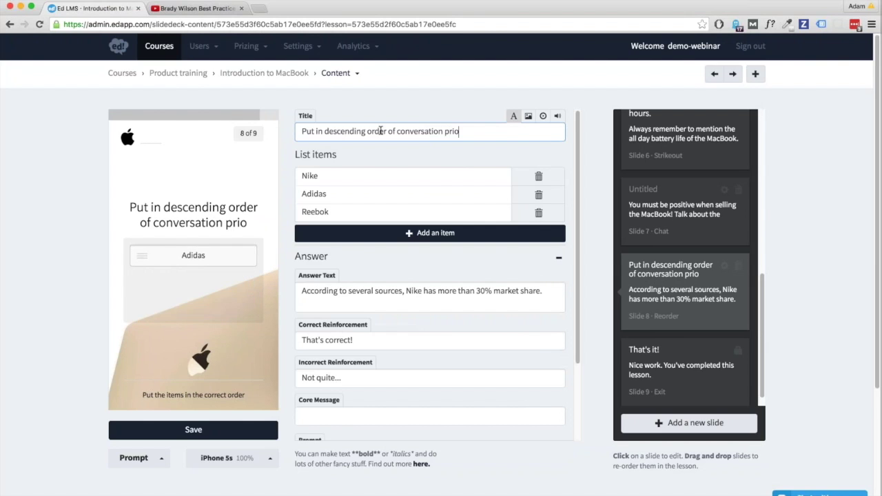
Step: Replace the first two list items with "Battery life" and "Weight"
click(365, 176)
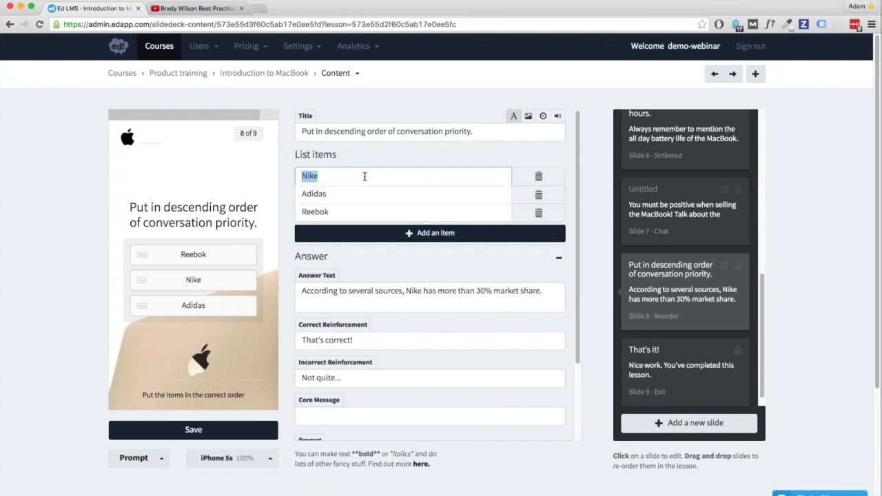
text(Battery)
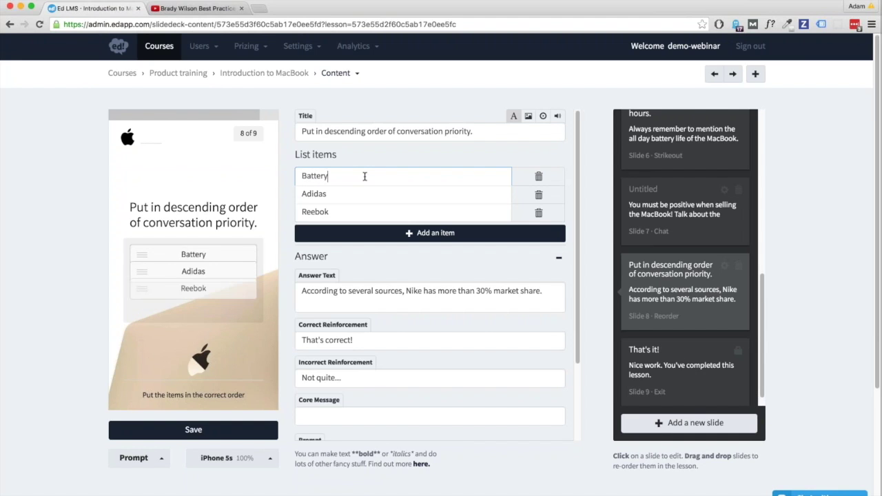
text( life)
key(Tab)
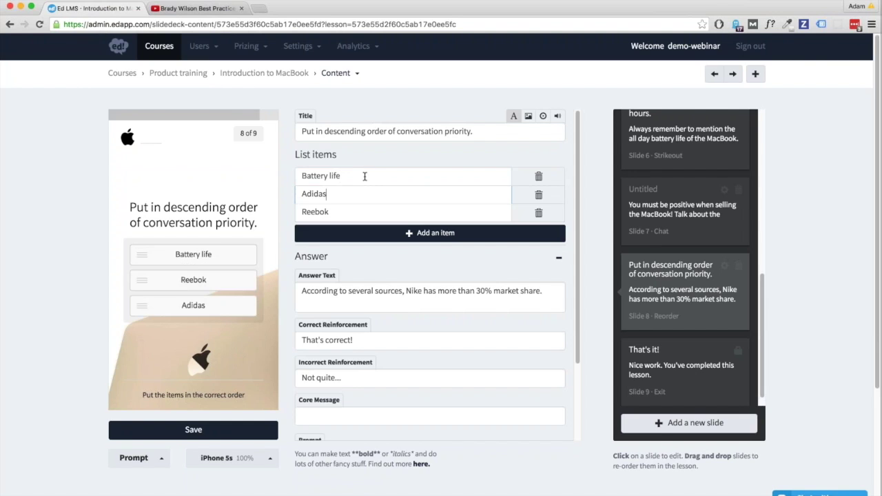
key(super+a)
text(Weight)
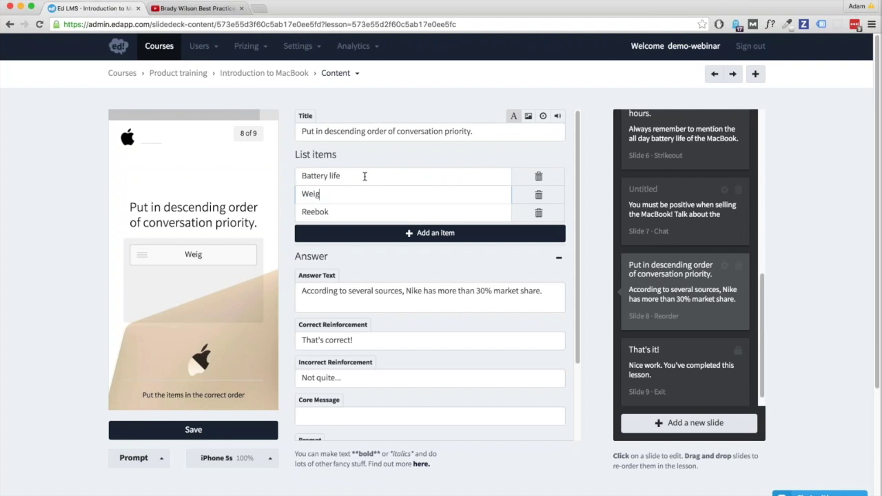
Step: Replace the third list item with "Screen resolution"
key(Tab)
key(super+a)
text(Sc)
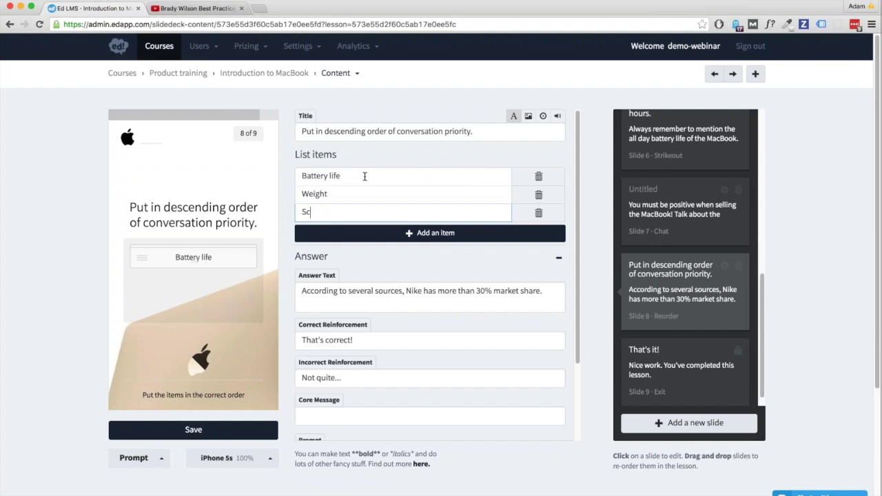
text(reeen )
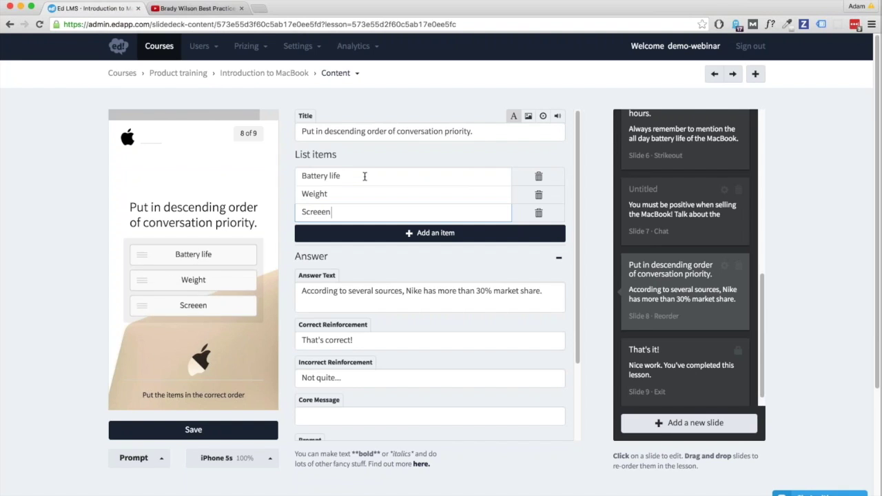
text(resolution)
click(320, 213)
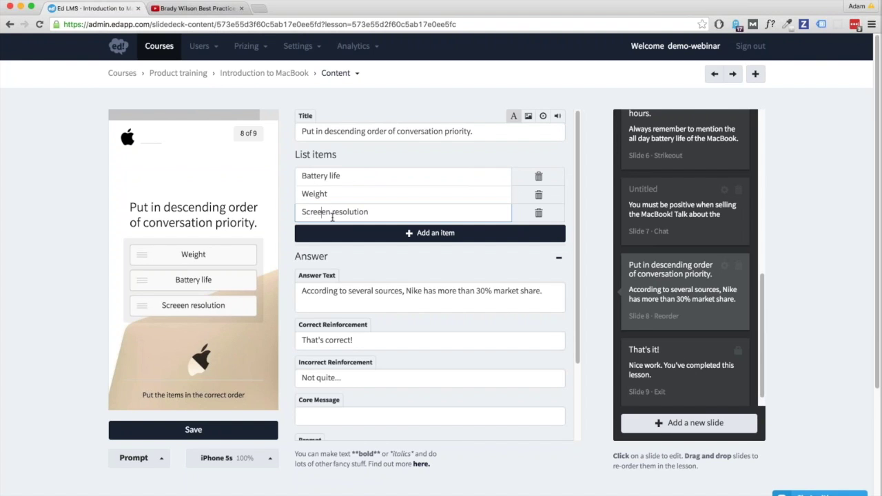
key(BackSpace)
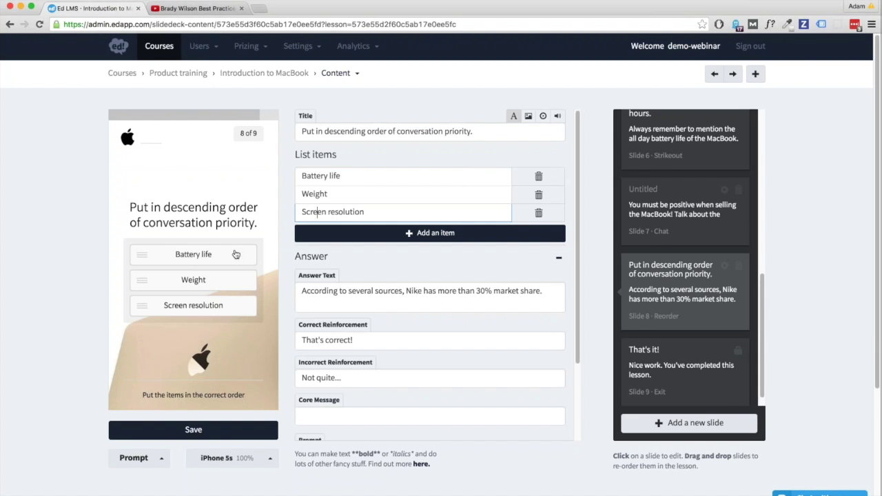
Step: Test reordering the items in the preview and clear the Reorder slide's Answer Text
drag(236, 263, 237, 289)
click(395, 131)
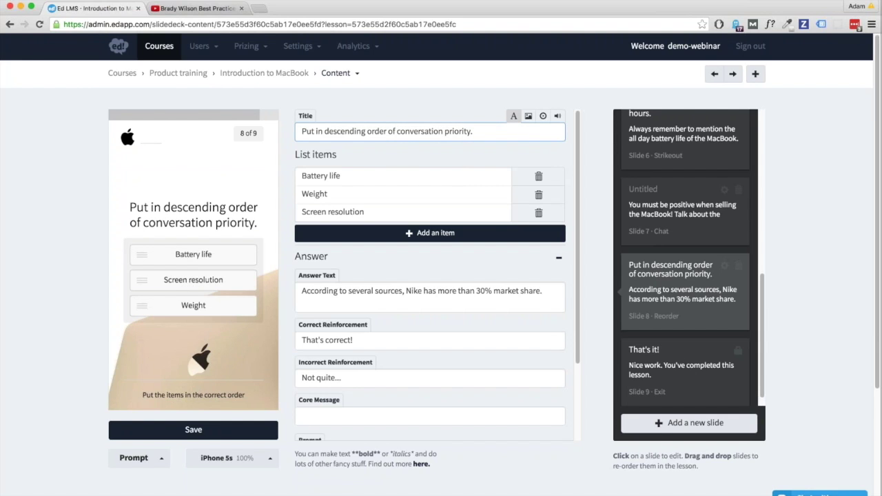
drag(176, 282, 195, 317)
click(193, 394)
click(366, 132)
drag(214, 251, 215, 306)
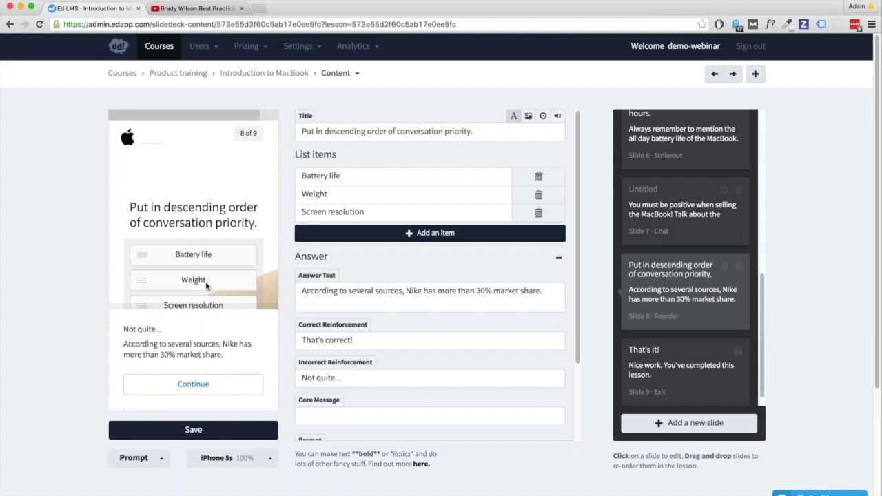
triple_click(386, 299)
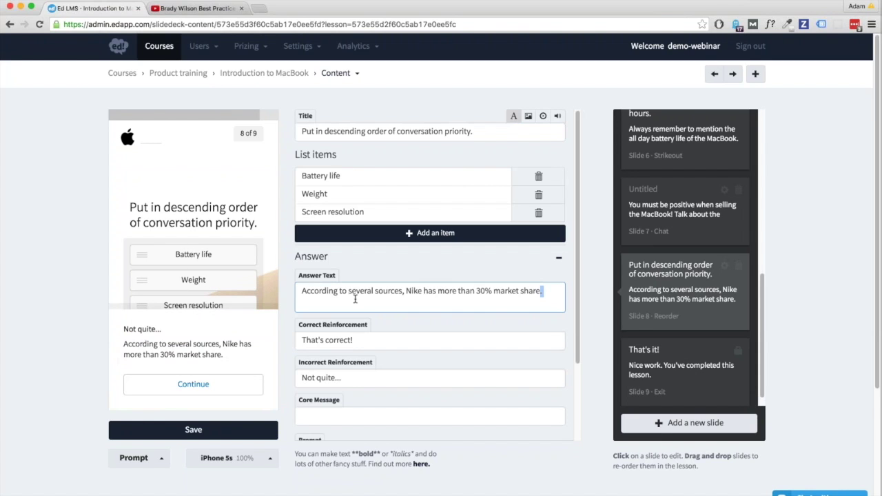
key(BackSpace)
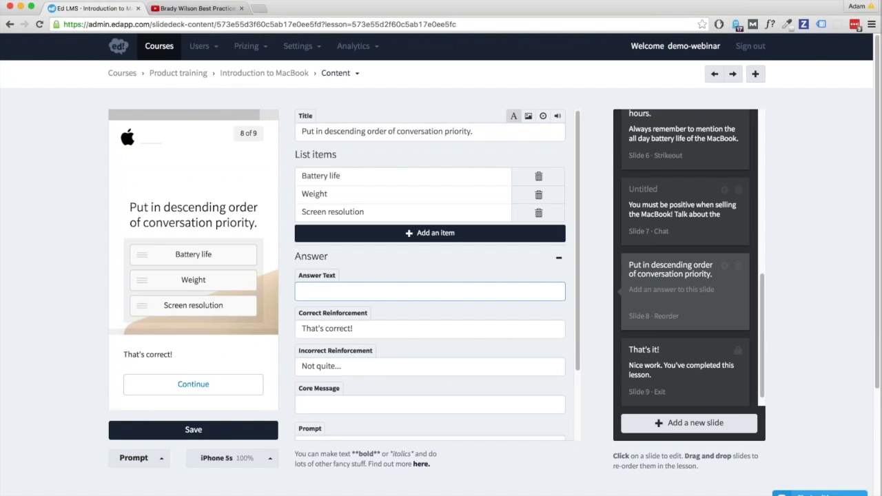
Step: Change slide 8 to the Connect template from the Relationships category and try linking the product pairs in the preview
scroll(742, 308, down, 1)
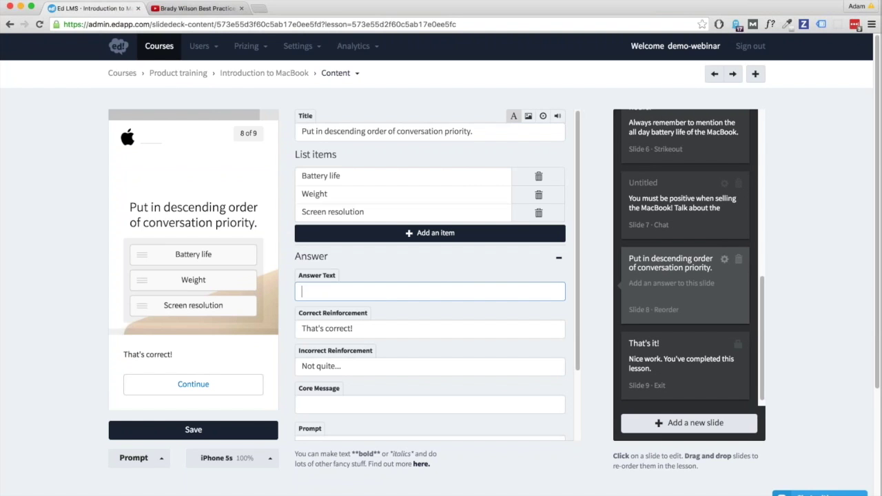
click(688, 423)
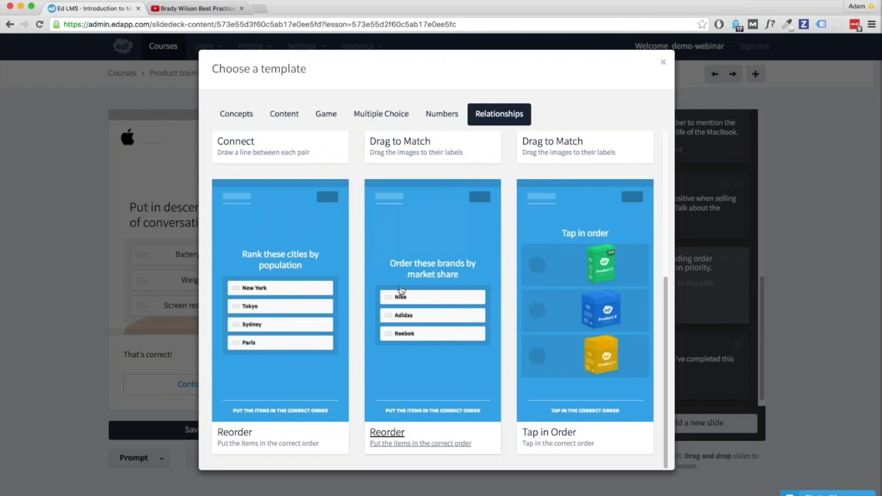
scroll(401, 290, up, 1)
scroll(401, 290, up, 4)
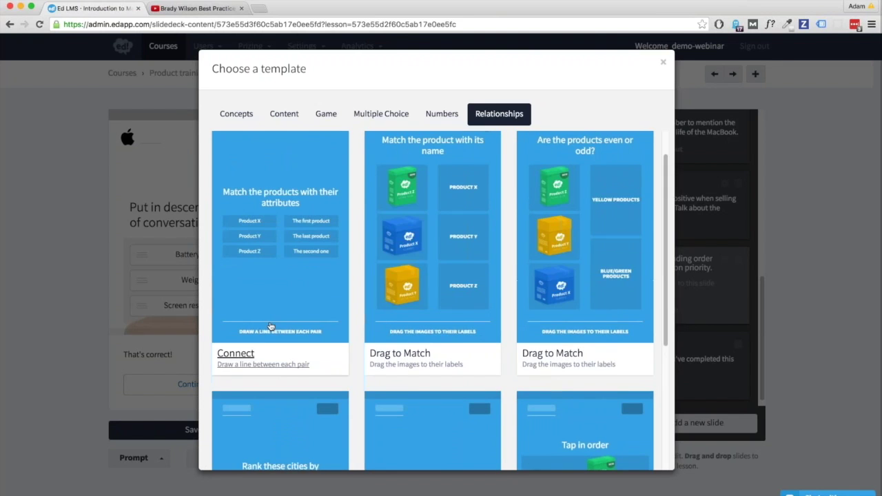
click(248, 354)
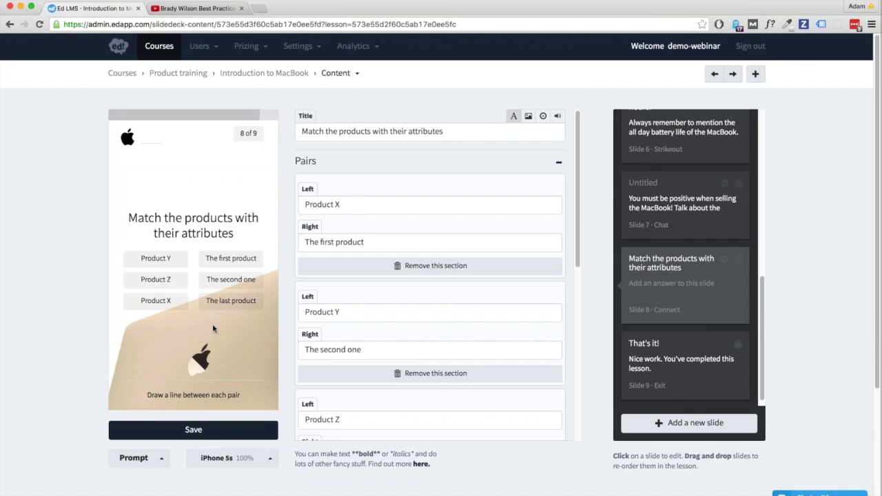
mouse_move(182, 259)
mouse_down()
mouse_move(211, 263)
mouse_move(212, 281)
mouse_up()
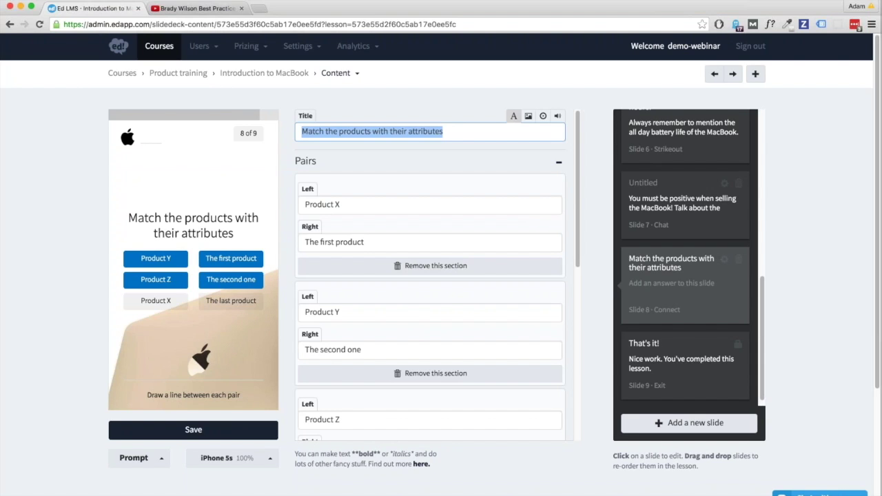
Step: Set the Connect slide's Title to "What are the MacBook's dimensions?"
text(W)
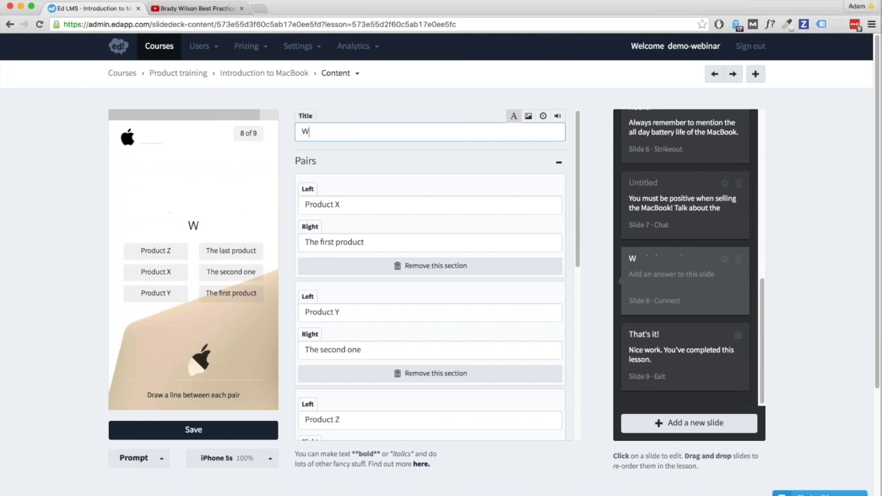
text(hat are)
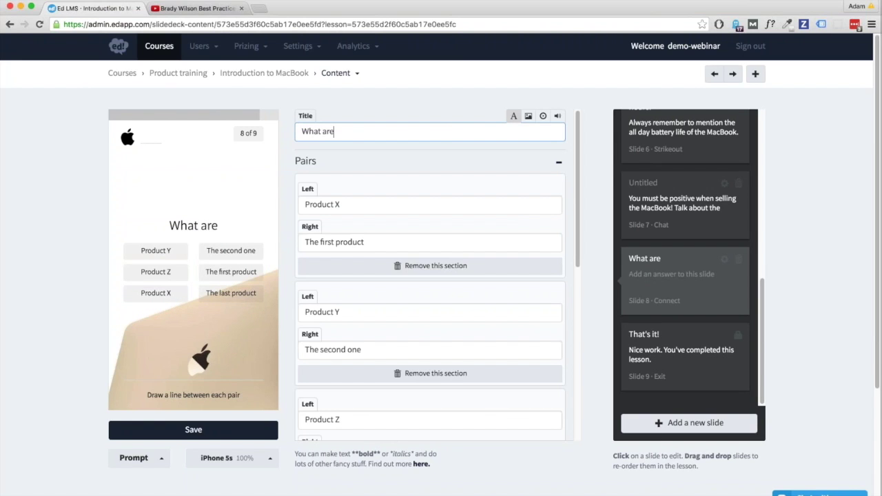
text( the MacBook)
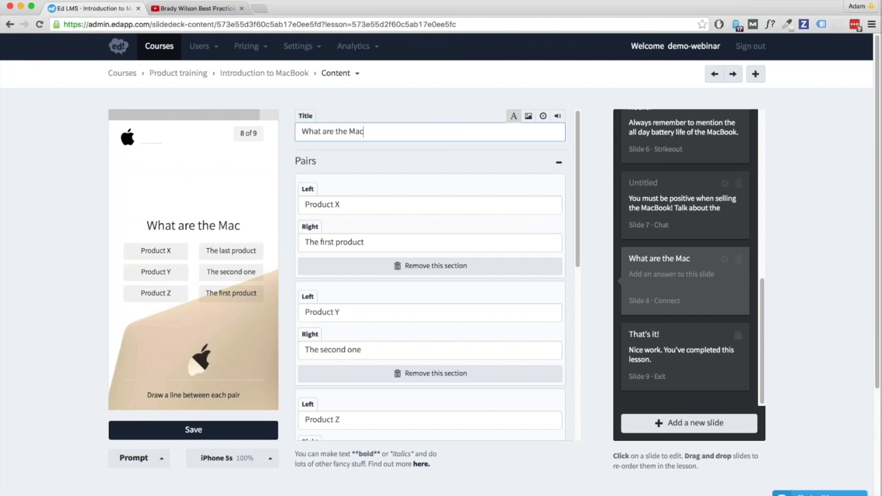
text('s di)
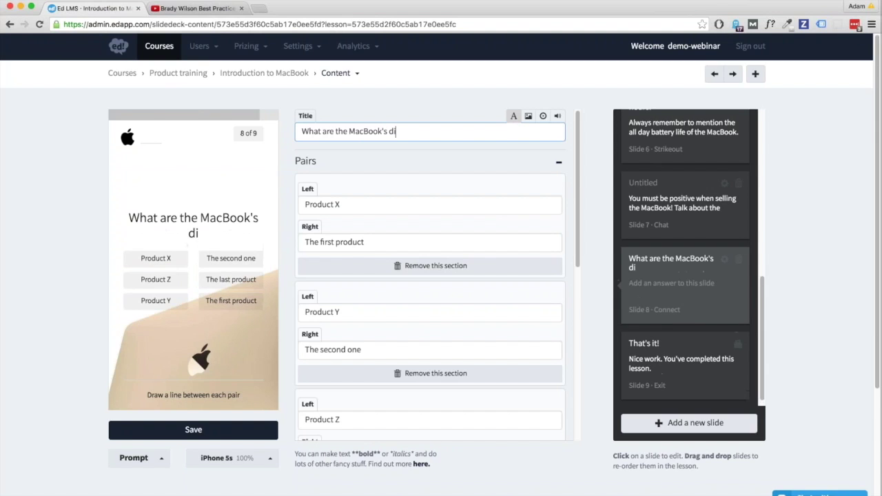
text(mensions?)
key(Tab)
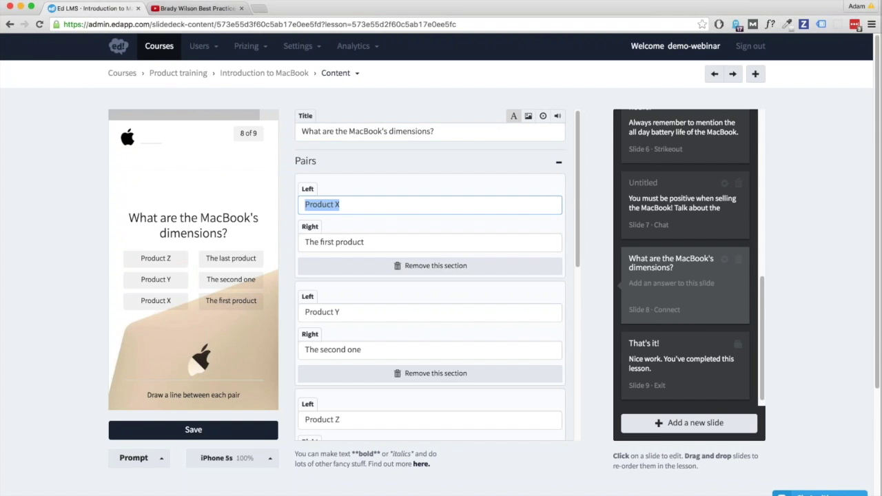
Step: Fill in the first pair with "Weight" on its left side and "2lbs" on its right side
text(Weight)
key(Tab)
text(2lbs)
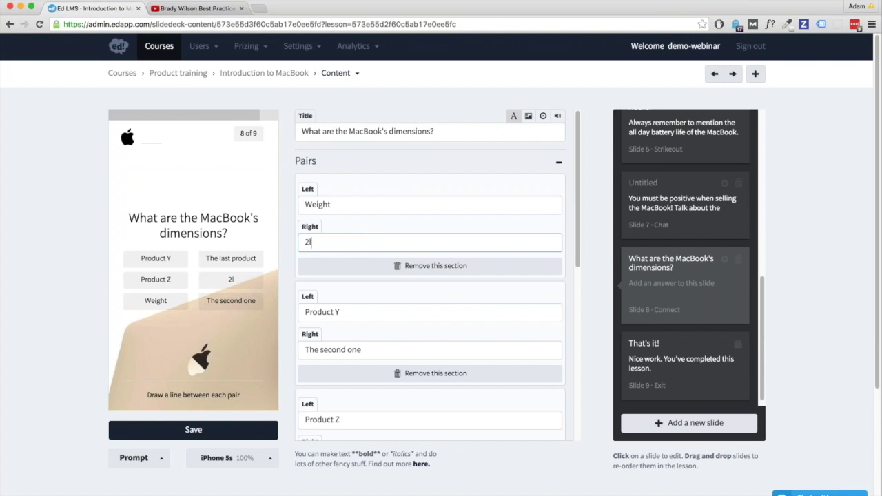
Step: Fill in the second pair with "Screen size" on its left side and "1440x1080" on its right side
triple_click(370, 312)
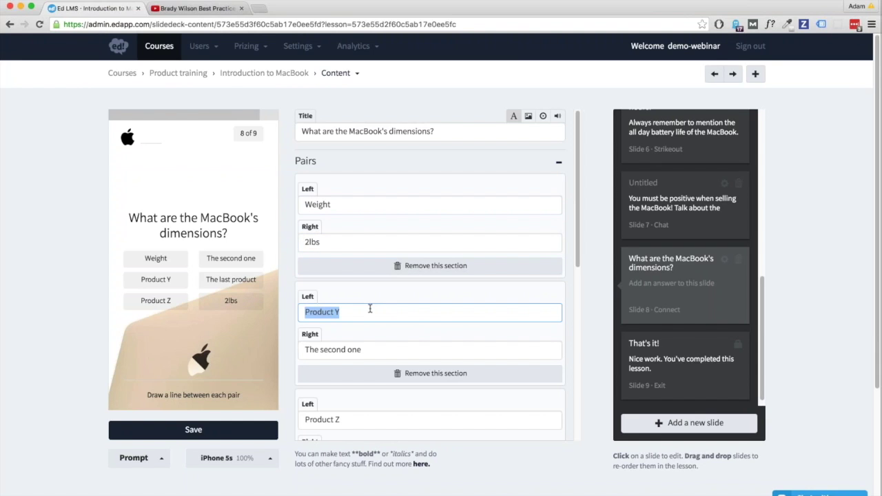
text(Screen size)
triple_click(362, 351)
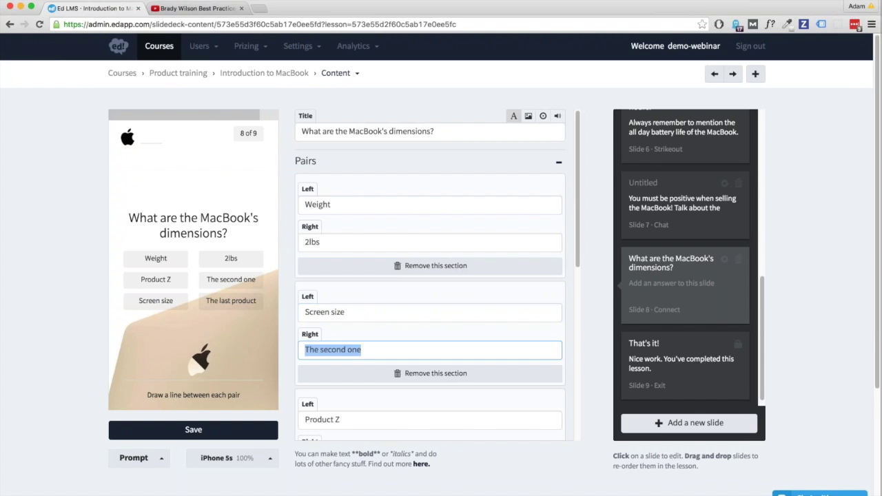
text(1440x)
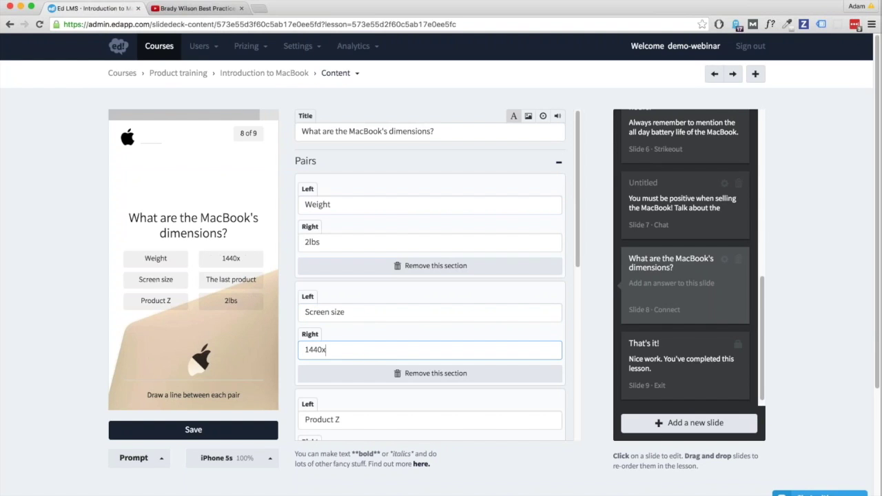
text(10)
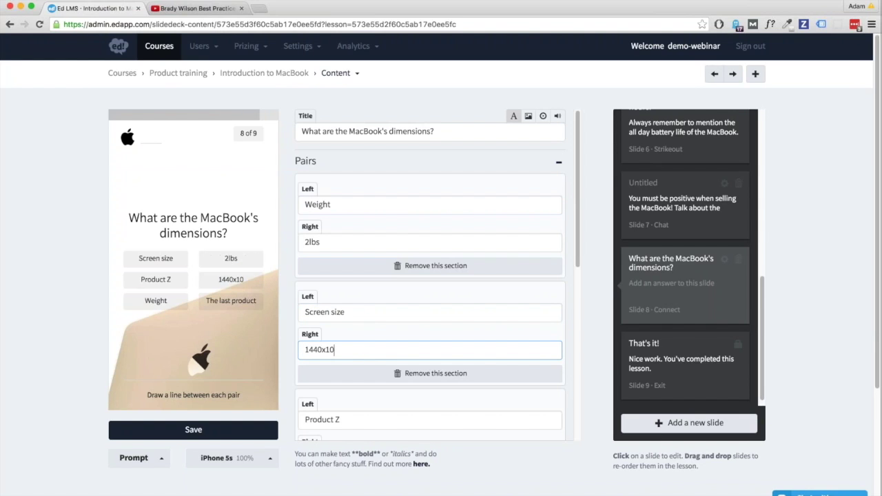
text(80)
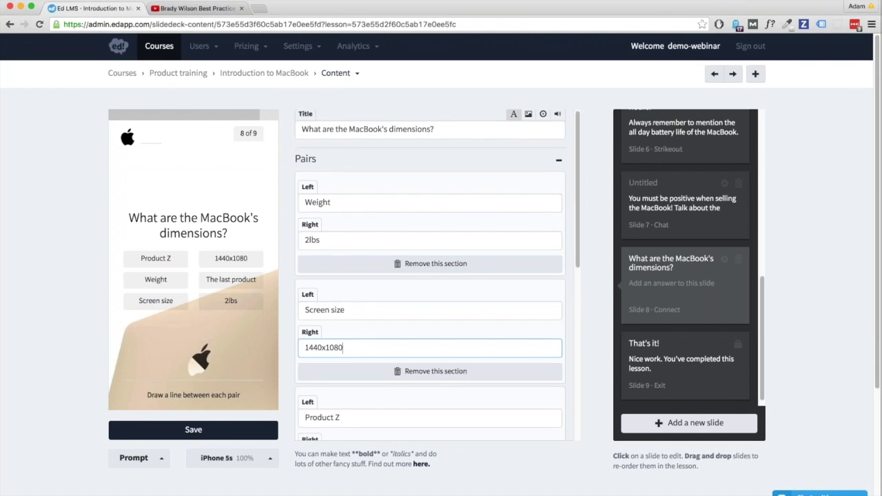
Step: Fill in the third pair with "Battery life" on its left side and "9 hours" on its right side
scroll(436, 315, down, 2)
triple_click(437, 368)
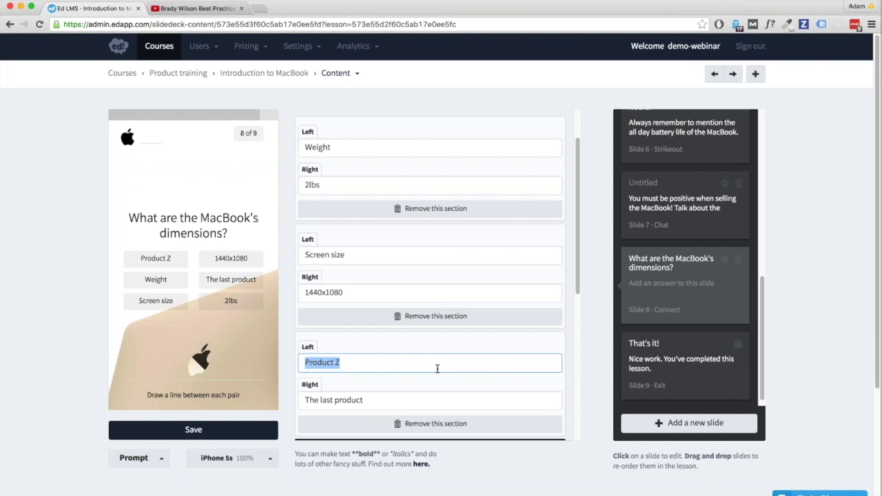
text(Batter)
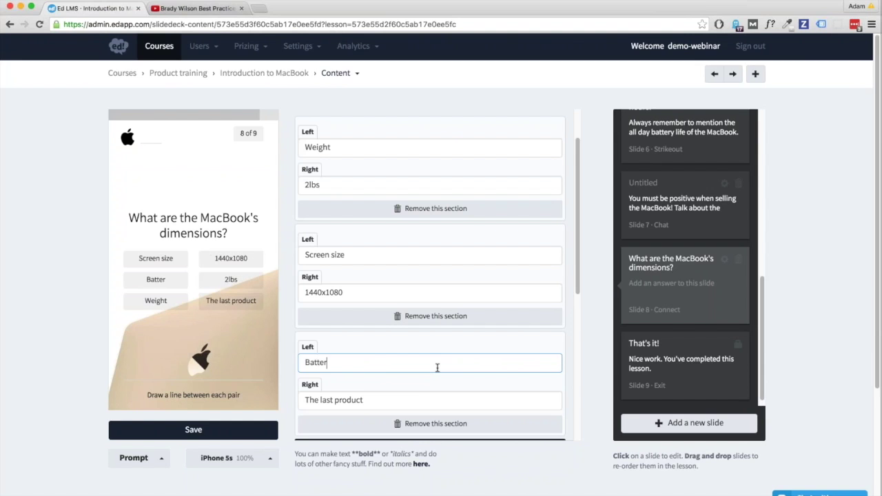
text(y life)
key(Tab)
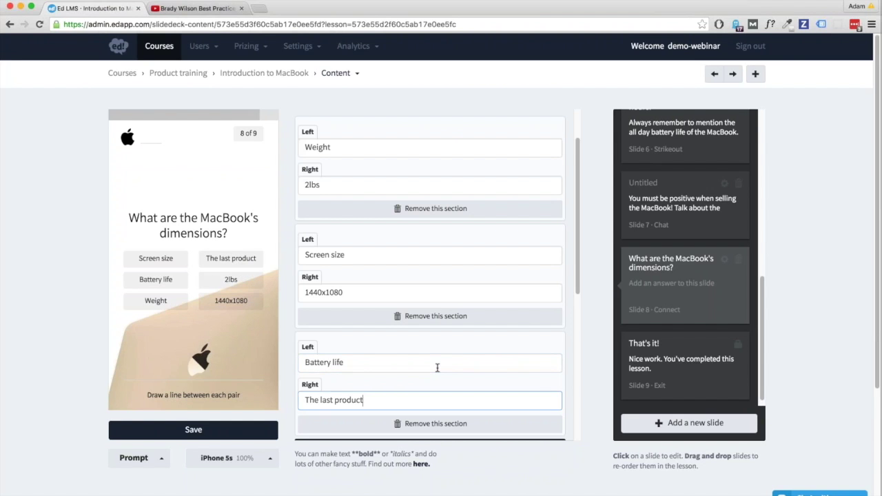
text(9 hours)
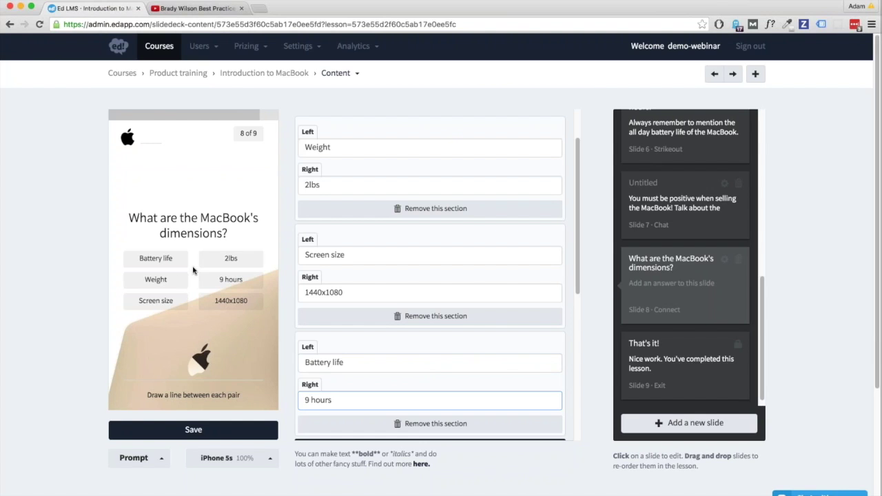
Step: In the preview, link Weight to 2lbs, Screen size to 1440x1080 and Battery life to 9 hours, and look over the Answer settings
drag(185, 265, 206, 260)
scroll(317, 227, up, 1)
double_click(327, 177)
click(324, 196)
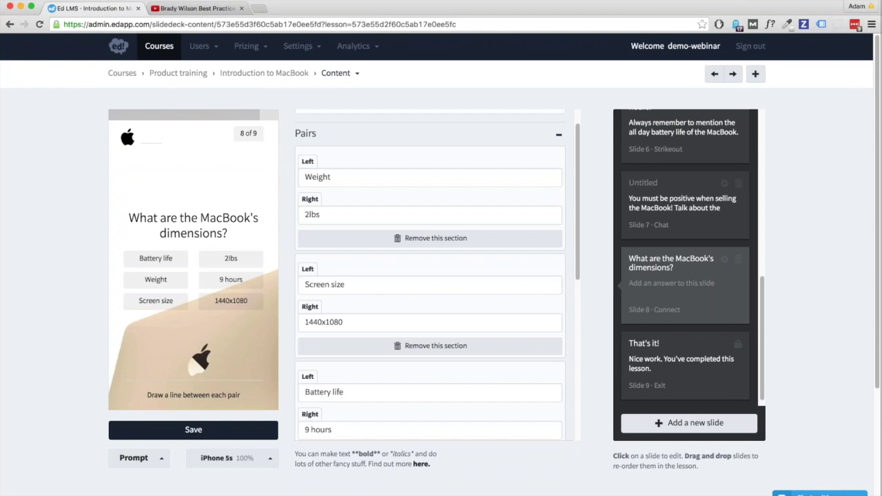
click(171, 281)
drag(171, 282, 230, 259)
drag(181, 302, 230, 301)
drag(178, 265, 227, 280)
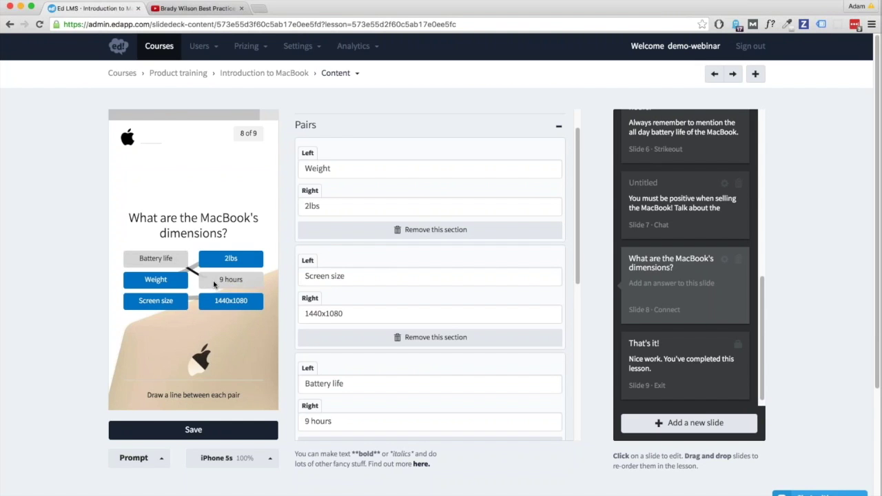
click(212, 386)
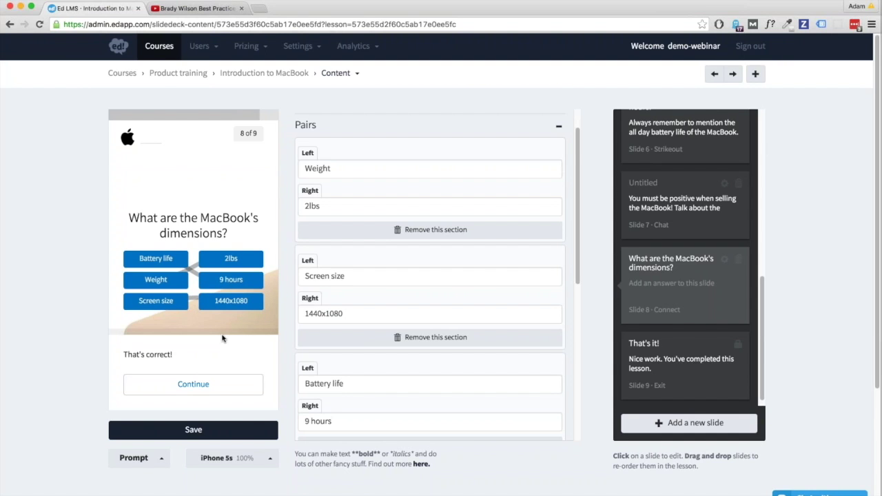
scroll(404, 336, down, 10)
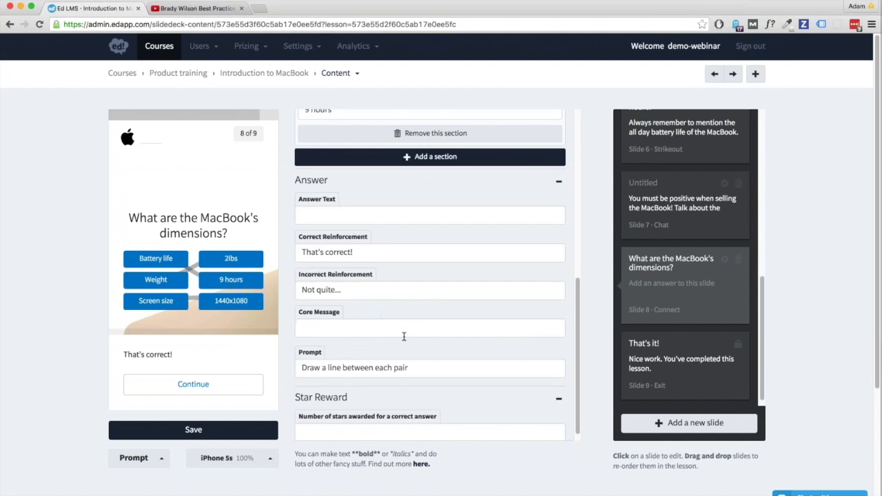
scroll(517, 338, up, 2)
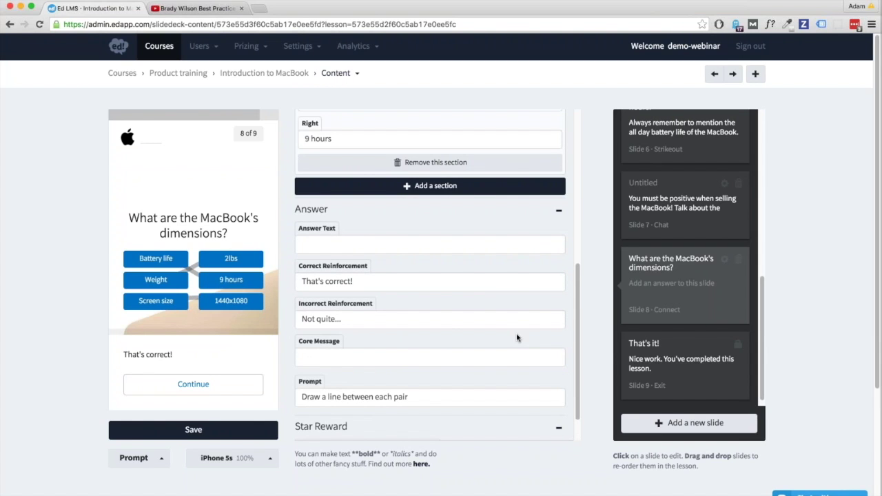
Step: Add a slide with the Image/Word Match template from the Game category and try matching the product images in the preview
click(689, 423)
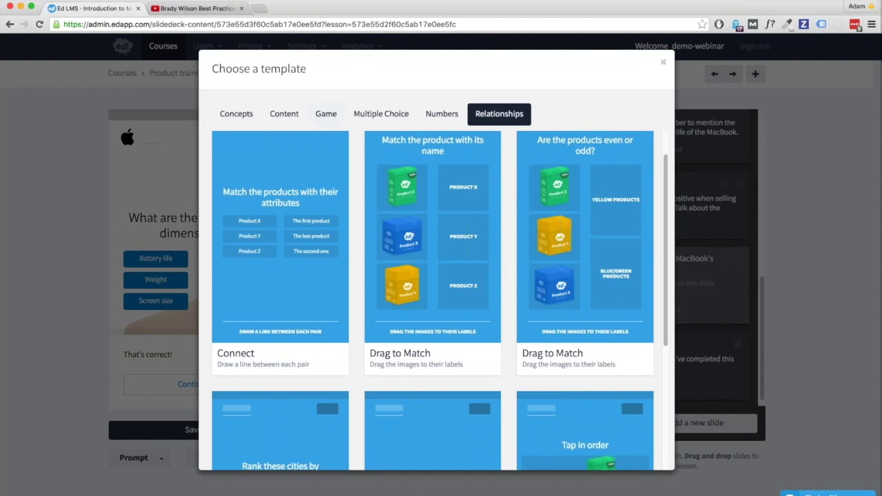
click(326, 114)
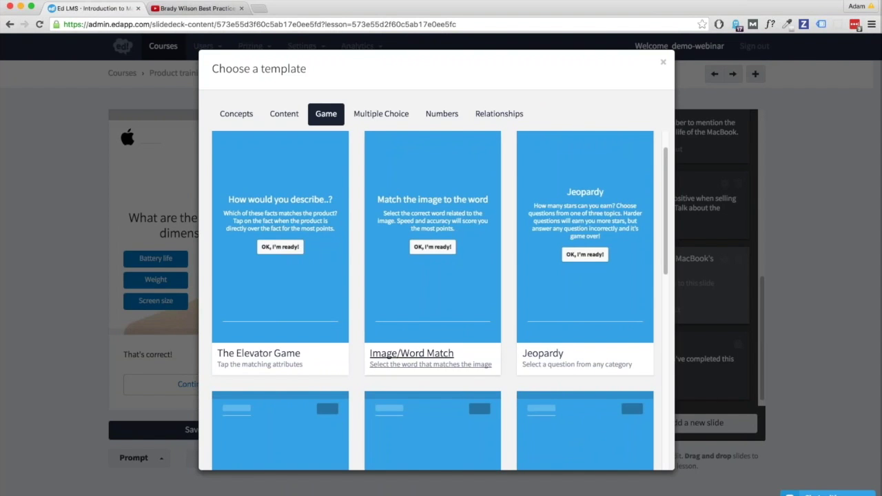
scroll(597, 219, up, 1)
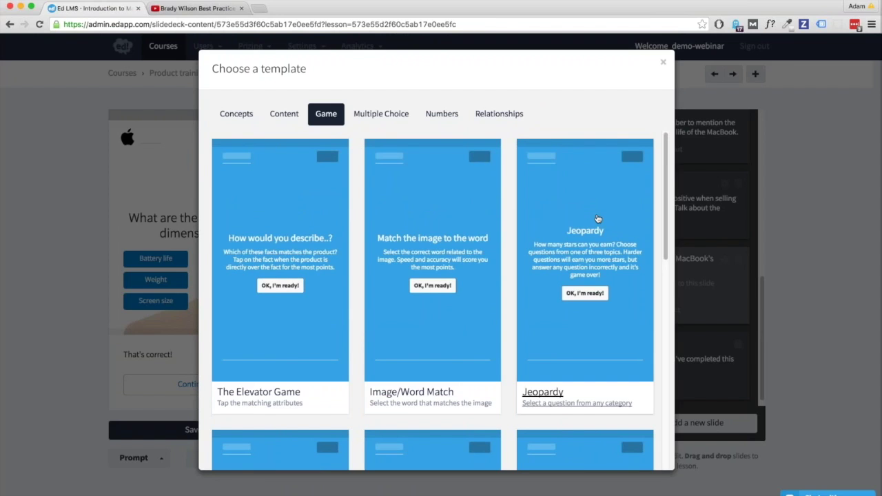
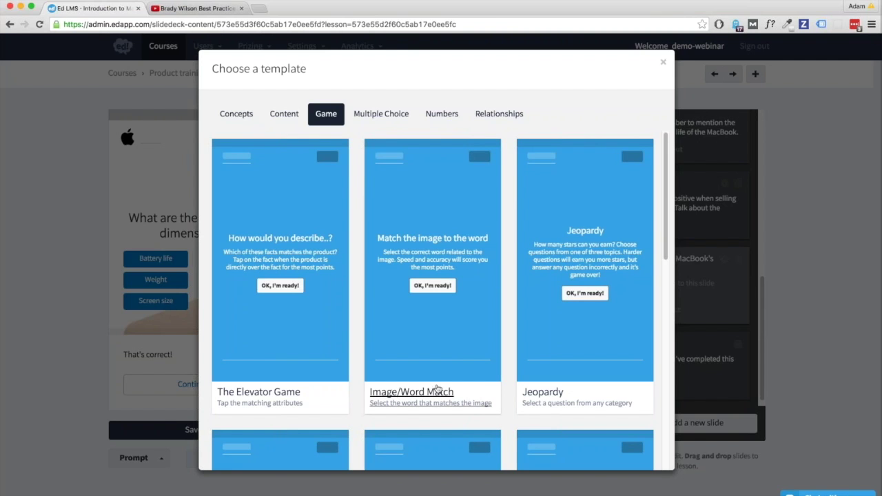
click(441, 400)
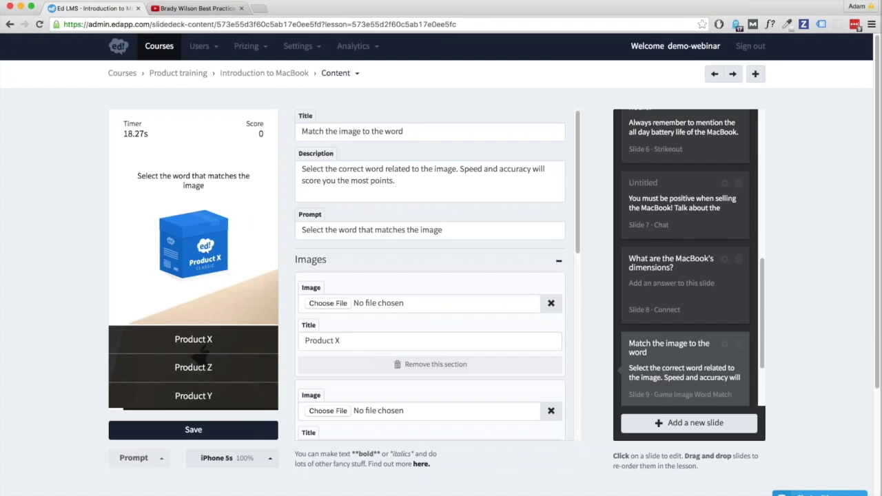
click(213, 341)
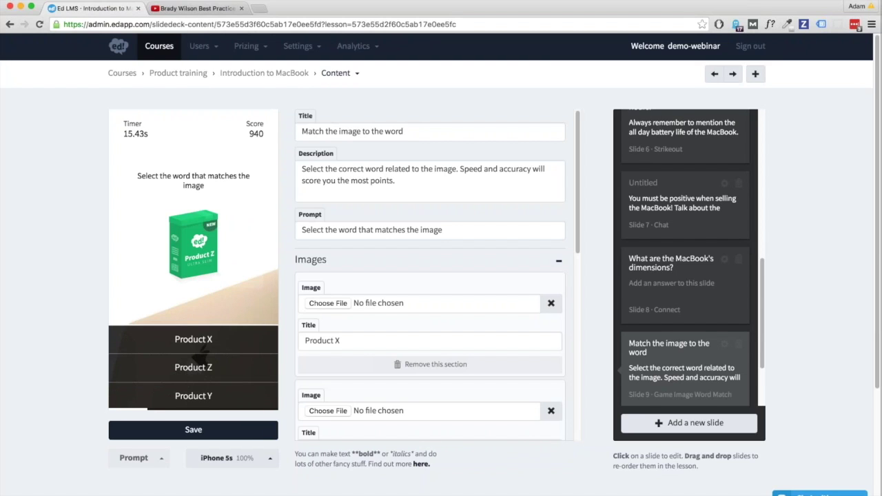
click(201, 357)
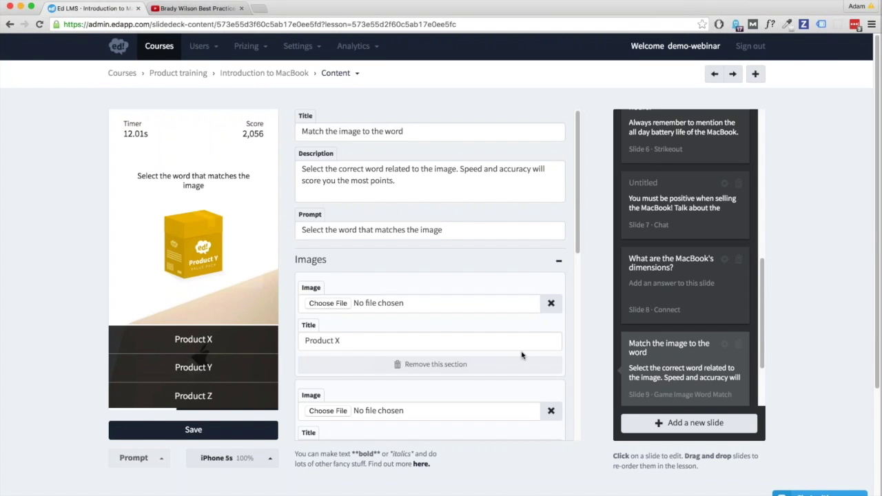
Step: Change slide 9 to the True or False template from the Game category
click(689, 423)
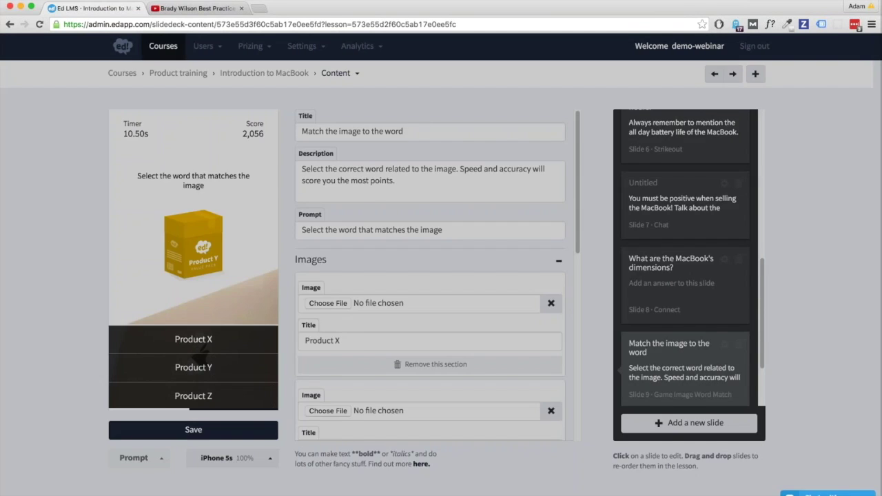
scroll(433, 296, down, 5)
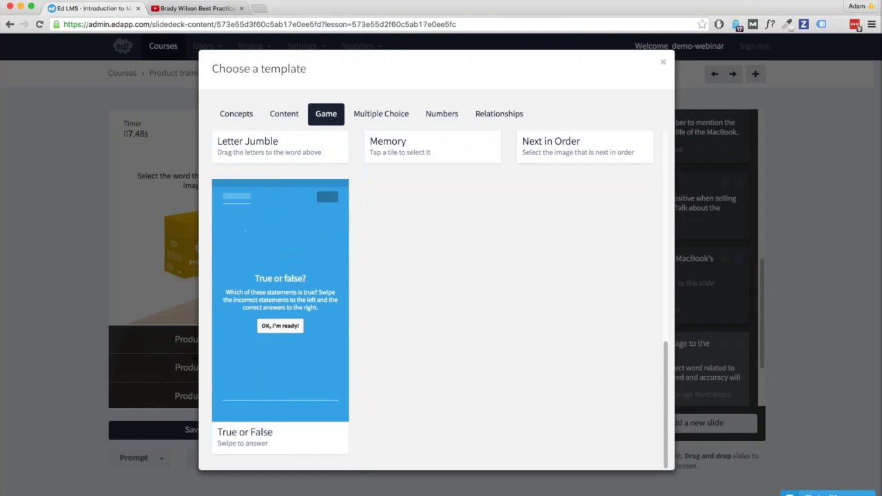
click(245, 434)
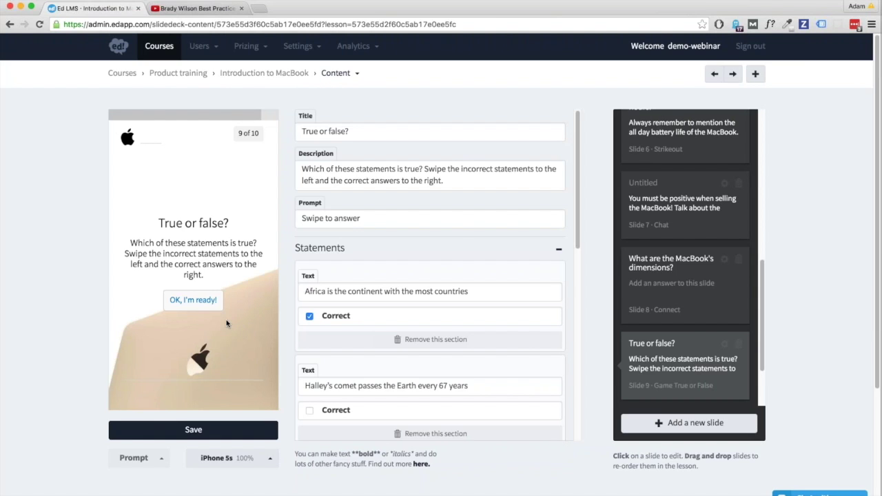
Step: Start the True or False game in the preview and try swiping several statements as correct or incorrect
click(212, 302)
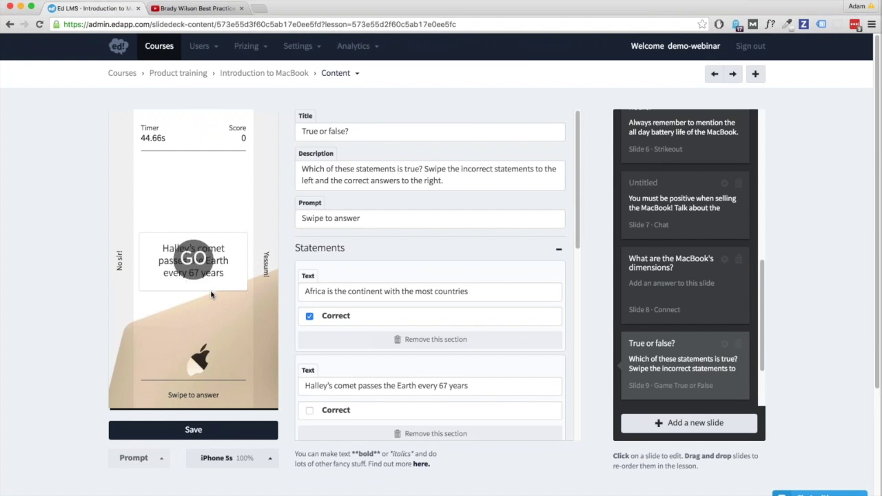
scroll(434, 276, down, 1)
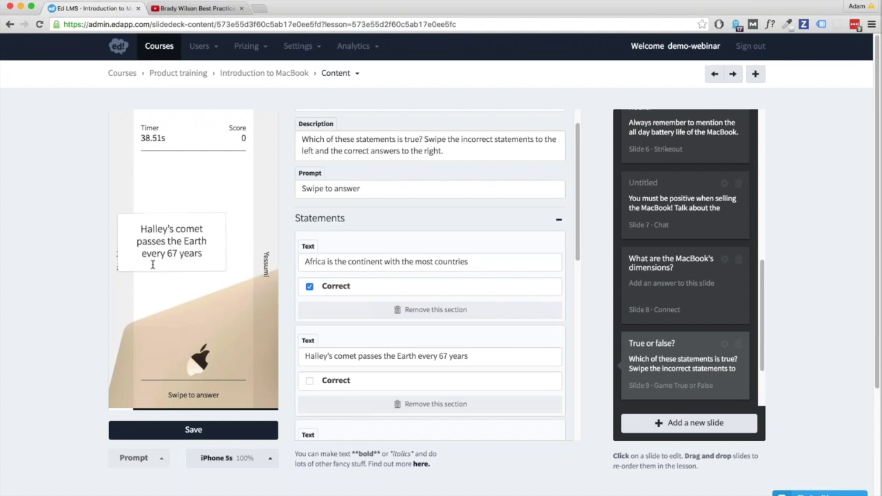
drag(175, 274, 131, 276)
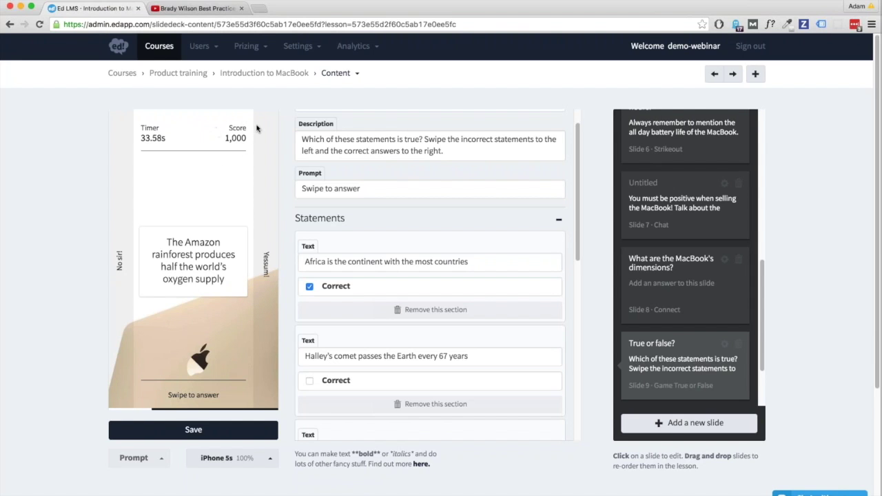
drag(221, 233, 271, 200)
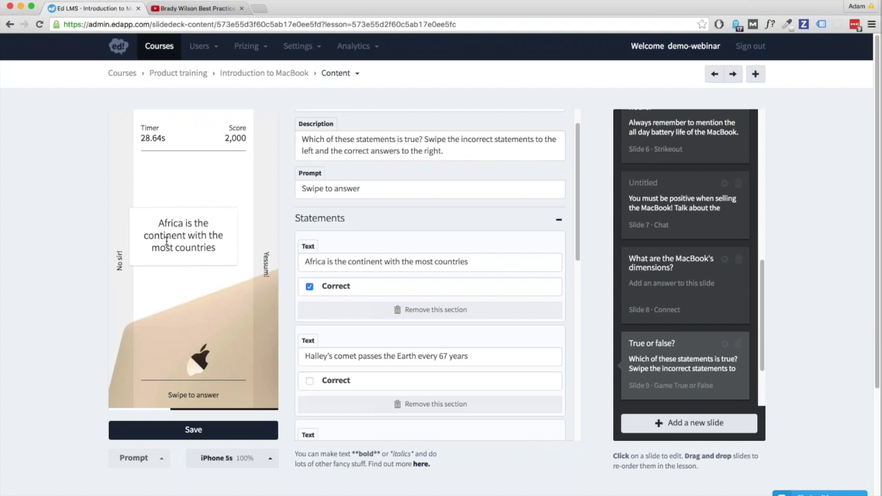
drag(179, 263, 269, 255)
drag(193, 265, 120, 262)
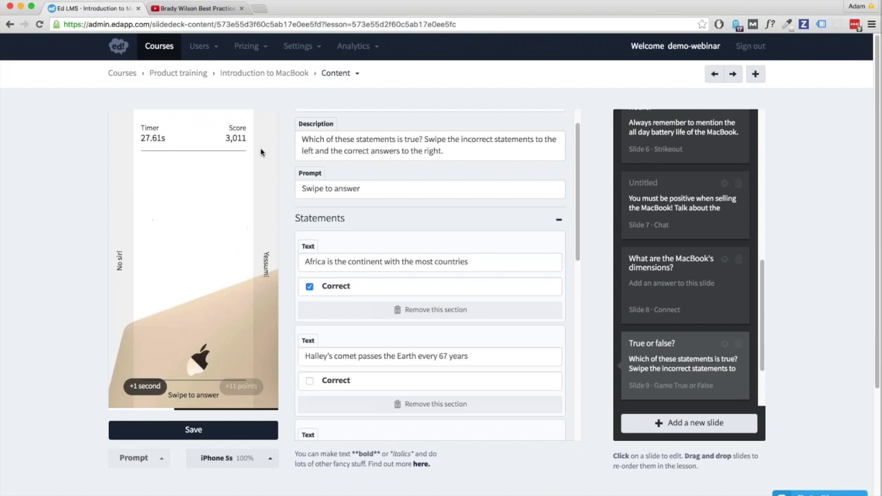
drag(192, 268, 121, 265)
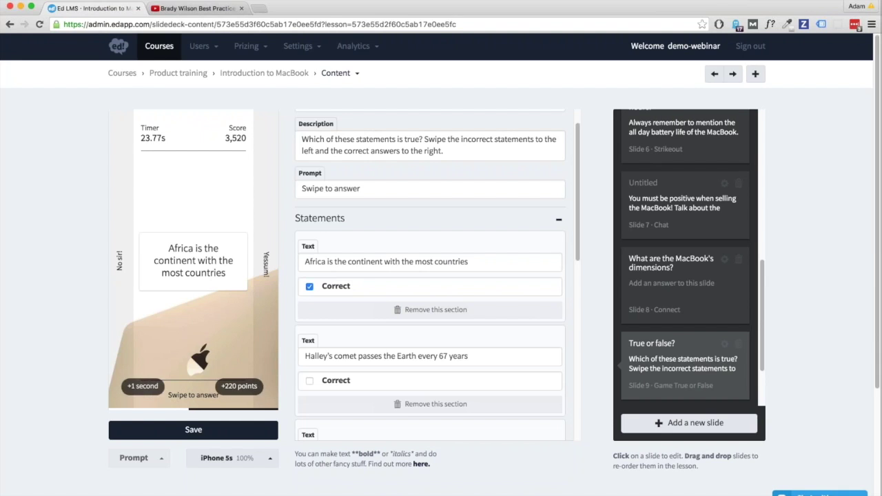
Step: Set the True or False slide's Title to "Swipe it Right!"
scroll(389, 333, up, 1)
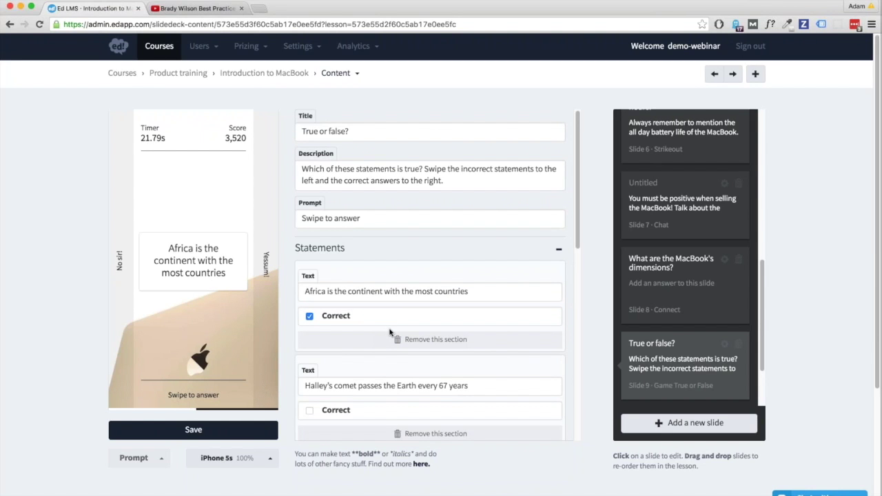
click(406, 173)
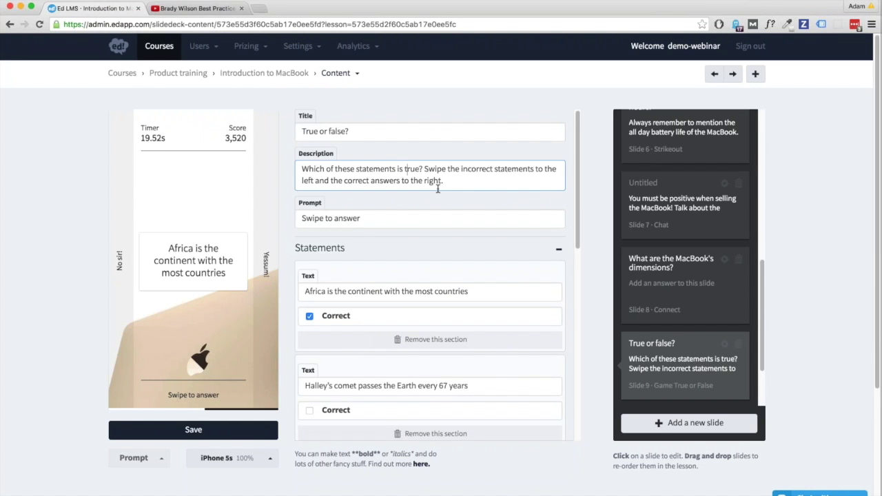
click(449, 182)
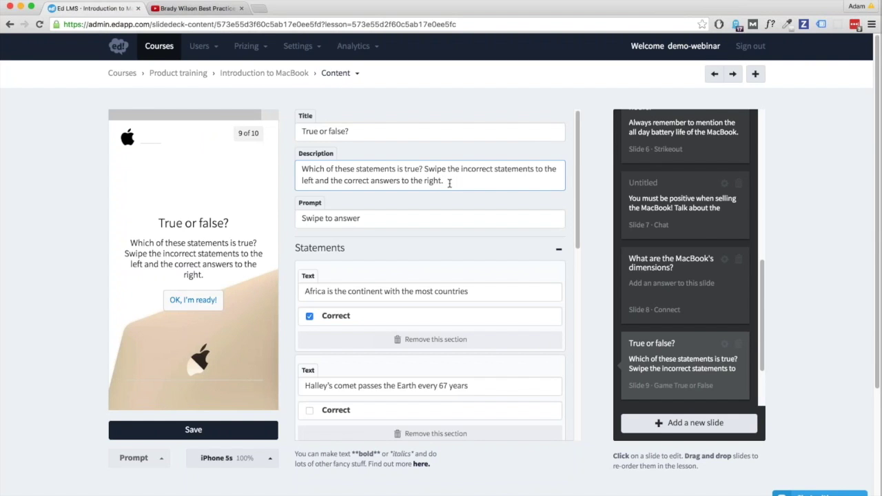
triple_click(396, 129)
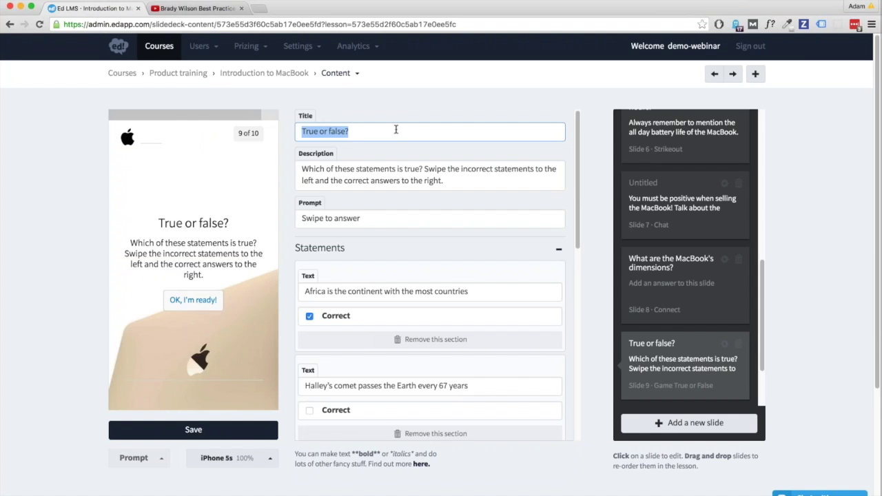
text(Swipe it Right!)
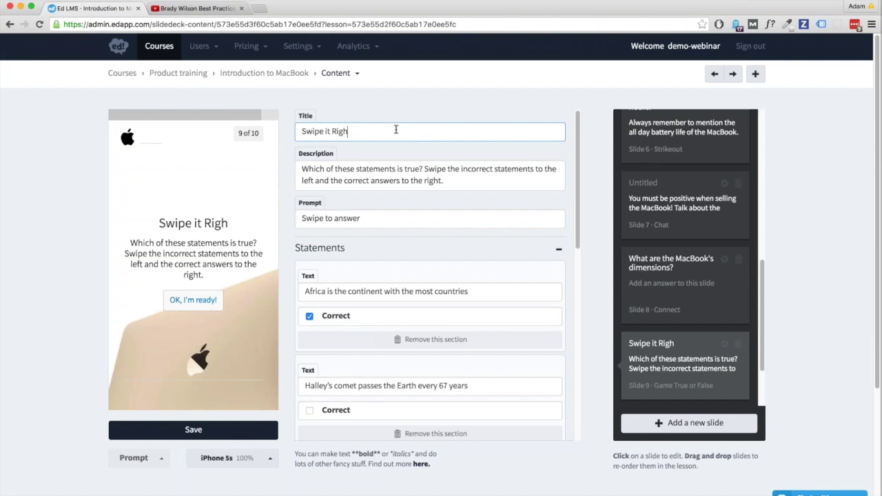
Step: Replace the first statement's text with "The MacBook has a 9 hour battery life."
triple_click(401, 180)
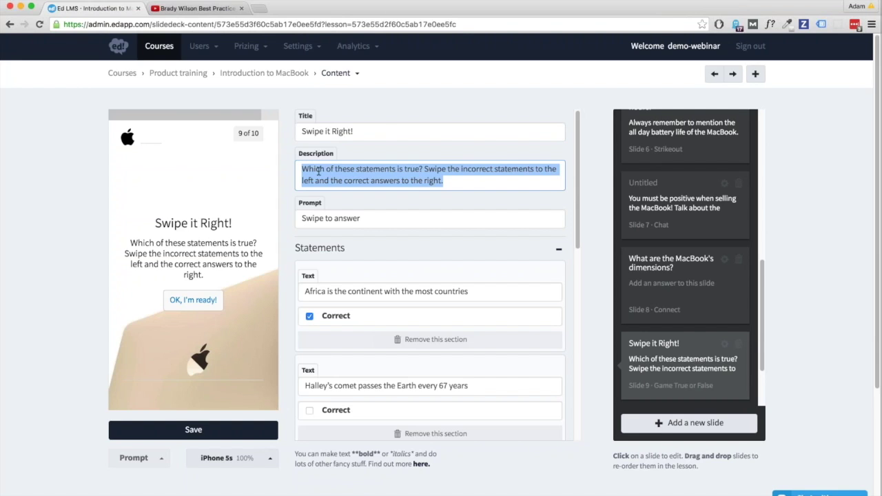
click(413, 170)
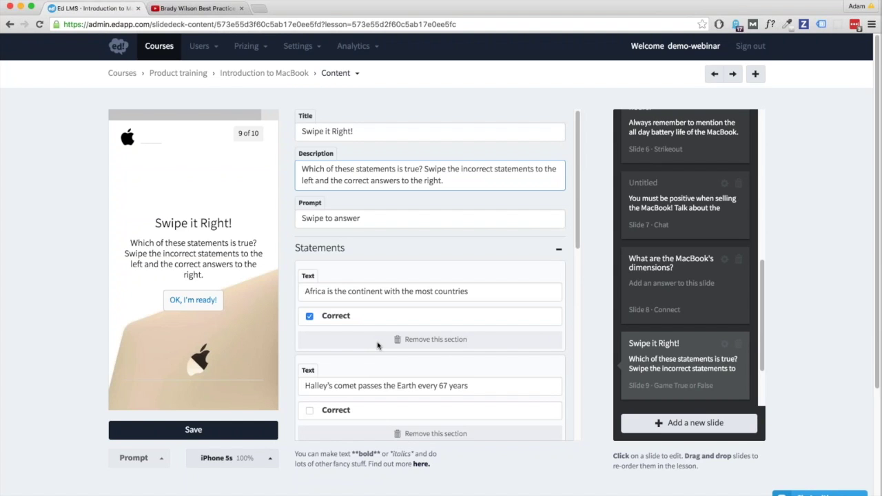
triple_click(367, 292)
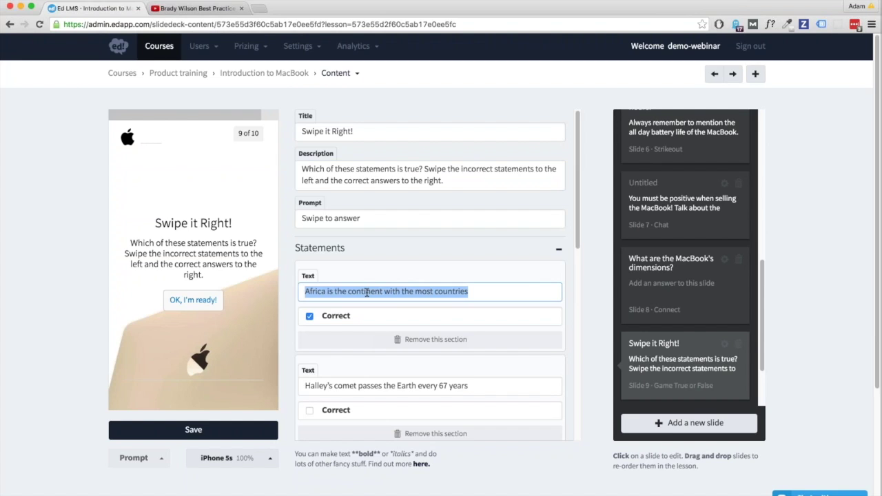
text(The MacBook has)
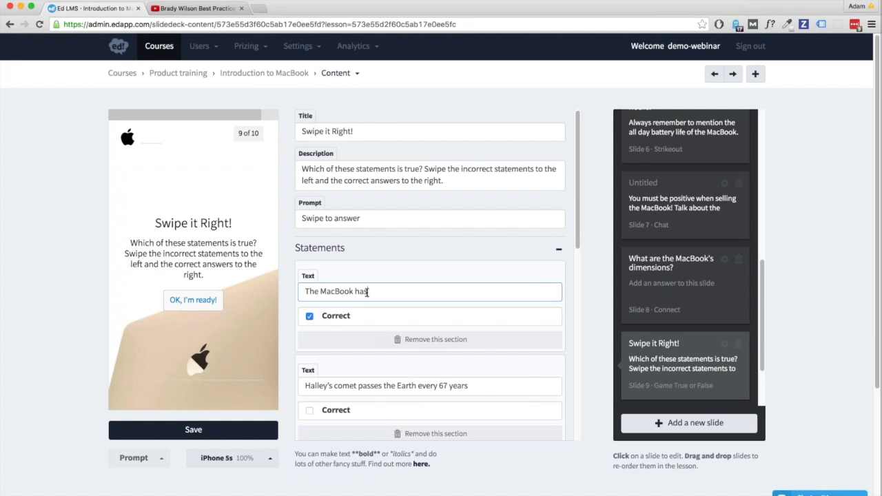
text( a 9 hour battery)
text(life.)
Step: Start the game in the preview and swipe the first statements to test the edited statement
click(207, 294)
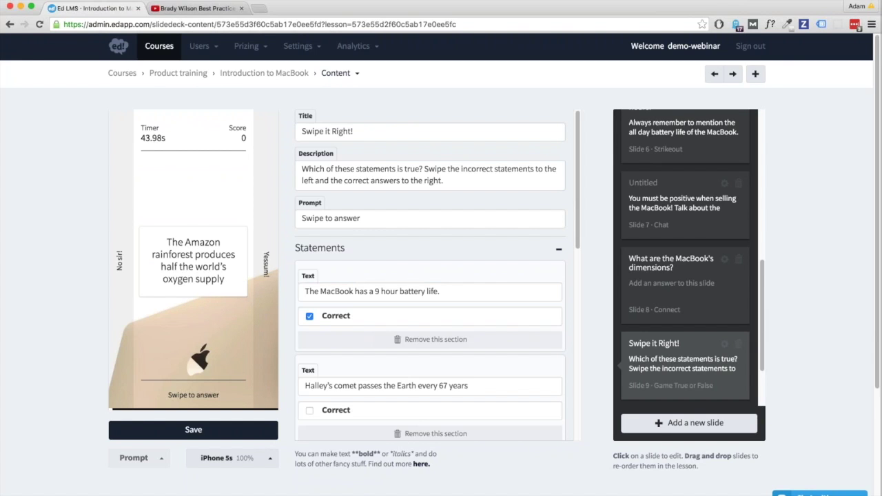
drag(193, 260, 155, 323)
drag(193, 255, 220, 315)
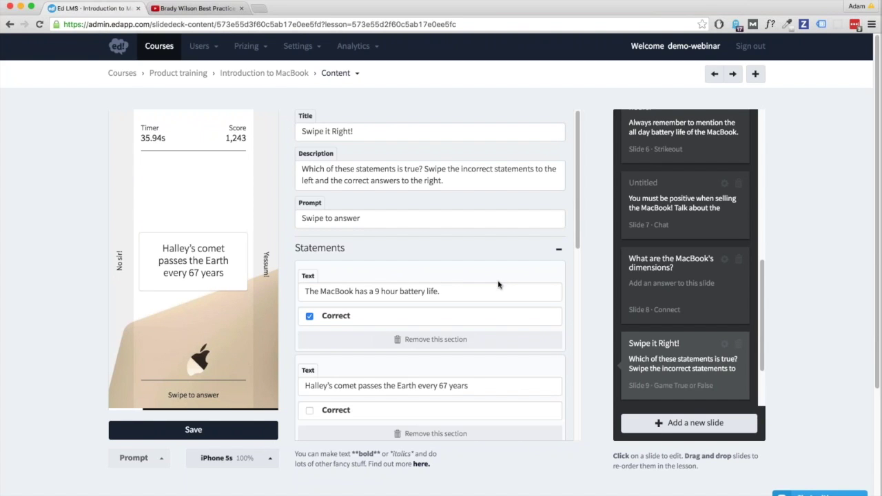
Step: Set the game's Correct label to "Feature of the MacBook"
click(456, 181)
scroll(456, 180, down, 5)
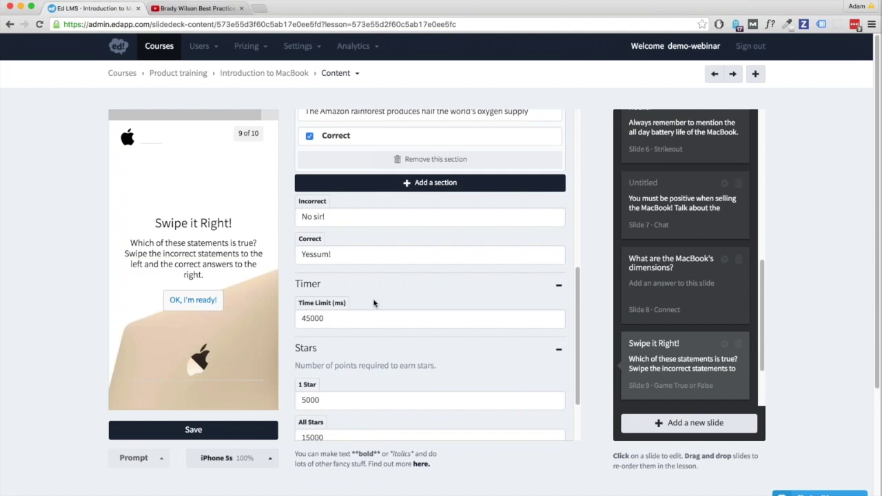
triple_click(339, 218)
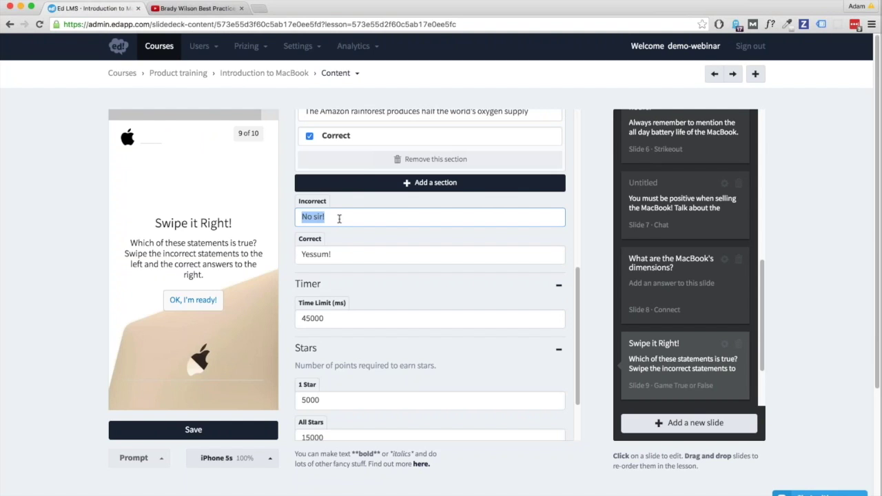
key(Tab)
text(Hi)
key(BackSpace)
key(BackSpace)
text(Feature of the MacBook)
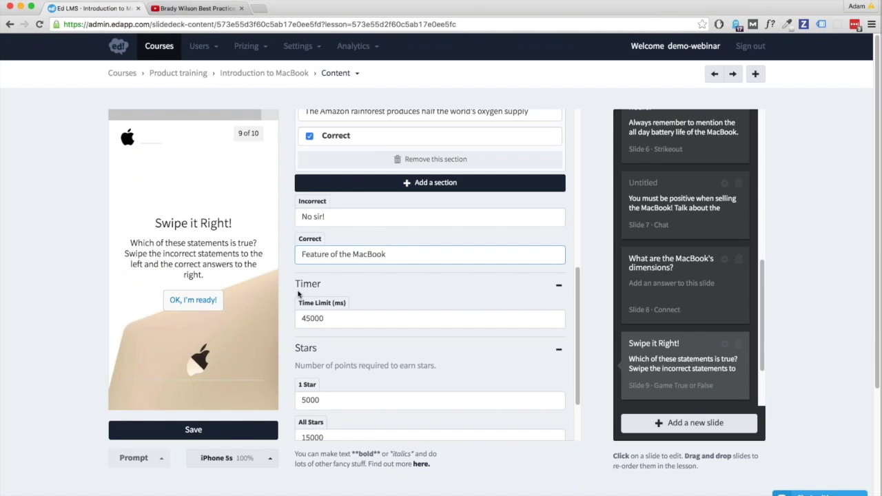
Step: Set the Incorrect label to "Not a feature of the MacBook" and try a swipe in the preview game
triple_click(340, 215)
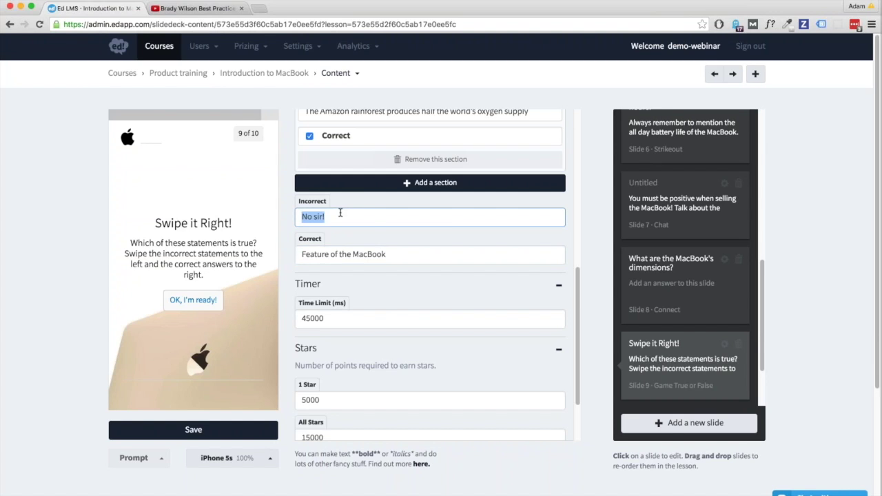
text(Not a feature of th)
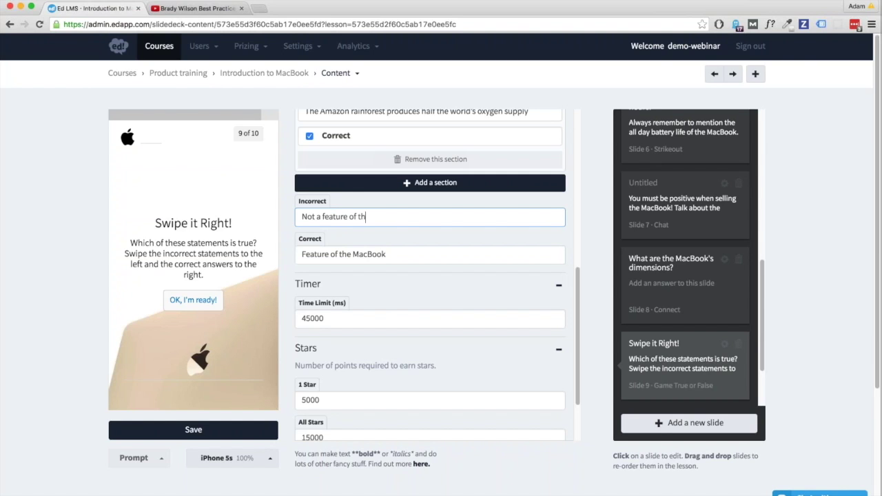
text(e MacBook)
click(193, 300)
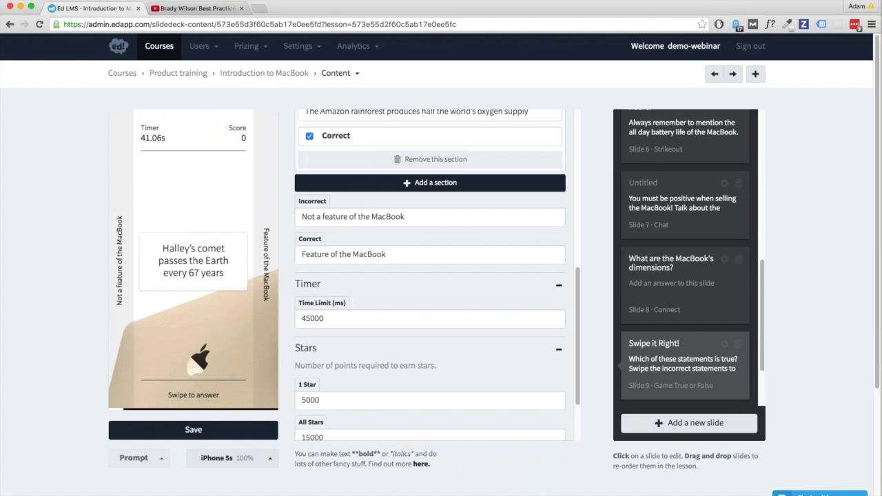
drag(177, 276, 131, 289)
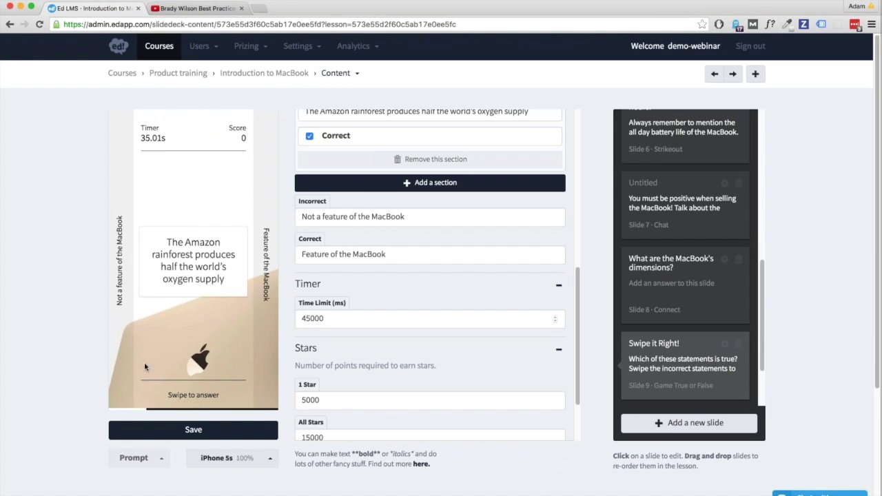
Step: Set the game's Time Limit to 15000 ms
scroll(465, 353, down, 1)
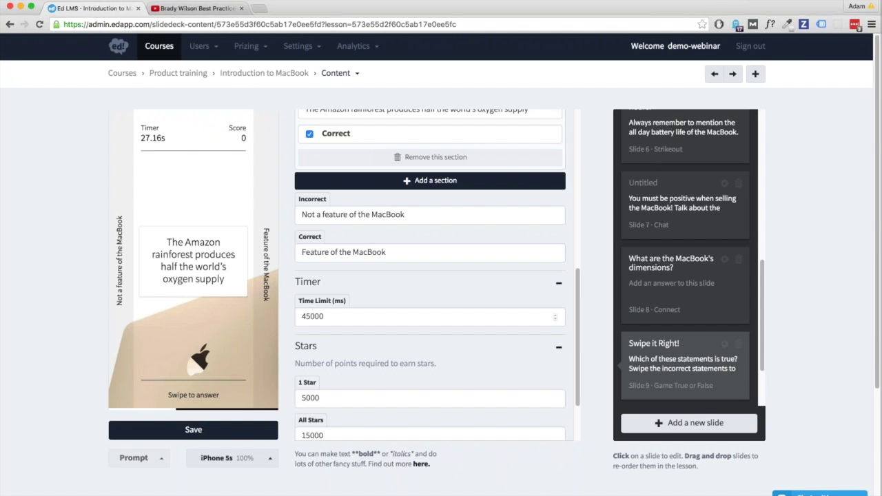
click(302, 316)
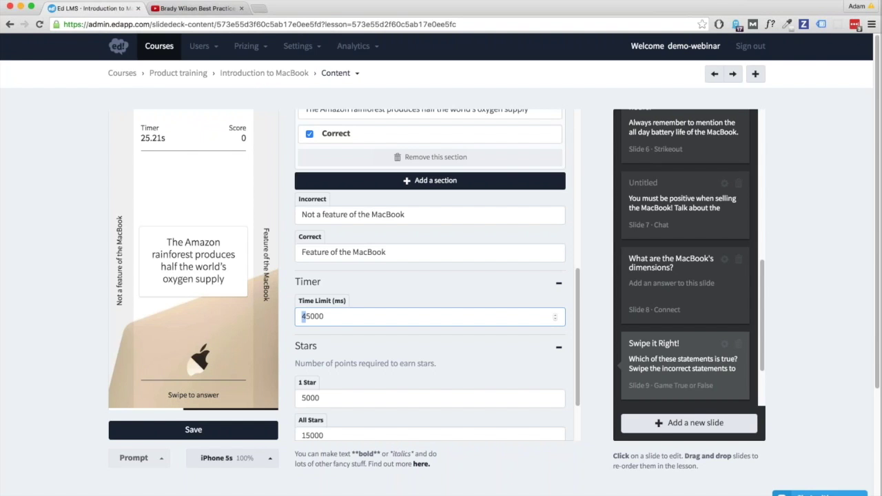
text(1)
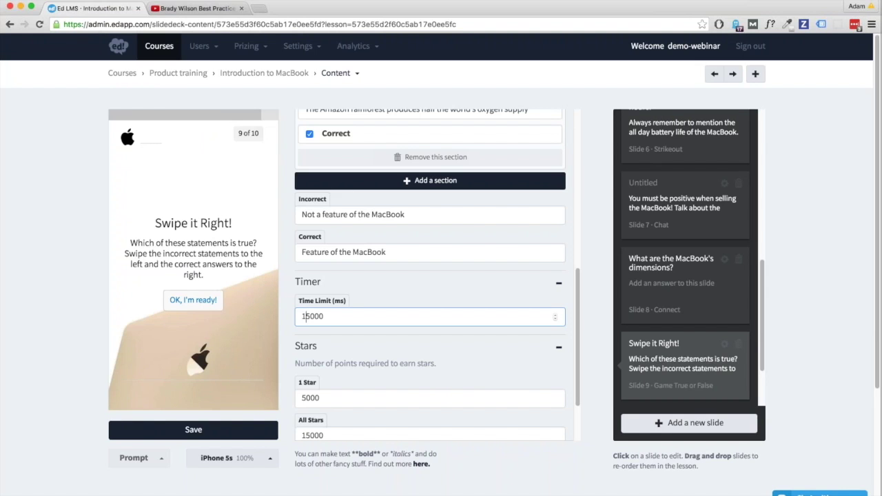
Step: Set the Star Reward for a correct answer to 5 stars
scroll(352, 348, down, 2)
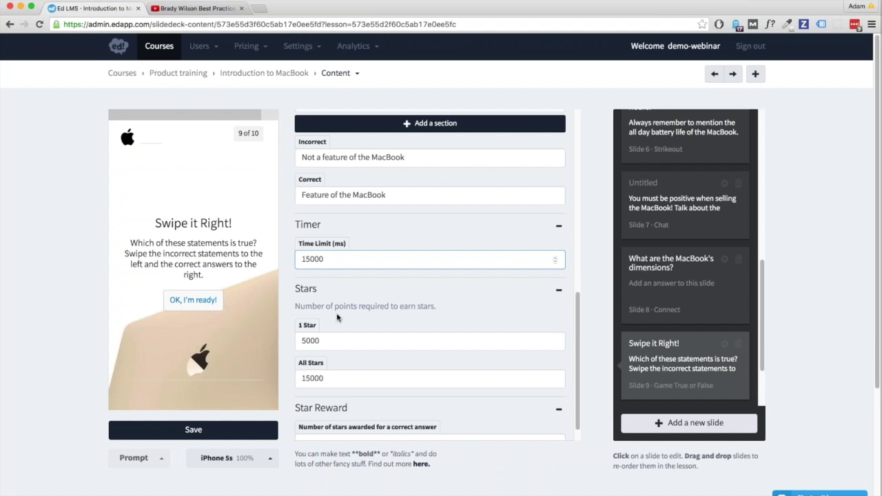
scroll(482, 312, down, 2)
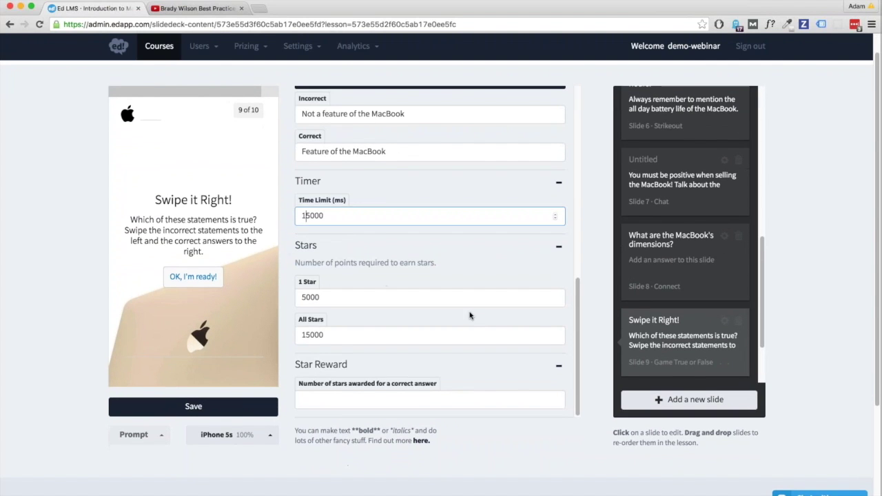
click(412, 402)
text(5)
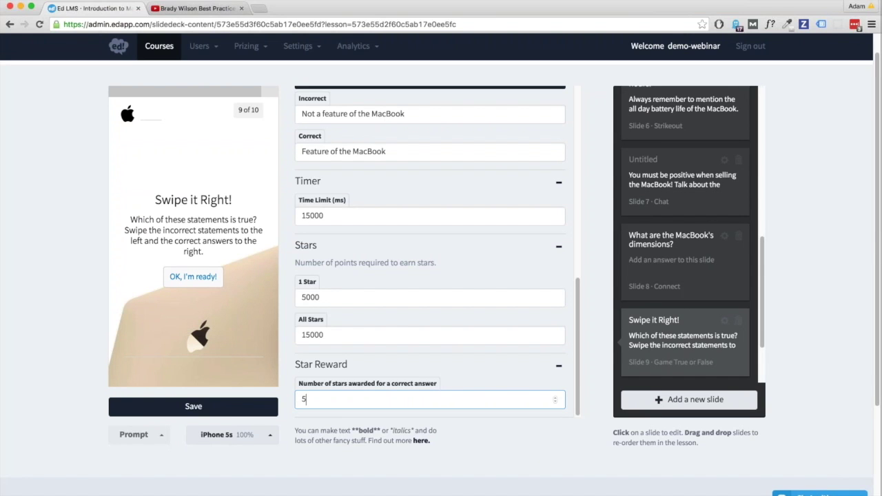
Step: Set the points required to earn 1 Star to 1000
click(313, 335)
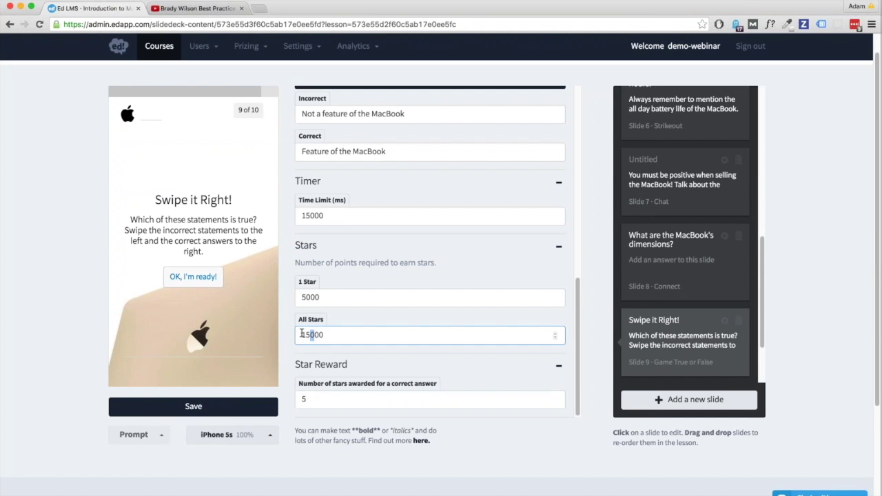
double_click(306, 335)
click(306, 298)
key(BackSpace)
text(1)
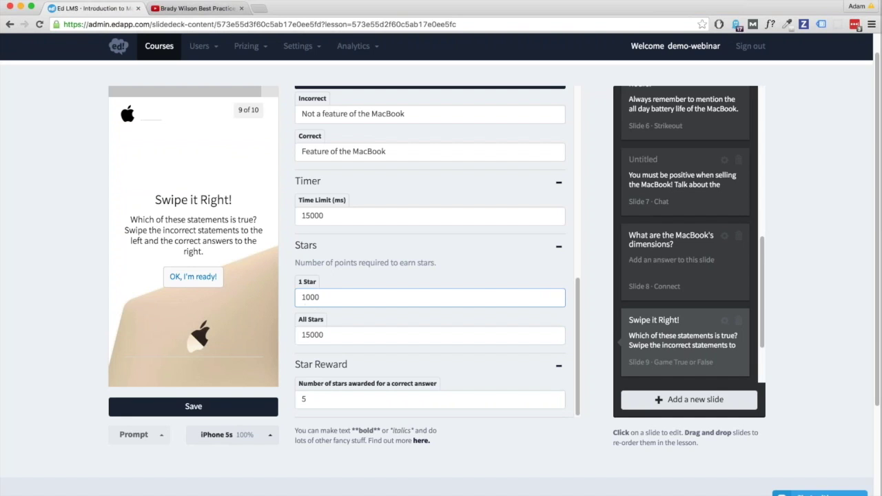
Step: Play the game in the preview with the shortened timer, swiping several statements towards the two feature labels
click(293, 273)
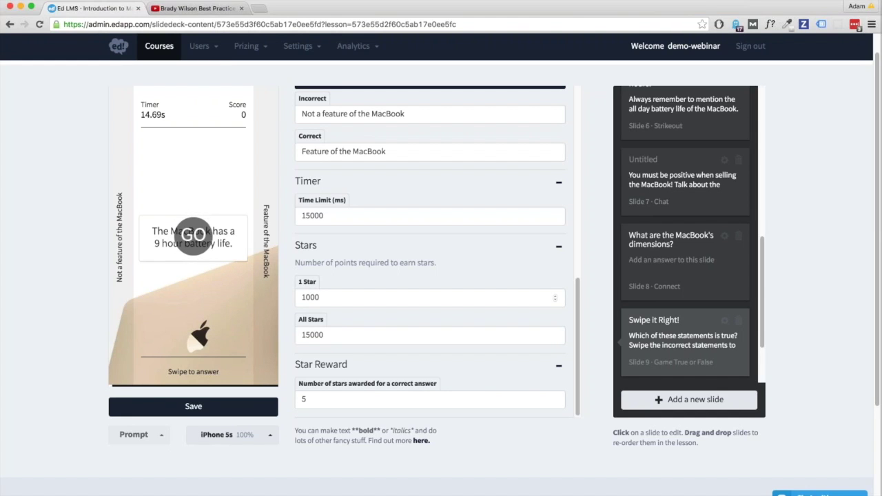
key(Right)
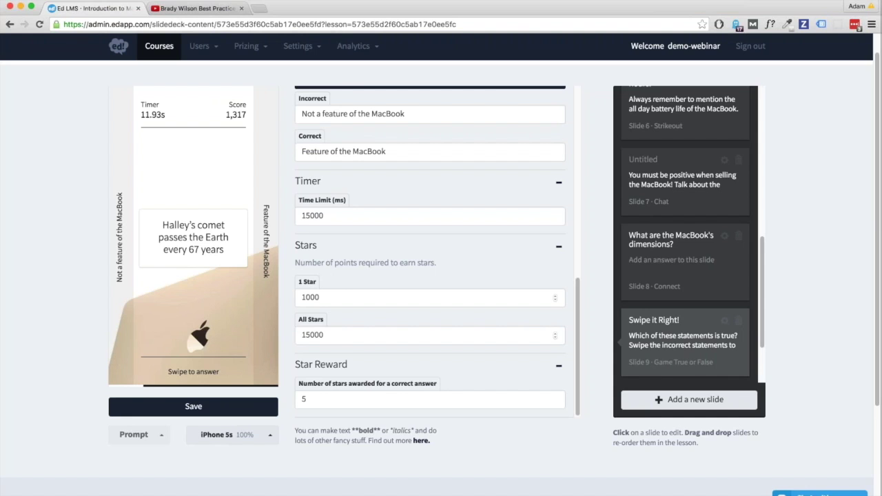
drag(200, 241, 229, 294)
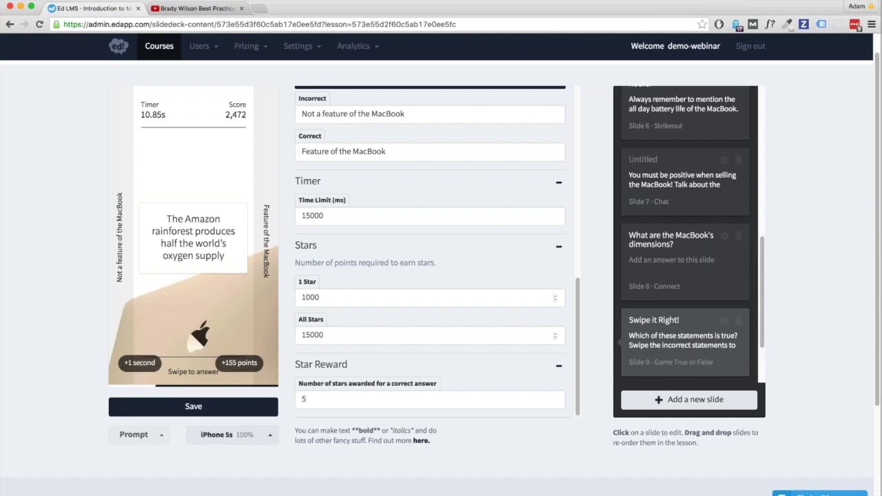
key(Left)
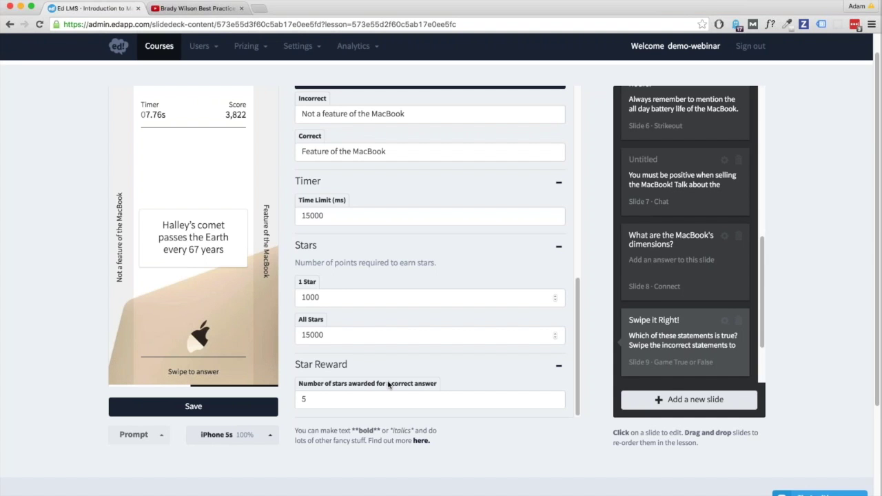
Step: Add a new paragraph to the Description reading "You'll need to get 15,000 points in 15 seconds to get all 5 stars!"
scroll(420, 360, up, 15)
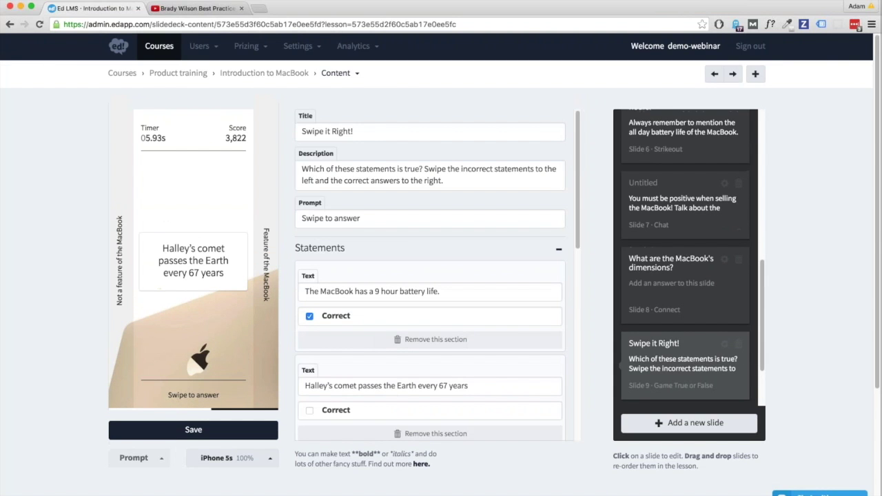
click(443, 180)
key(Return)
key(Return)
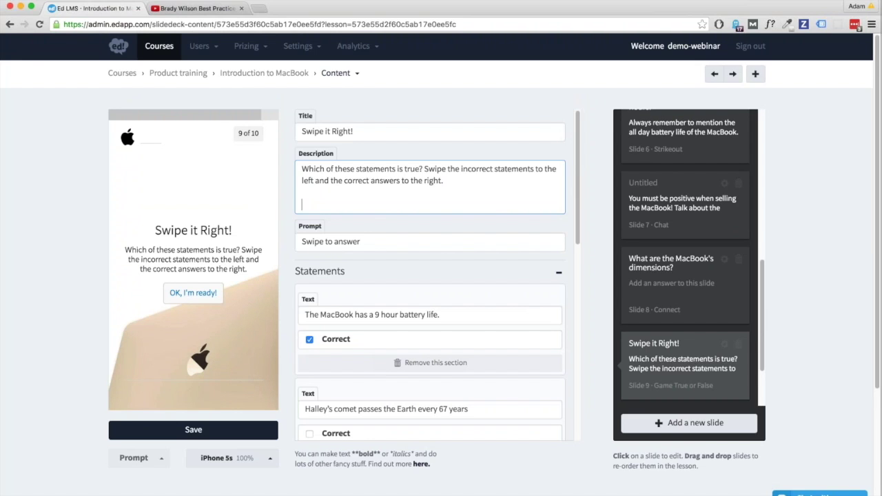
text(Yo)
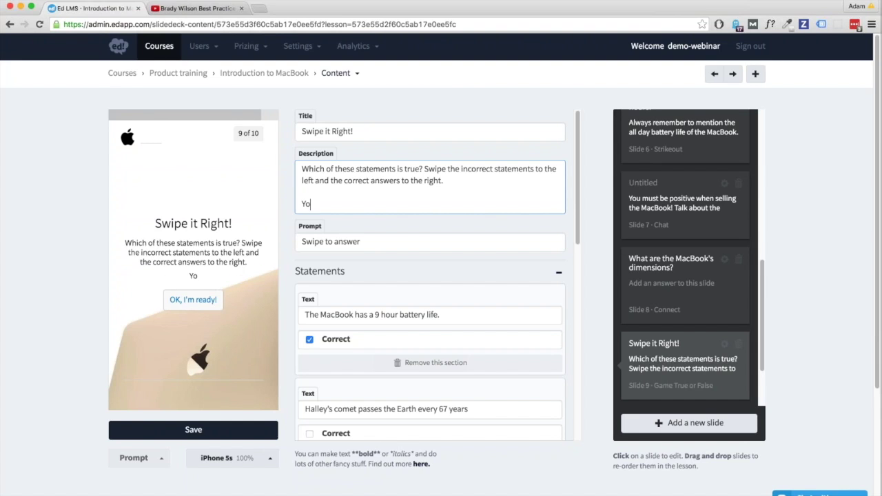
text(u'll need to get)
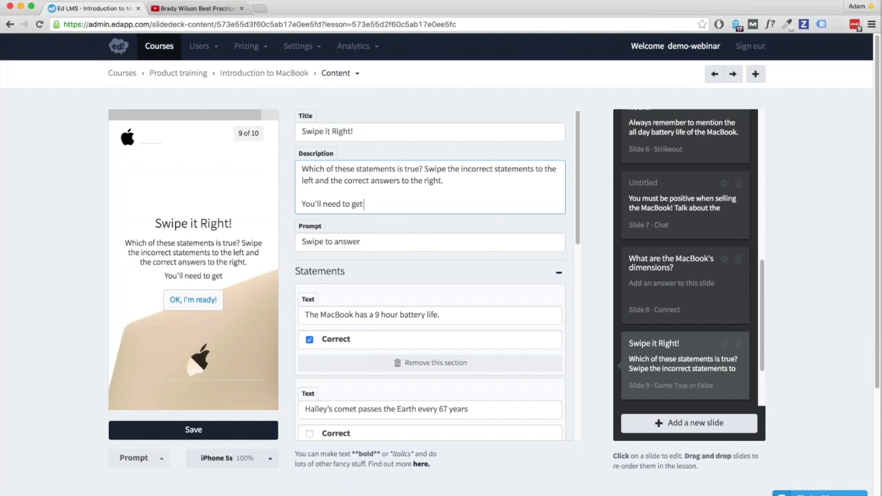
text( 15,000 po)
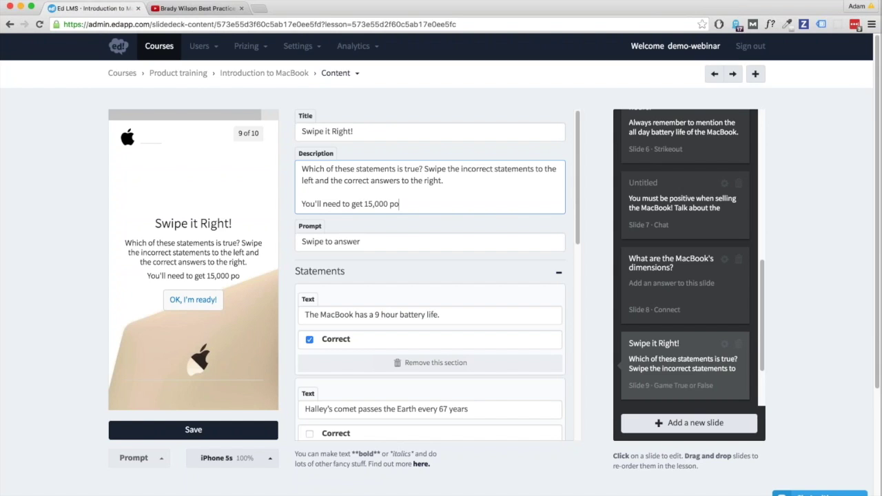
text(ints in 15 se)
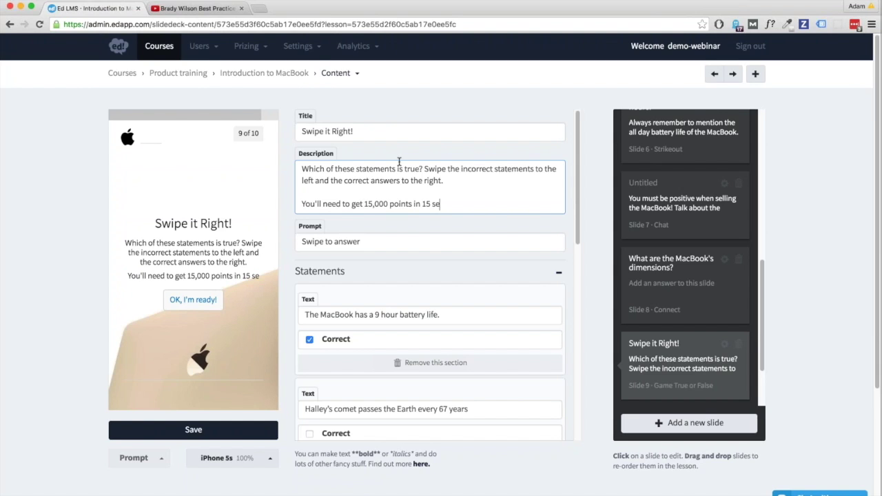
text(conds to get all 5 s)
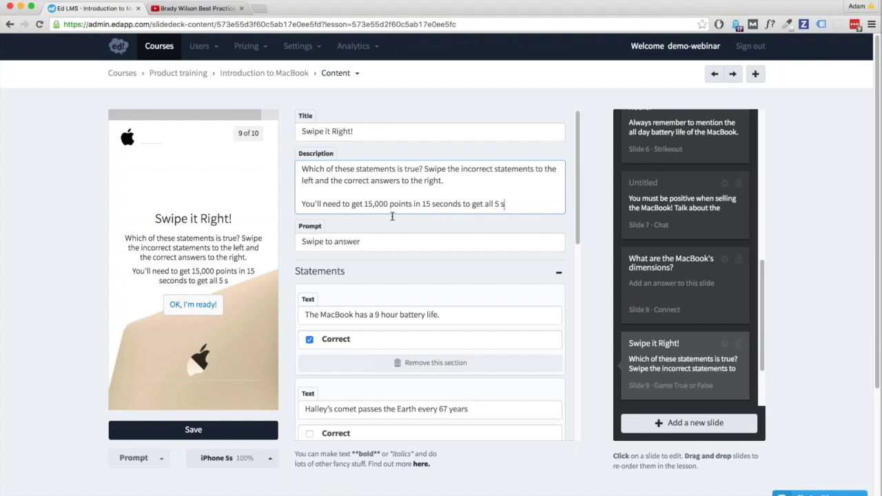
text(tars!)
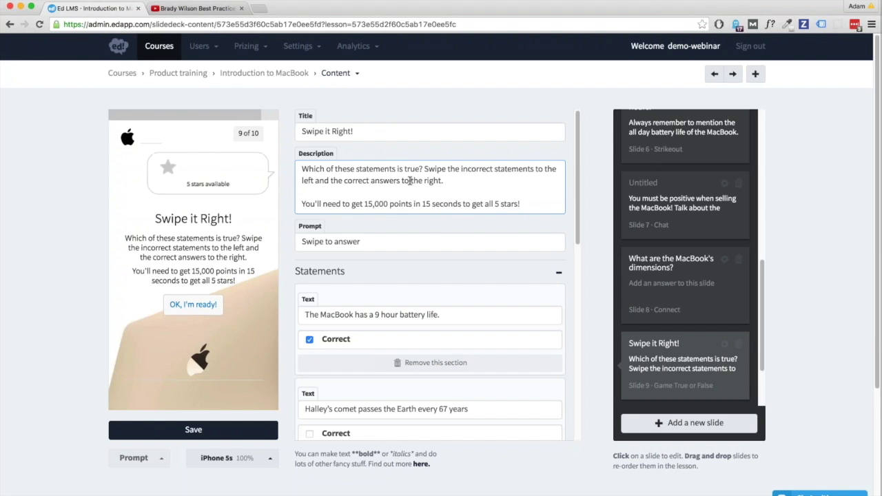
Step: Reword the opening question of the Description as "Which of these are features of the MacBook?"
double_click(360, 171)
drag(360, 170, 405, 170)
text(are fea)
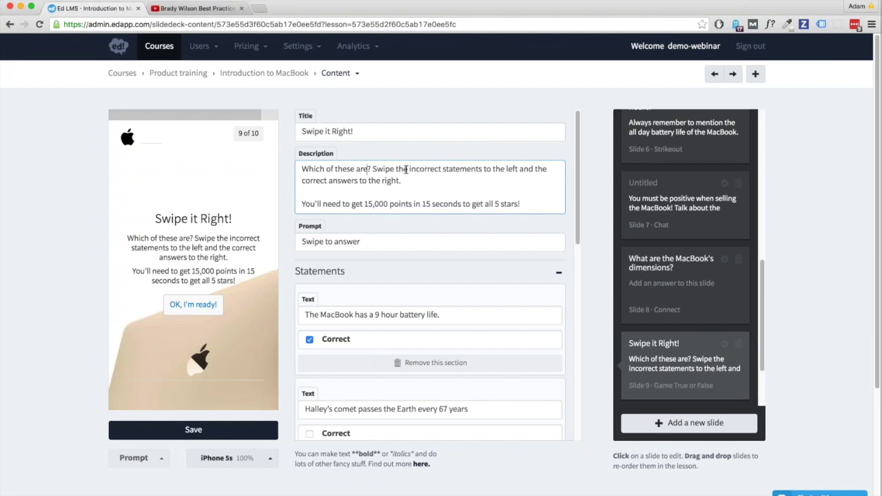
text(tures o)
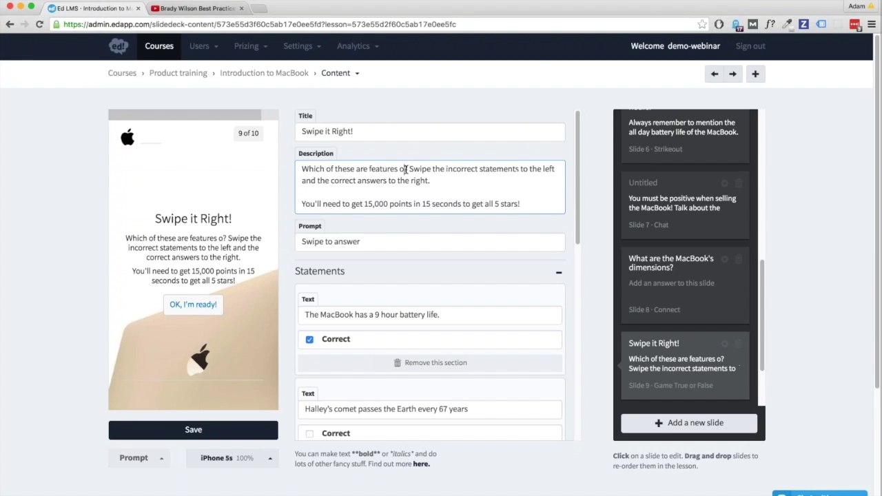
text(f the MacBook?)
Step: Reword the Description's swipe instruction as "Swipe its features to the right, and not features to the left."
drag(529, 169, 462, 180)
text(its)
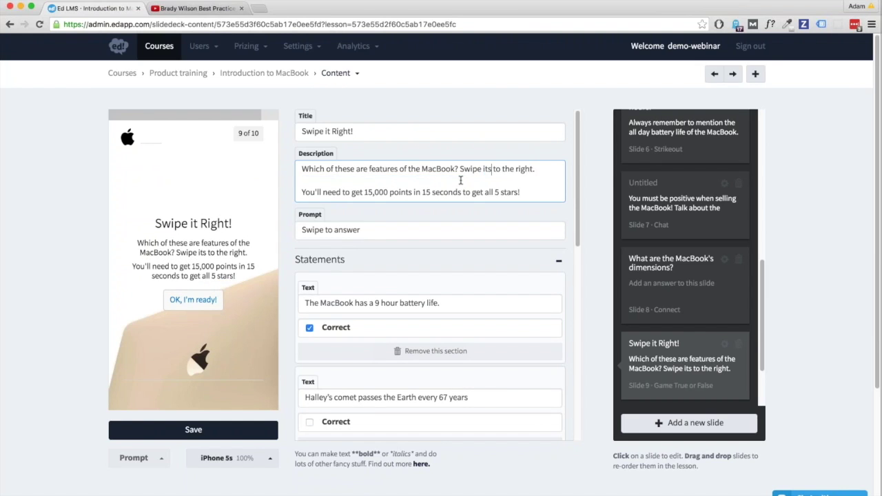
text( features)
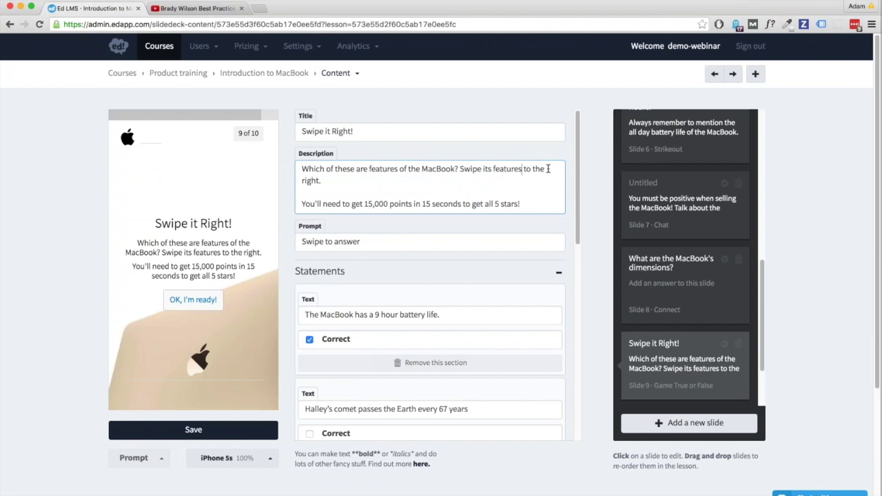
click(322, 182)
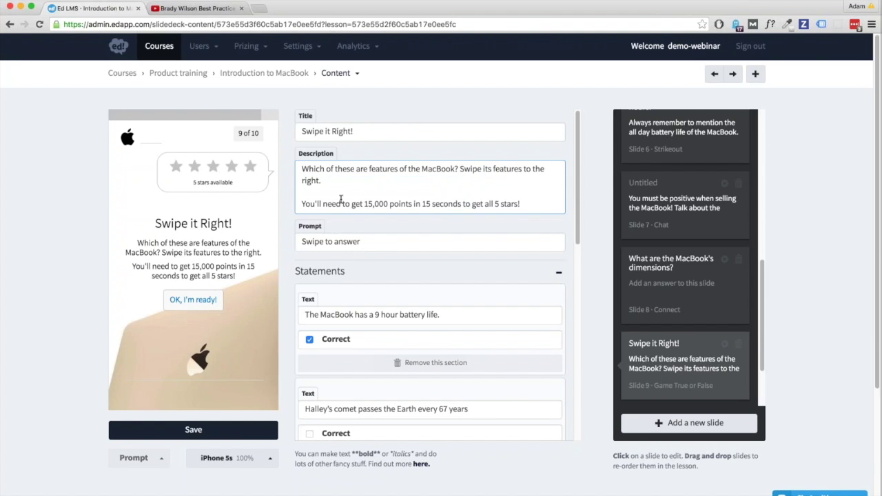
key(BackSpace)
text(, and )
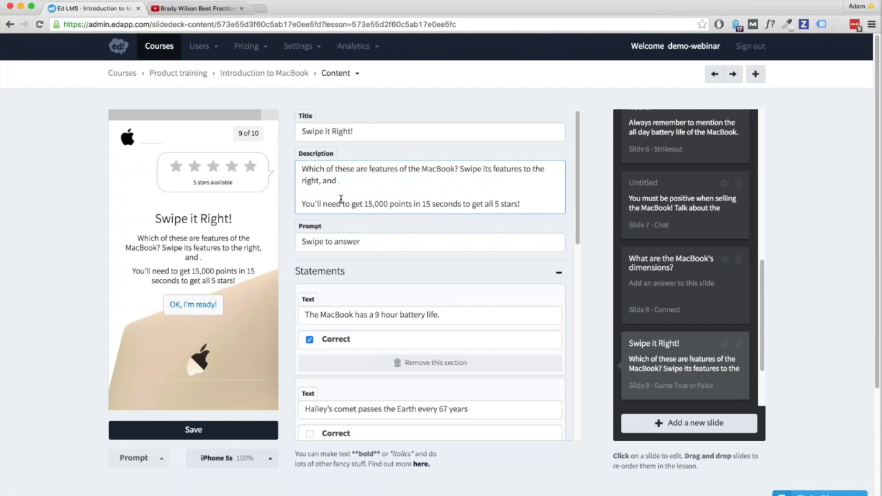
text(not features)
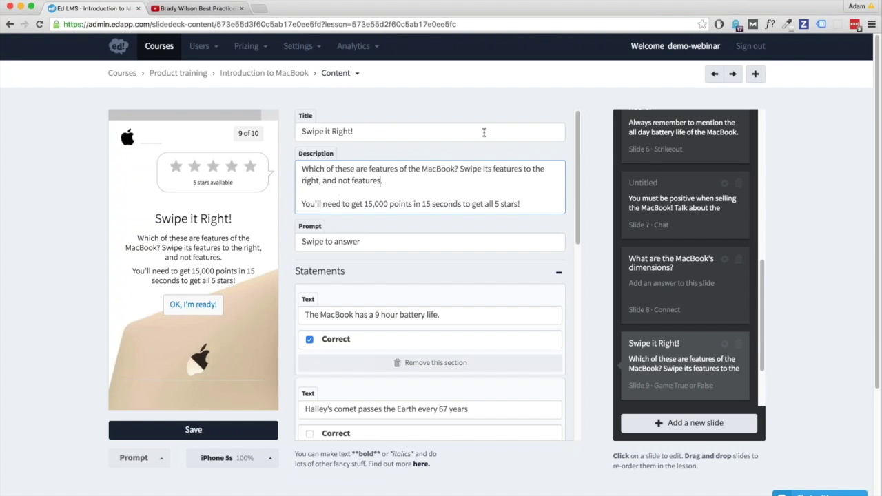
text( to the left.)
Step: Replace the second statement, about Halley's comet, with "The MacBook has a half-day battery"
scroll(382, 313, down, 3)
triple_click(394, 326)
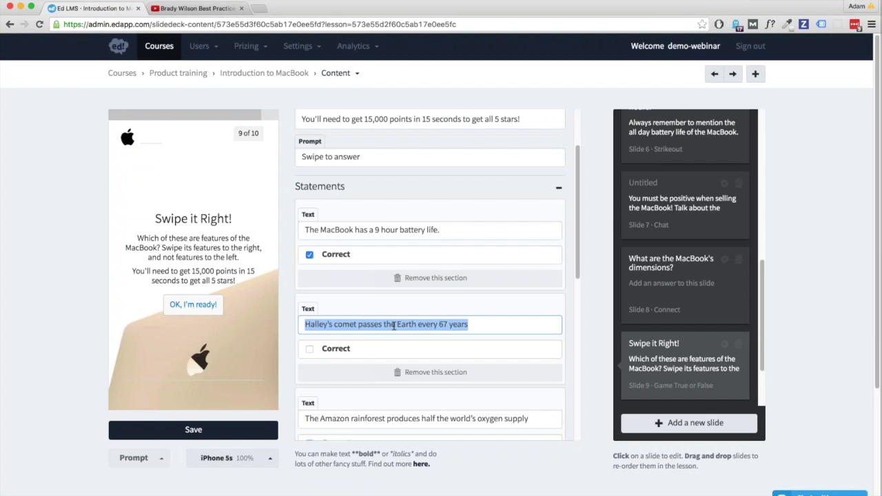
text(The Mac)
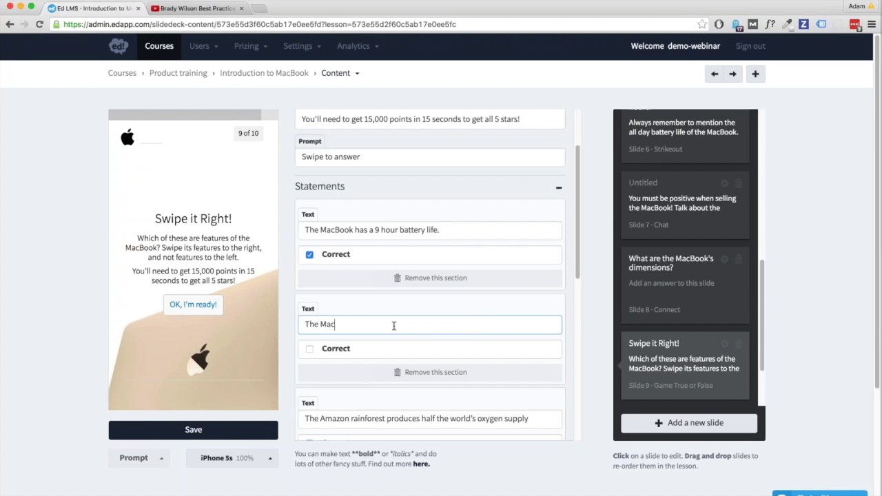
text(Book has a half-day ba)
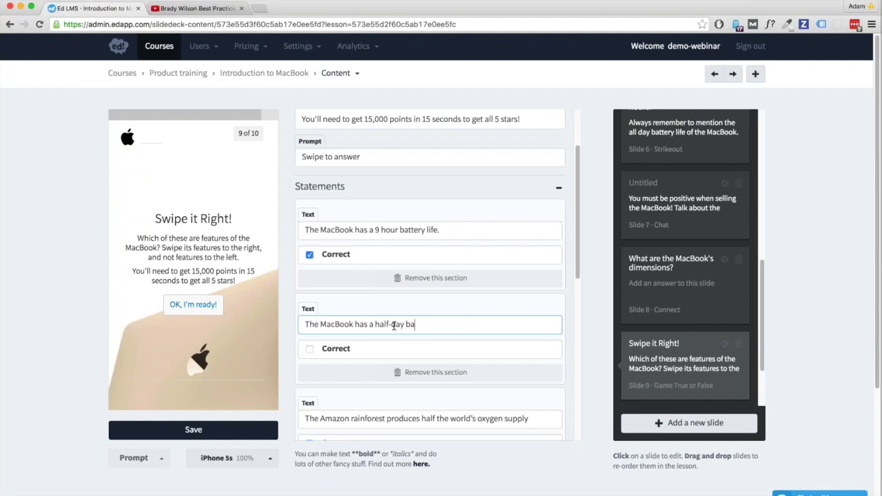
text(ttery)
key(super+a)
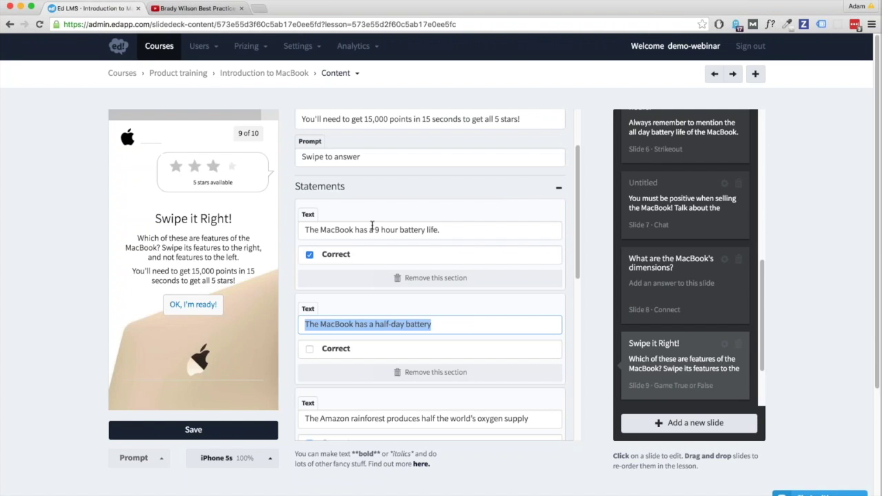
Step: Shorten the first statement to "A 9 hour battery life." and replace the second with "A standard definition screen."
drag(302, 229, 373, 229)
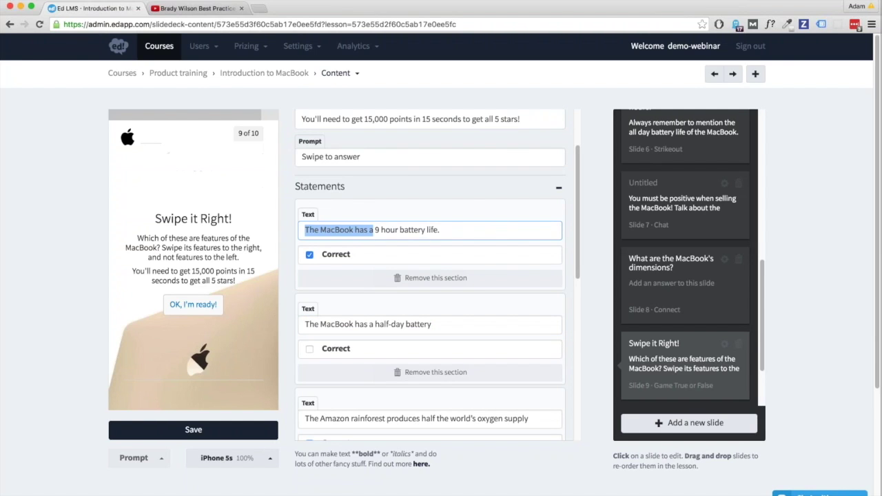
text(A)
triple_click(383, 325)
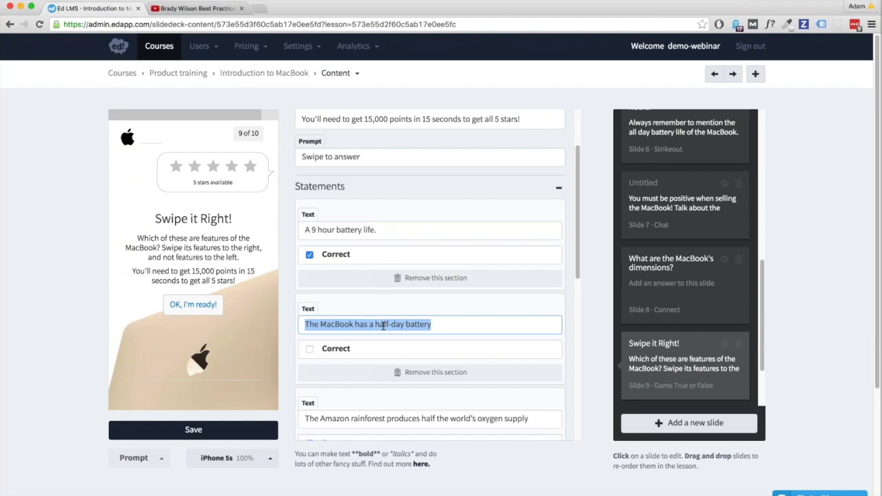
text(A)
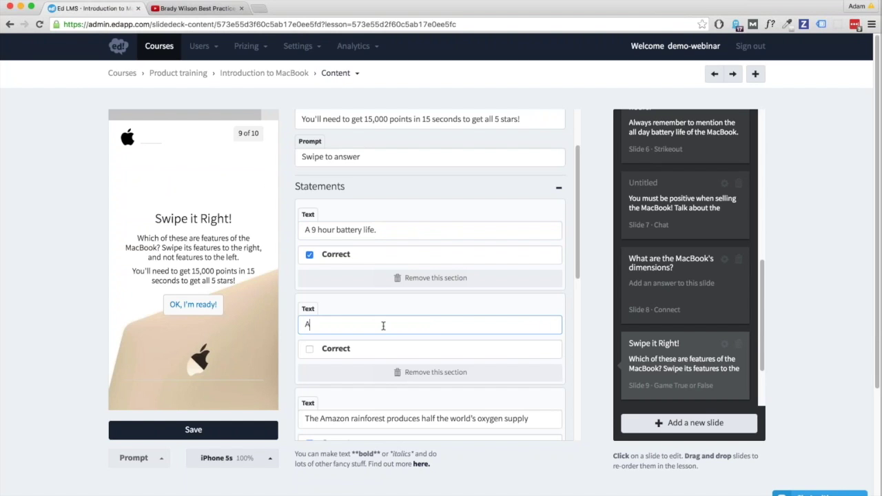
text( standard definition screen.)
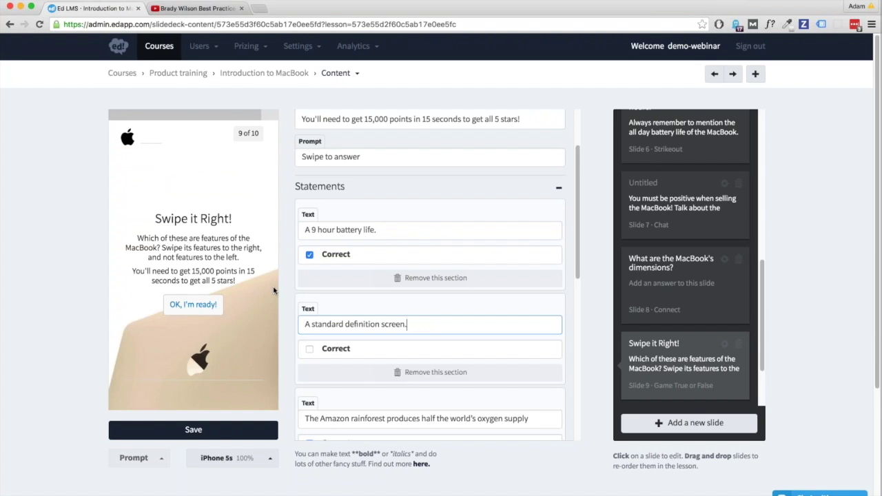
Step: Replace the third statement, about the Amazon rainforest, with "Lighter than other Mac notebooks"
scroll(316, 353, down, 1)
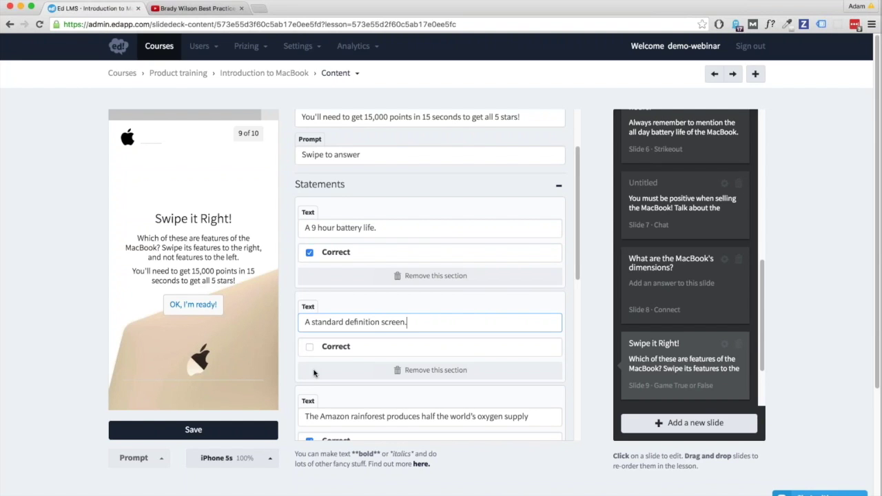
scroll(274, 332, down, 1)
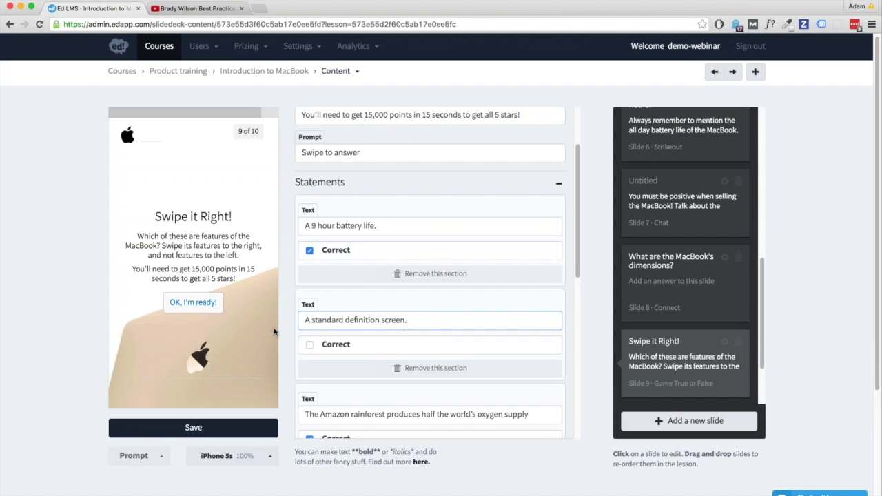
scroll(345, 303, down, 5)
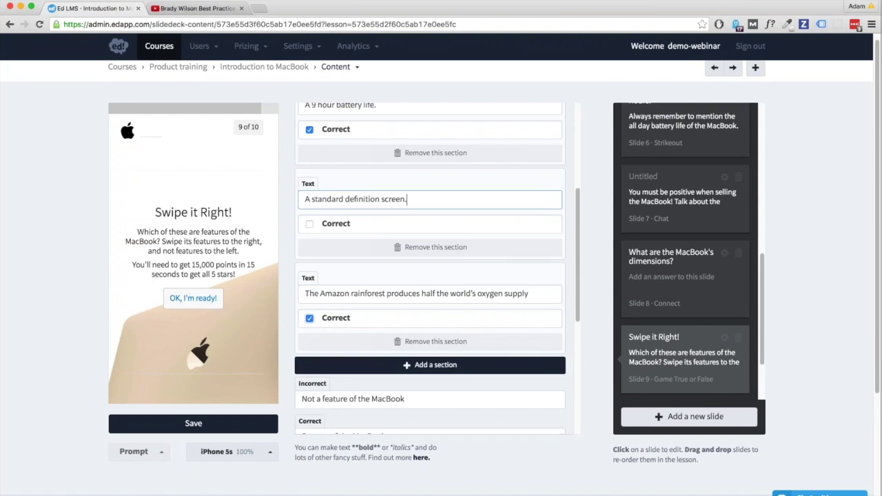
triple_click(351, 293)
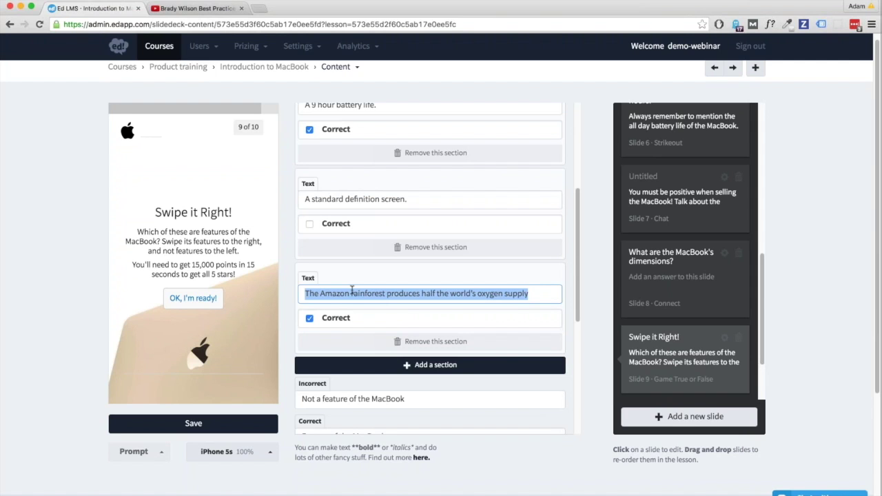
text(The)
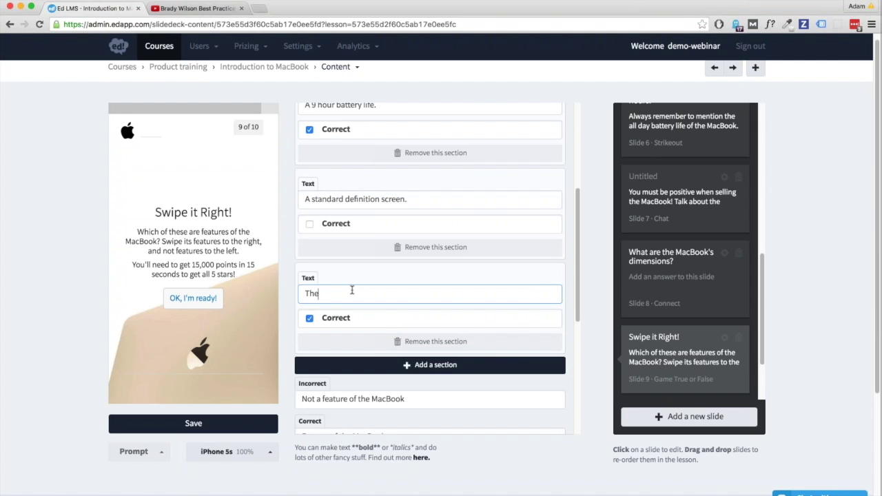
text( MacBook's)
key(alt+BackSpace)
key(alt+BackSpace)
text(Ligh)
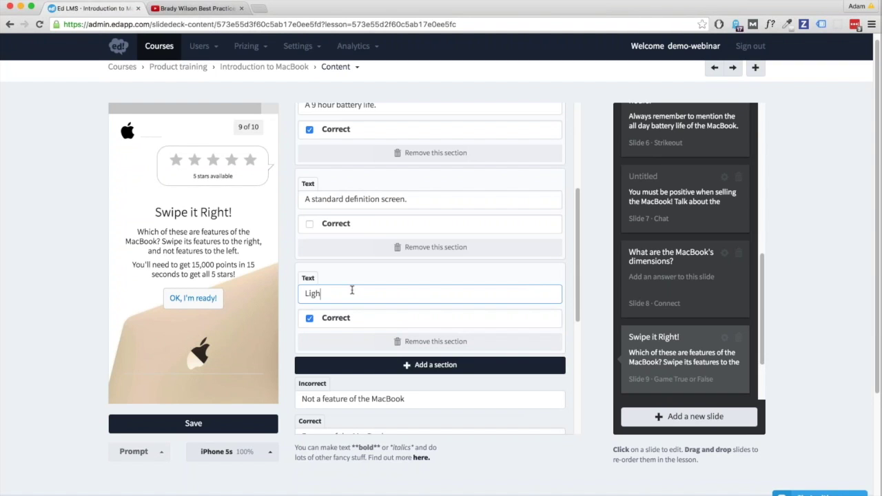
text(ter than other Mac notebooks)
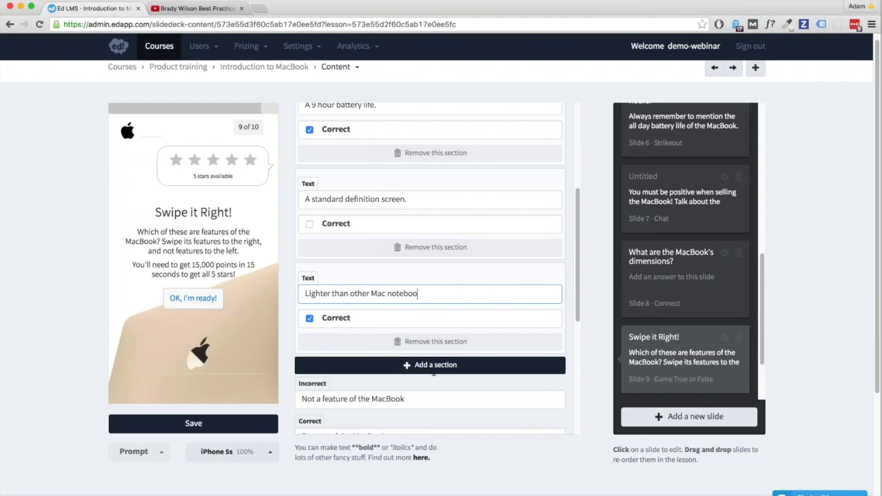
Step: Add a fourth statement section reading "Comes free with windows 10." and leave it not marked as correct
click(405, 366)
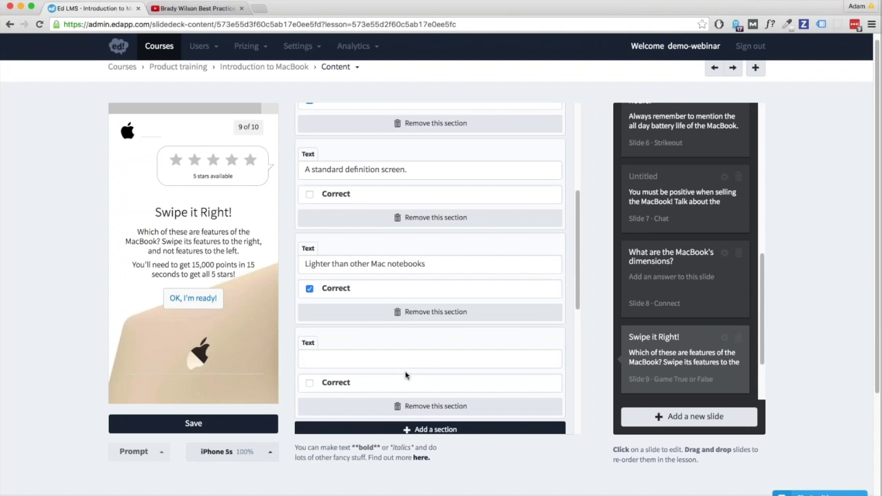
click(409, 360)
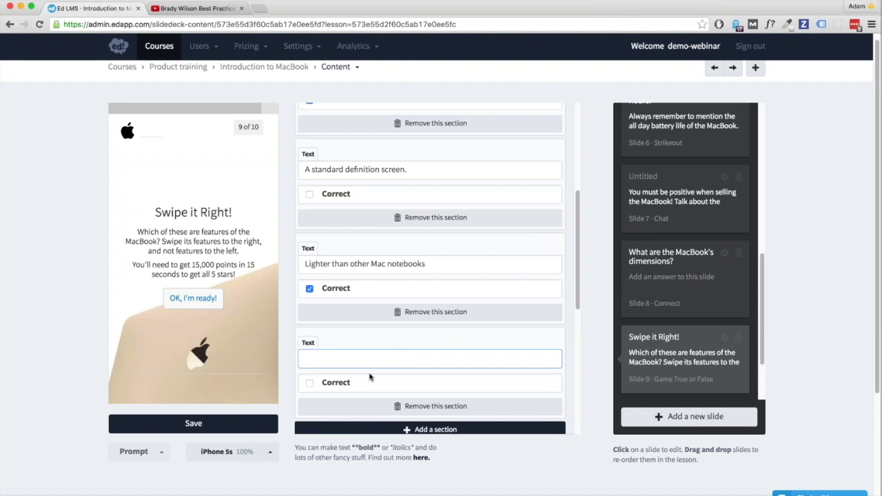
scroll(292, 360, down, 1)
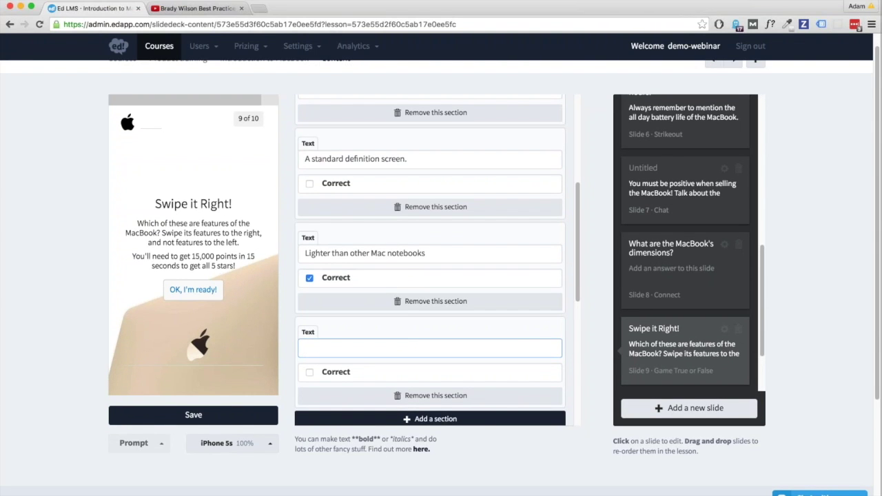
text(Comes free with windows 10.)
Step: Start the game in the preview and swipe the MacBook statements towards their matching feature labels
click(205, 293)
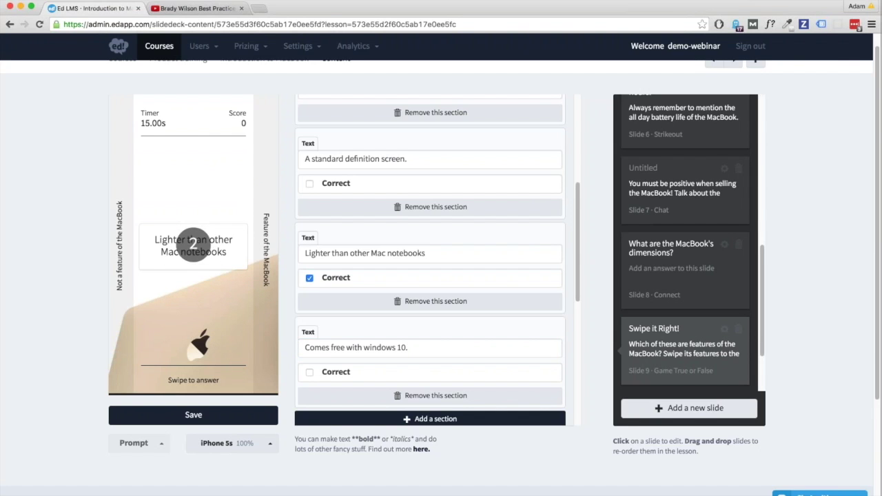
drag(186, 246, 131, 336)
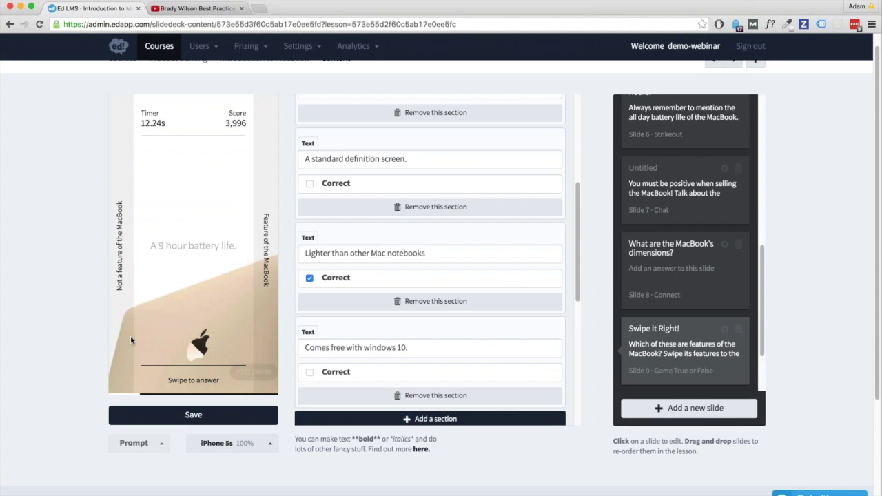